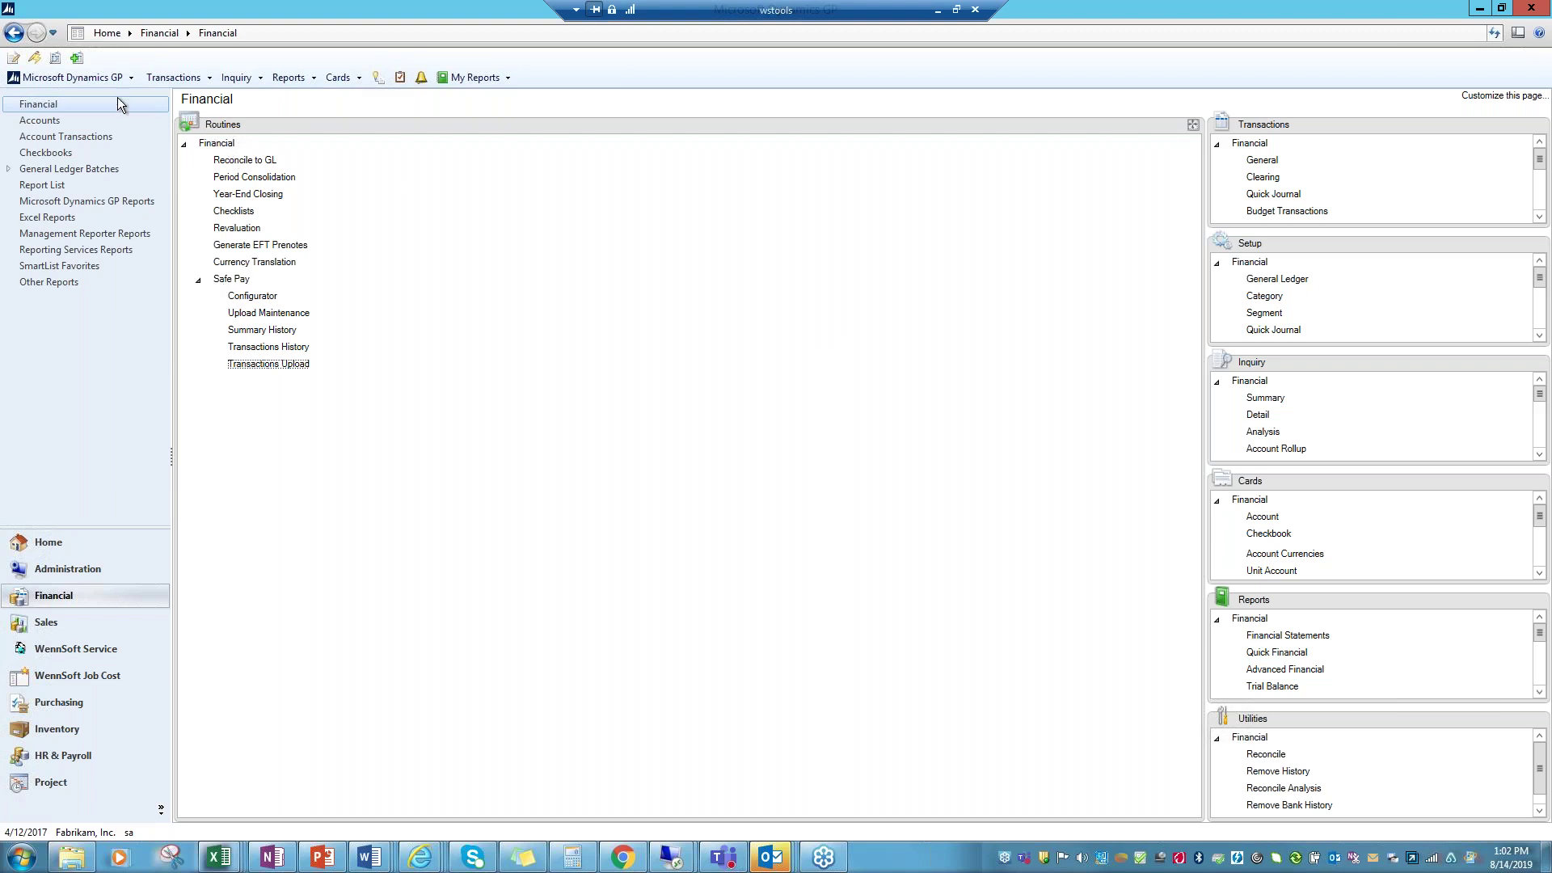
left_click(89, 80)
mouse_move(84, 158)
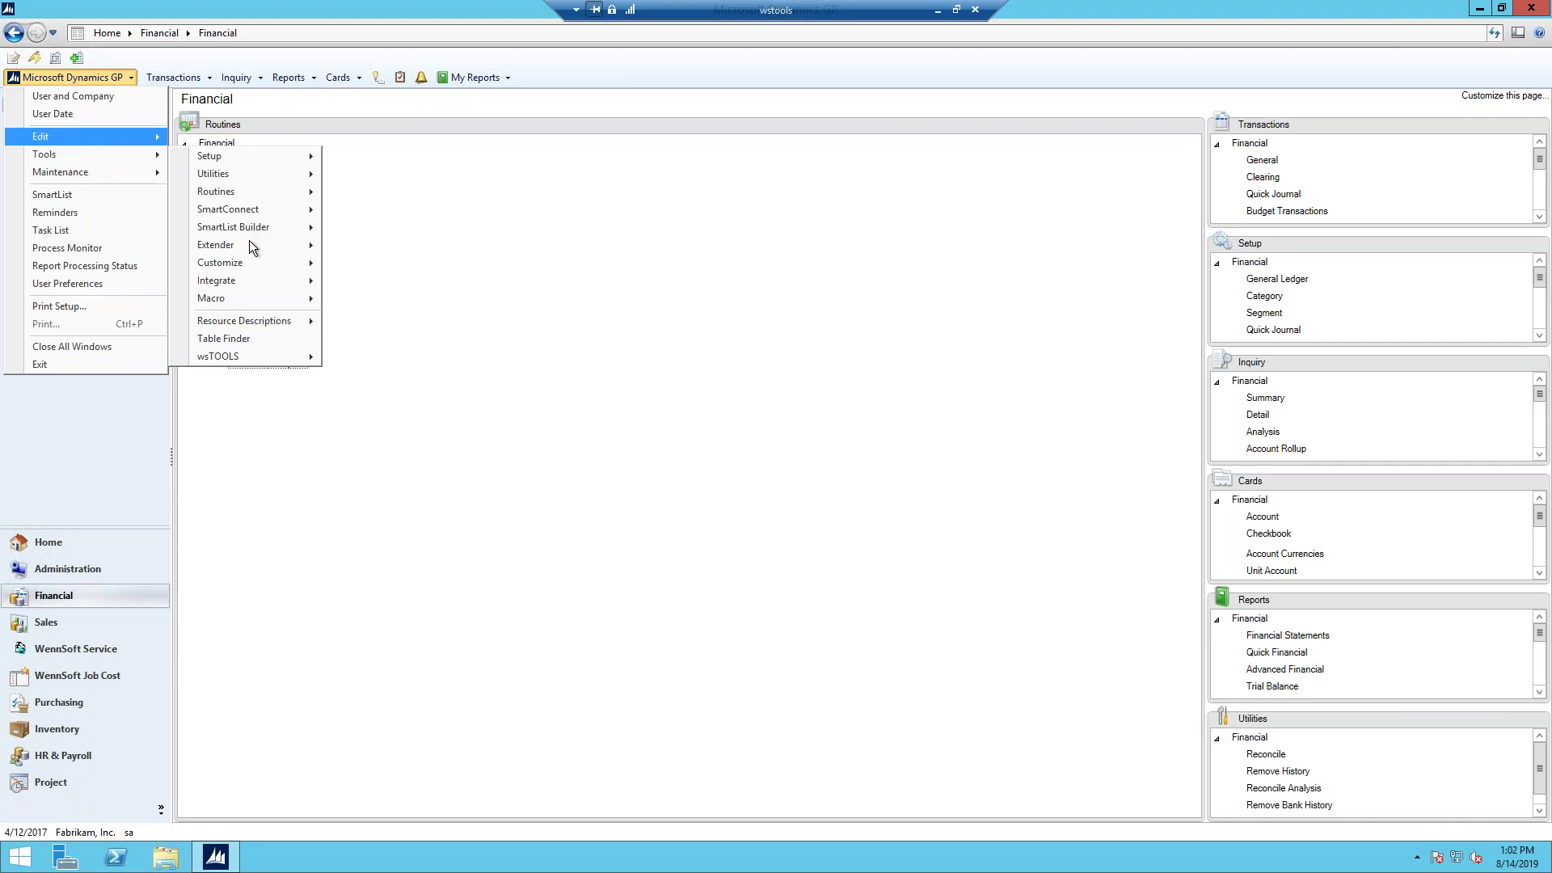
mouse_move(237, 196)
mouse_move(390, 210)
mouse_move(564, 335)
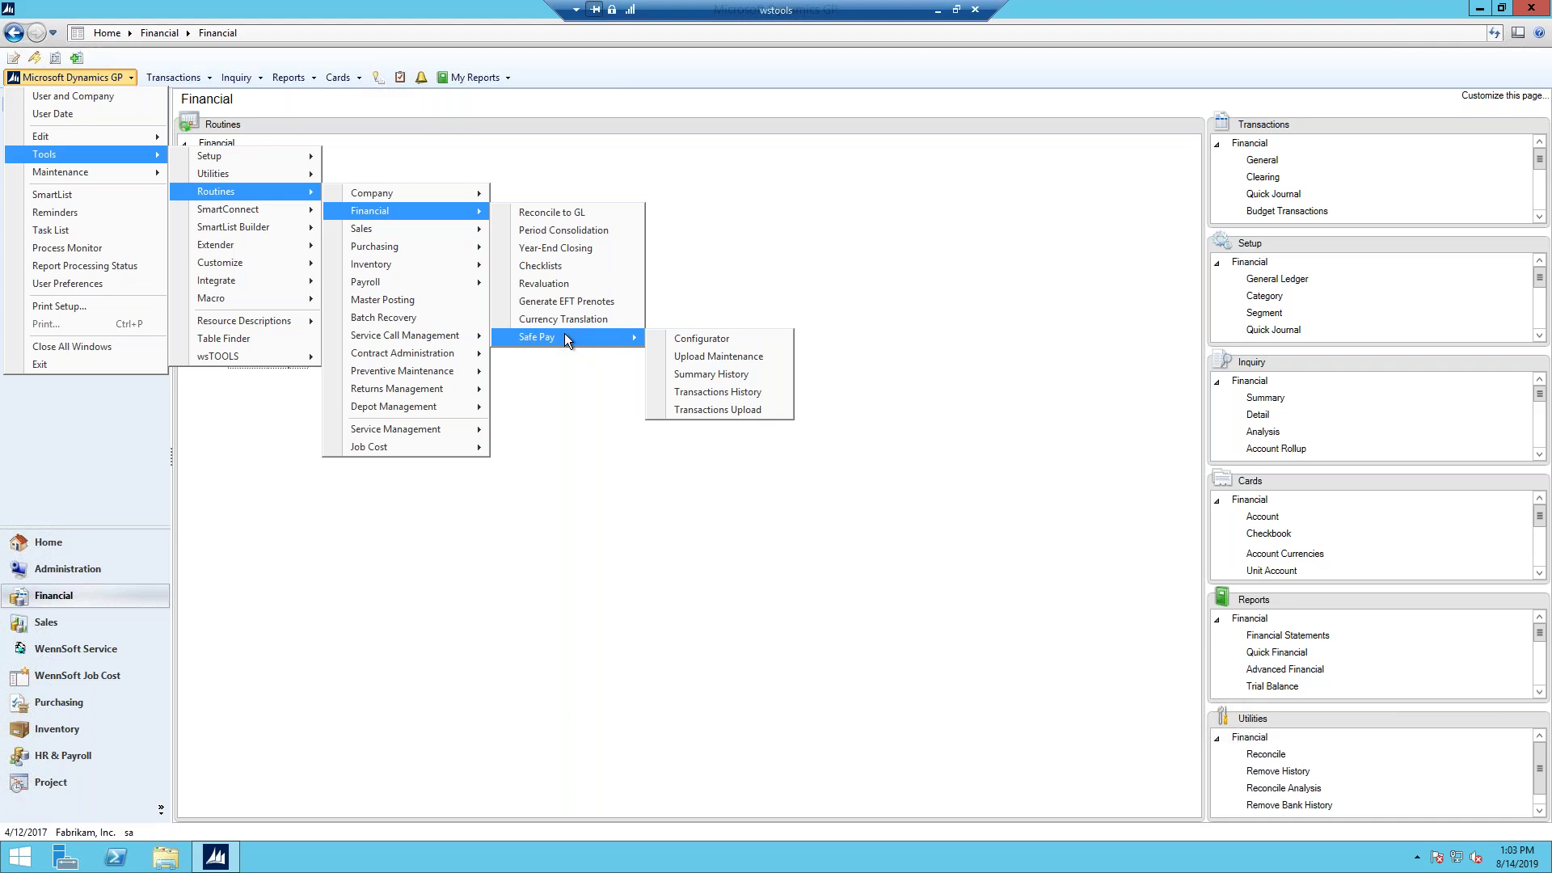
left_click(575, 139)
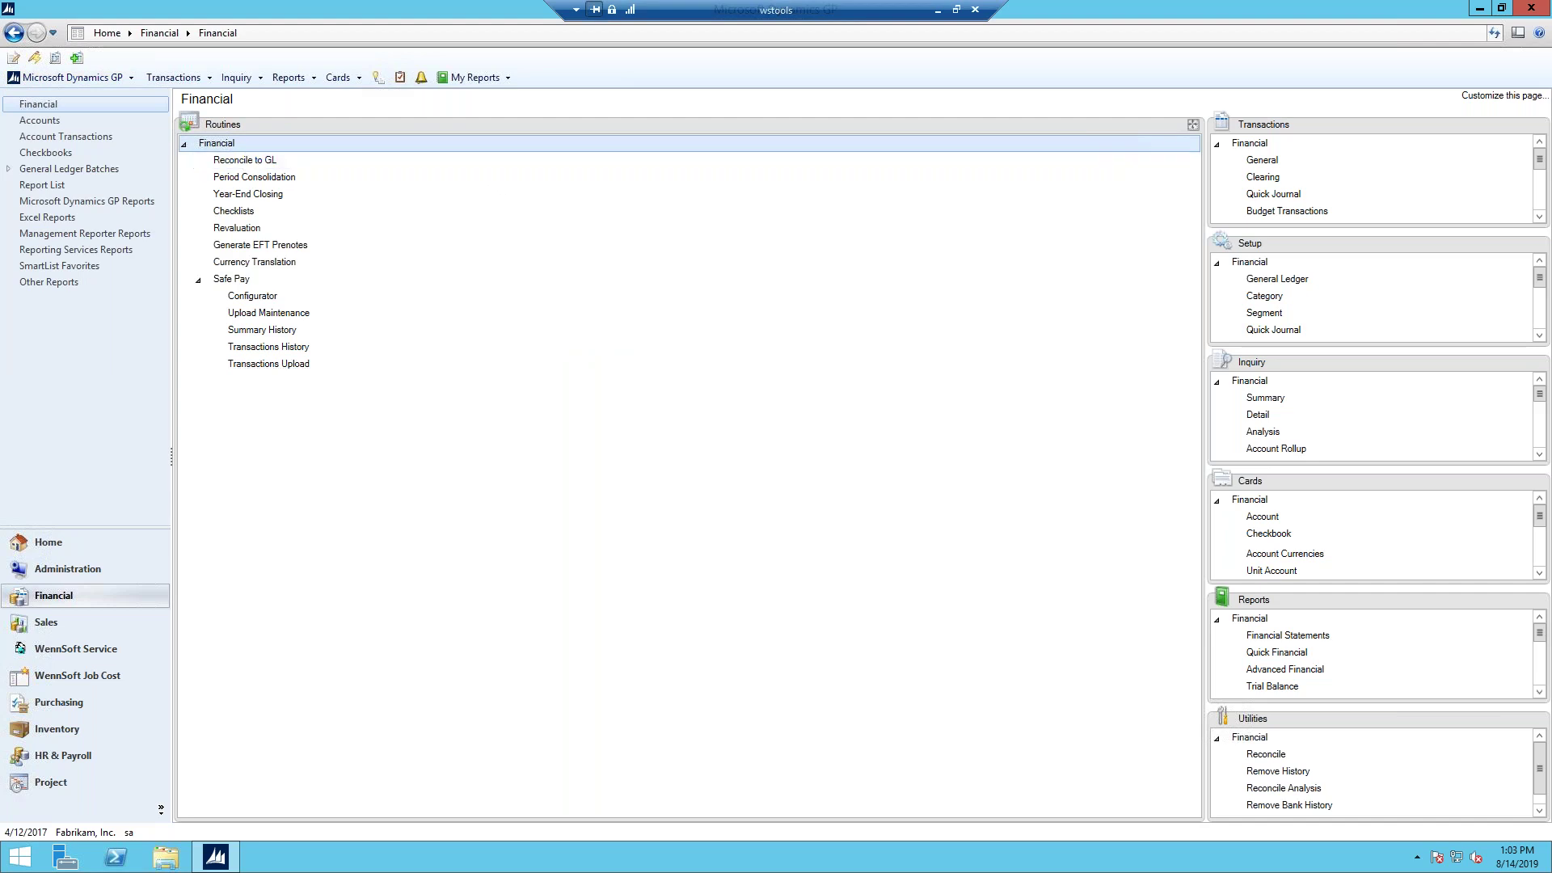
Open the Safe Pay Configurator, load the existing WellsFargo bank format and examine its detail record line
left_click(260, 298)
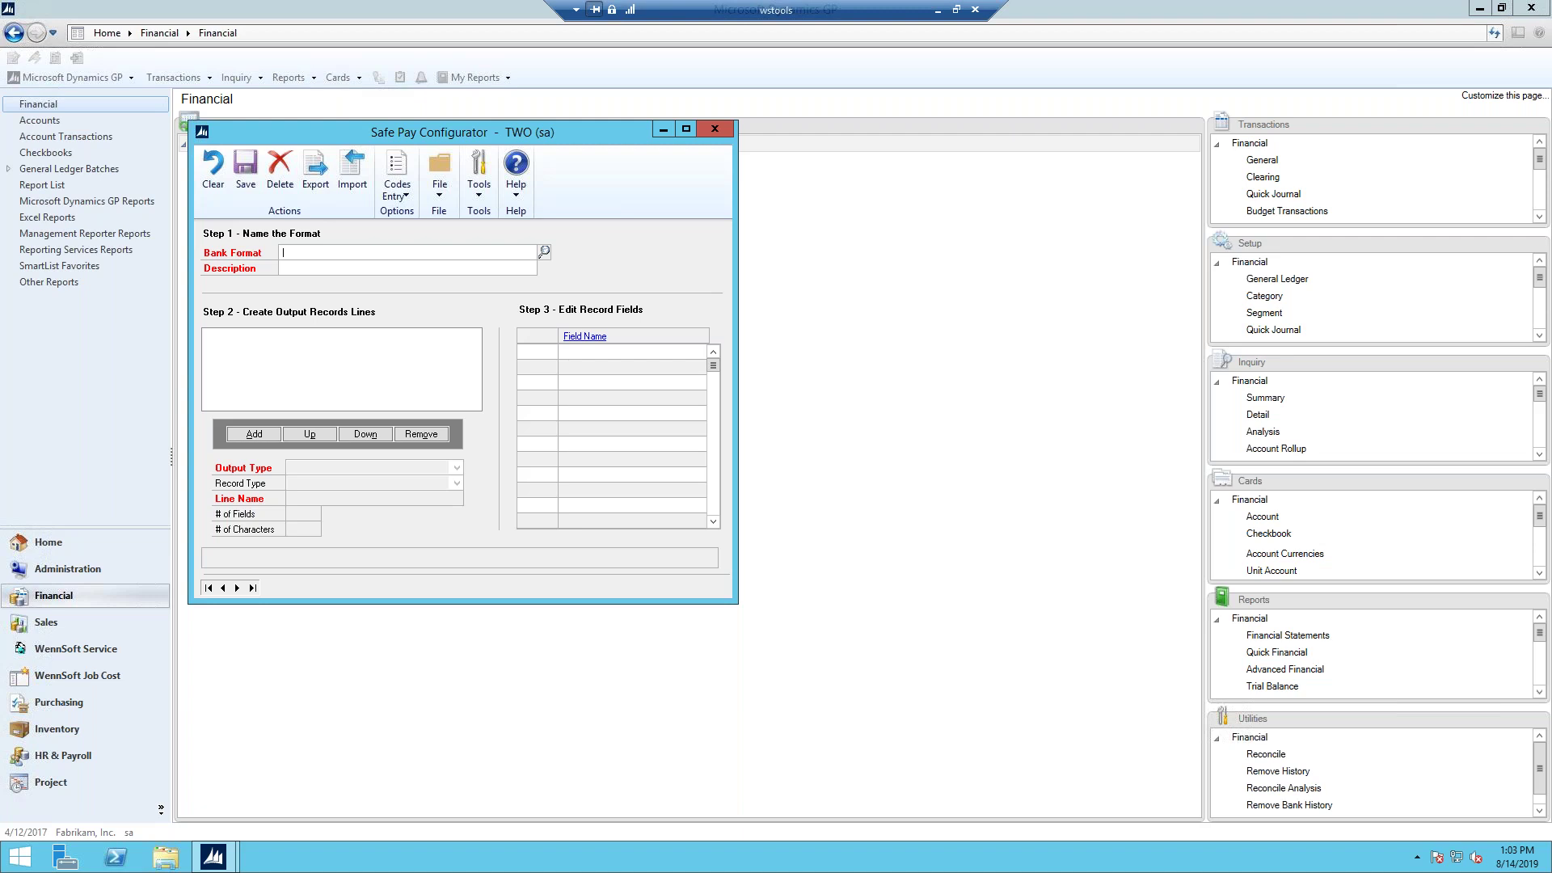
type("wel")
key("Down")
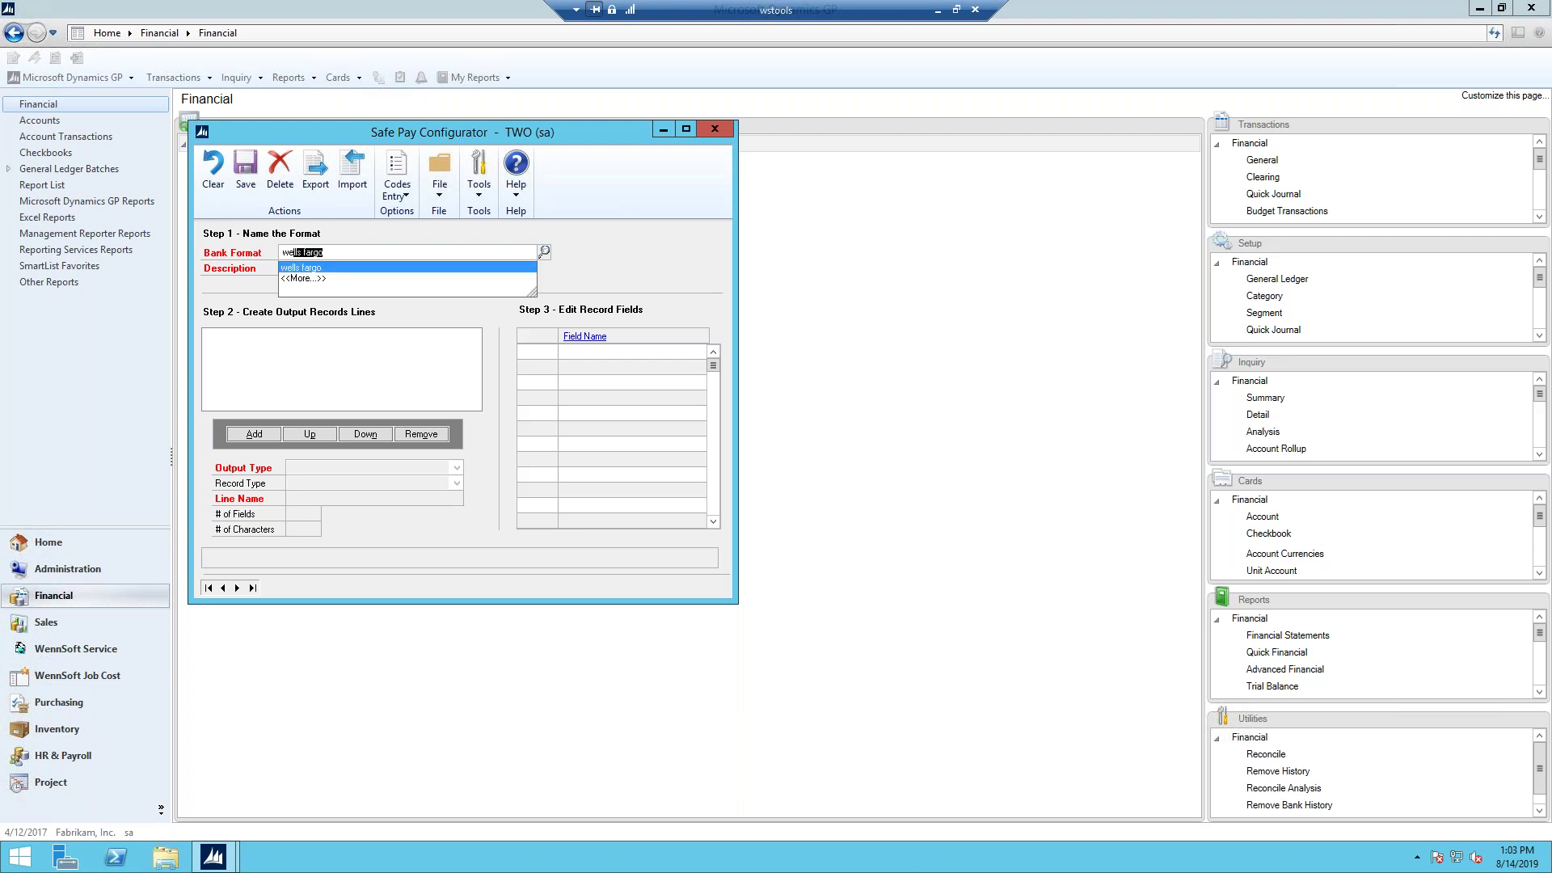
key("Return")
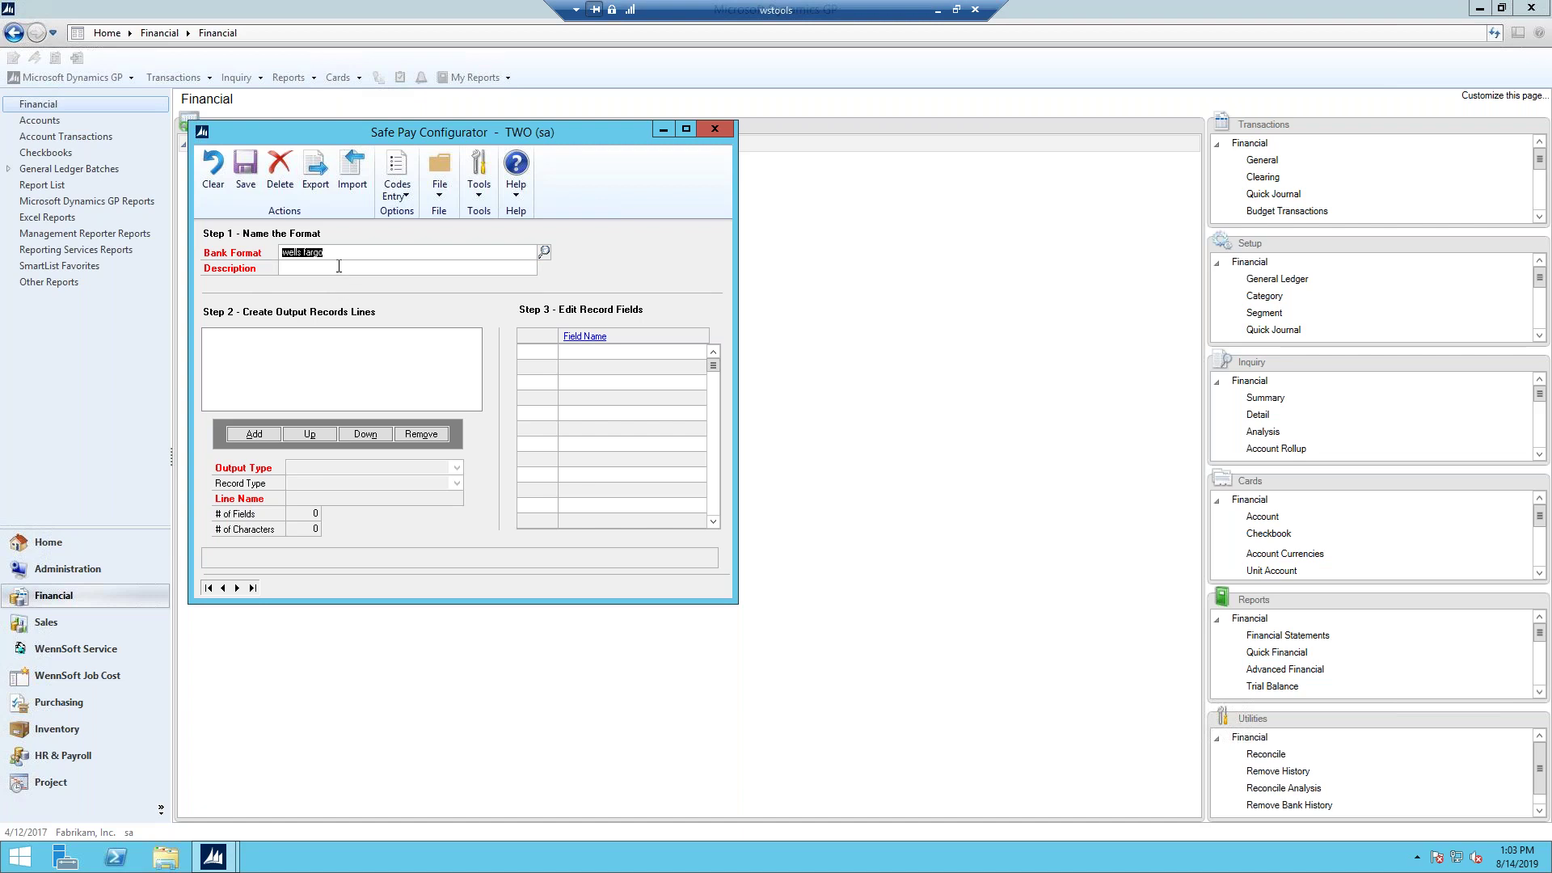
left_click(544, 252)
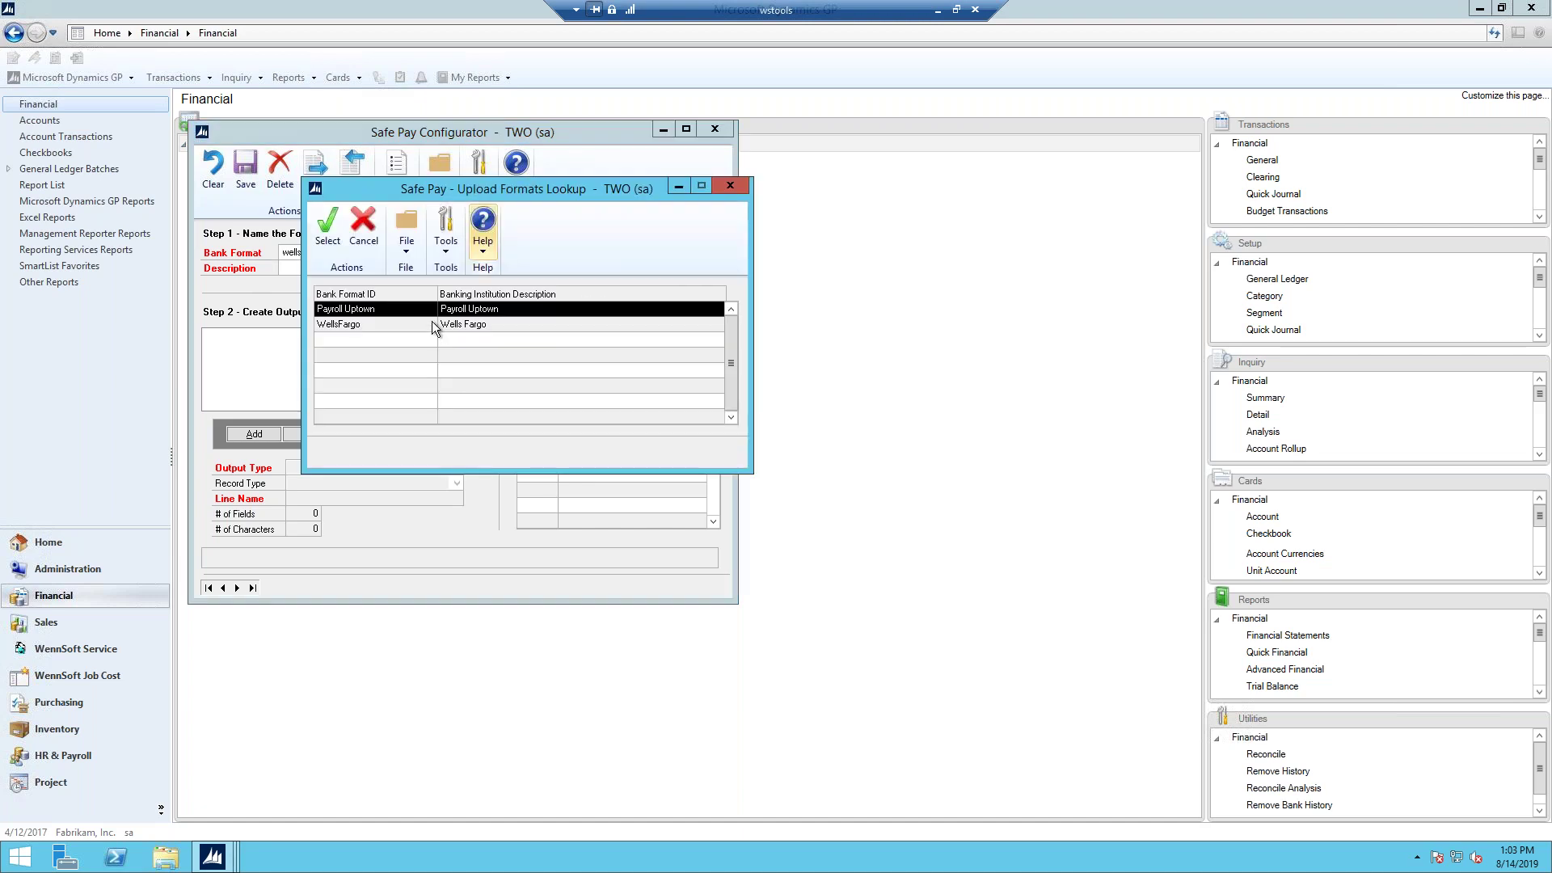
double_click(430, 326)
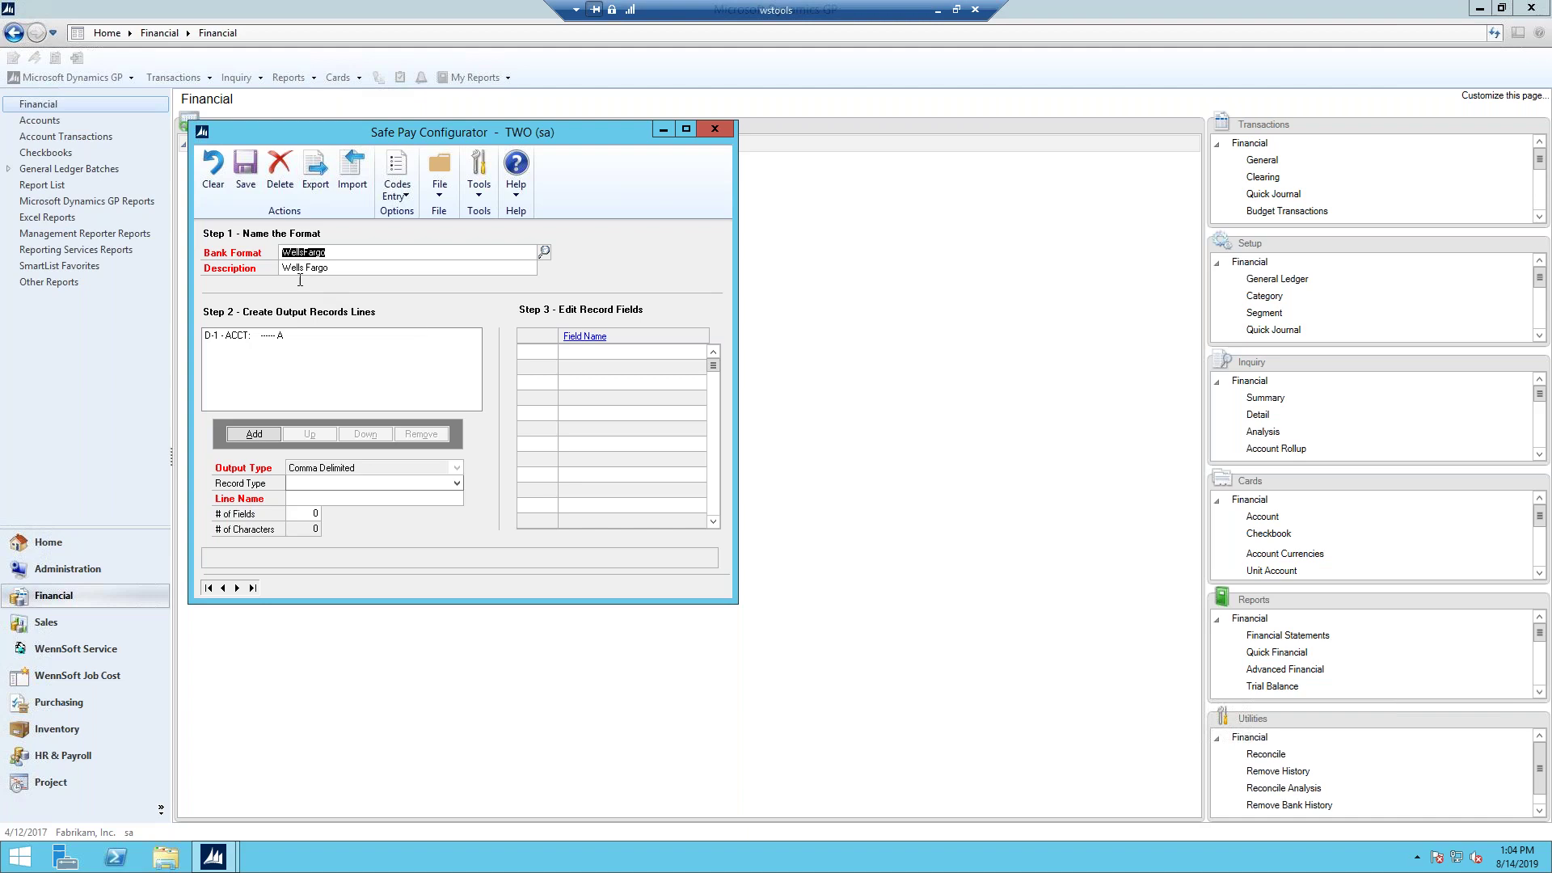
left_click(246, 338)
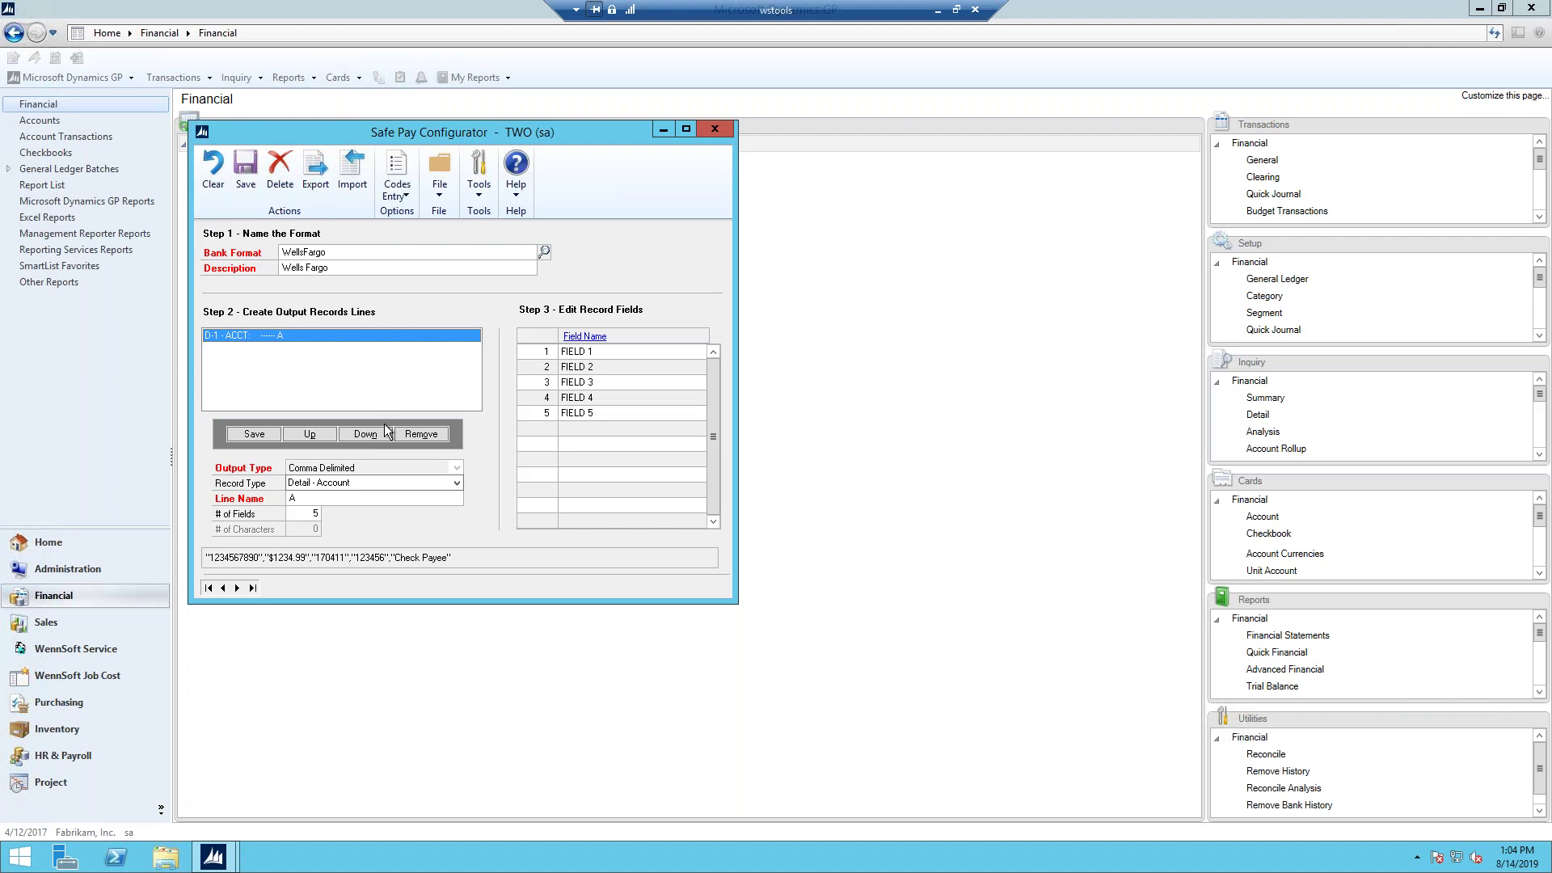
Clear the loaded format and start a new bank format named US BANK with the description US BANK
left_click(214, 171)
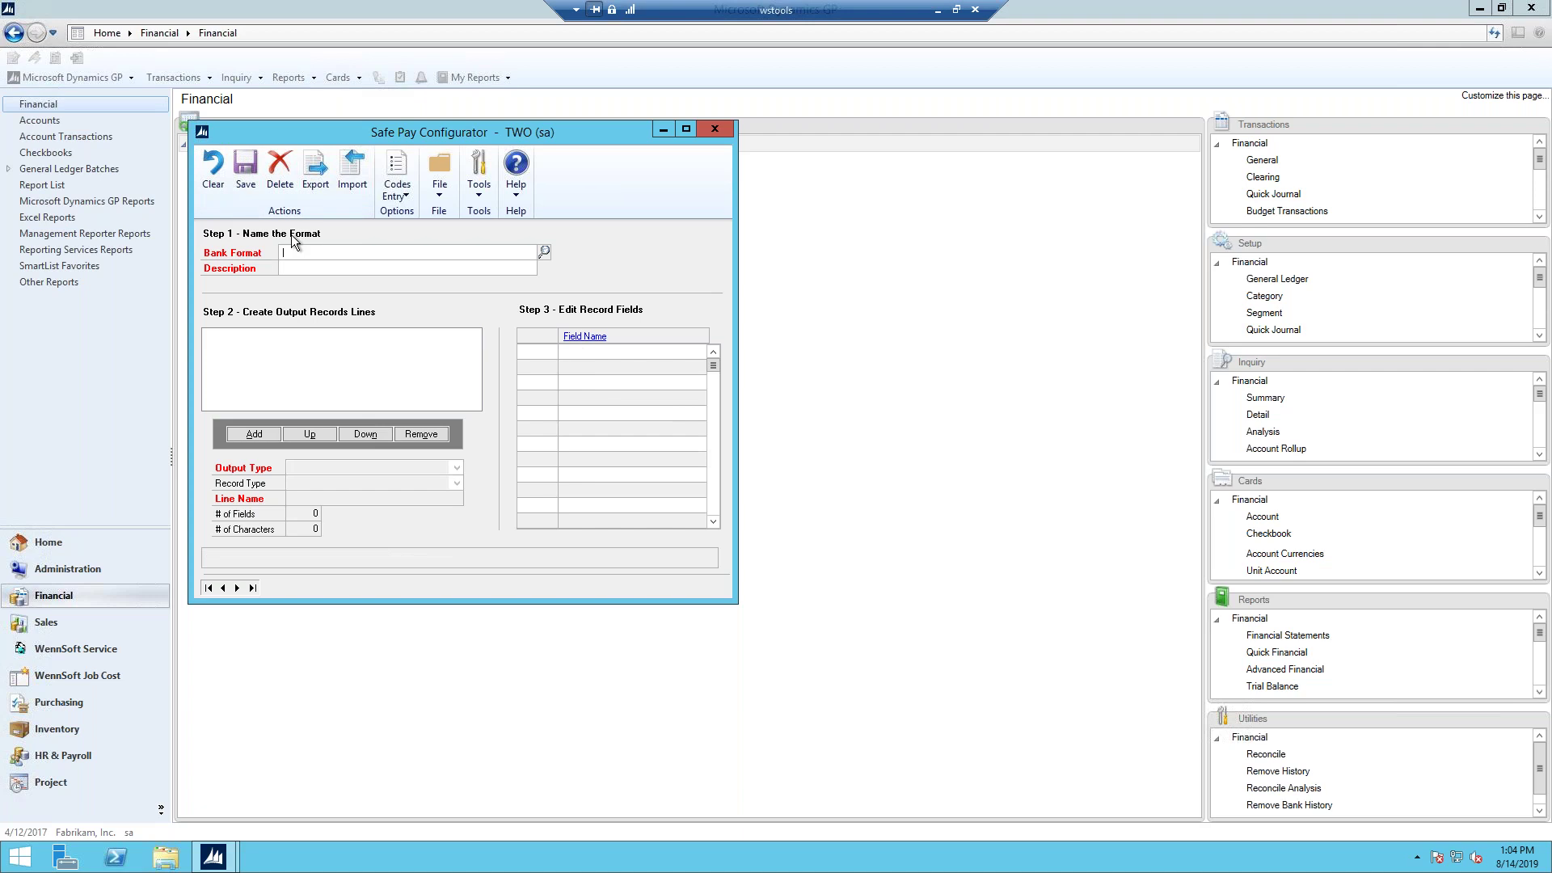
type("US BANK")
key("ctrl+a")
left_click(301, 269)
type("US BANK")
key("ctrl+s")
left_click(749, 480)
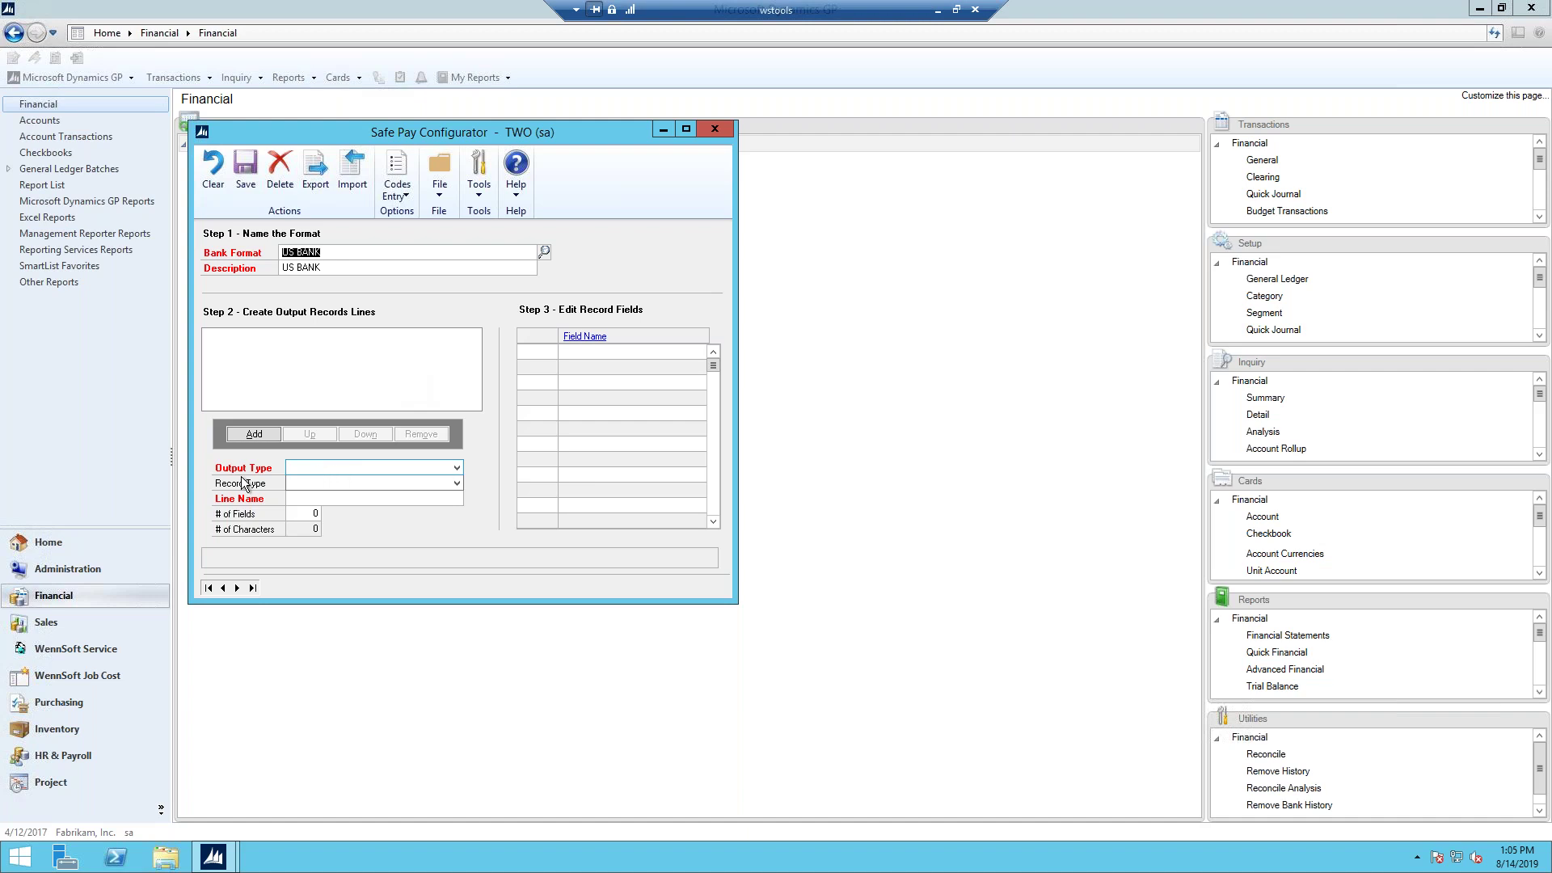
Add a Comma Delimited output record line of type Detail - Account, named Detail, with 5 fields
left_click(313, 469)
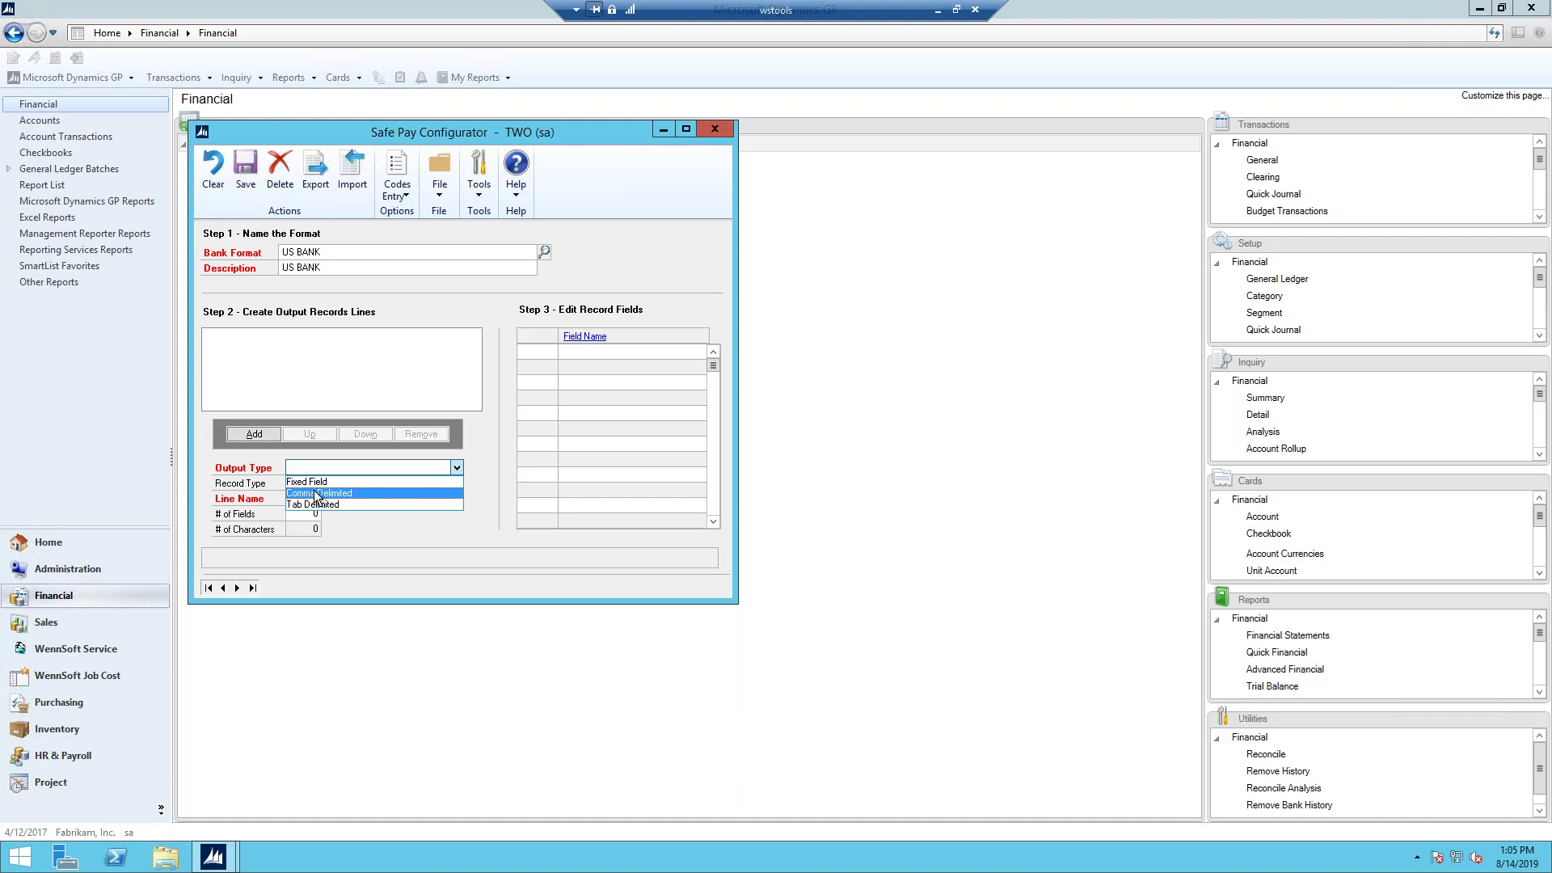
left_click(315, 495)
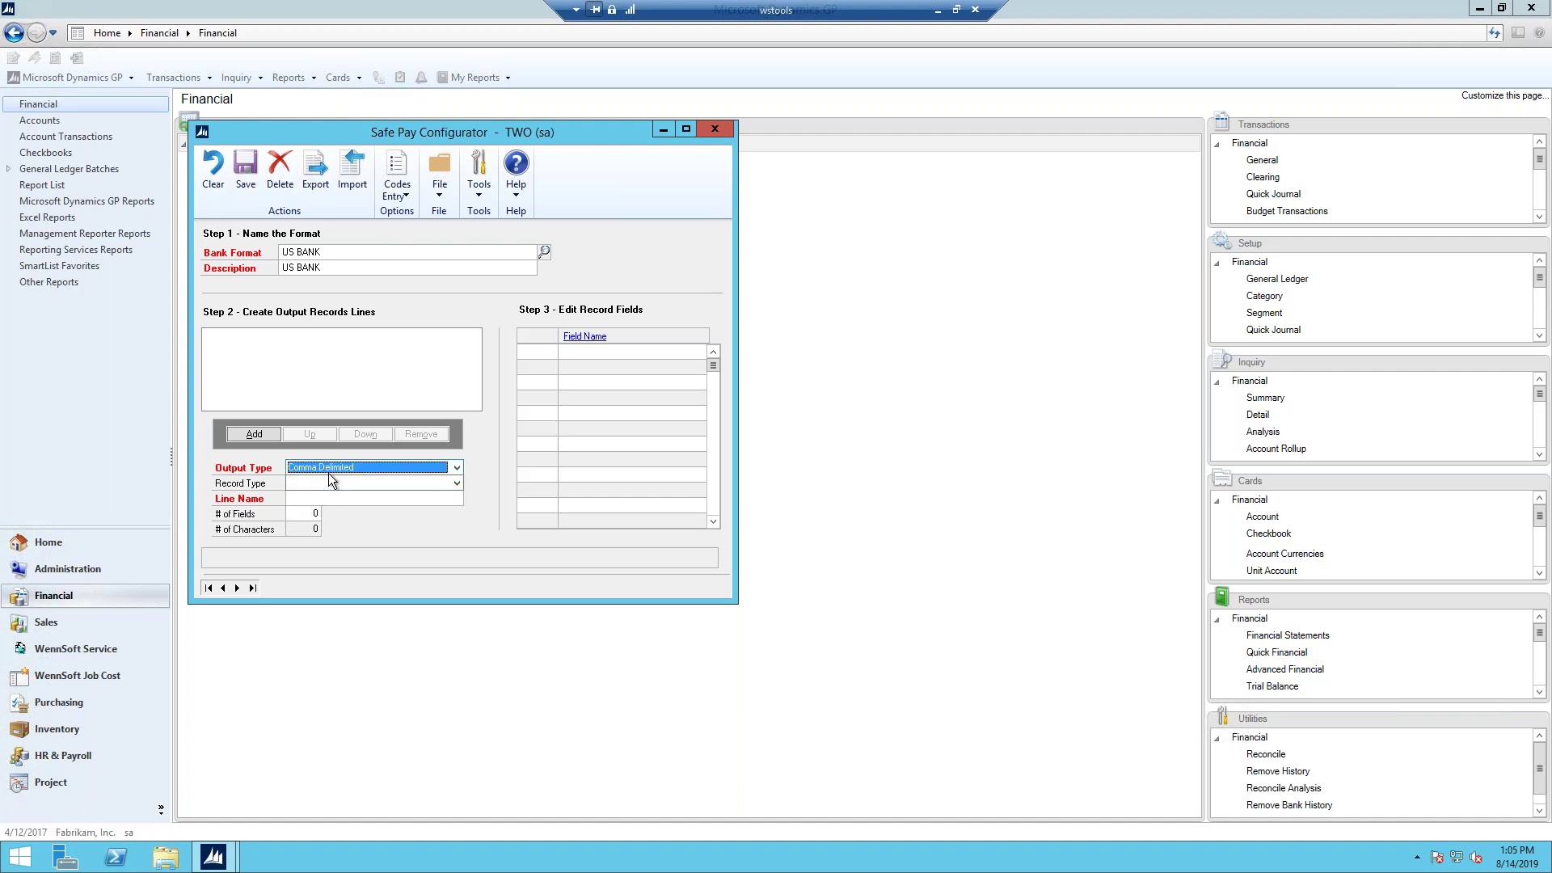
left_click(321, 485)
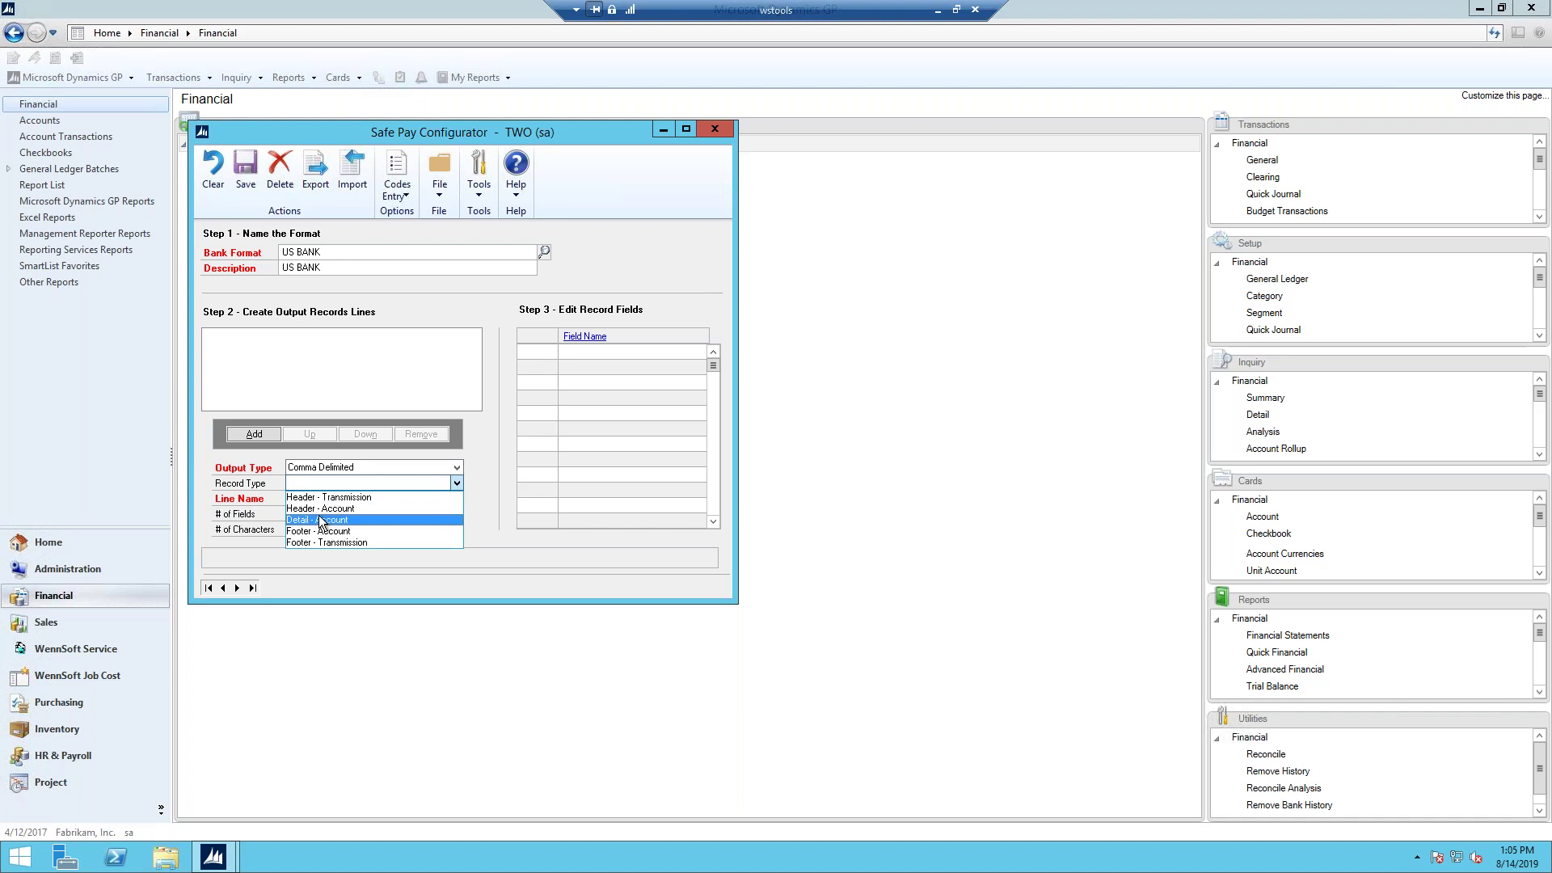
key("Up")
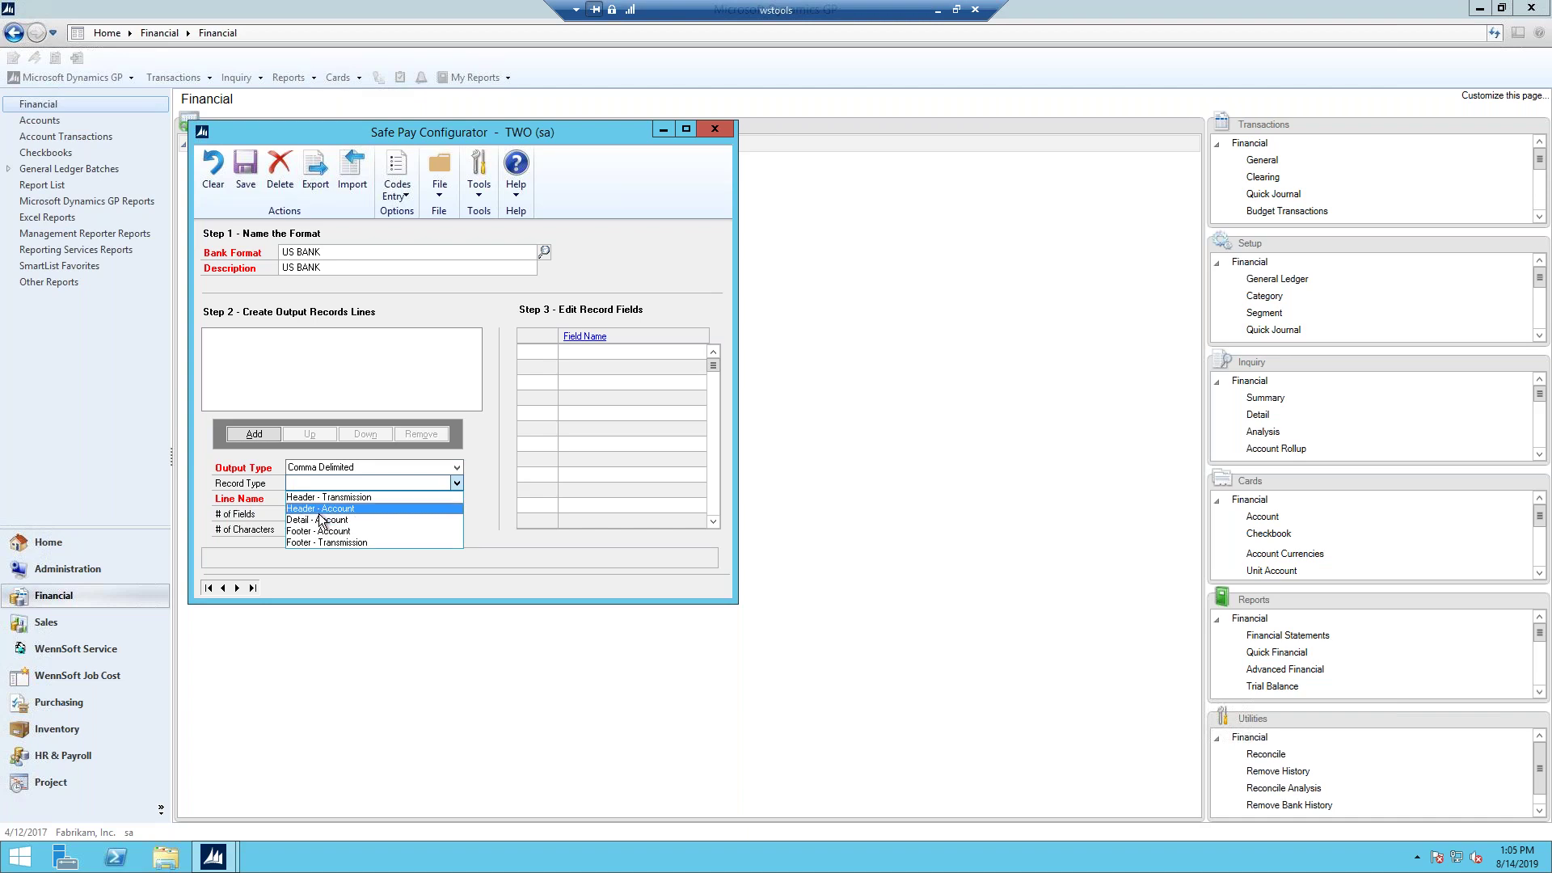
left_click(320, 522)
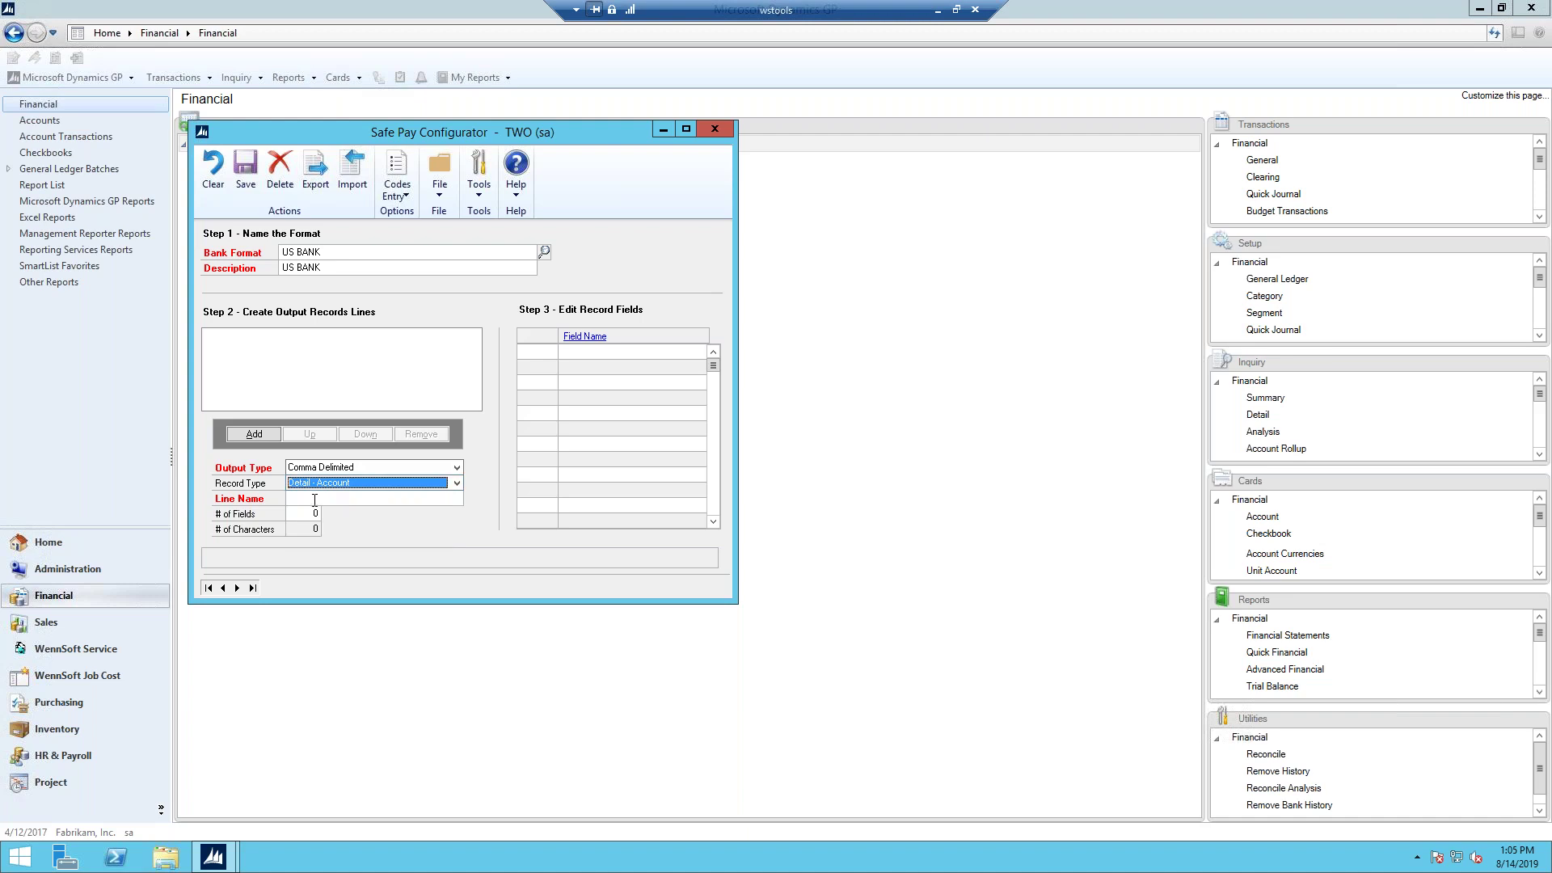
left_click(314, 499)
type("Deal")
type("ail")
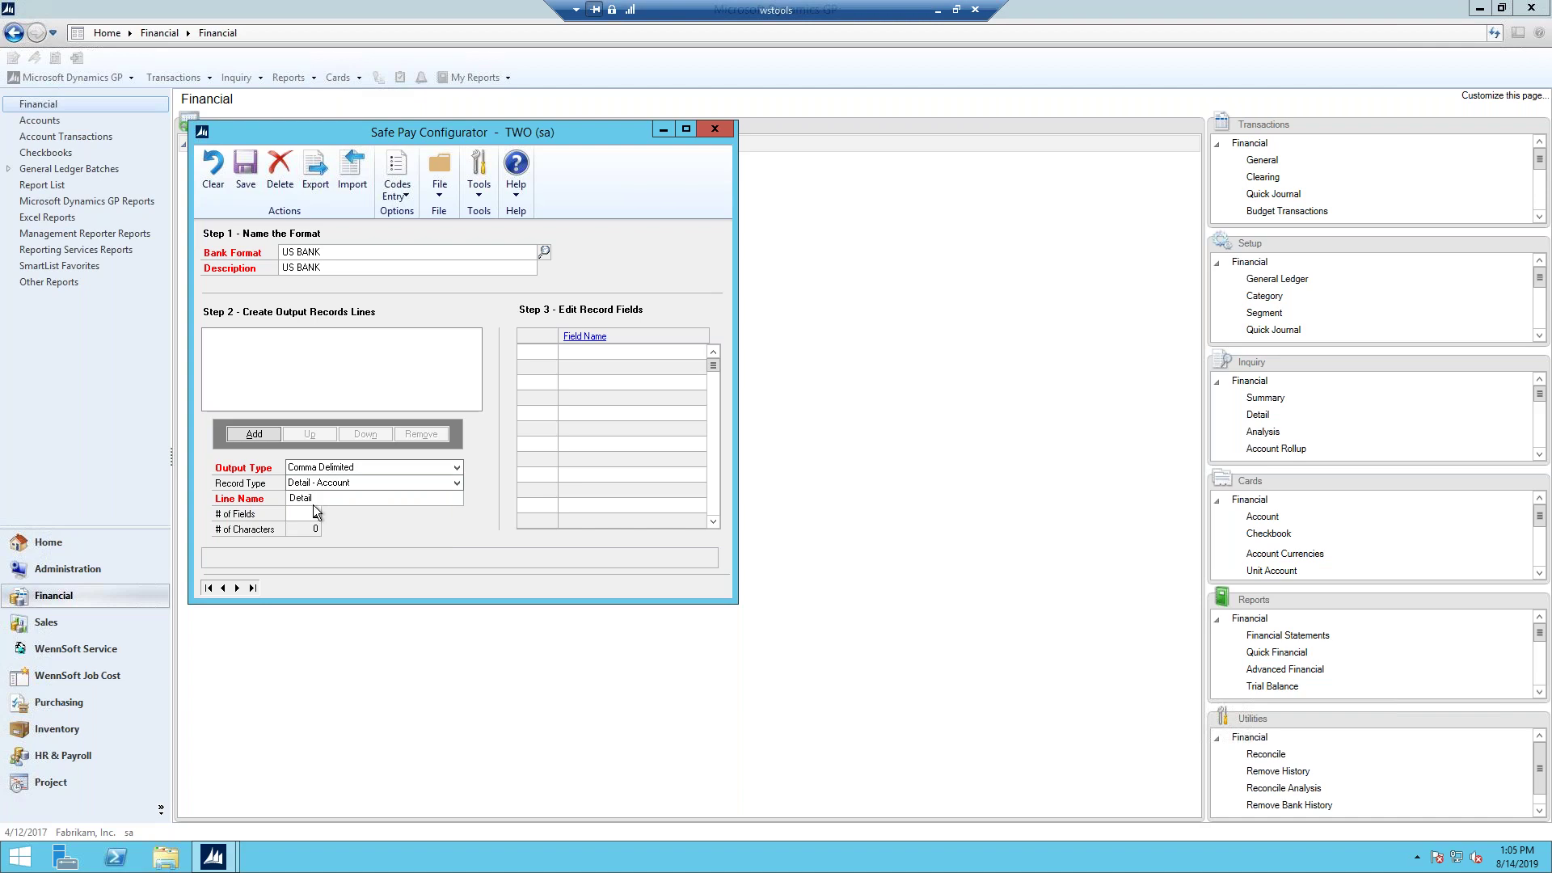
left_click(315, 513)
type("5")
left_click(245, 437)
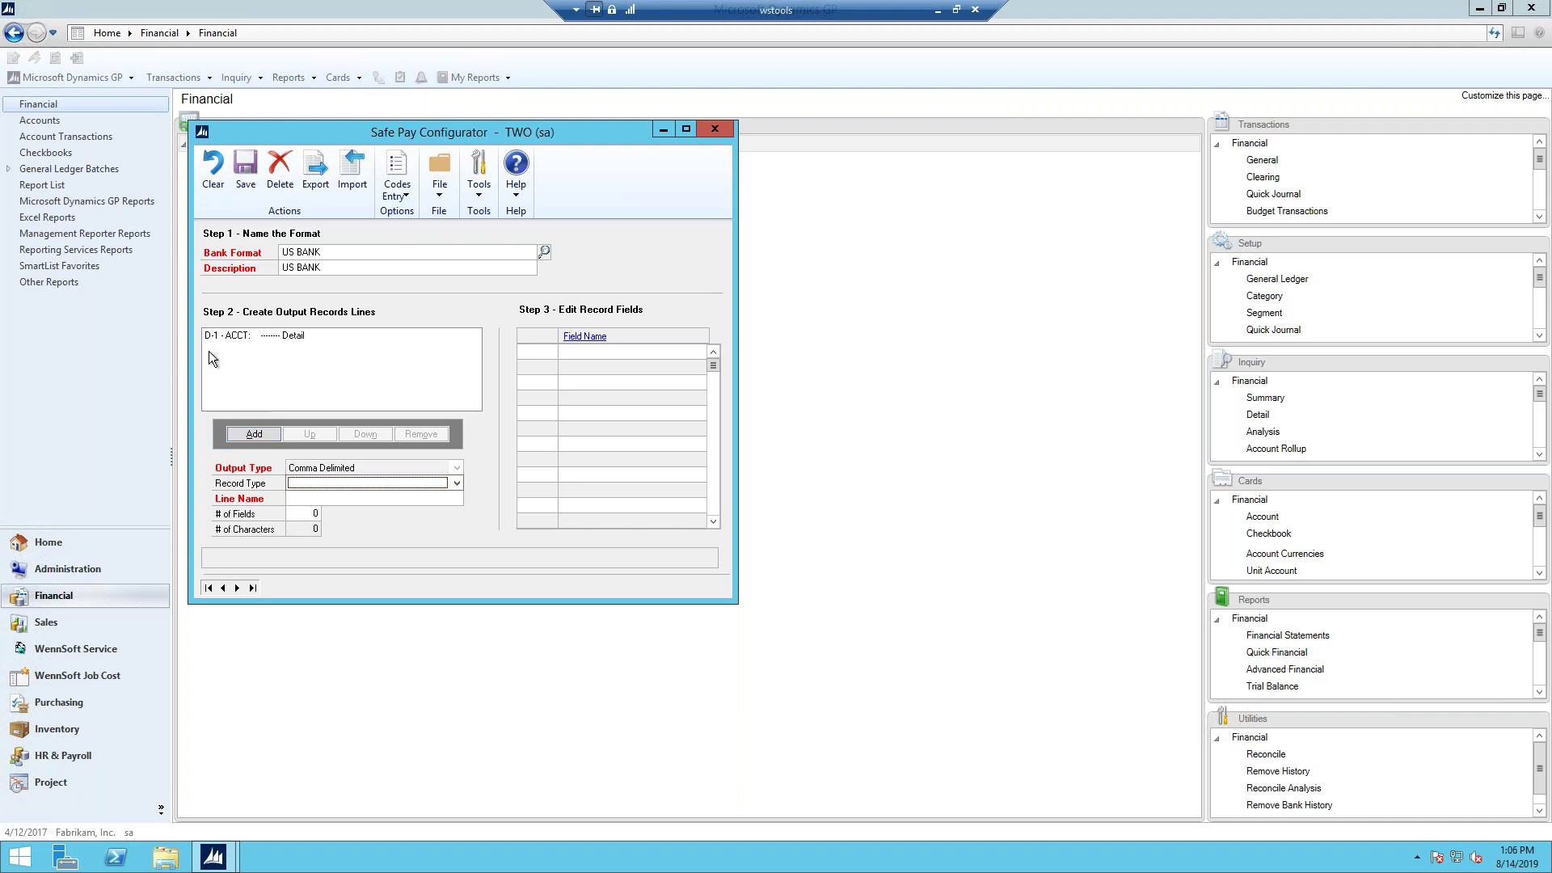
Define field 1 of the Detail line as "Account number" using the standard field Account Number, and save it
left_click(271, 336)
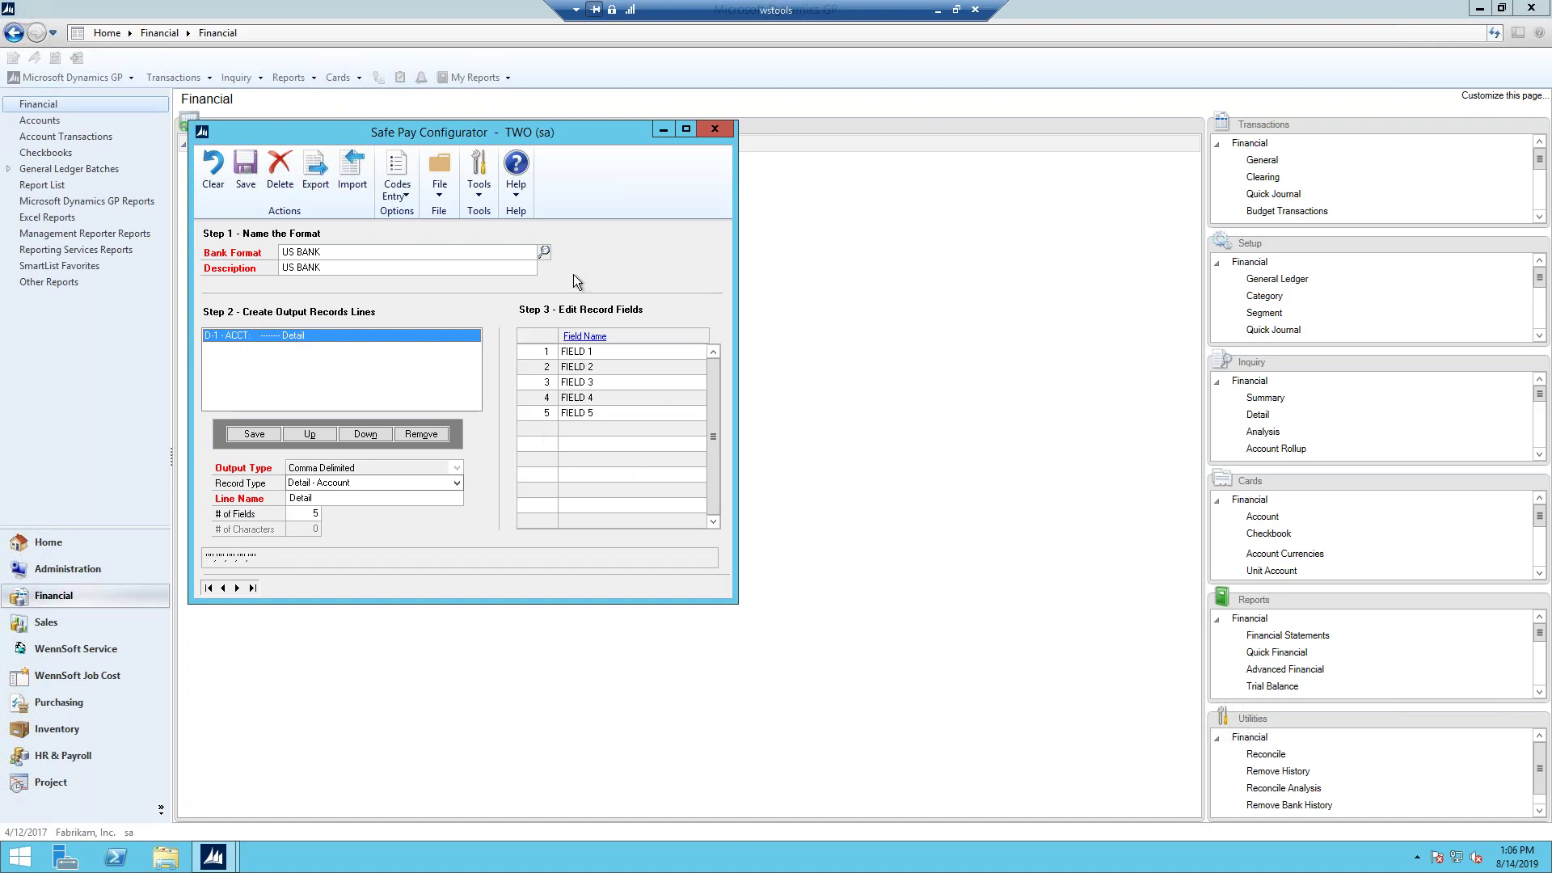
left_click(577, 353)
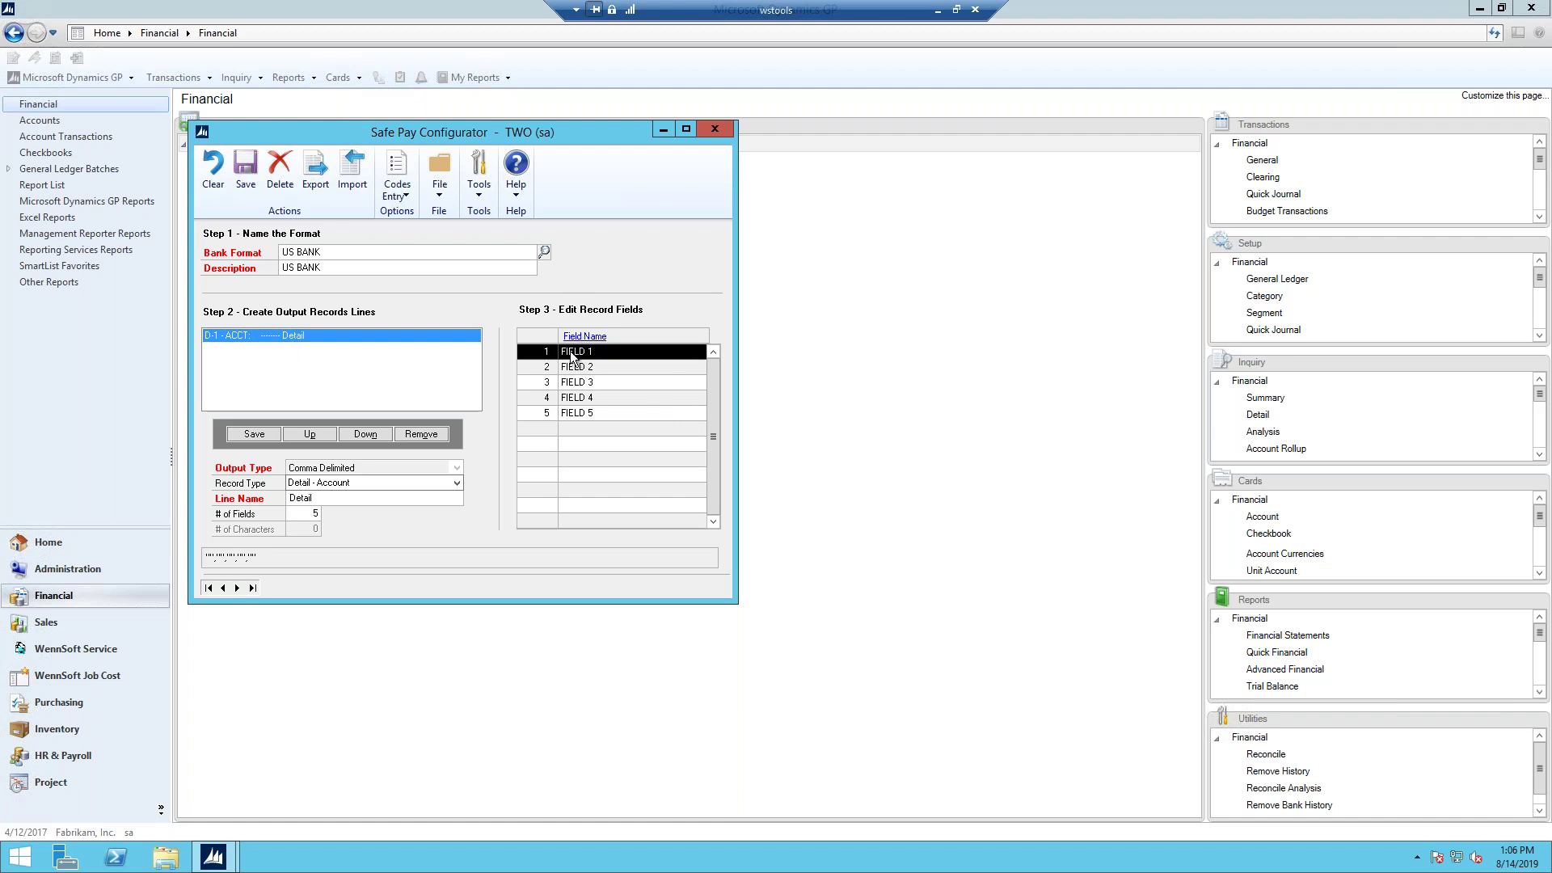
double_click(588, 346)
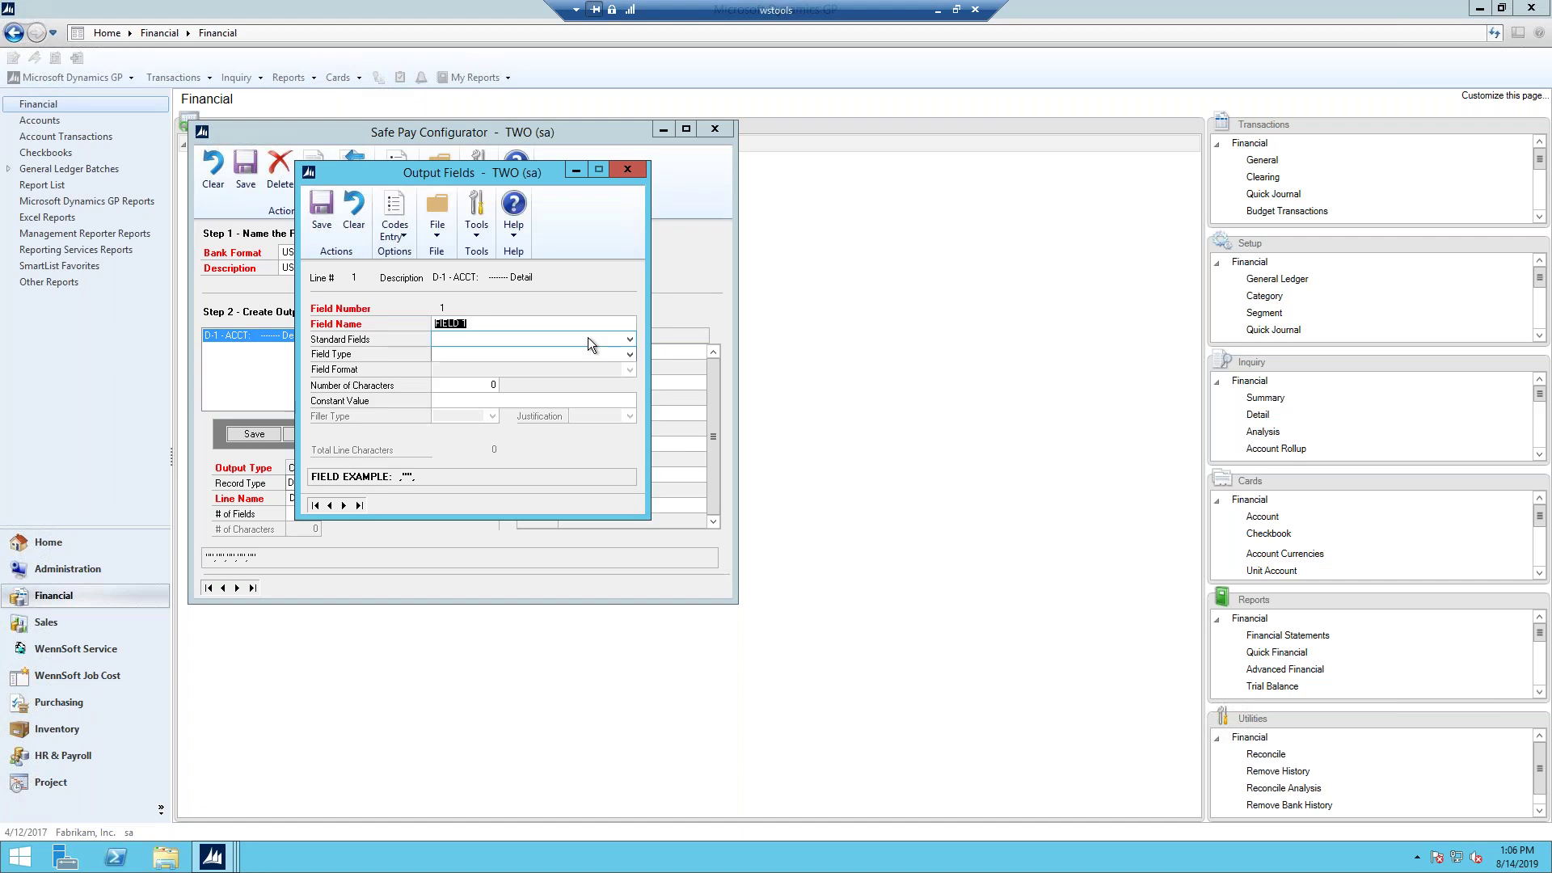
type("Account number")
key("Tab")
left_click(577, 341)
left_click(537, 357)
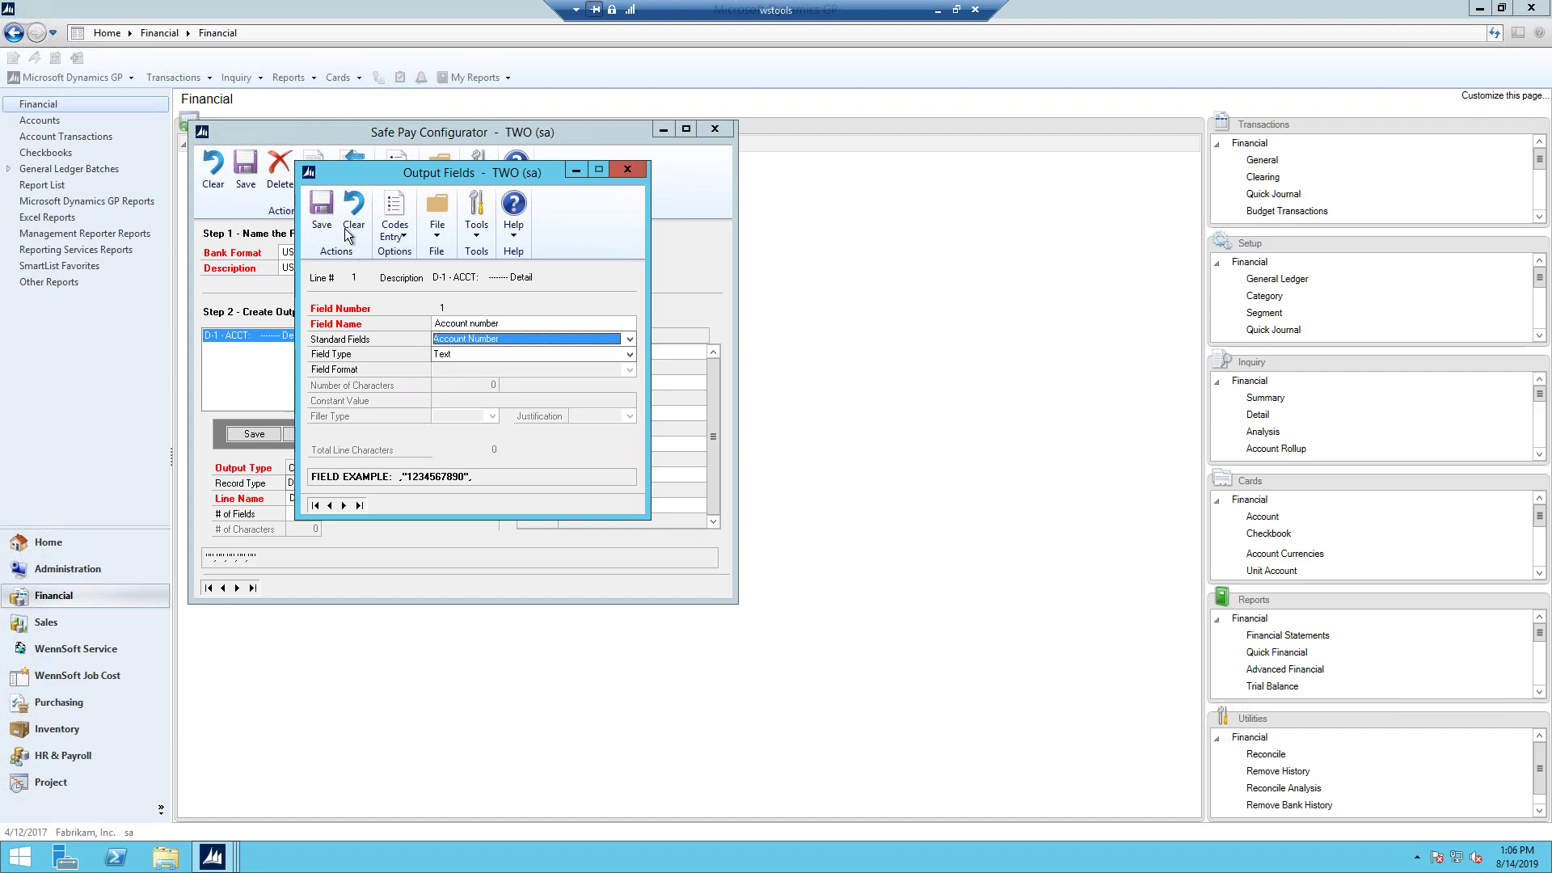
left_click(322, 208)
left_click(626, 171)
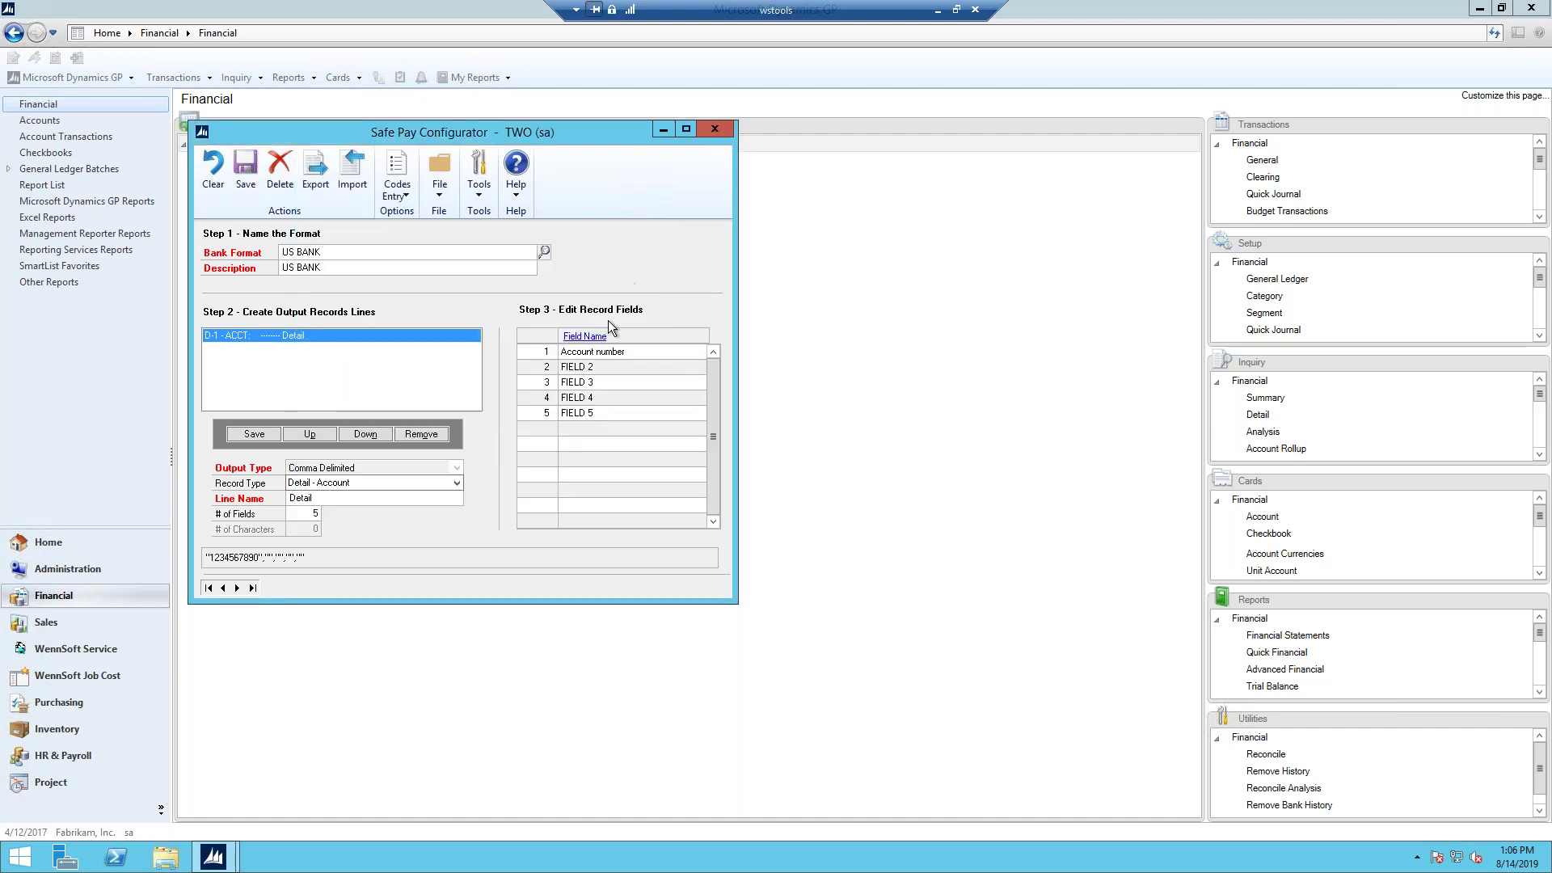
Define field 2 of the Detail line as "Check Number" using the standard field Check Number, and save it
left_click(576, 340)
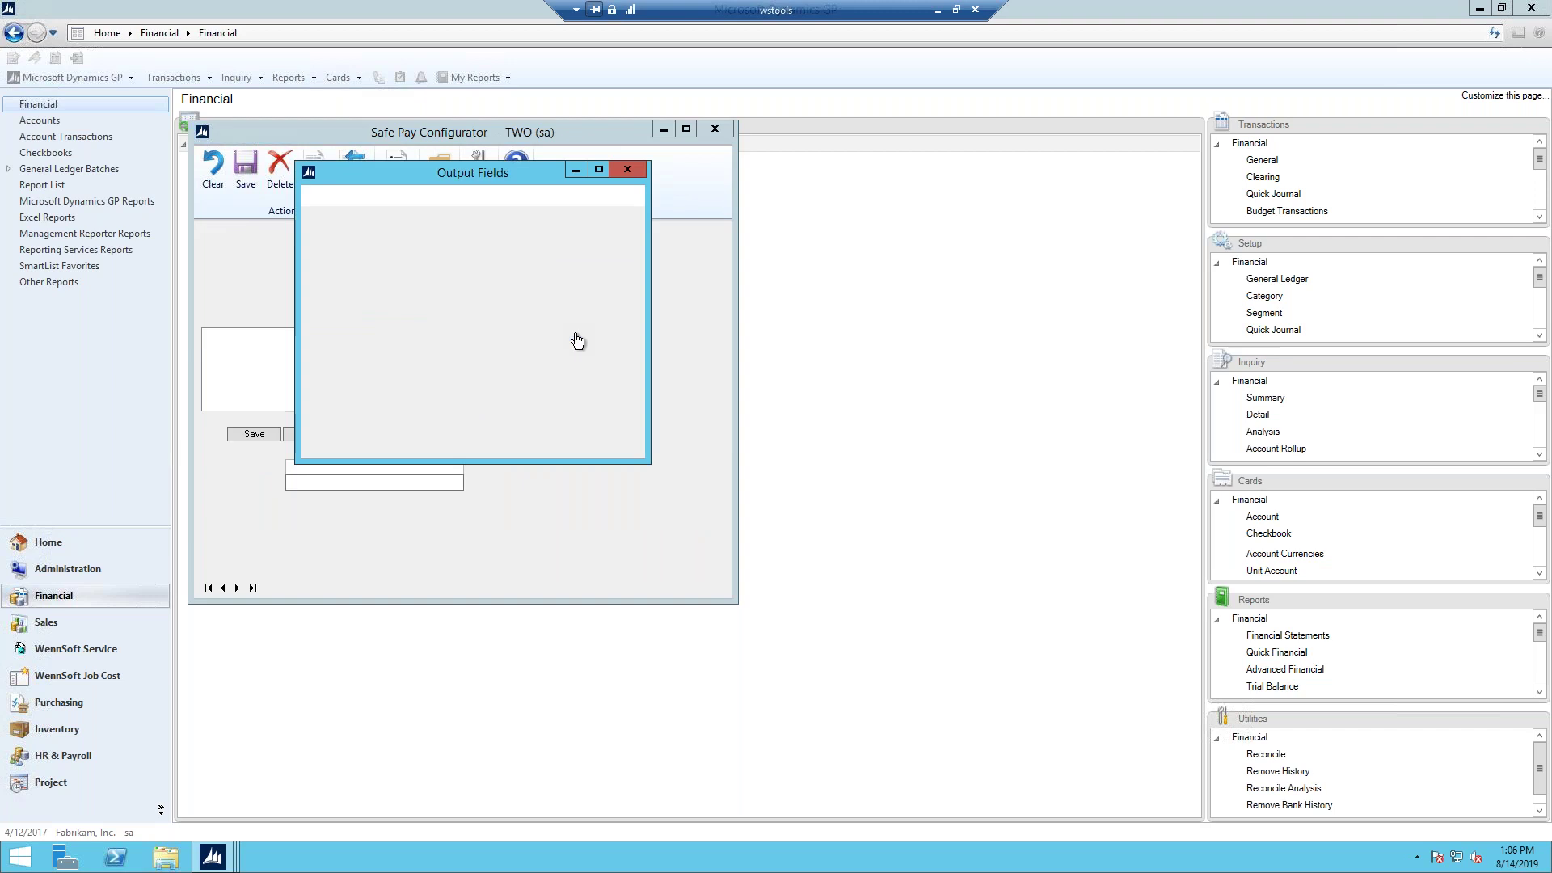
type("Check Number")
key("Tab")
left_click(457, 337)
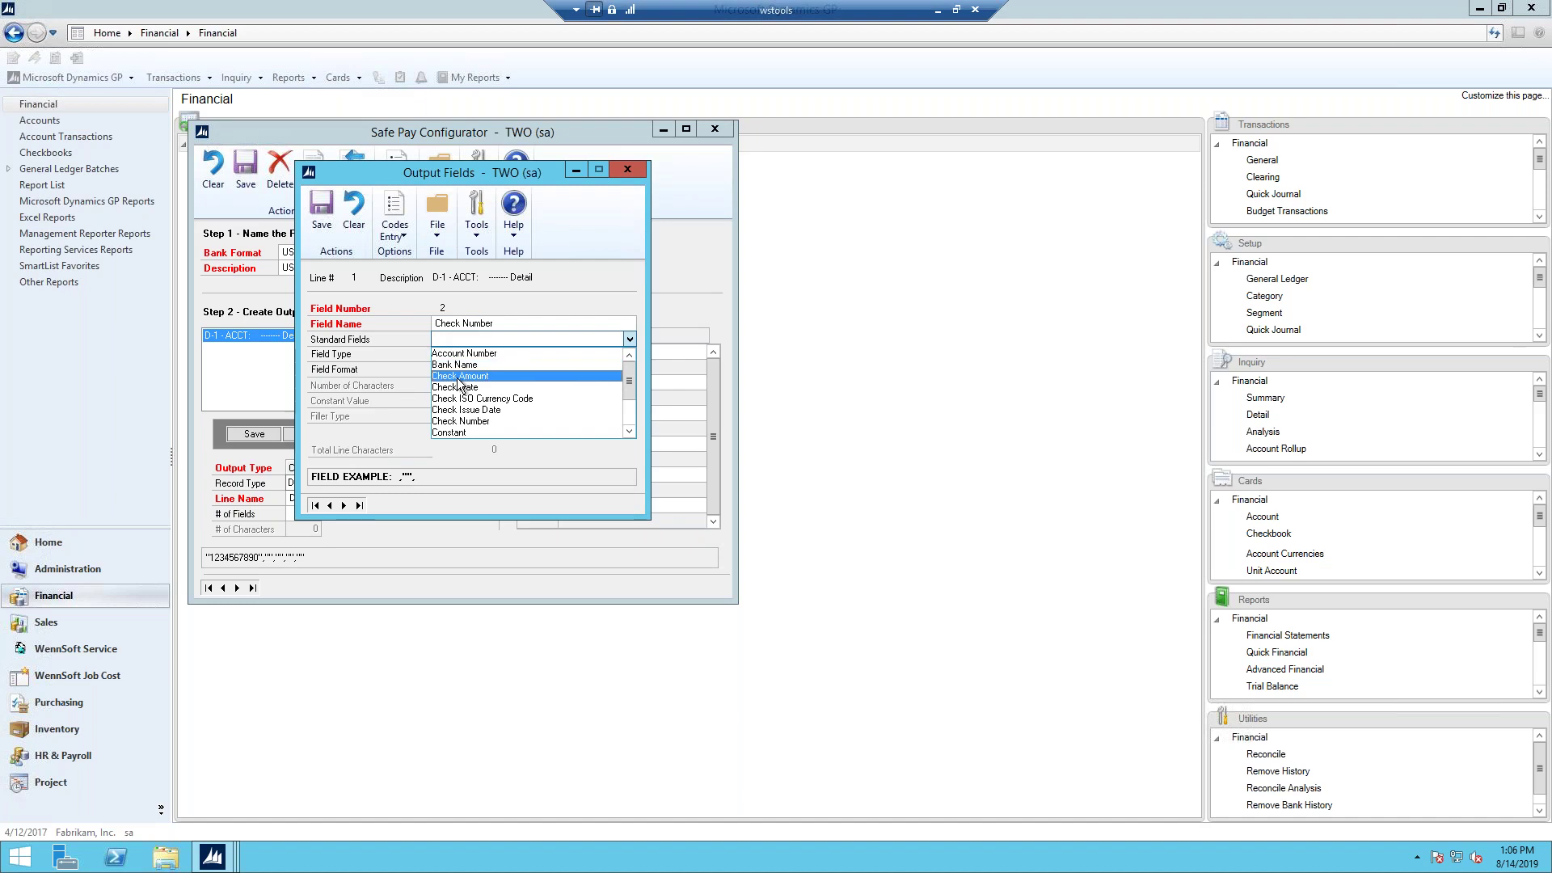
left_click(459, 421)
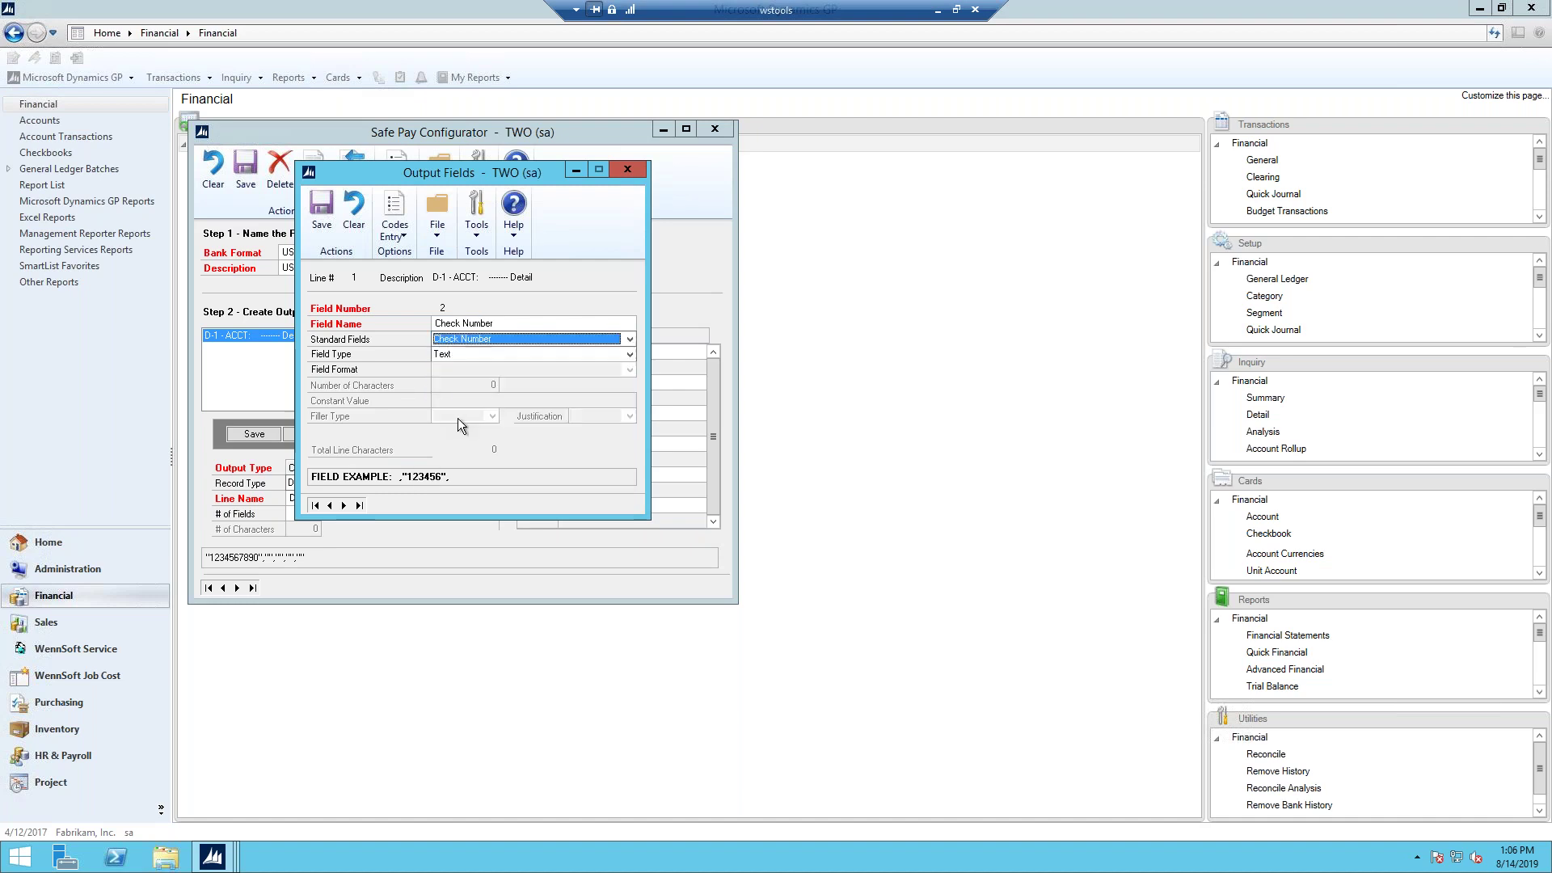
left_click(320, 208)
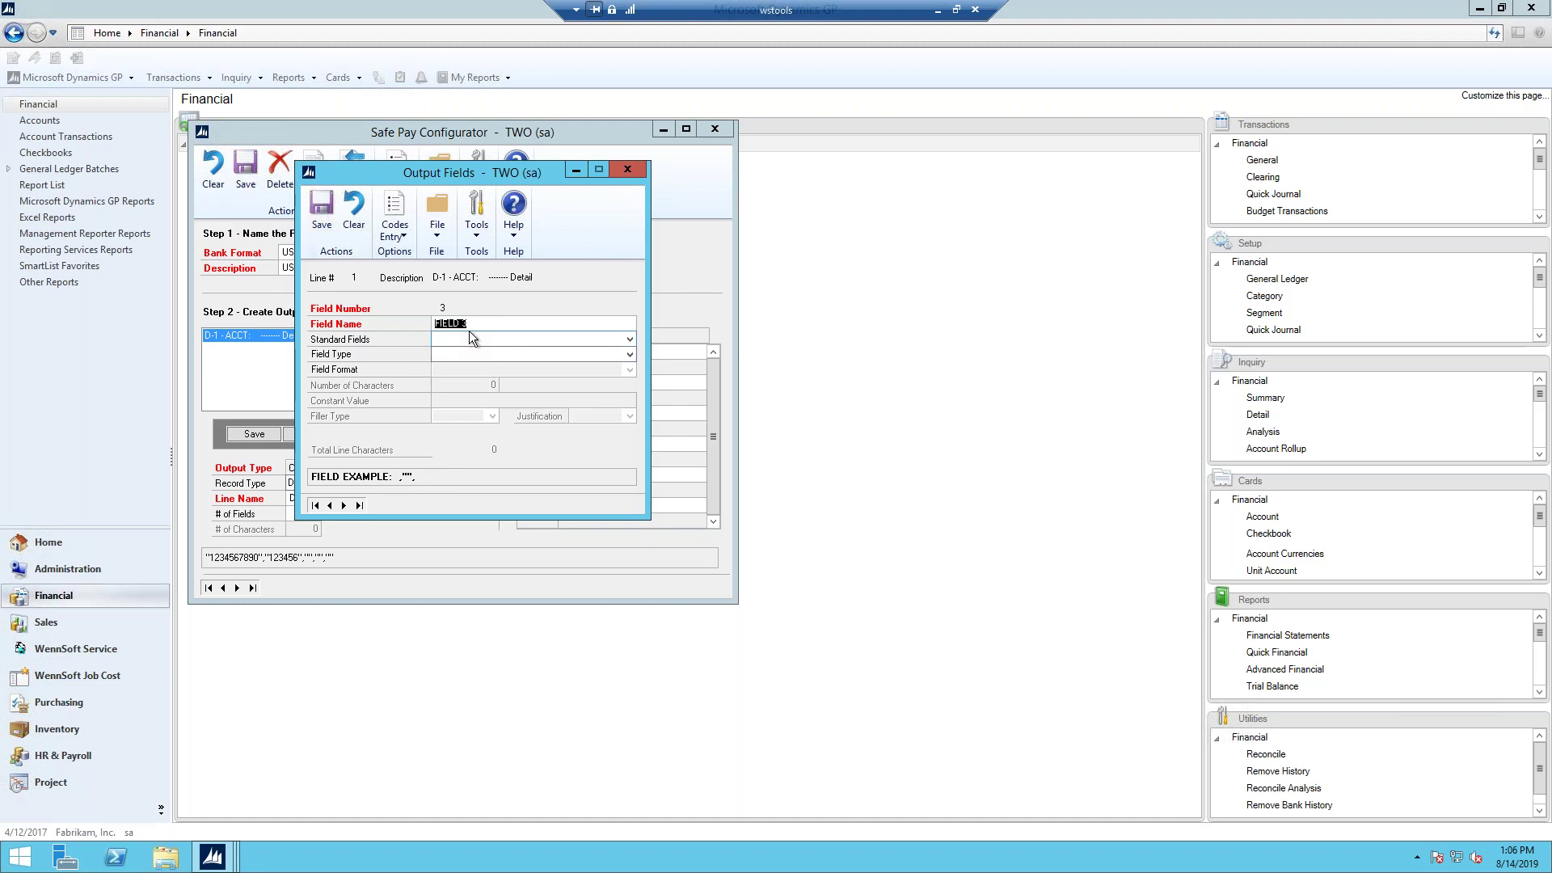
Define and save field 3 as "Check Amount" with the standard field Check Amount and the amount type Field Amount
type("Check Amount")
left_click(468, 337)
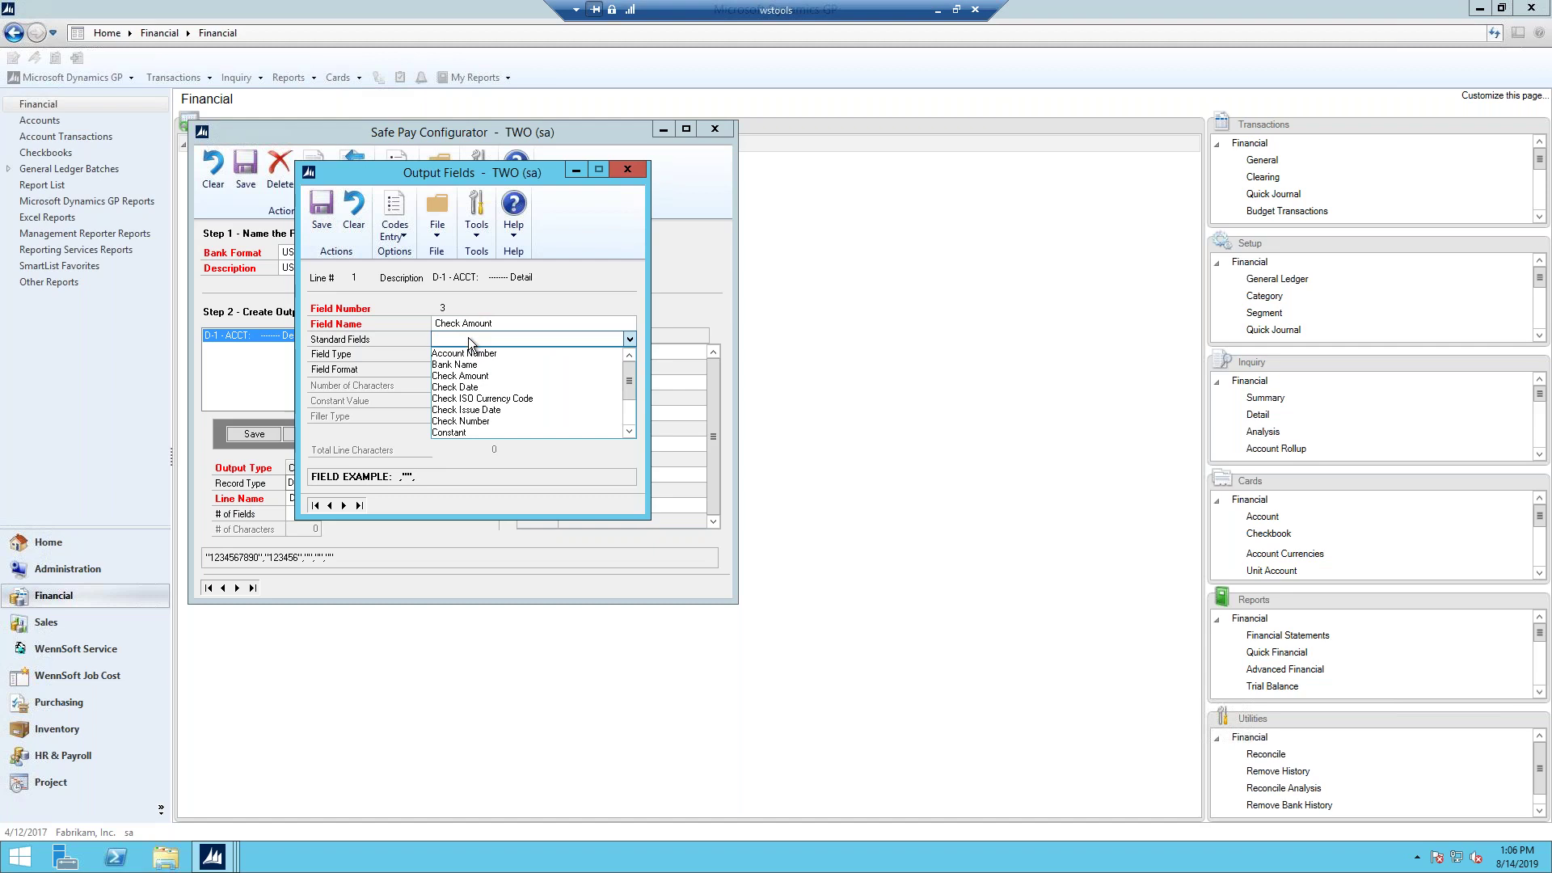
left_click(468, 376)
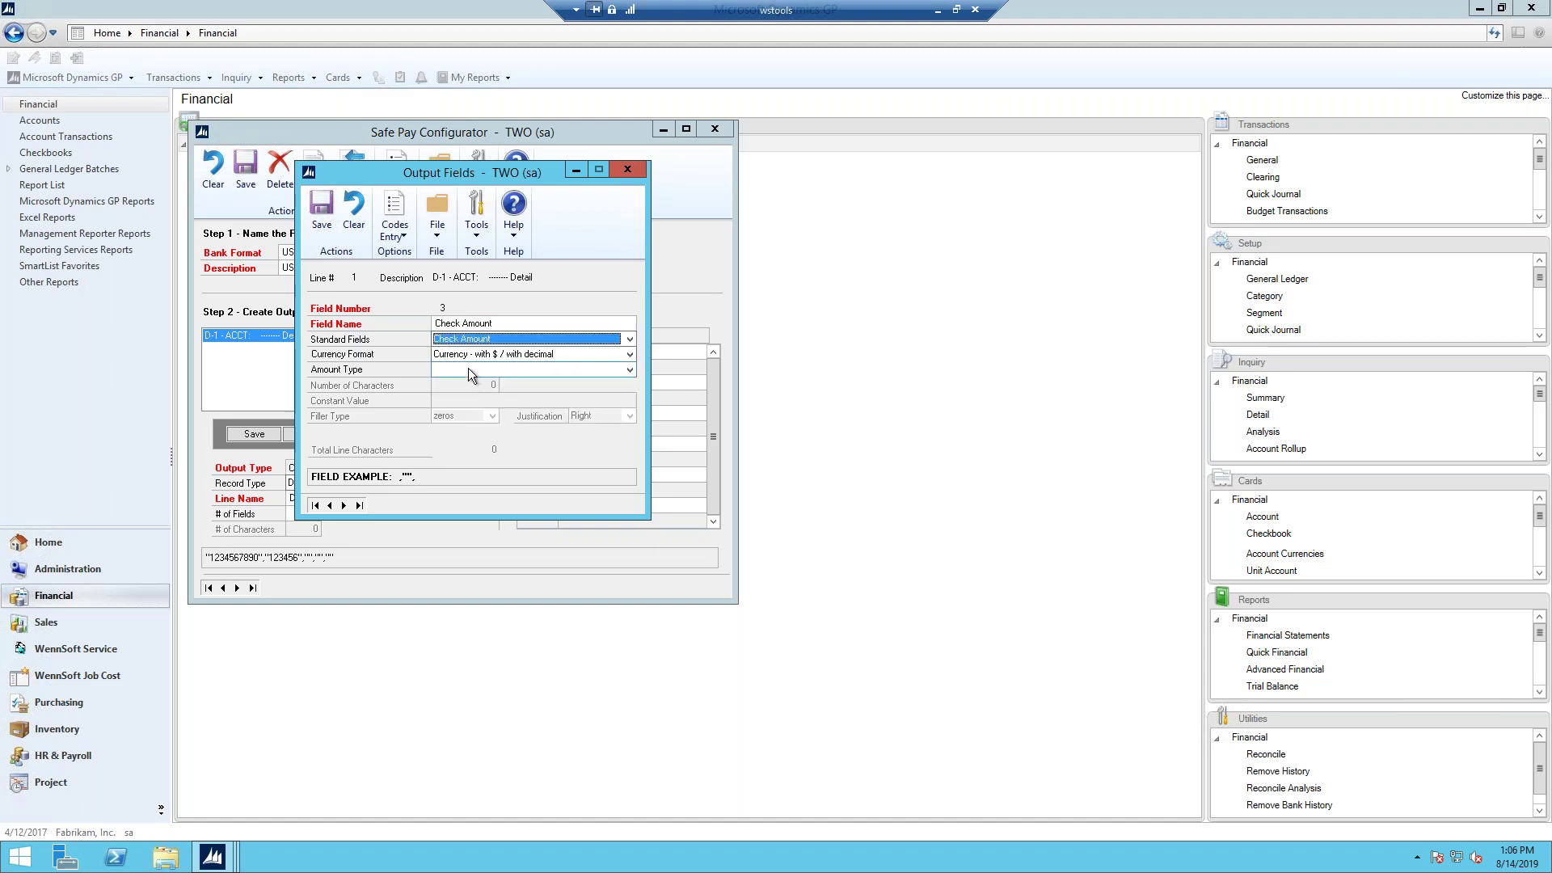
left_click(458, 368)
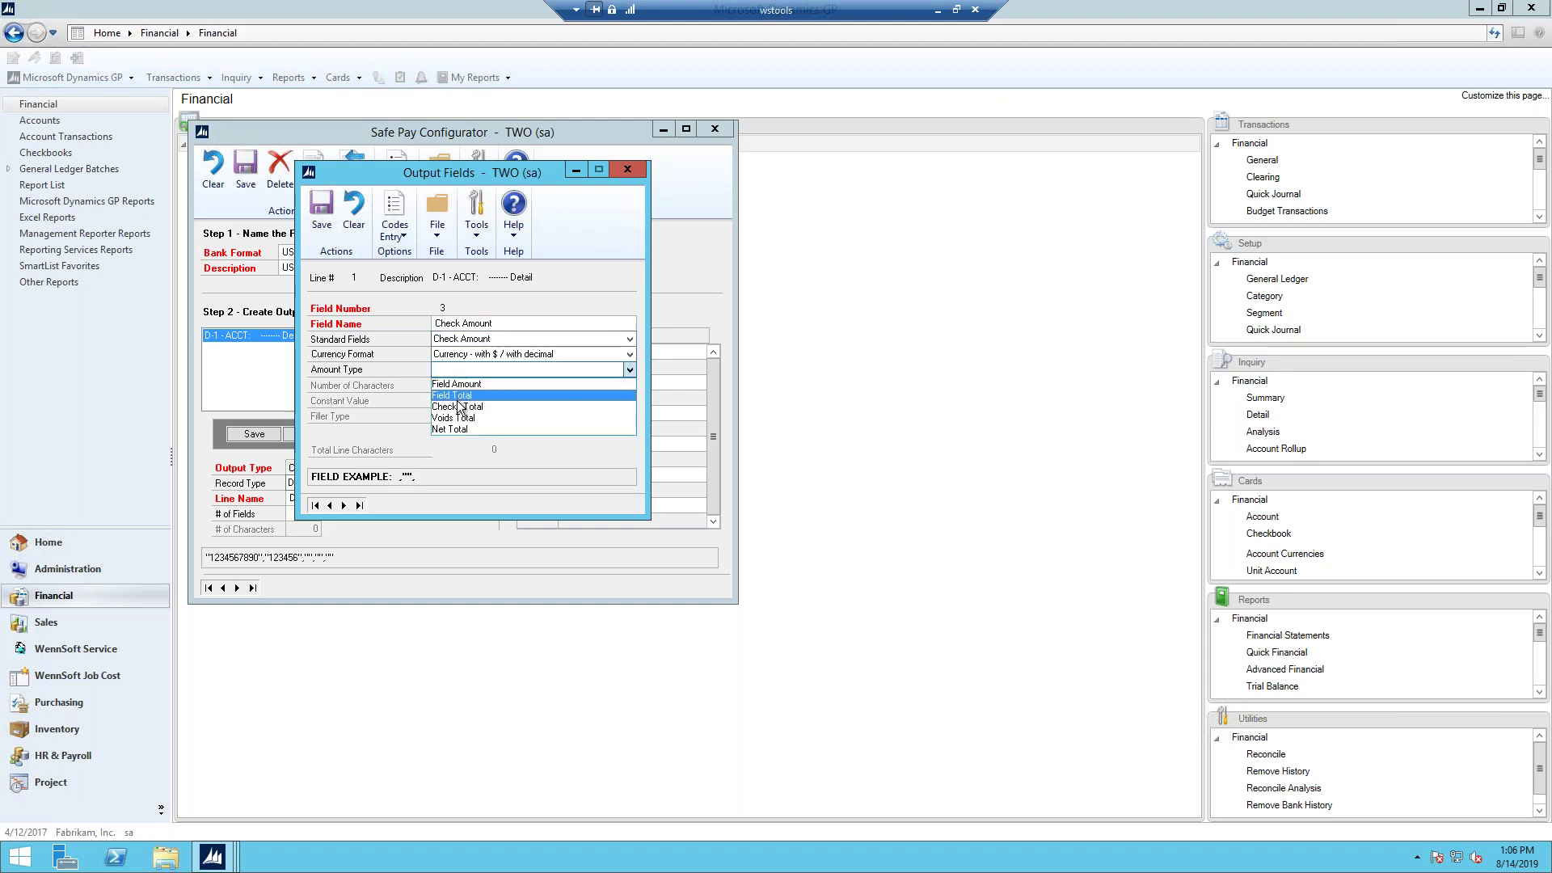
left_click(443, 384)
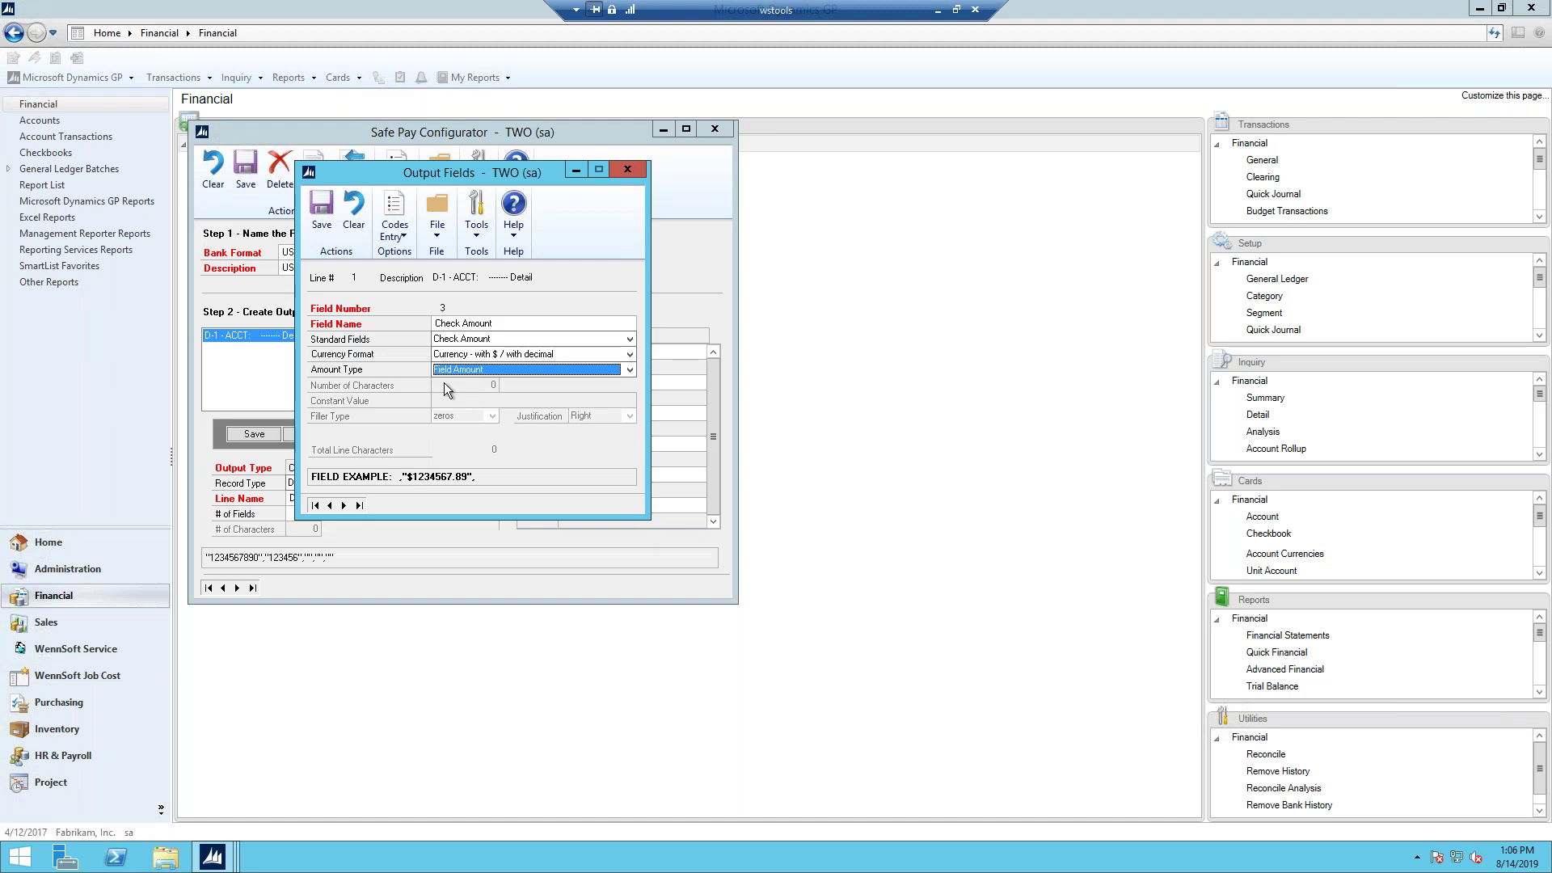
key("ctrl+s")
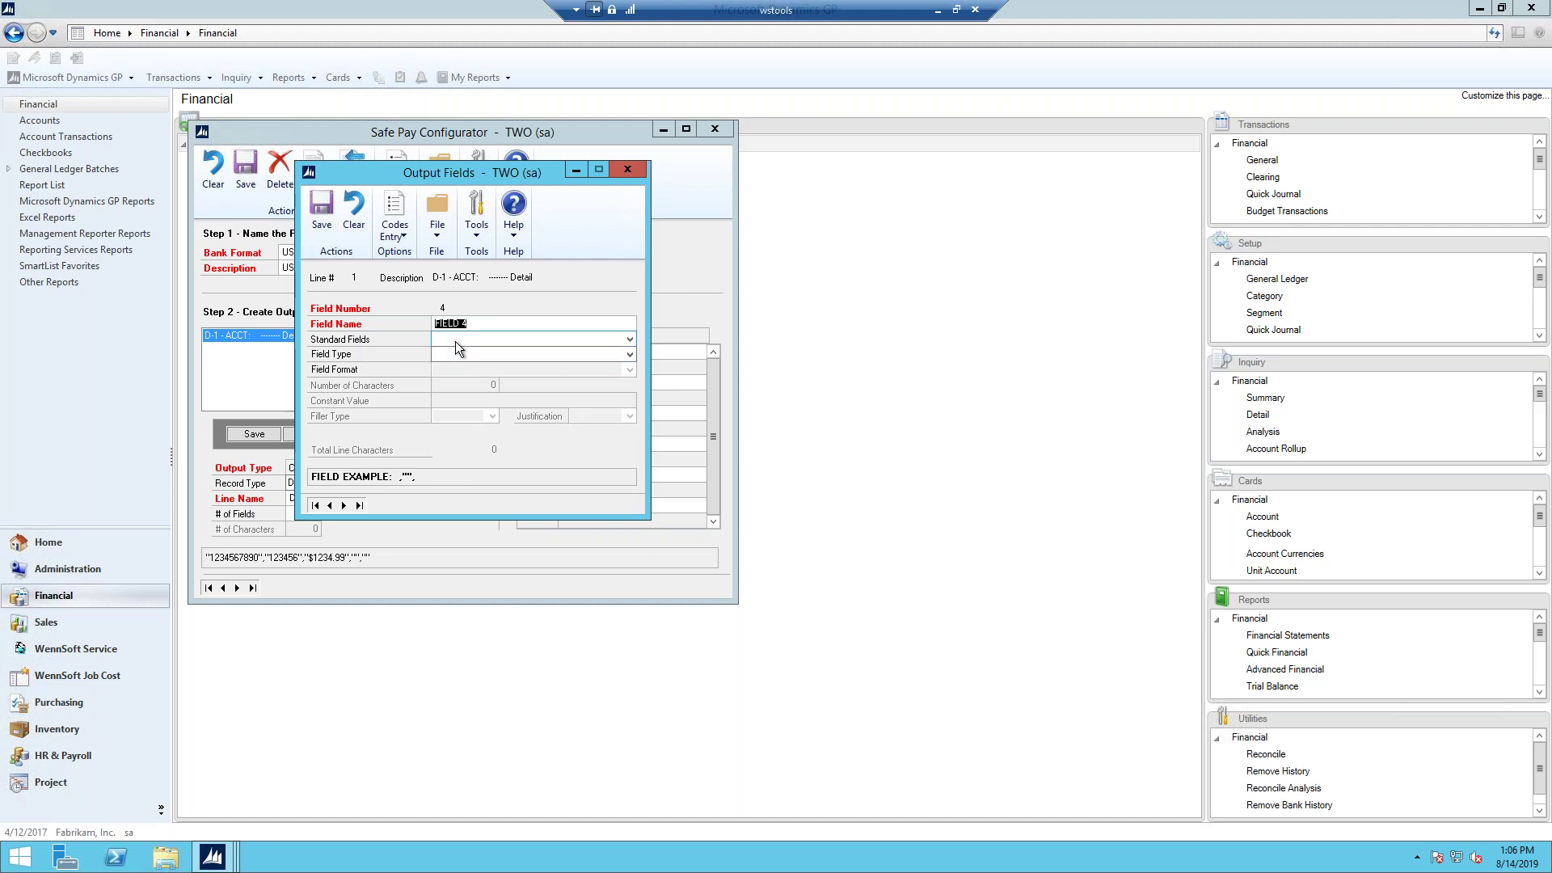
Define field 4 of the Detail line as "payee" using the standard payee field, and save it
type("payee")
key("Tab")
left_click(454, 338)
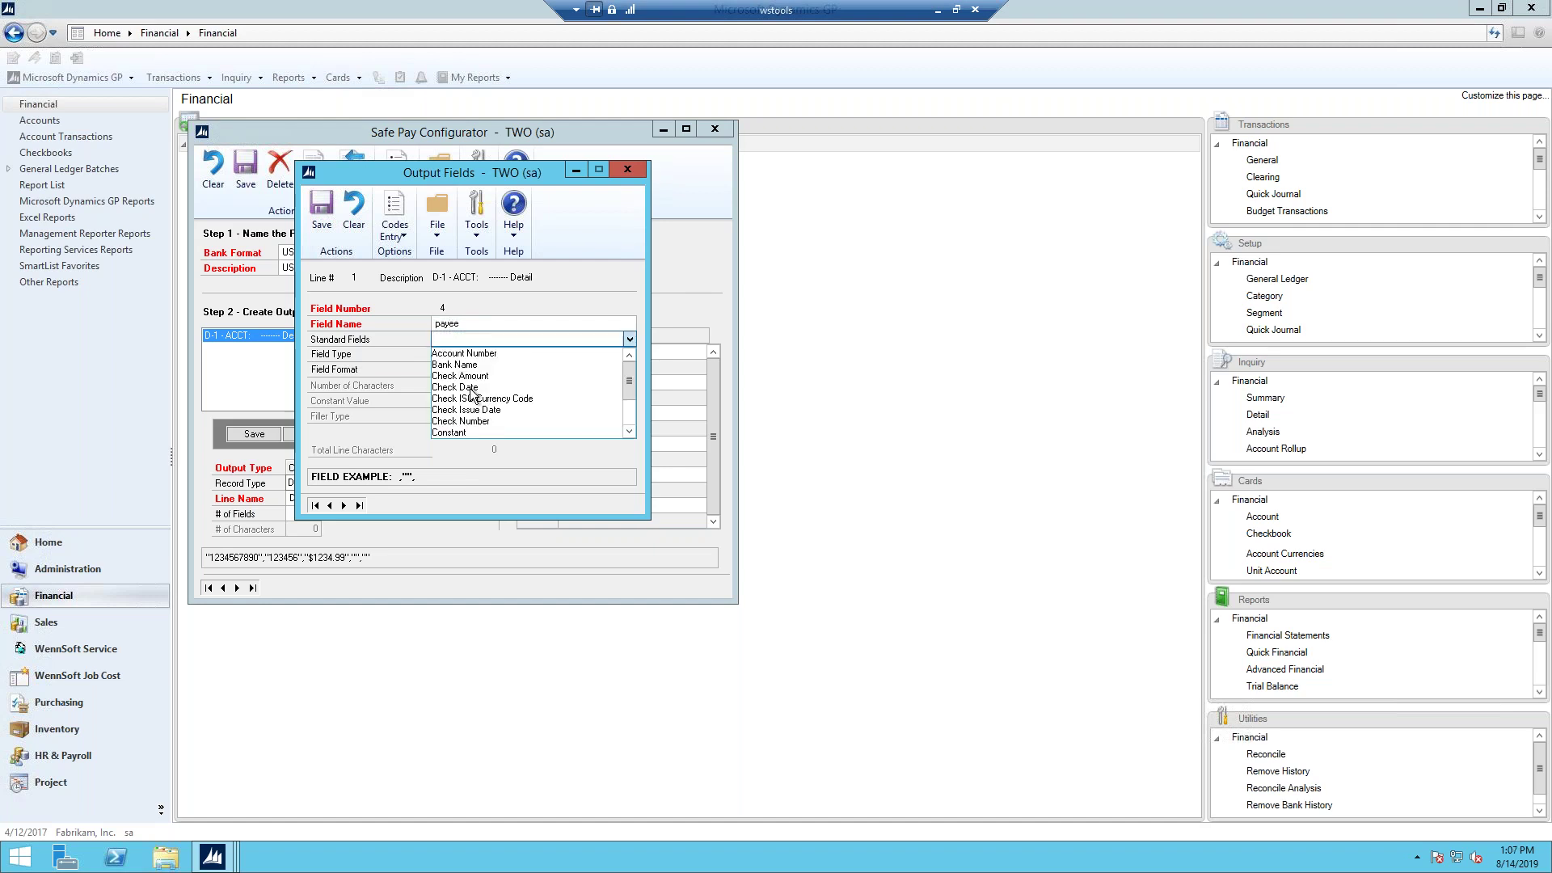
left_click(630, 434)
left_click(630, 434)
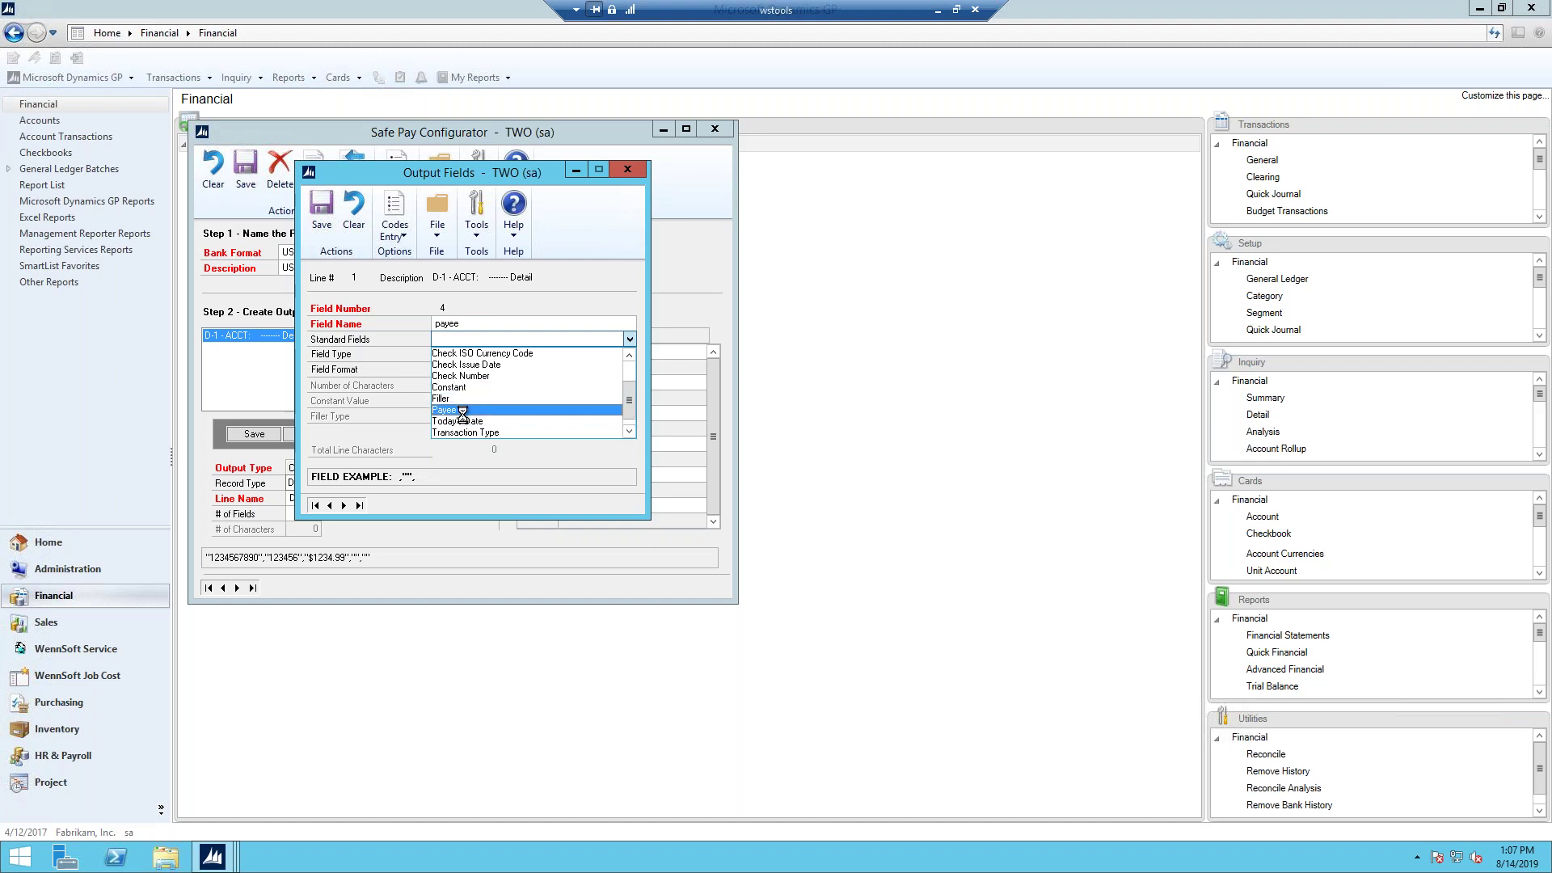
left_click(461, 410)
left_click(311, 211)
Define field 5 of the Detail line as "Check Date" with the standard field Check Date and format YYMMDD, and save it
type("C")
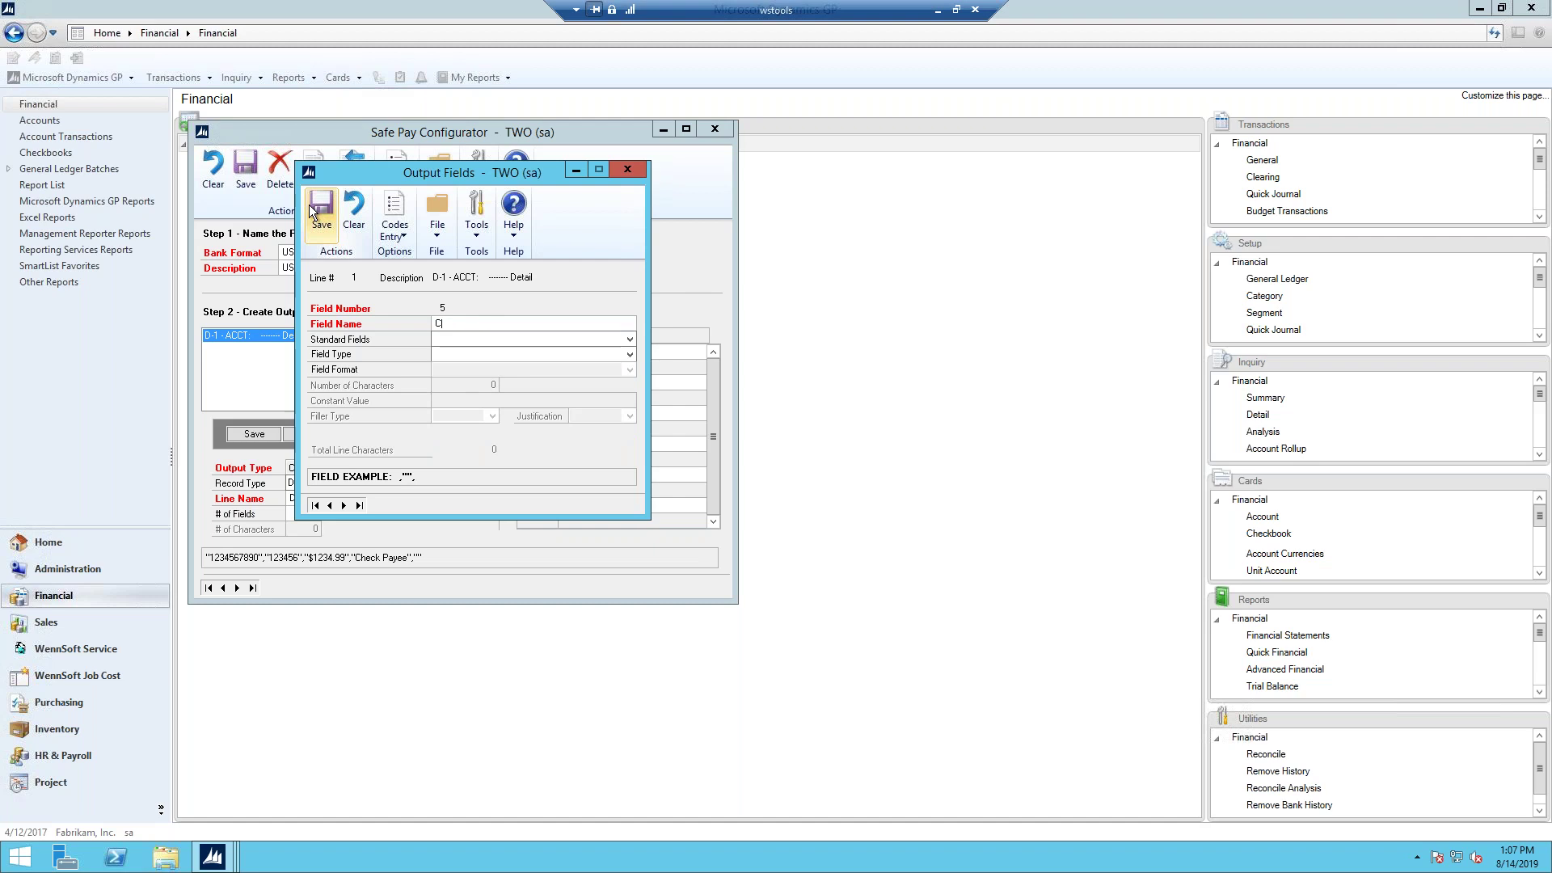
type("heck Date")
key("Tab")
left_click(630, 339)
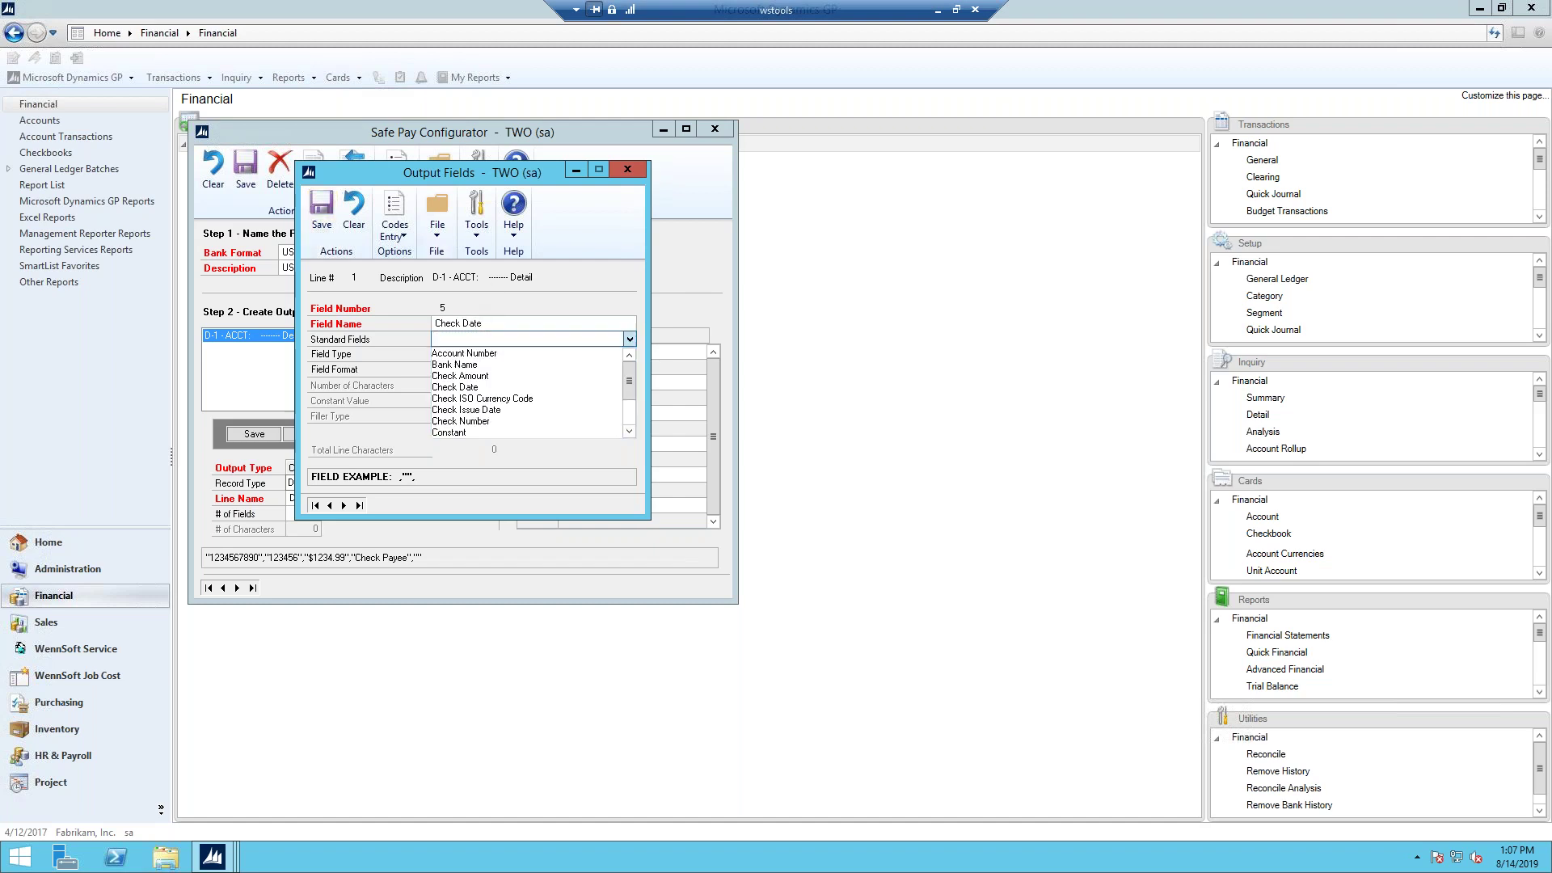
left_click(464, 388)
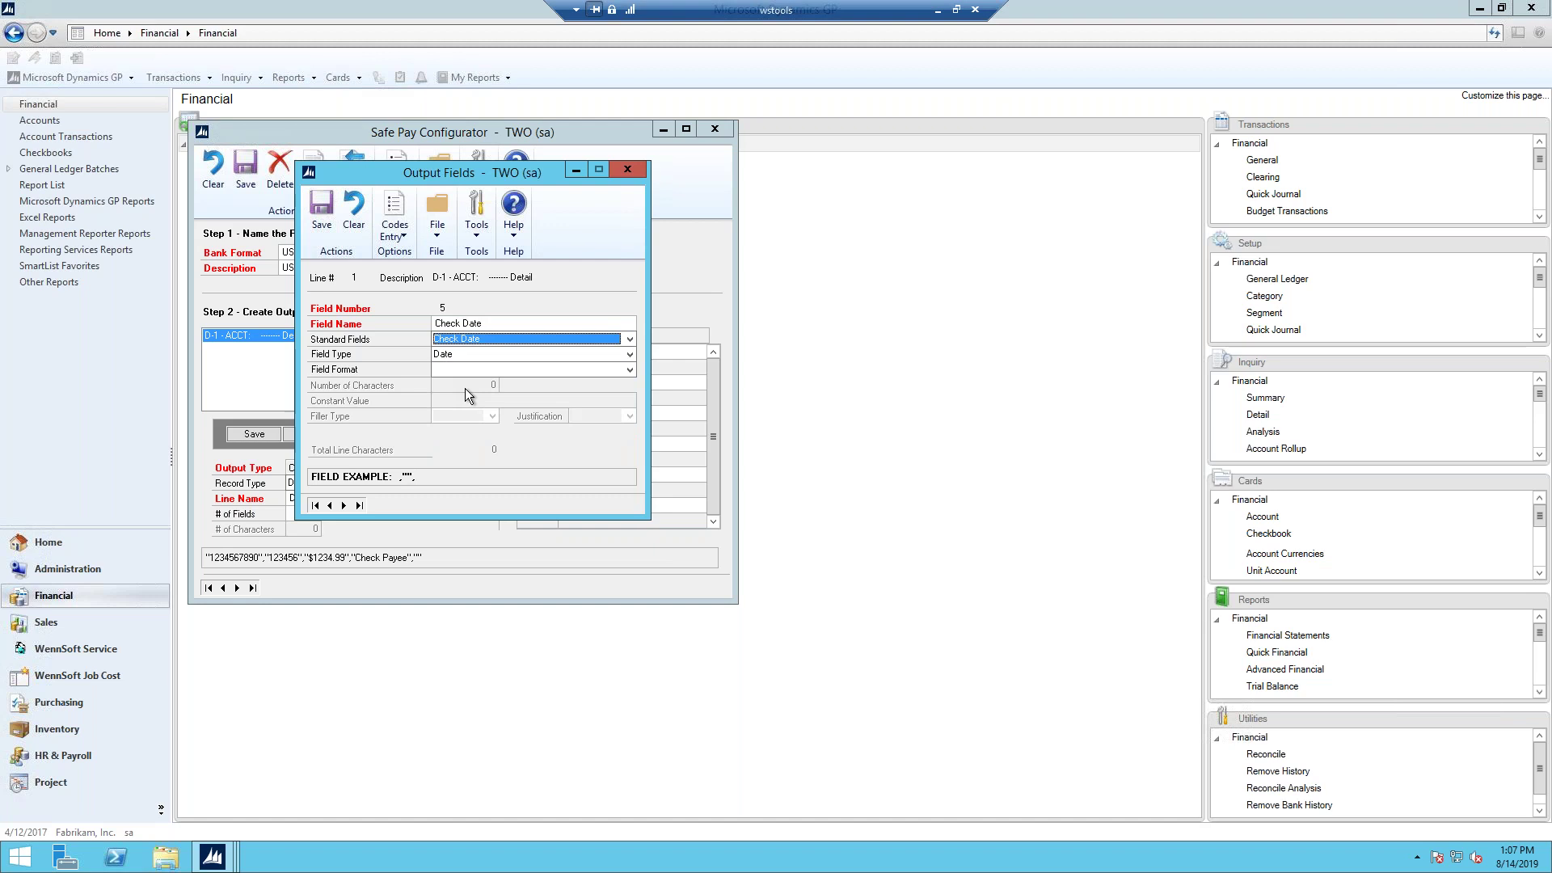
left_click(469, 355)
left_click(474, 361)
left_click(471, 374)
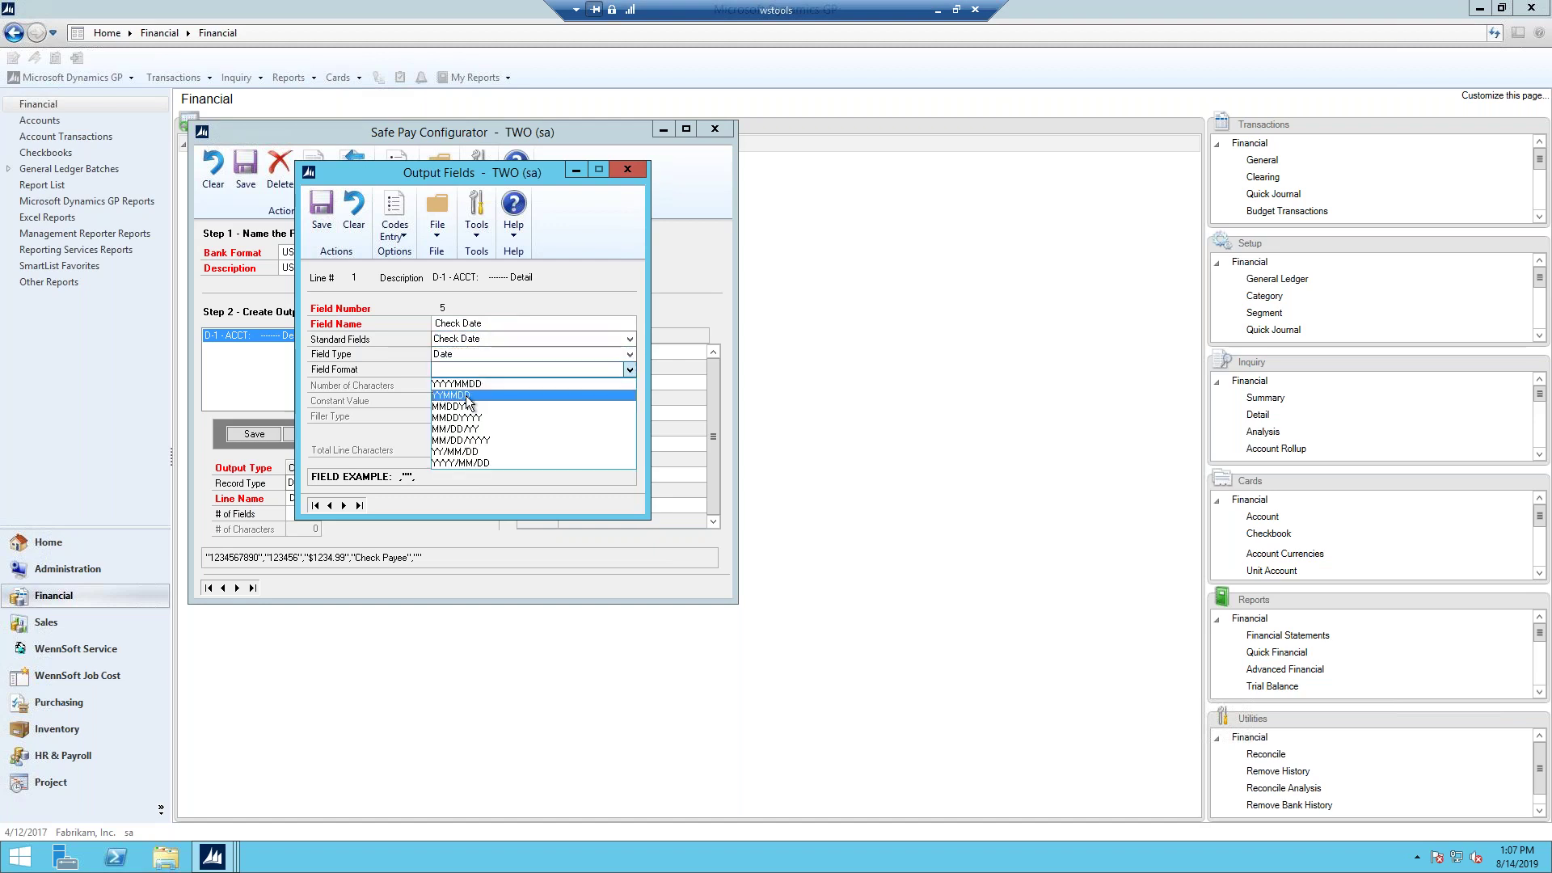
left_click(469, 396)
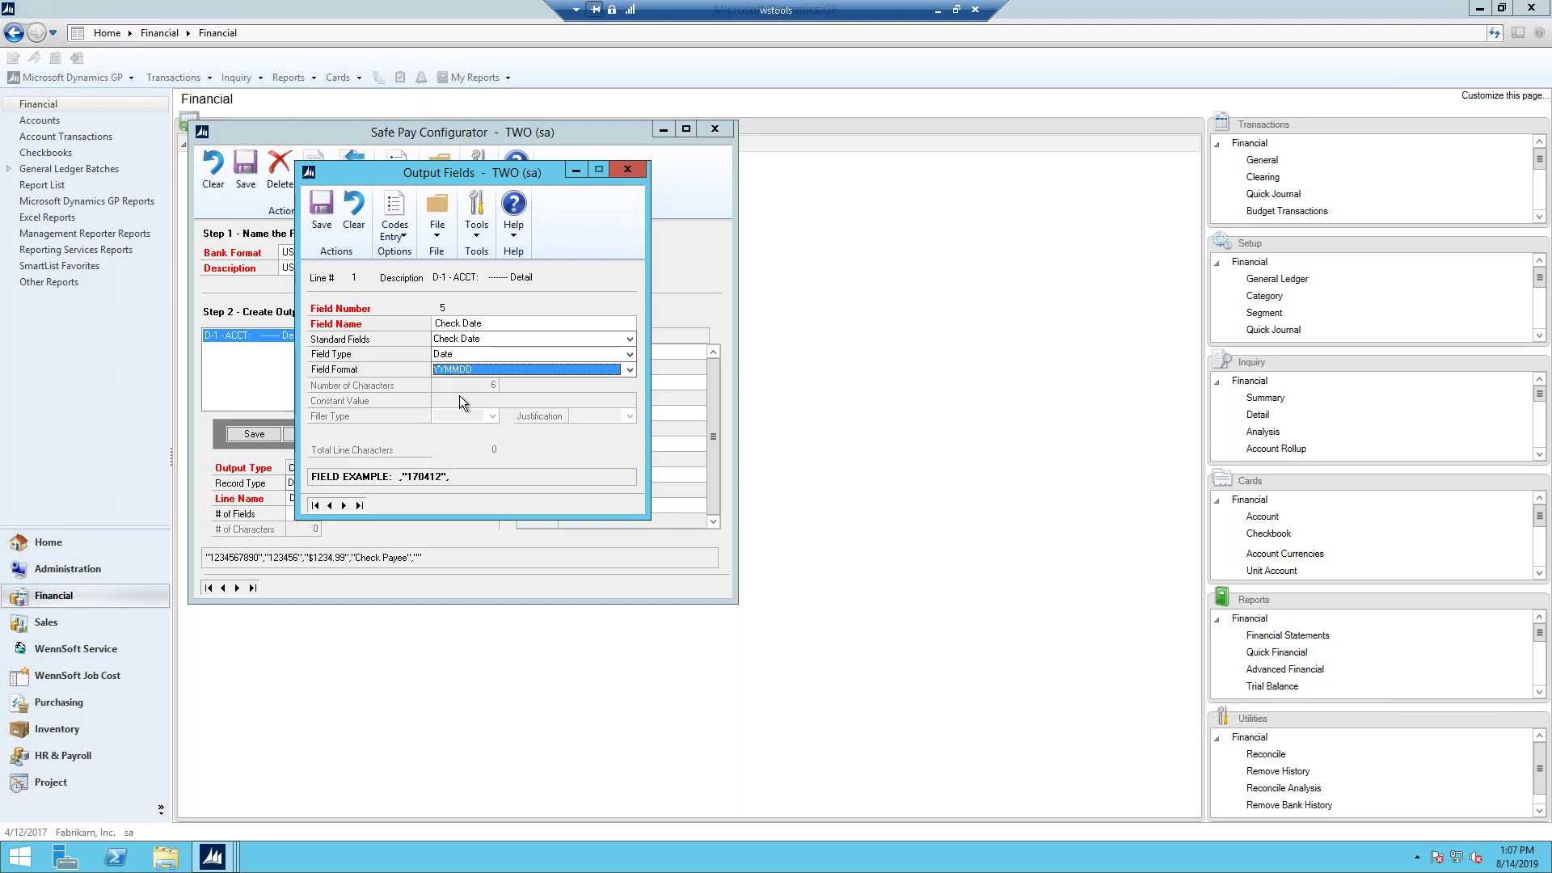
left_click(321, 211)
left_click(628, 170)
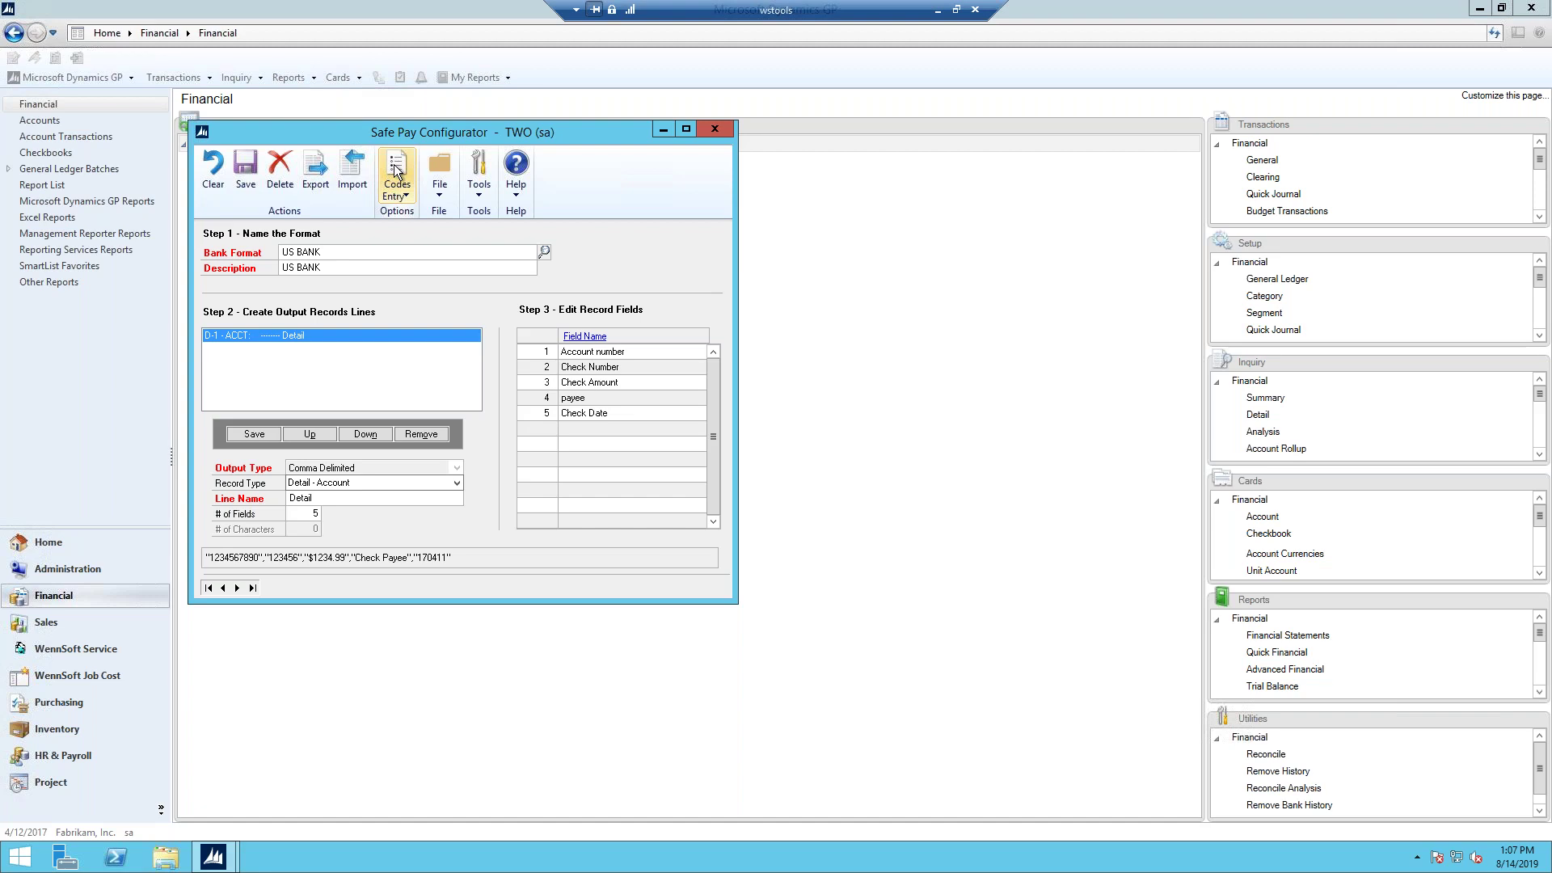
Open Transaction Codes Entry for the US BANK format and save the matching code C for the Check transaction type
left_click(395, 184)
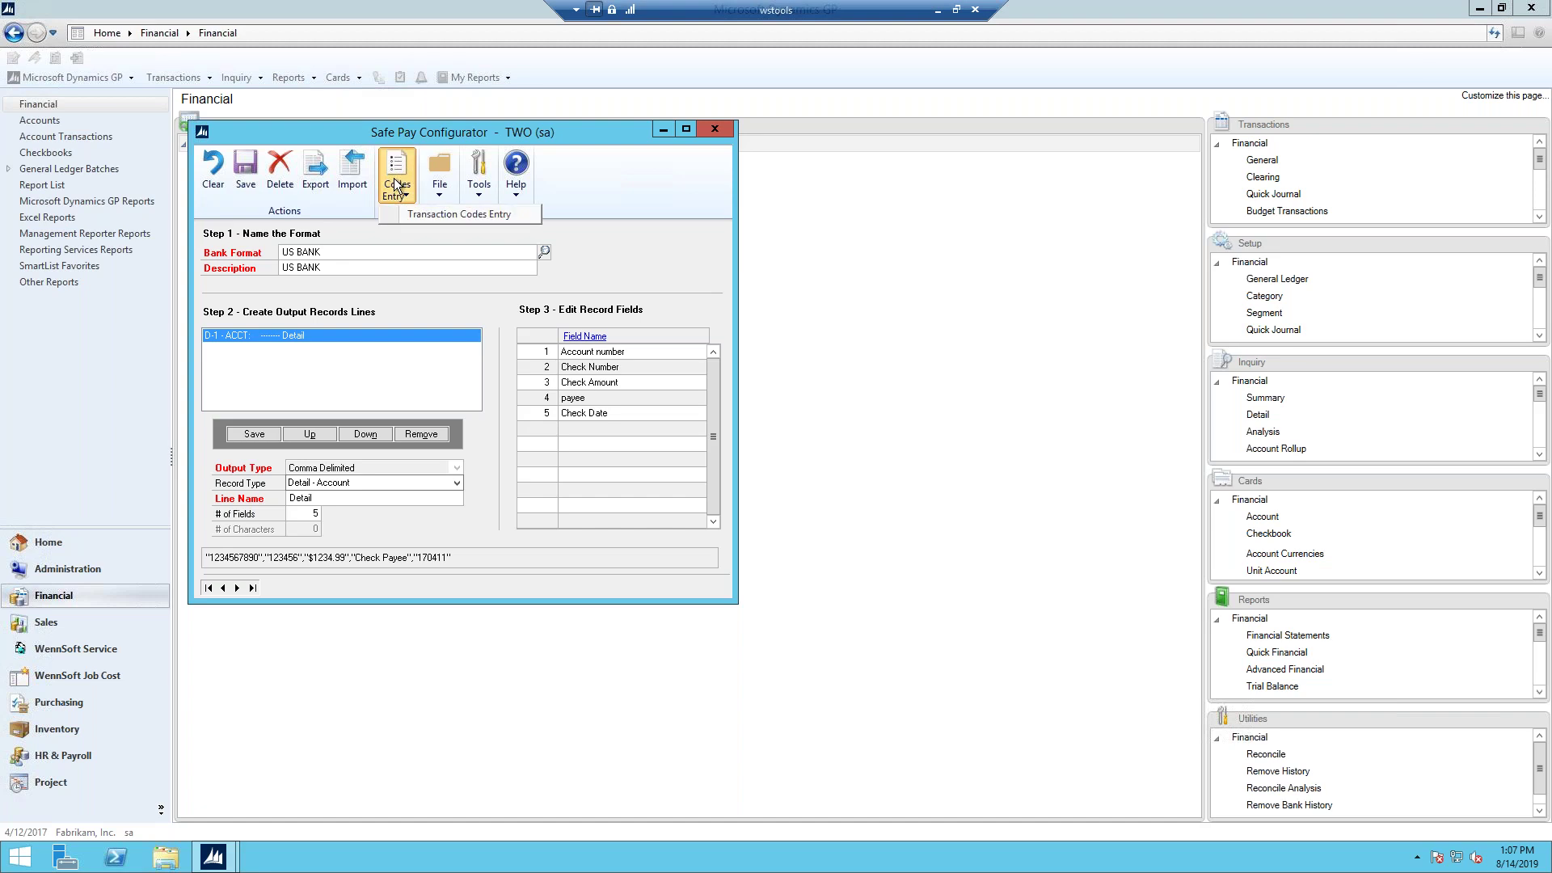
left_click(417, 213)
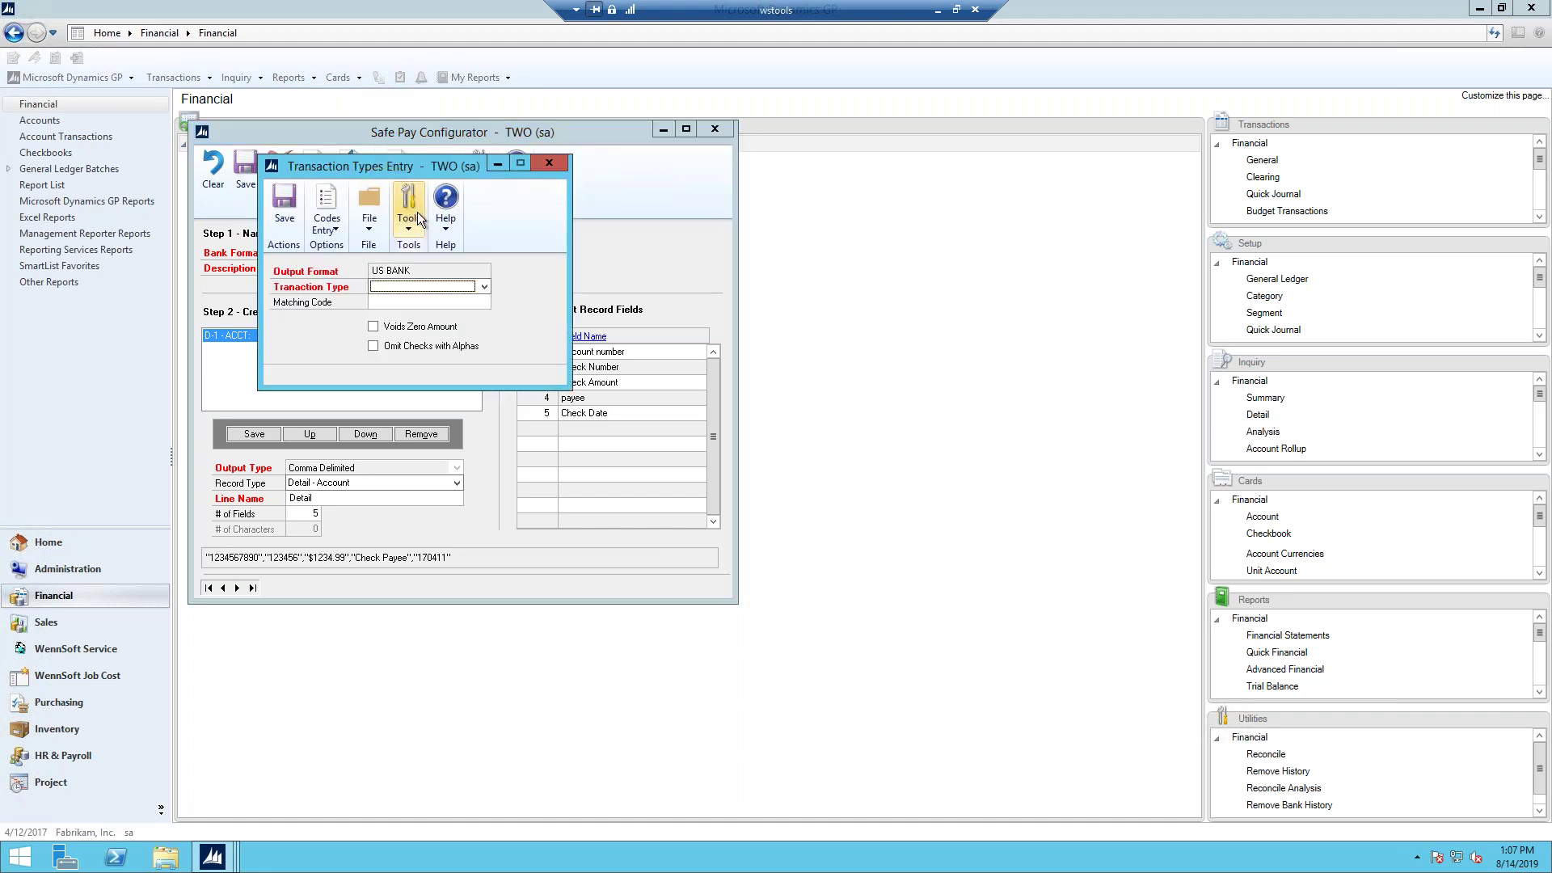
left_click(415, 283)
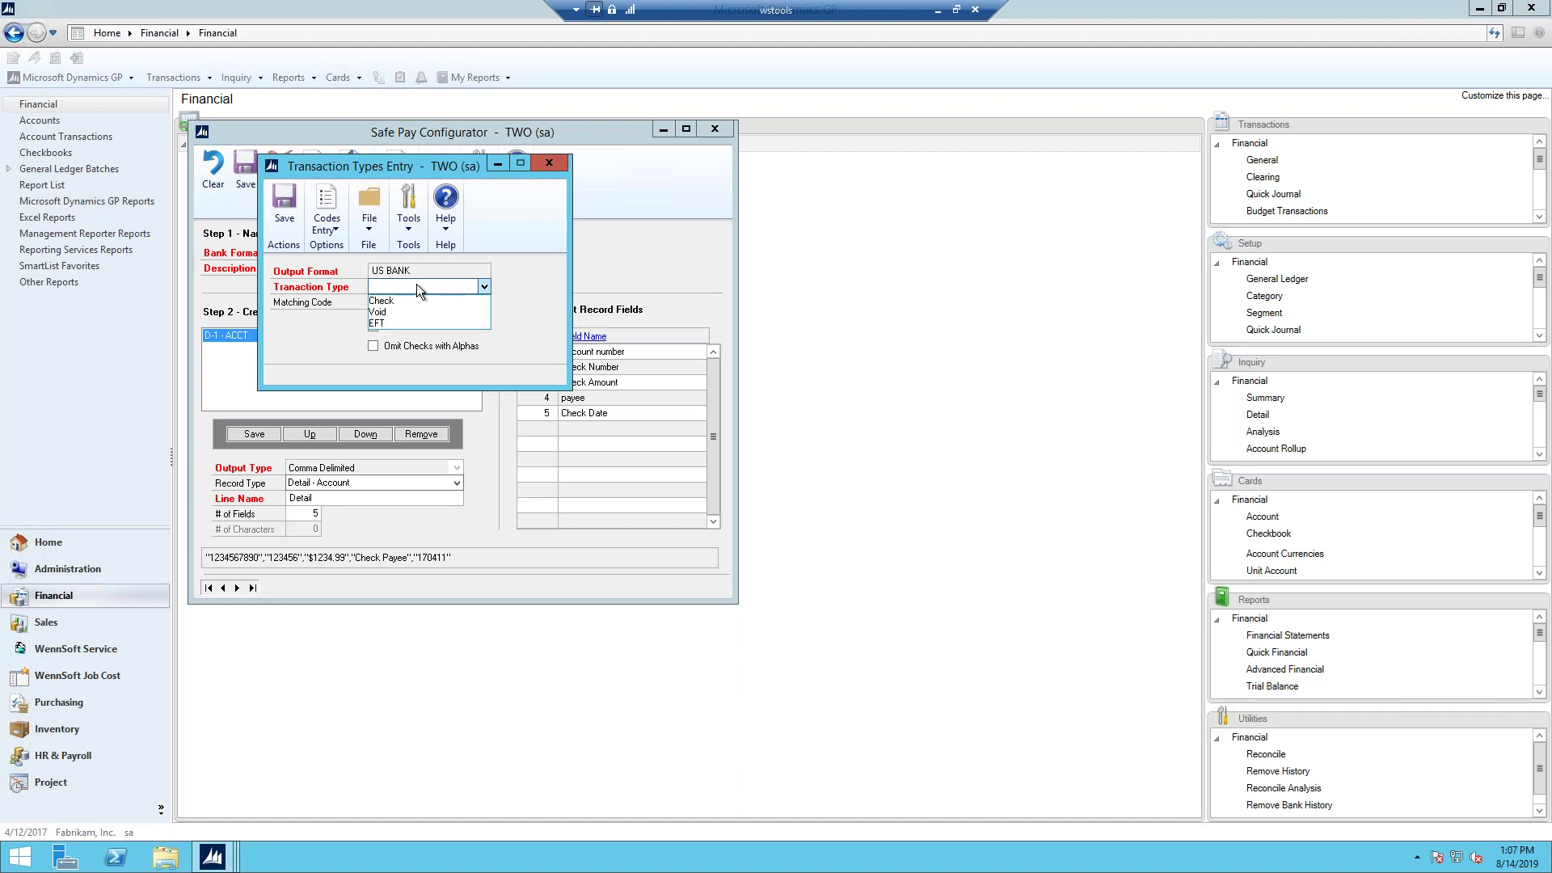
left_click(403, 298)
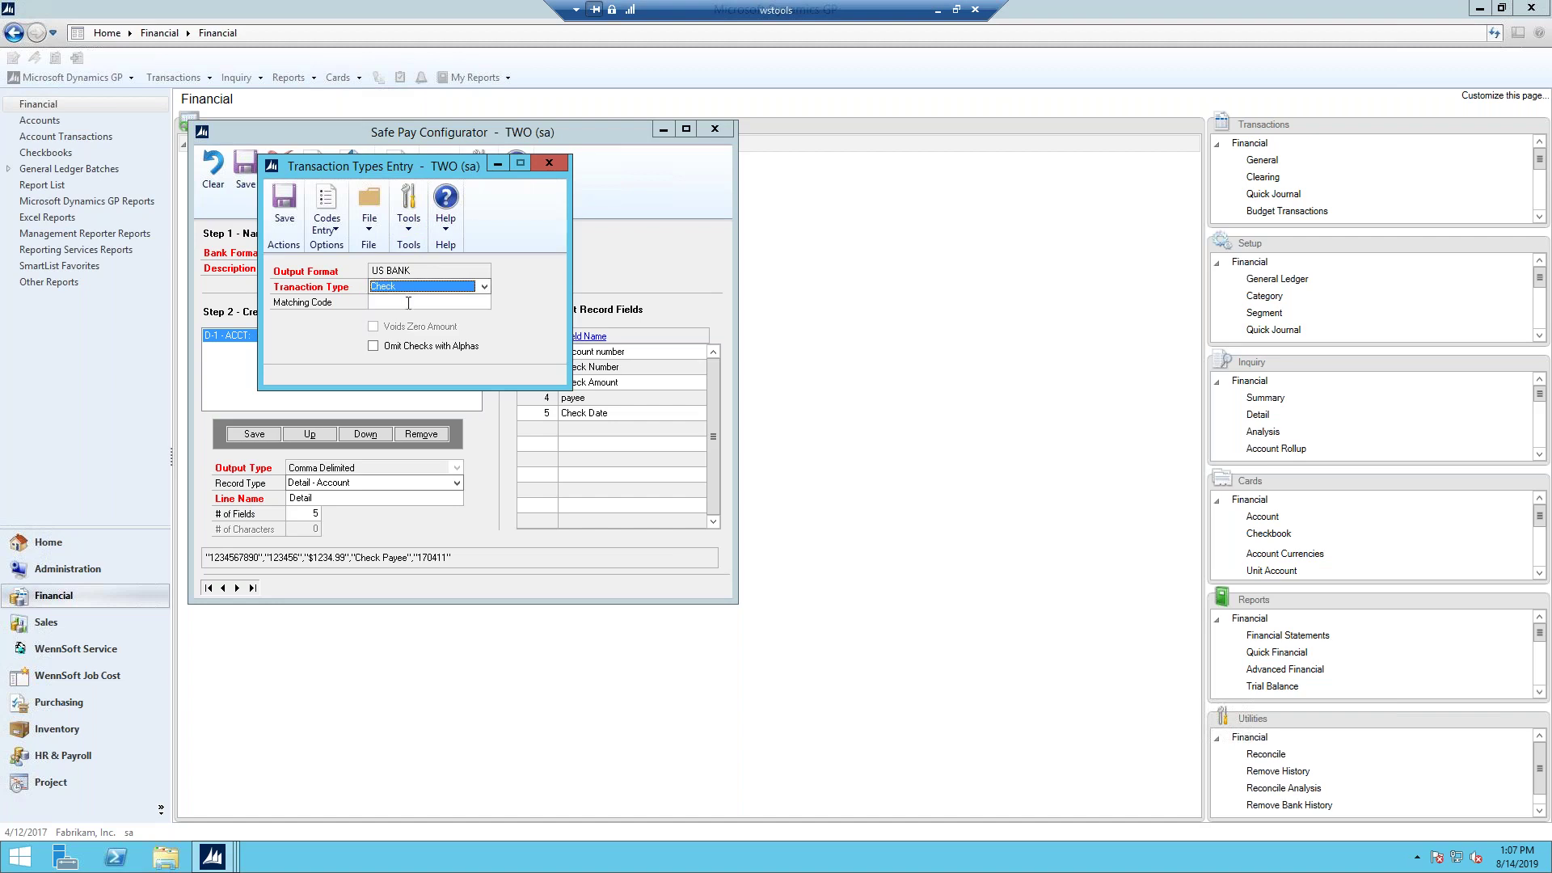
left_click(407, 302)
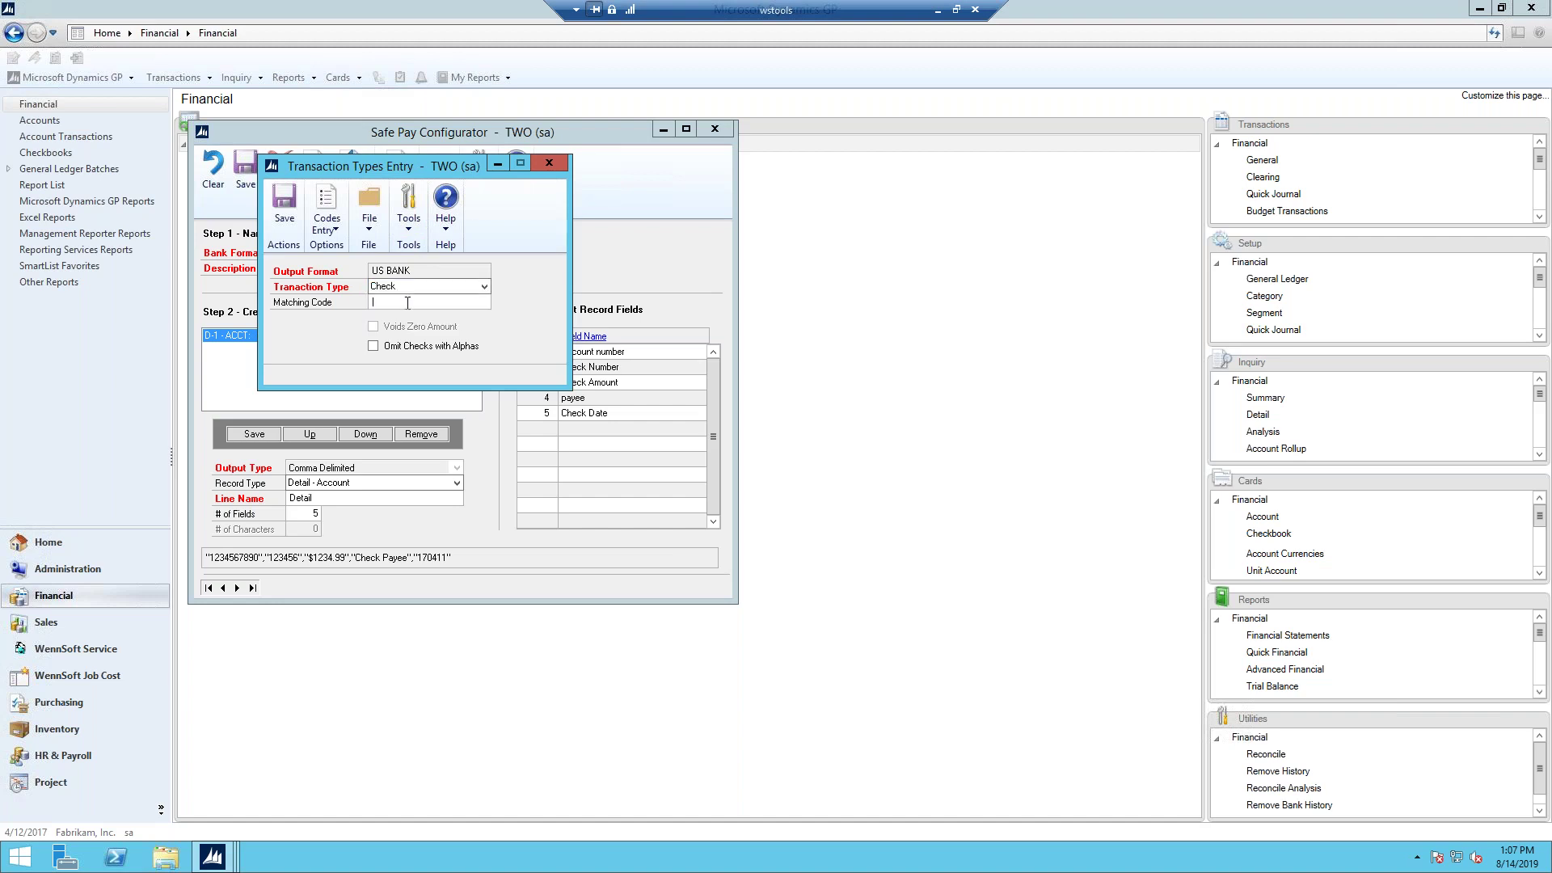
type("C")
left_click(284, 202)
Save the matching code V for the Void transaction type
key("Tab")
type("V")
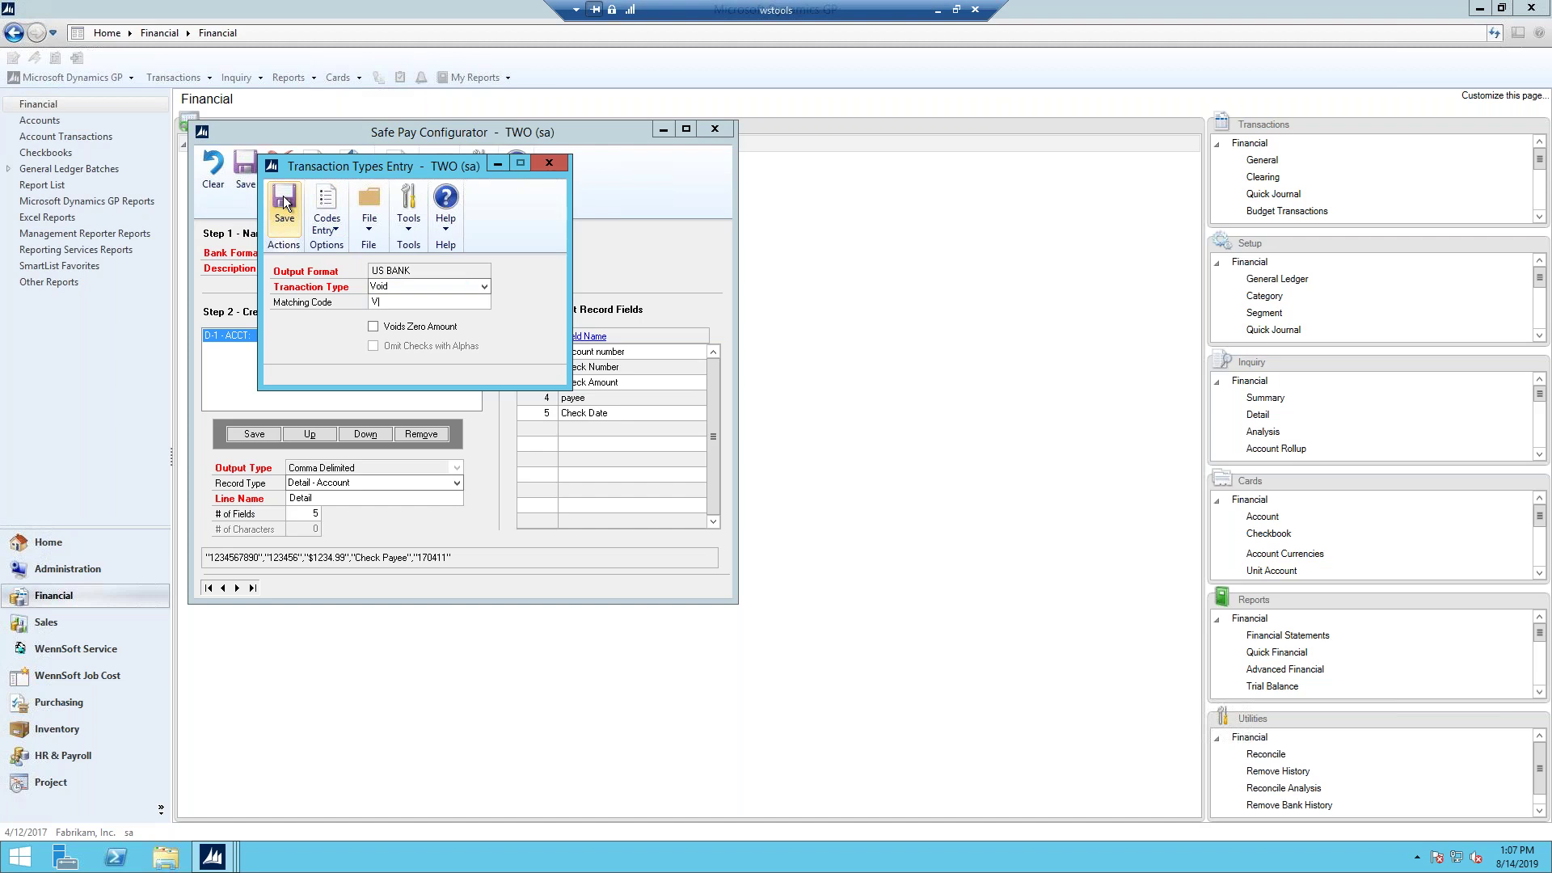
left_click(285, 202)
Save the matching code E for the EFT transaction type and close the transaction types entry
key("e")
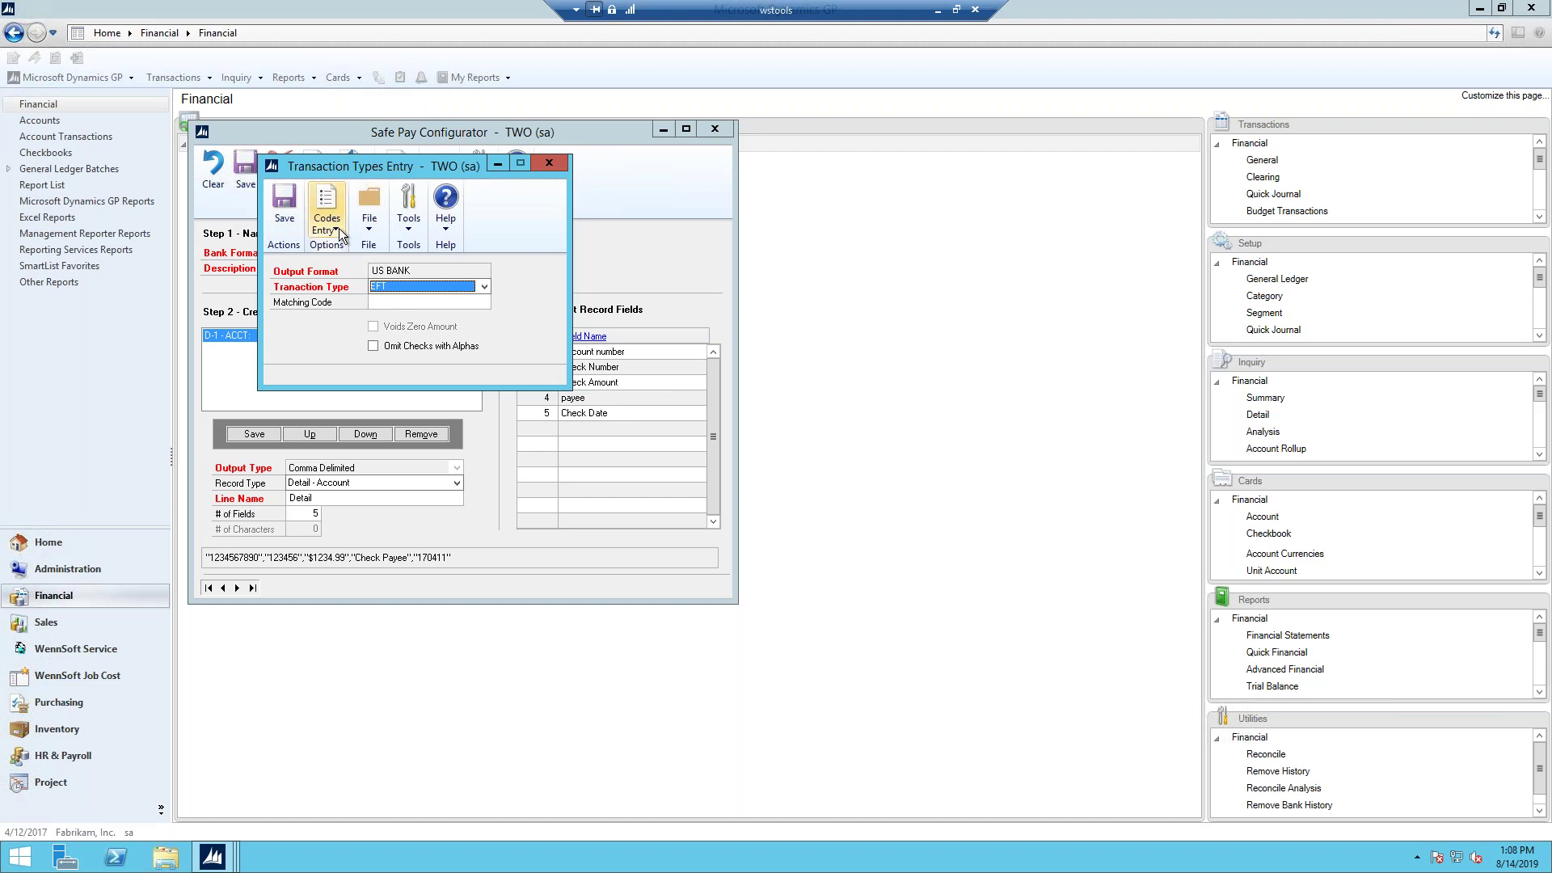
key("Tab")
left_click(401, 300)
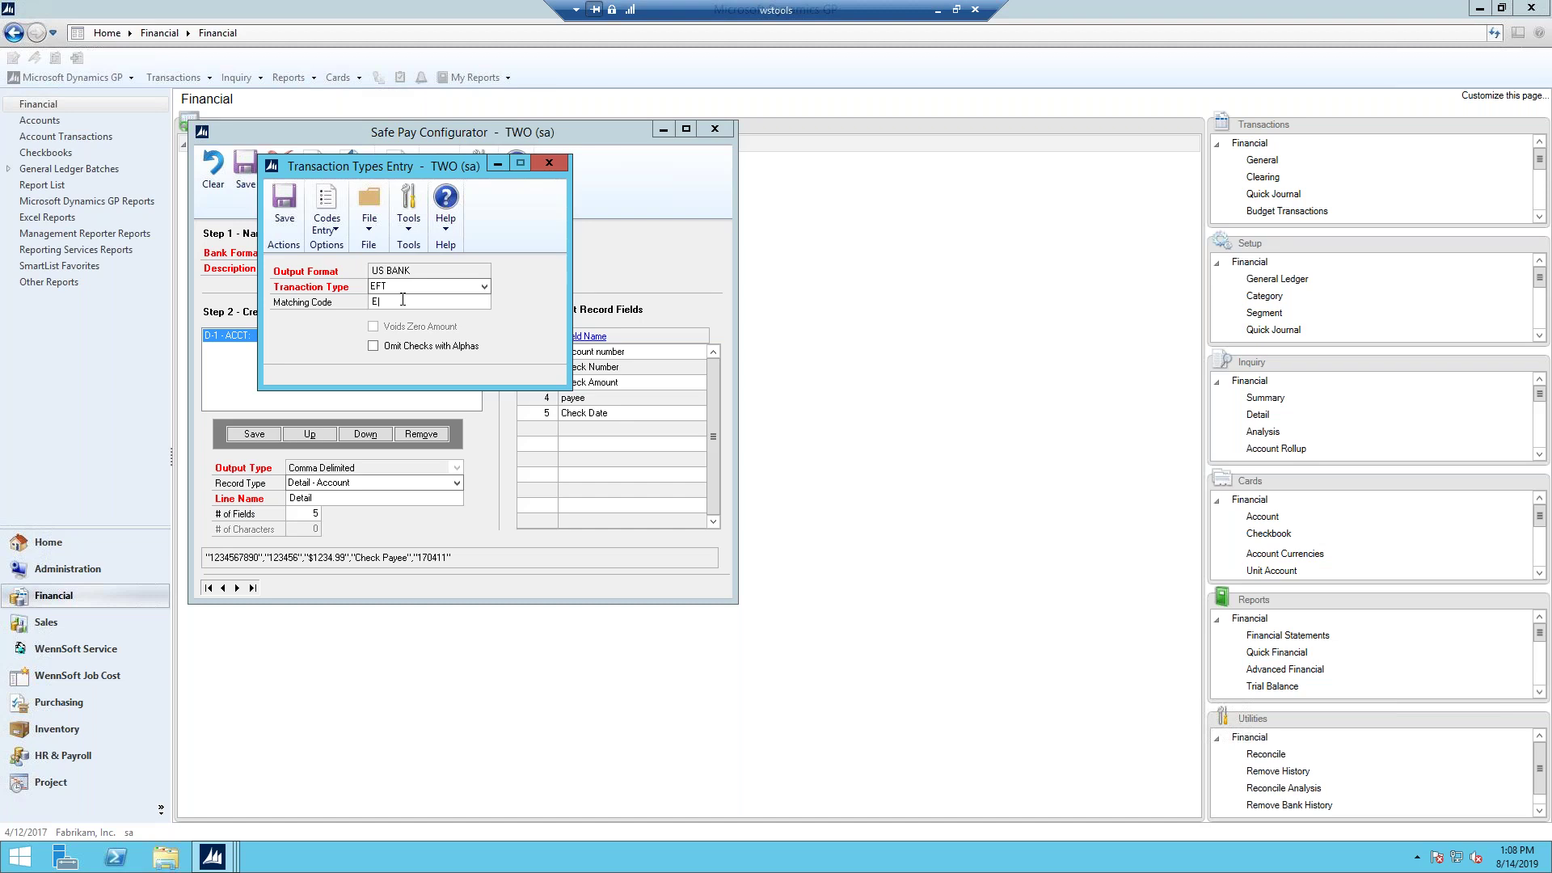
type("E")
left_click(279, 204)
left_click(282, 202)
left_click(553, 162)
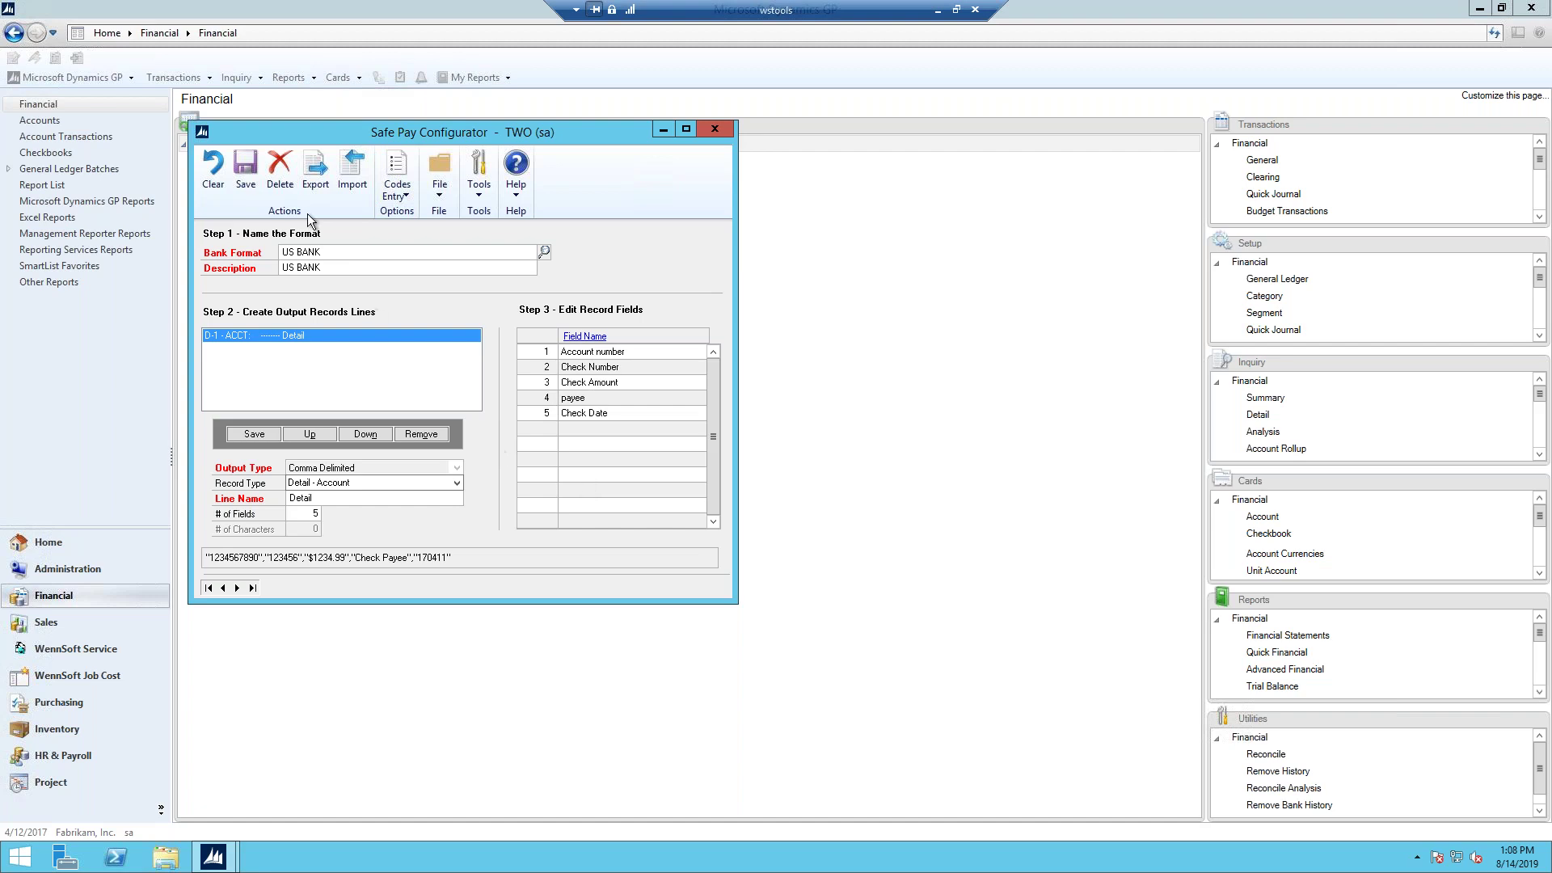
Clear and close the Safe Pay Configurator, and open the Safe Pay Upload Maintenance
left_click(213, 171)
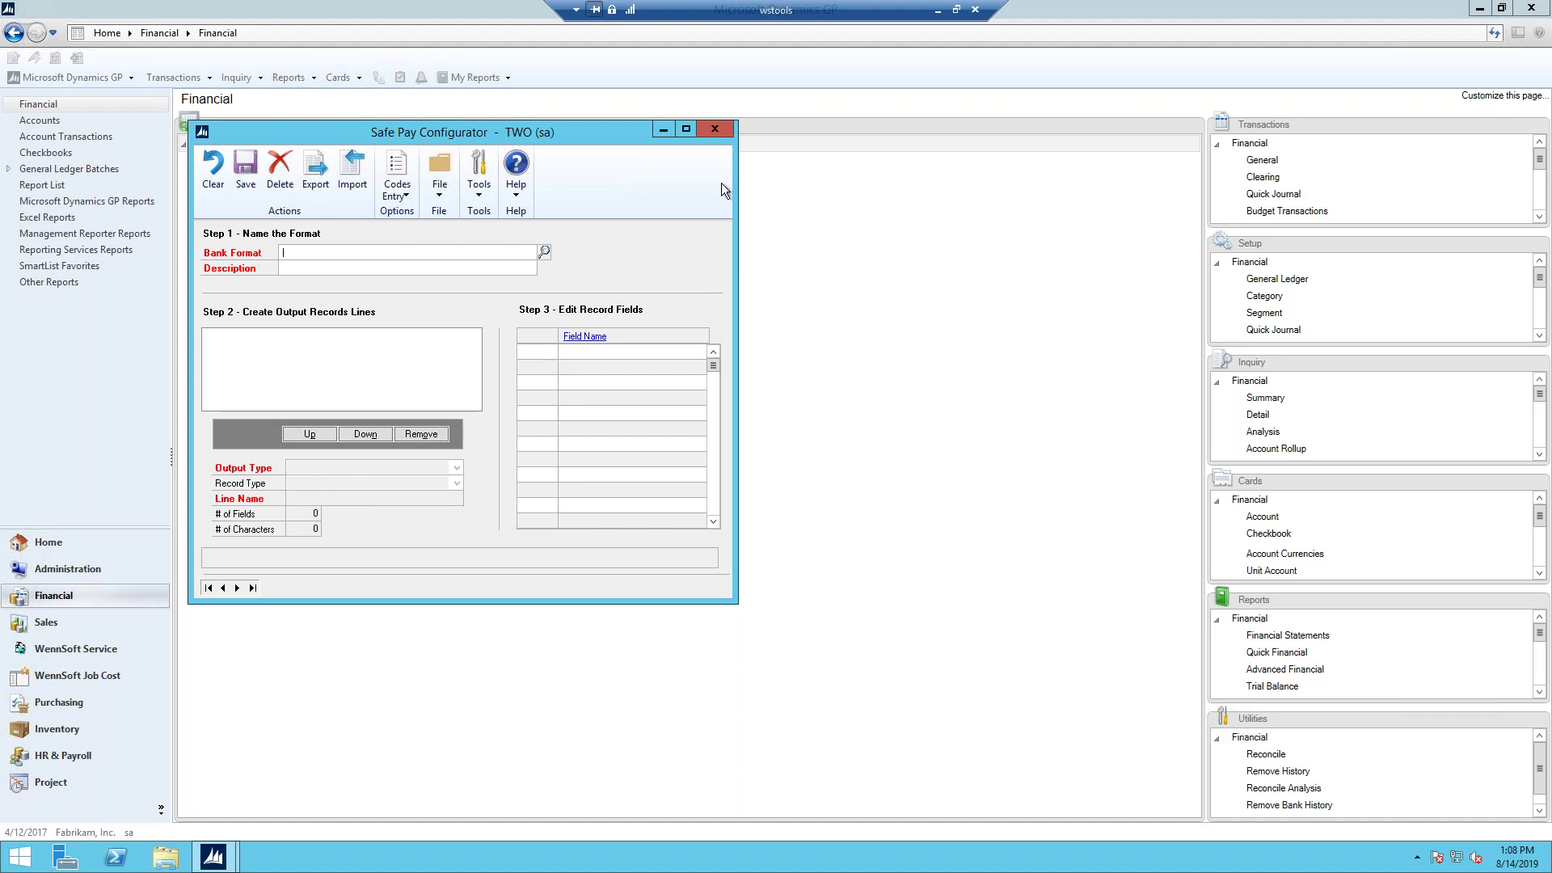
left_click(716, 130)
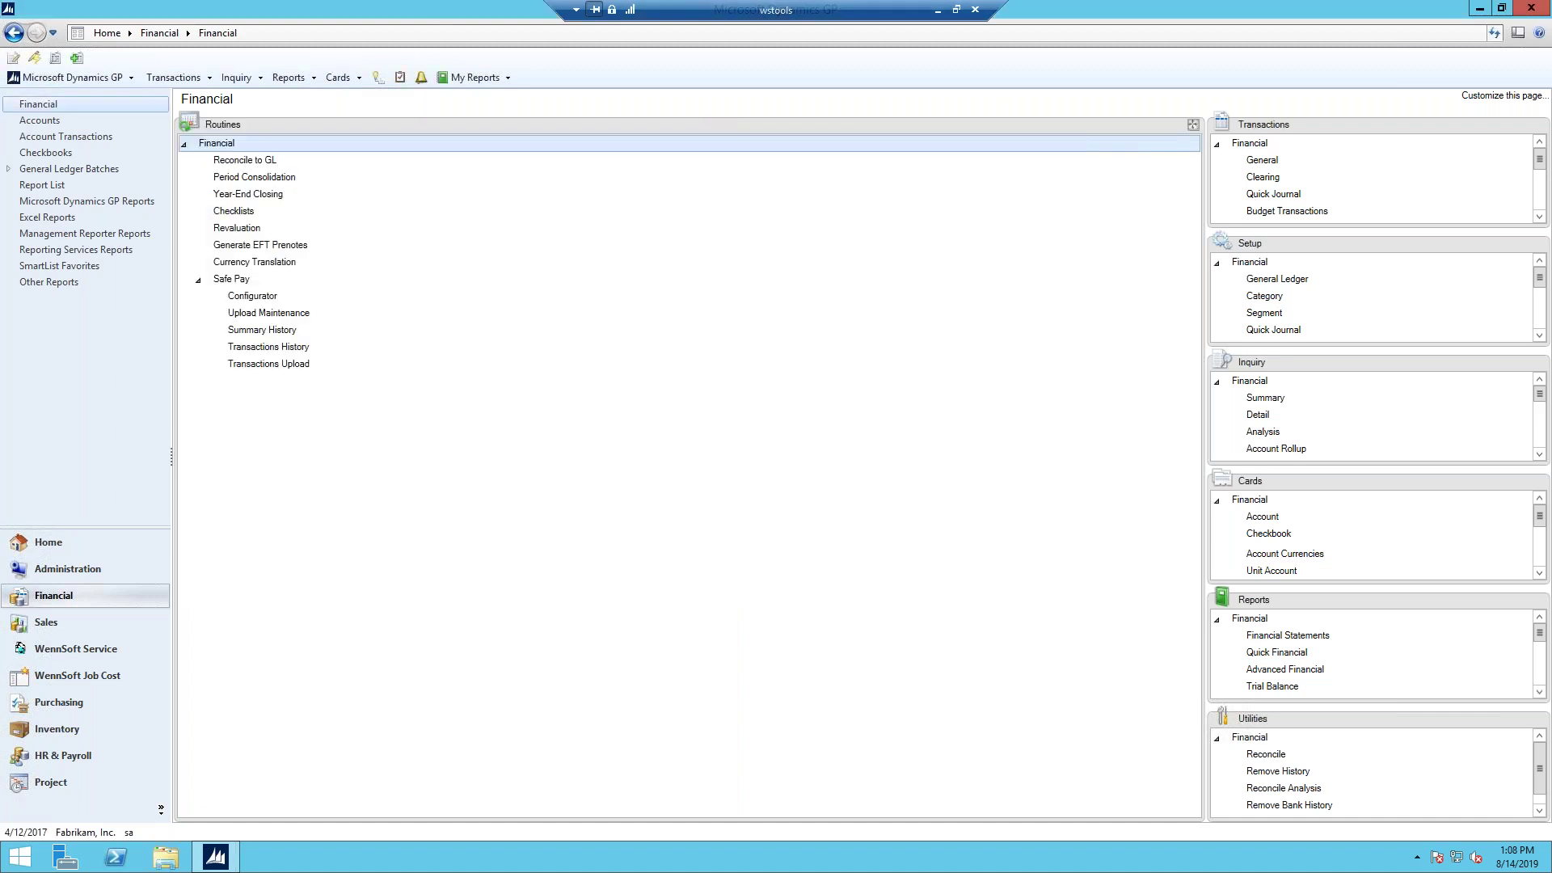
left_click(253, 296)
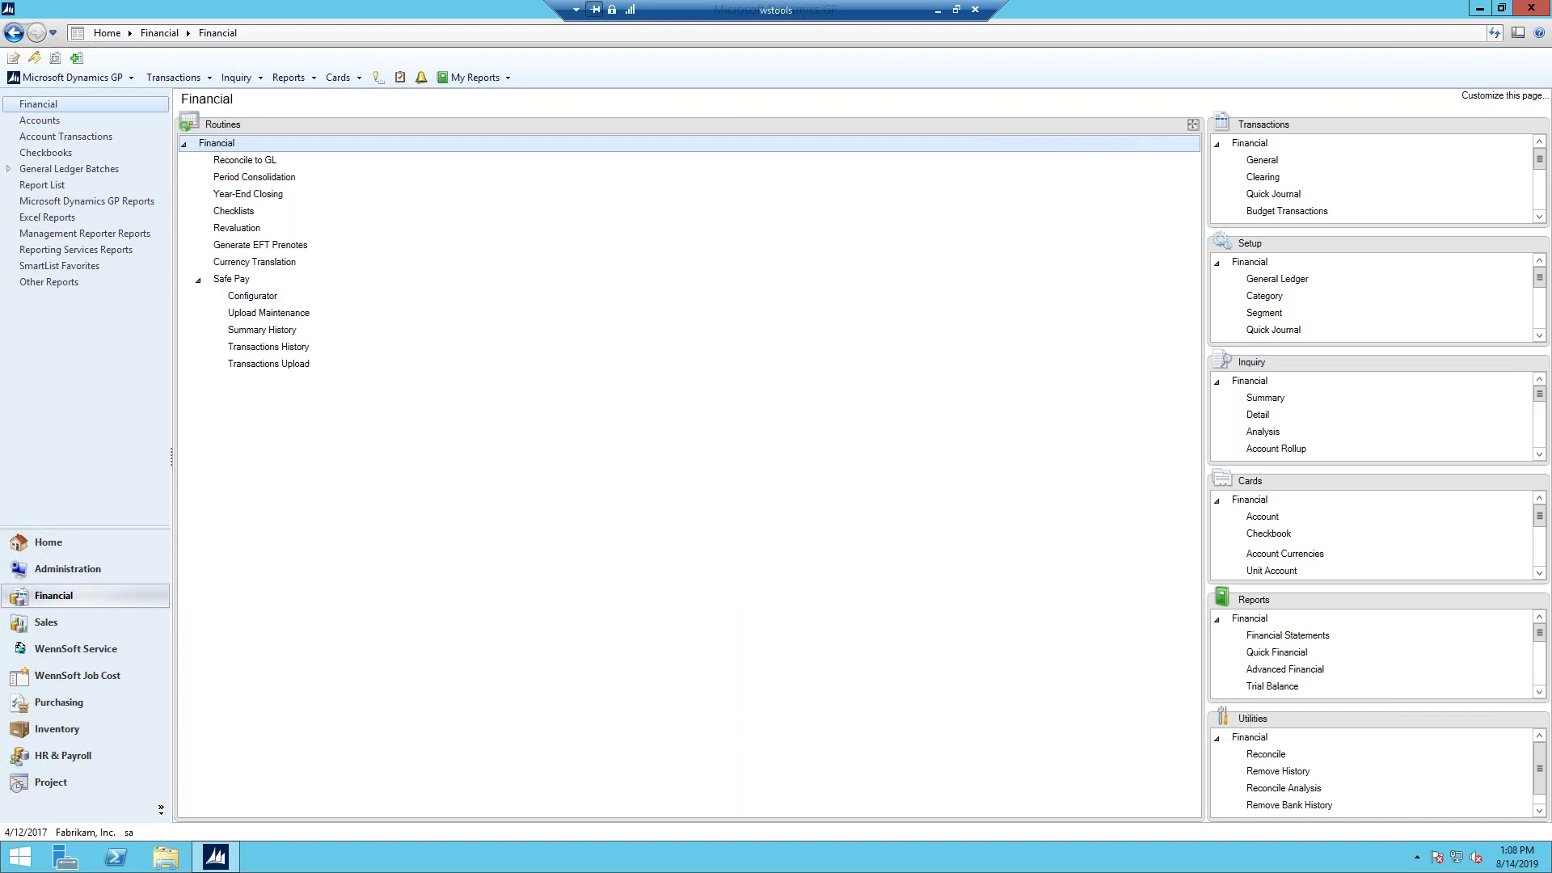
left_click(266, 316)
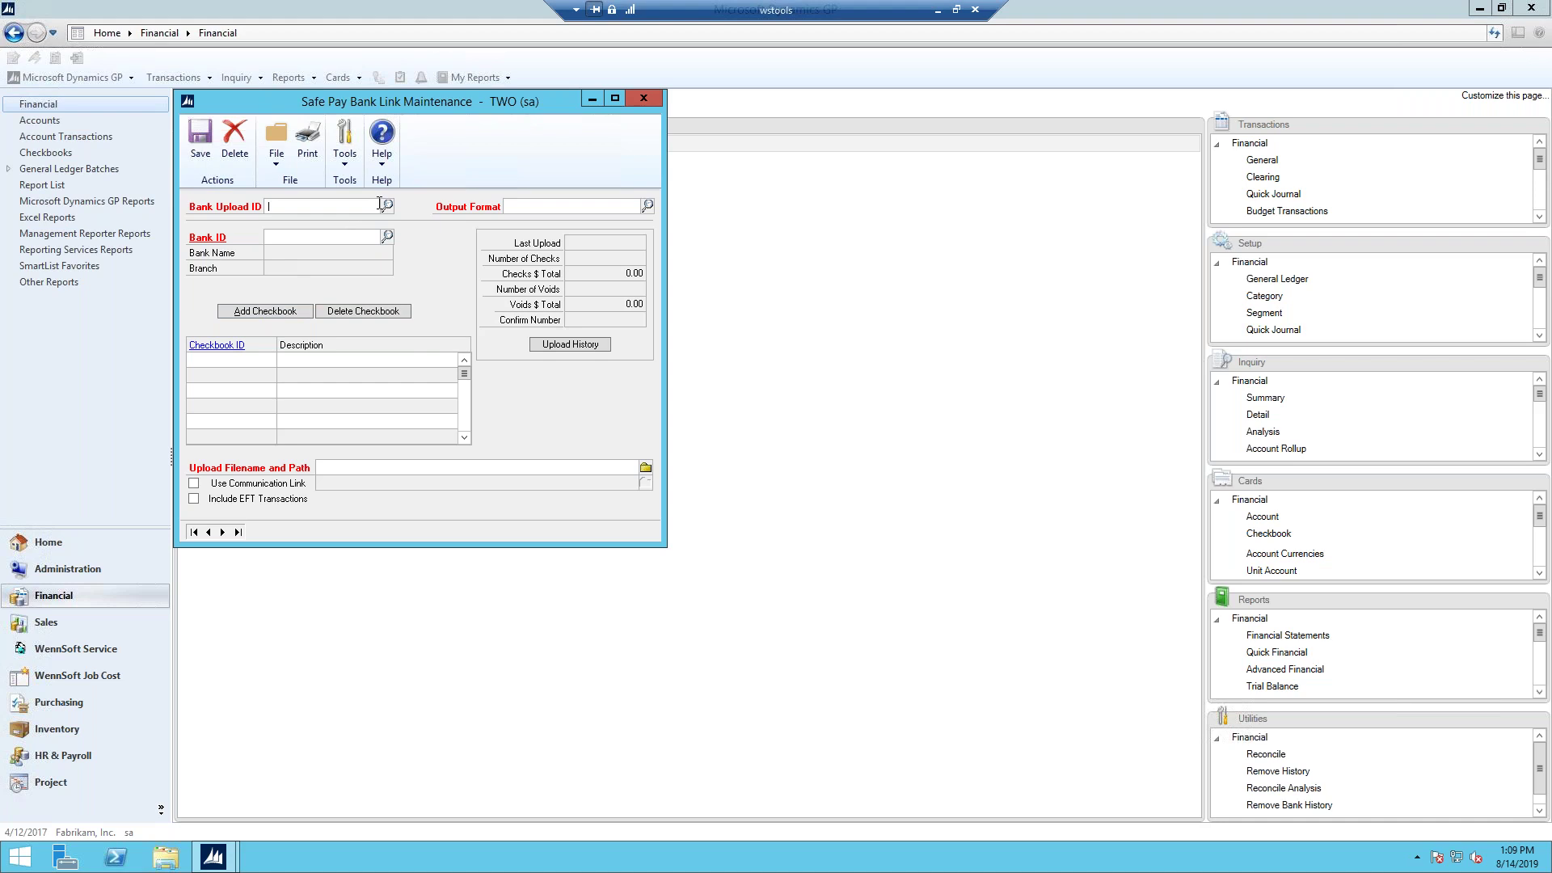
Create the Bank Upload ID "US BANK" and assign it the US BANK output format
left_click(387, 205)
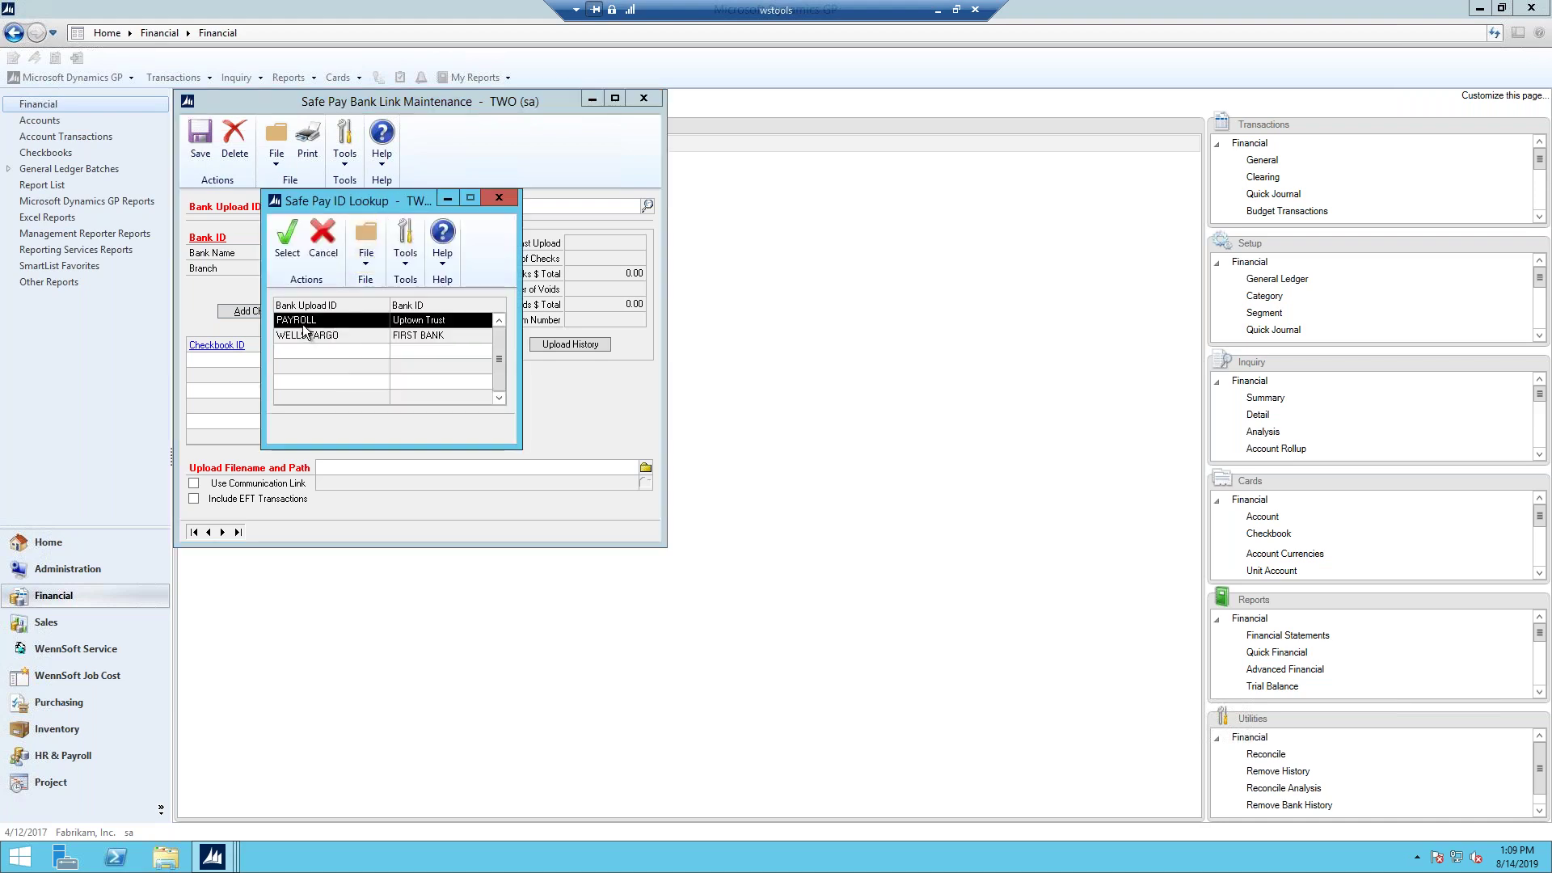
left_click(499, 200)
type("US BANK")
key("Tab")
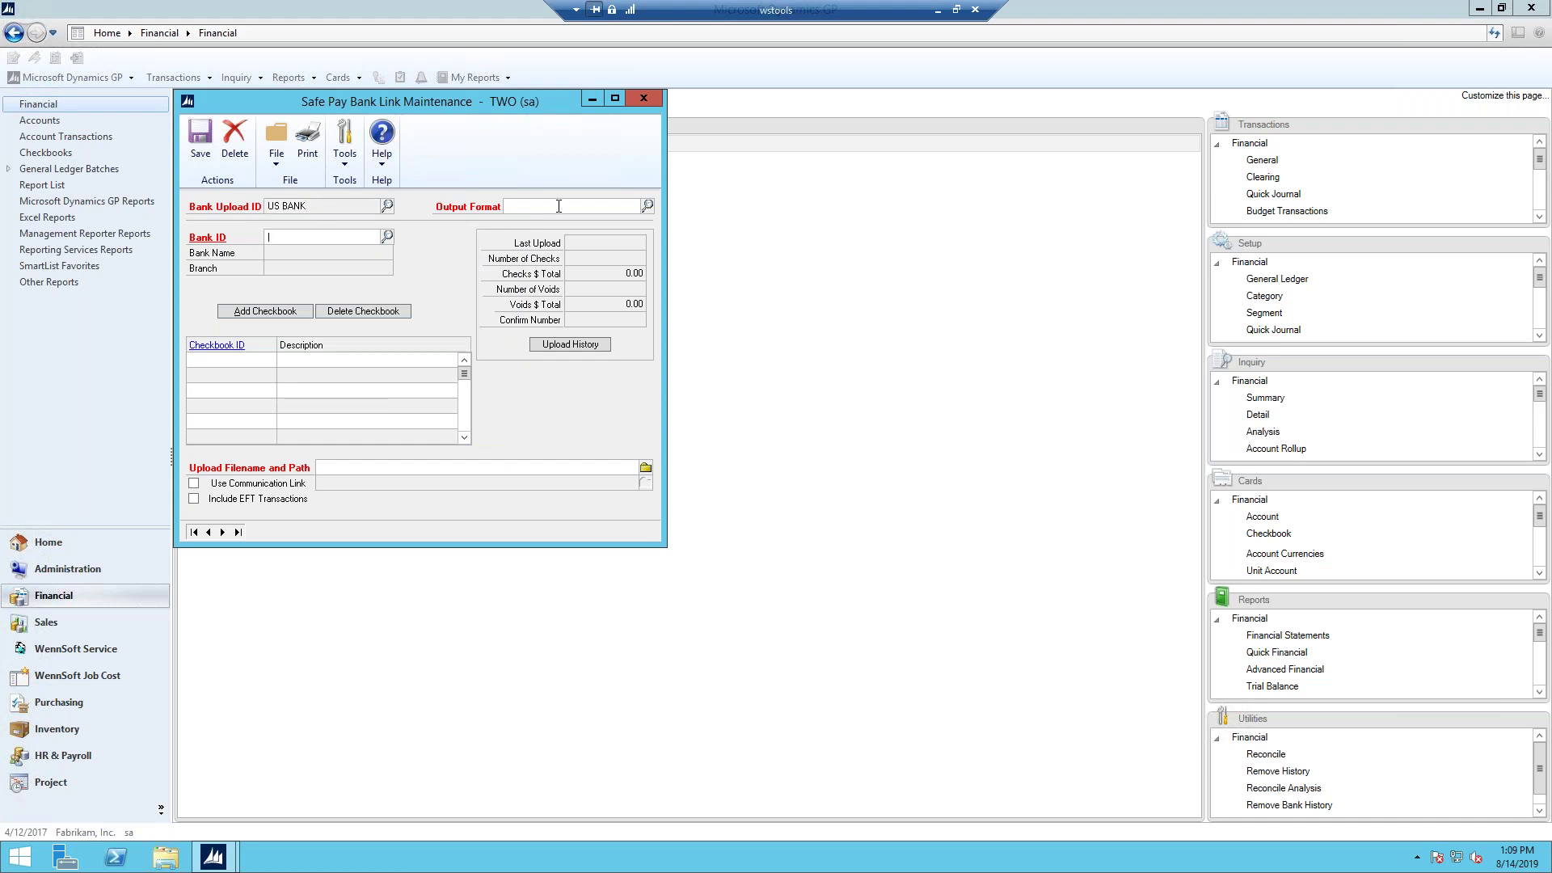
left_click(648, 205)
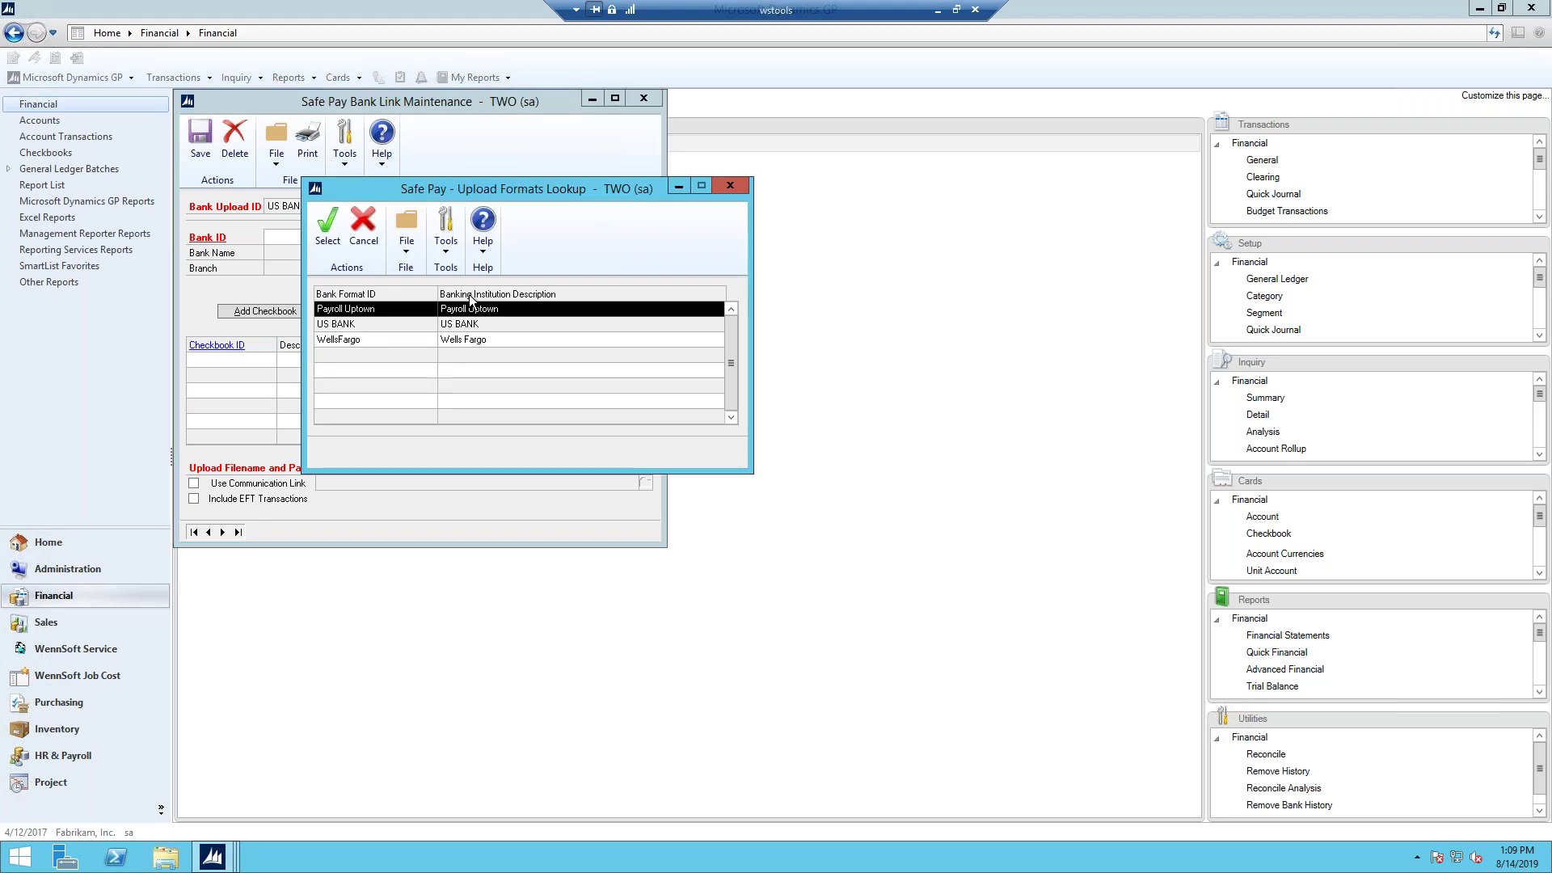
double_click(339, 324)
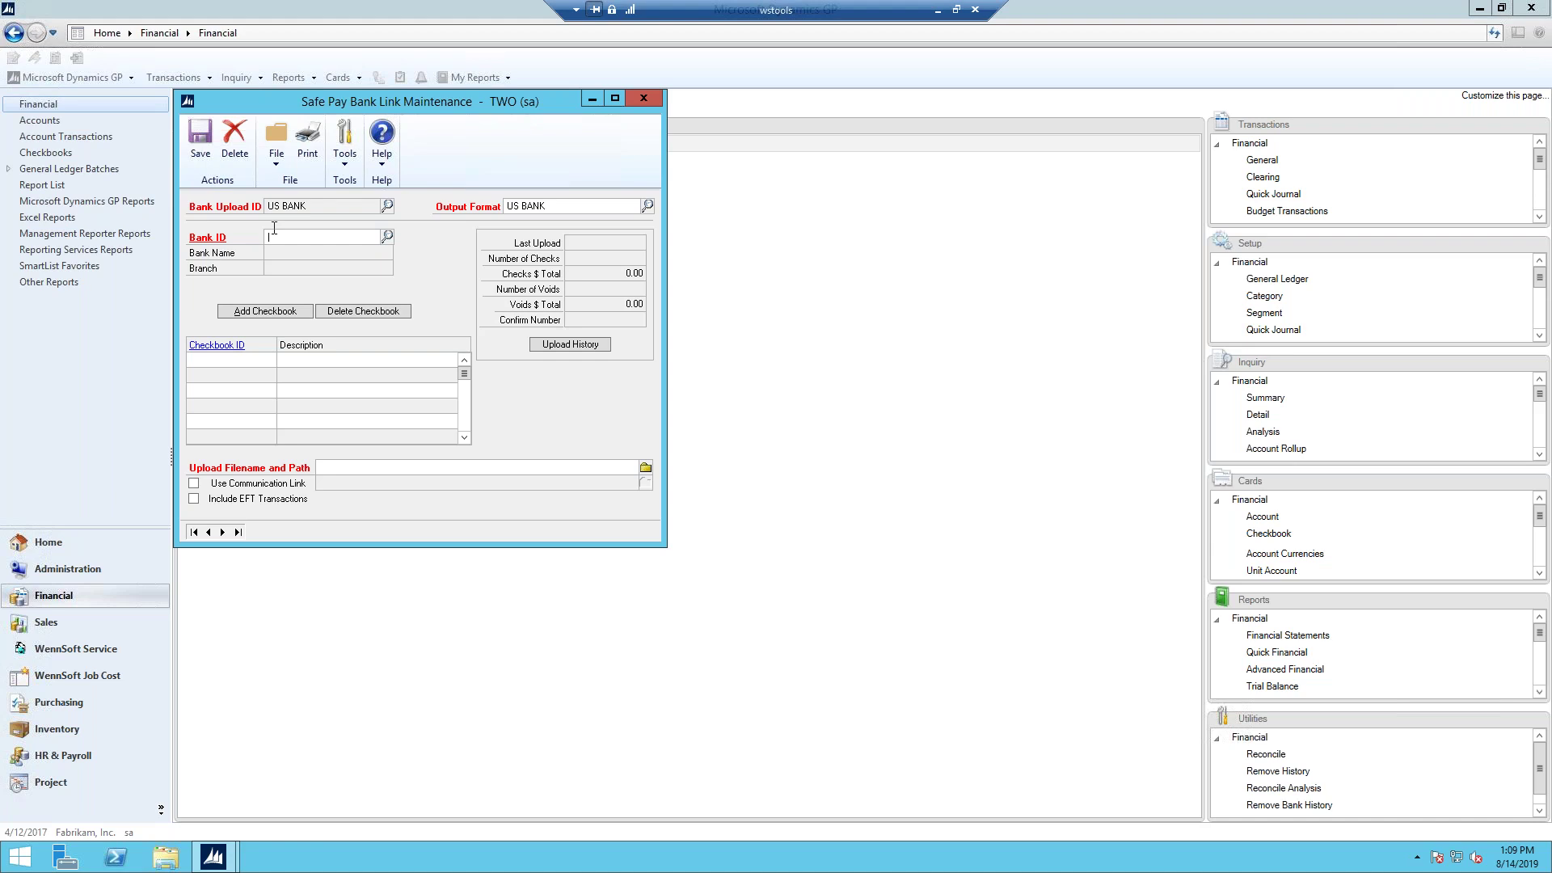
Link the upload ID to the bank Lakes Bank and add the FLEX BENEFITS checkbook
left_click(387, 237)
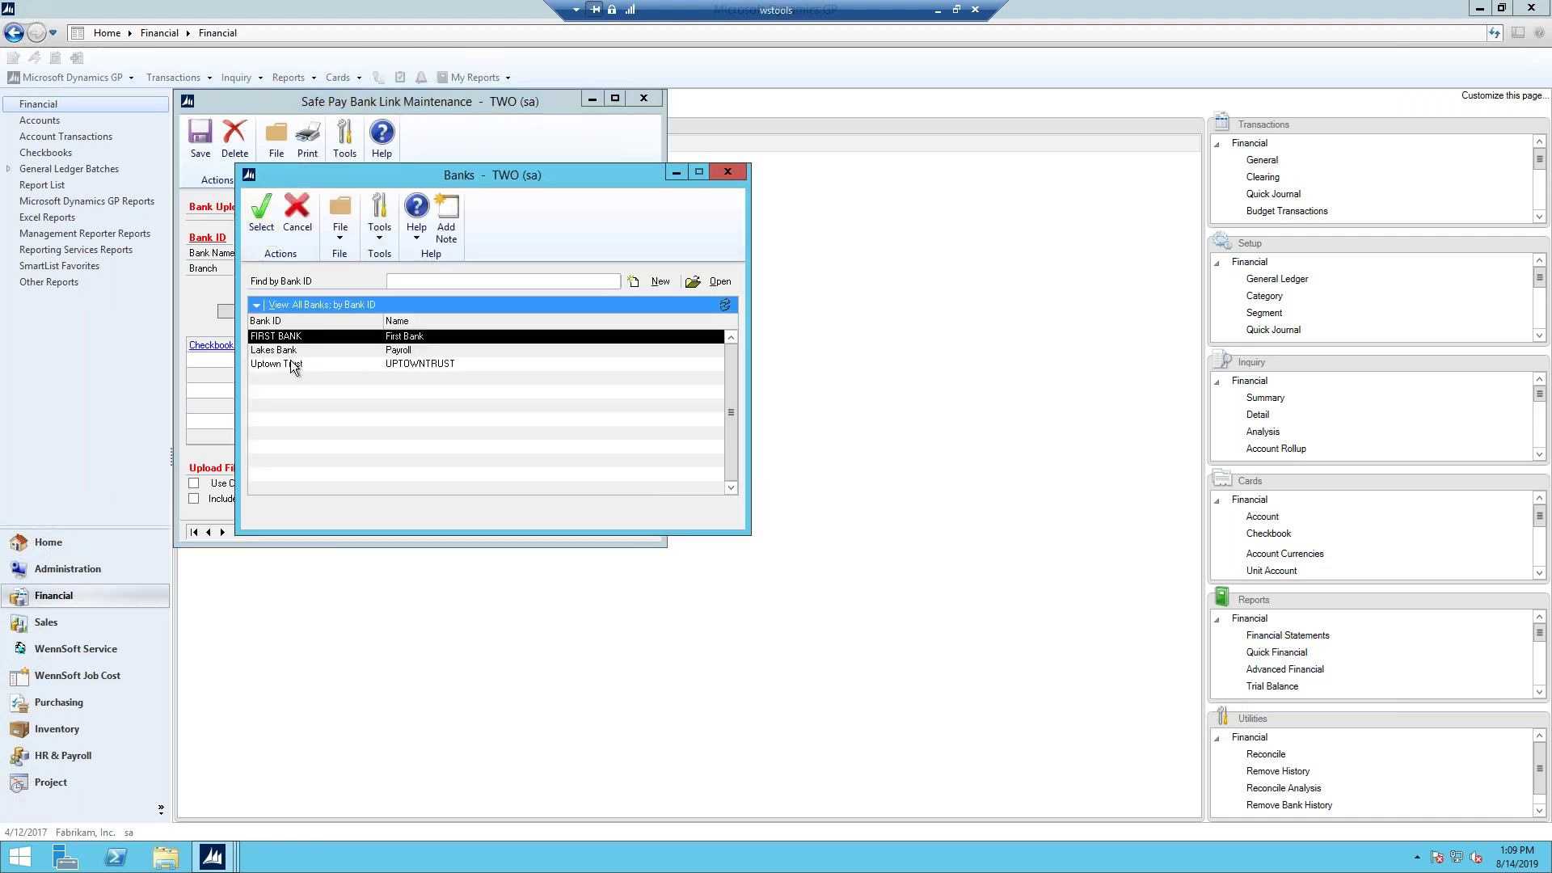
double_click(298, 350)
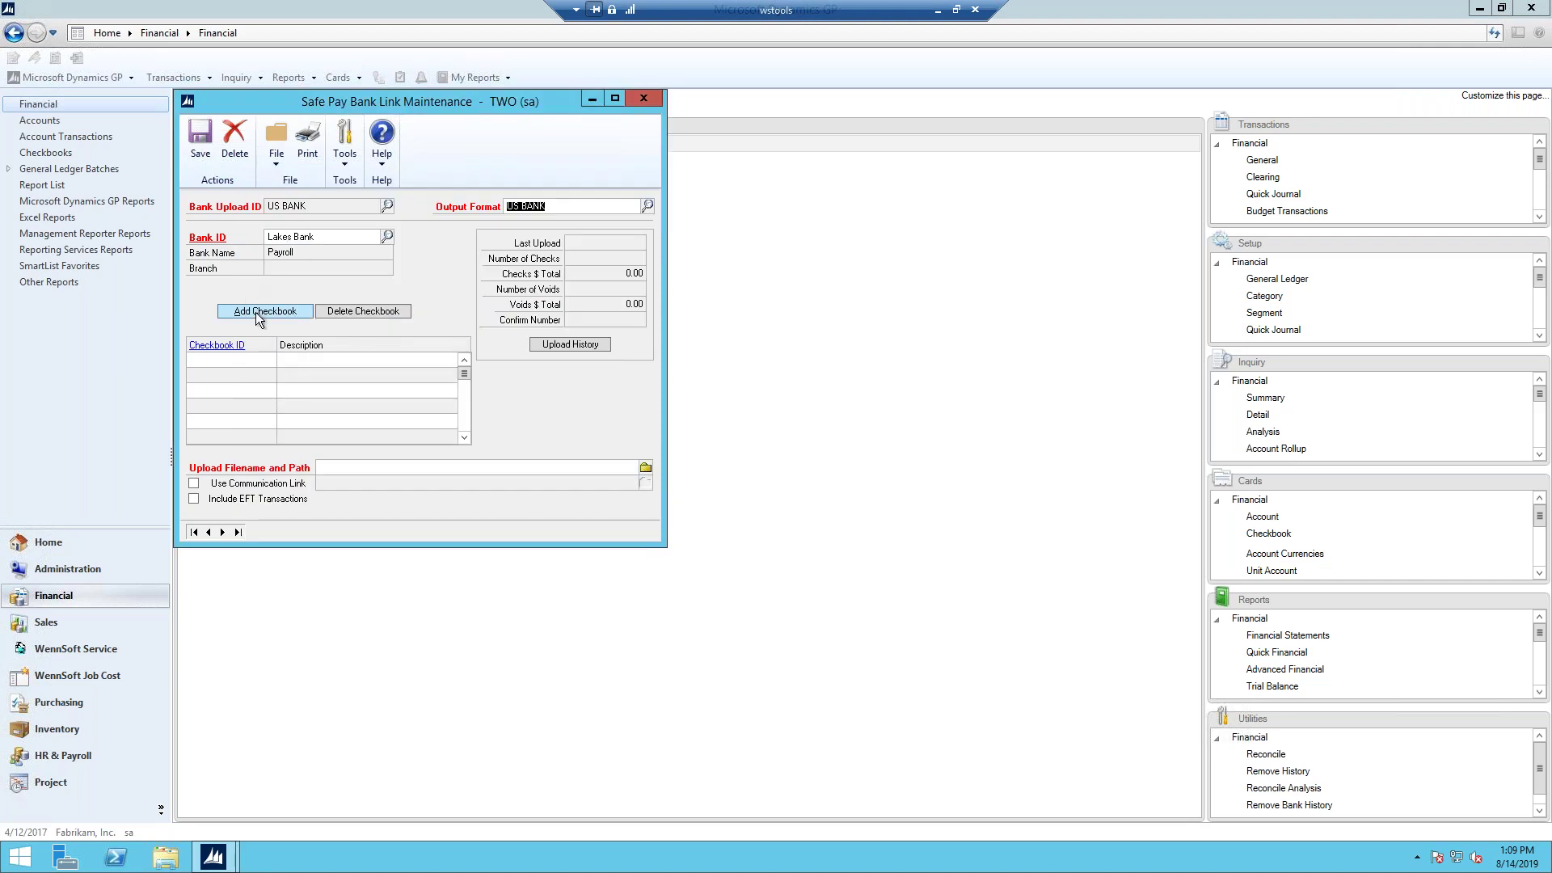
left_click(256, 312)
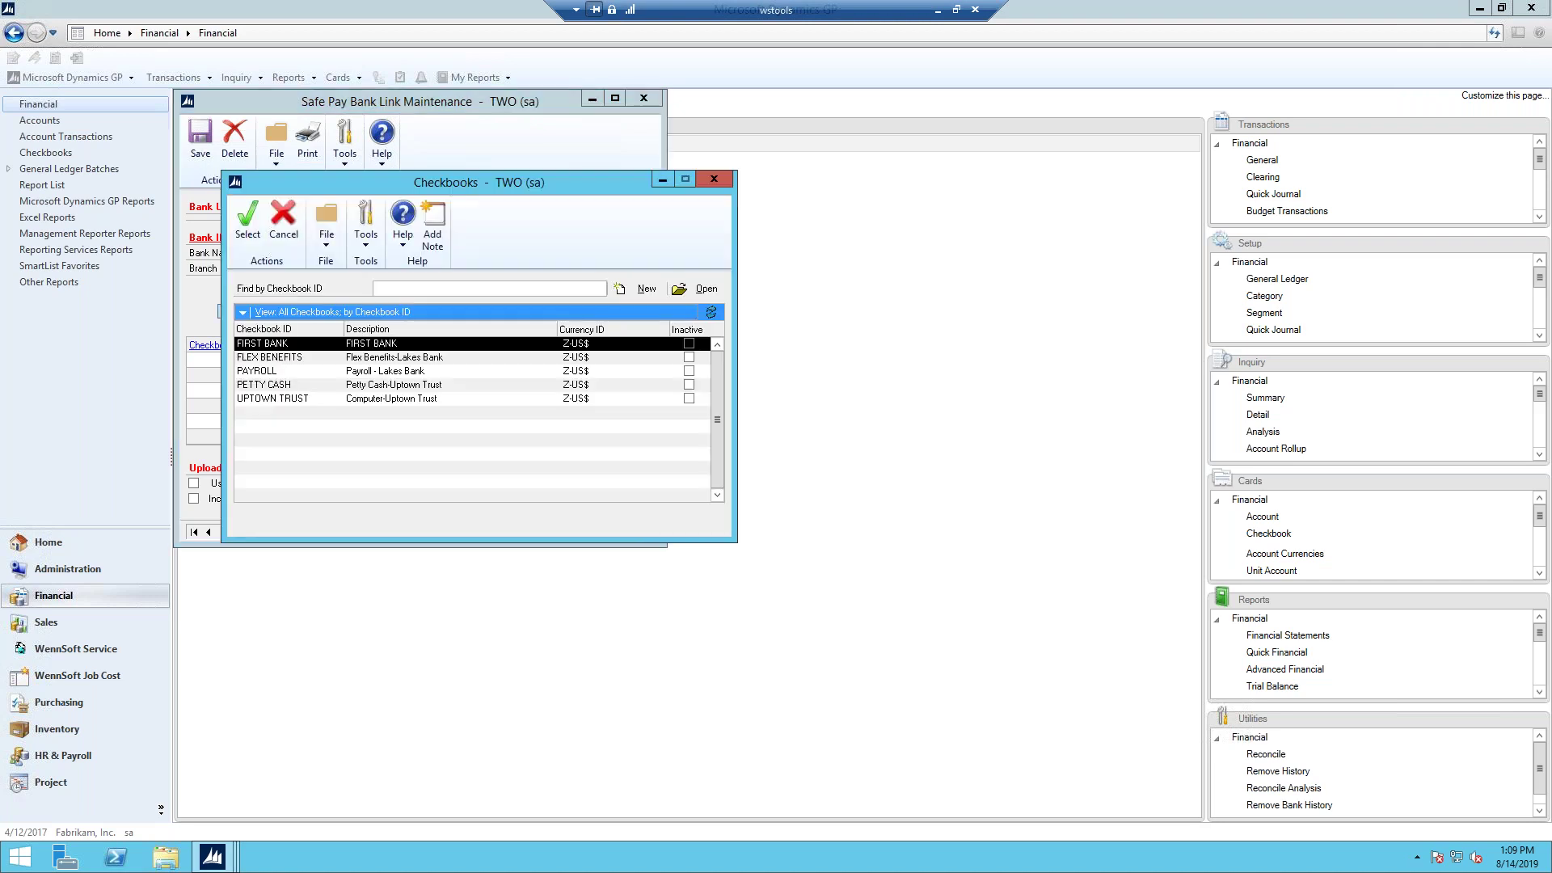
left_click(268, 362)
double_click(268, 364)
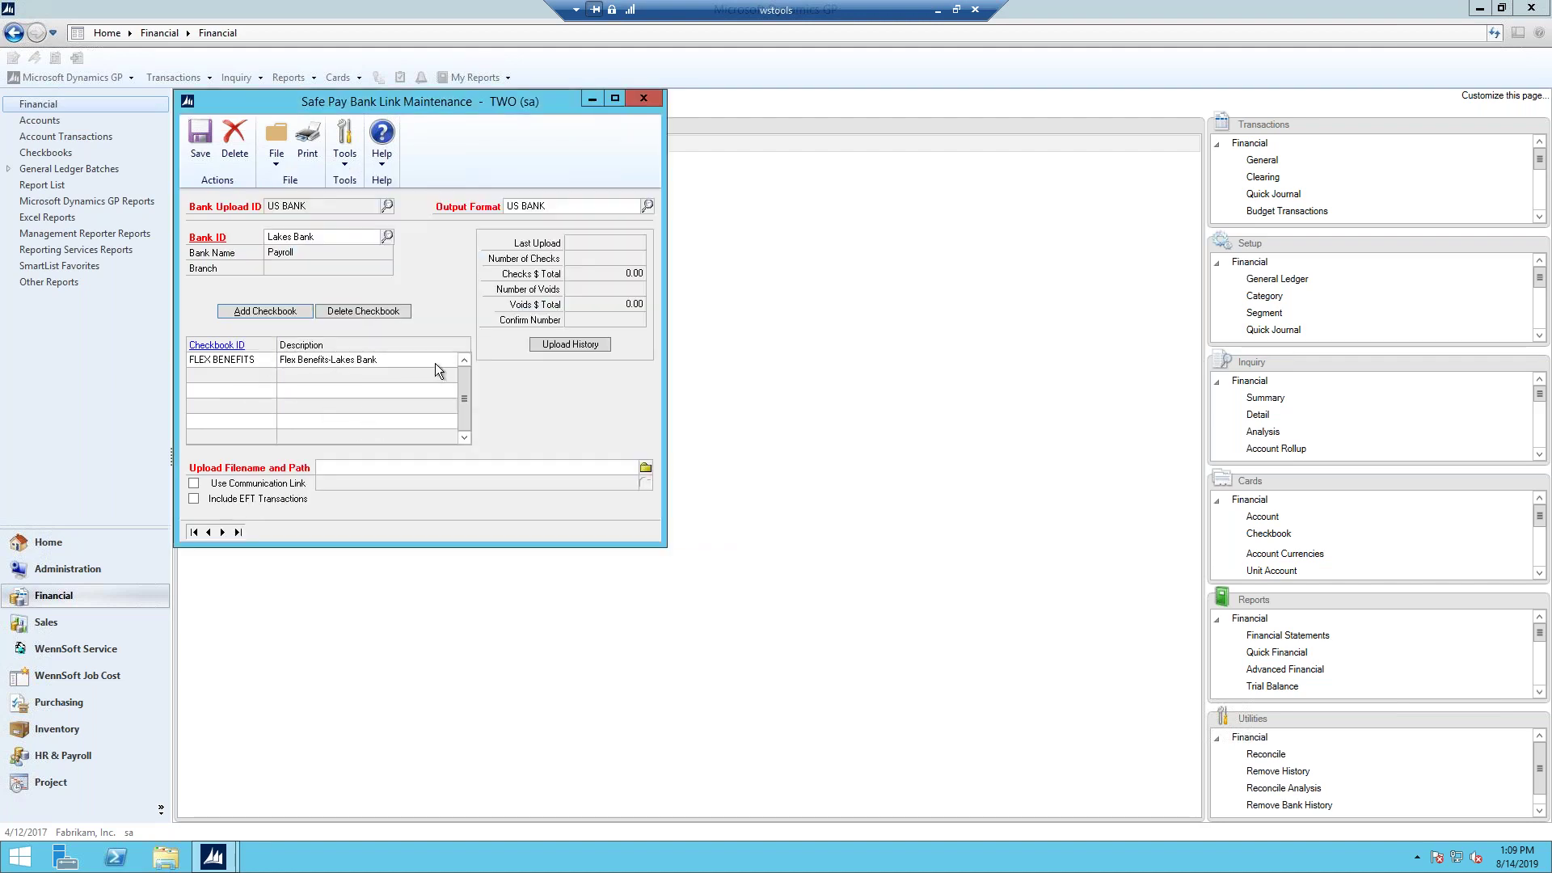
Set the upload filename to "fileFLex", then save and close the US BANK link record
left_click(330, 475)
left_click(646, 467)
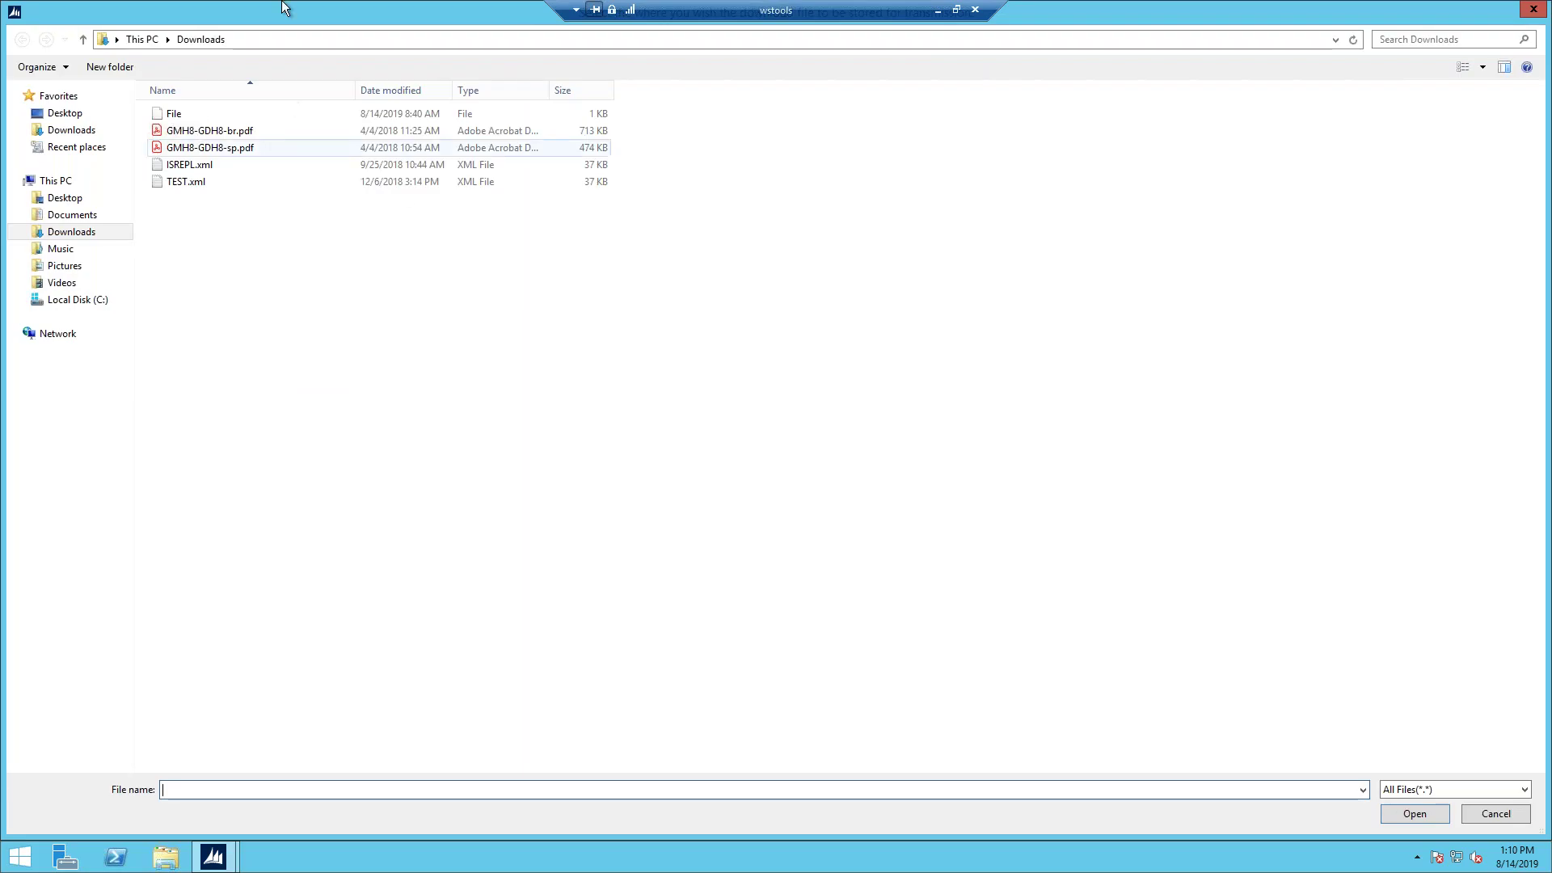
left_click(1535, 10)
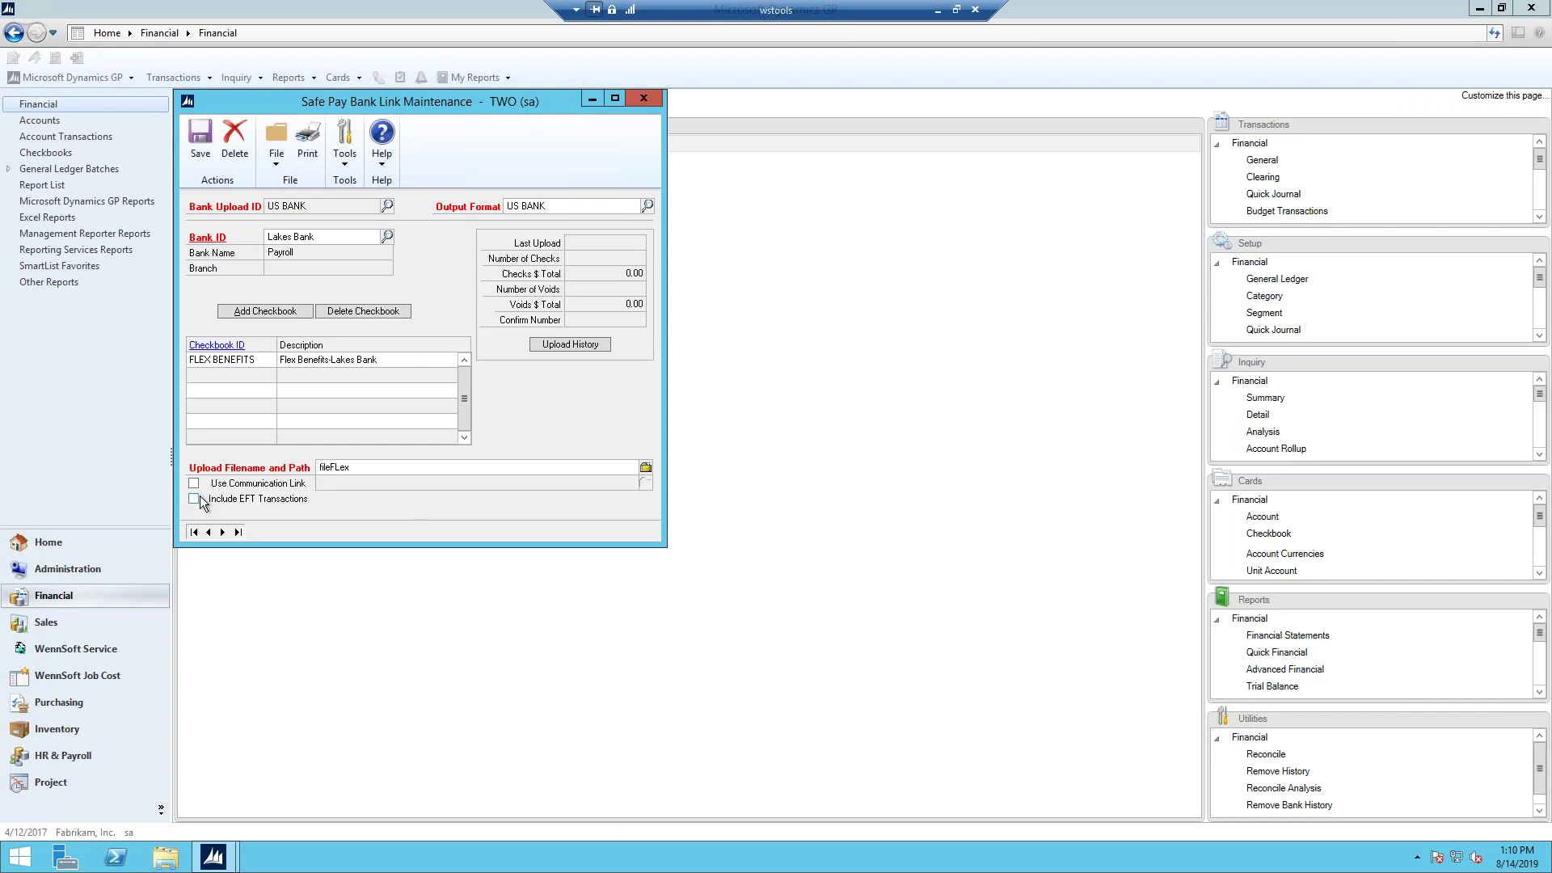
left_click(198, 139)
left_click(643, 101)
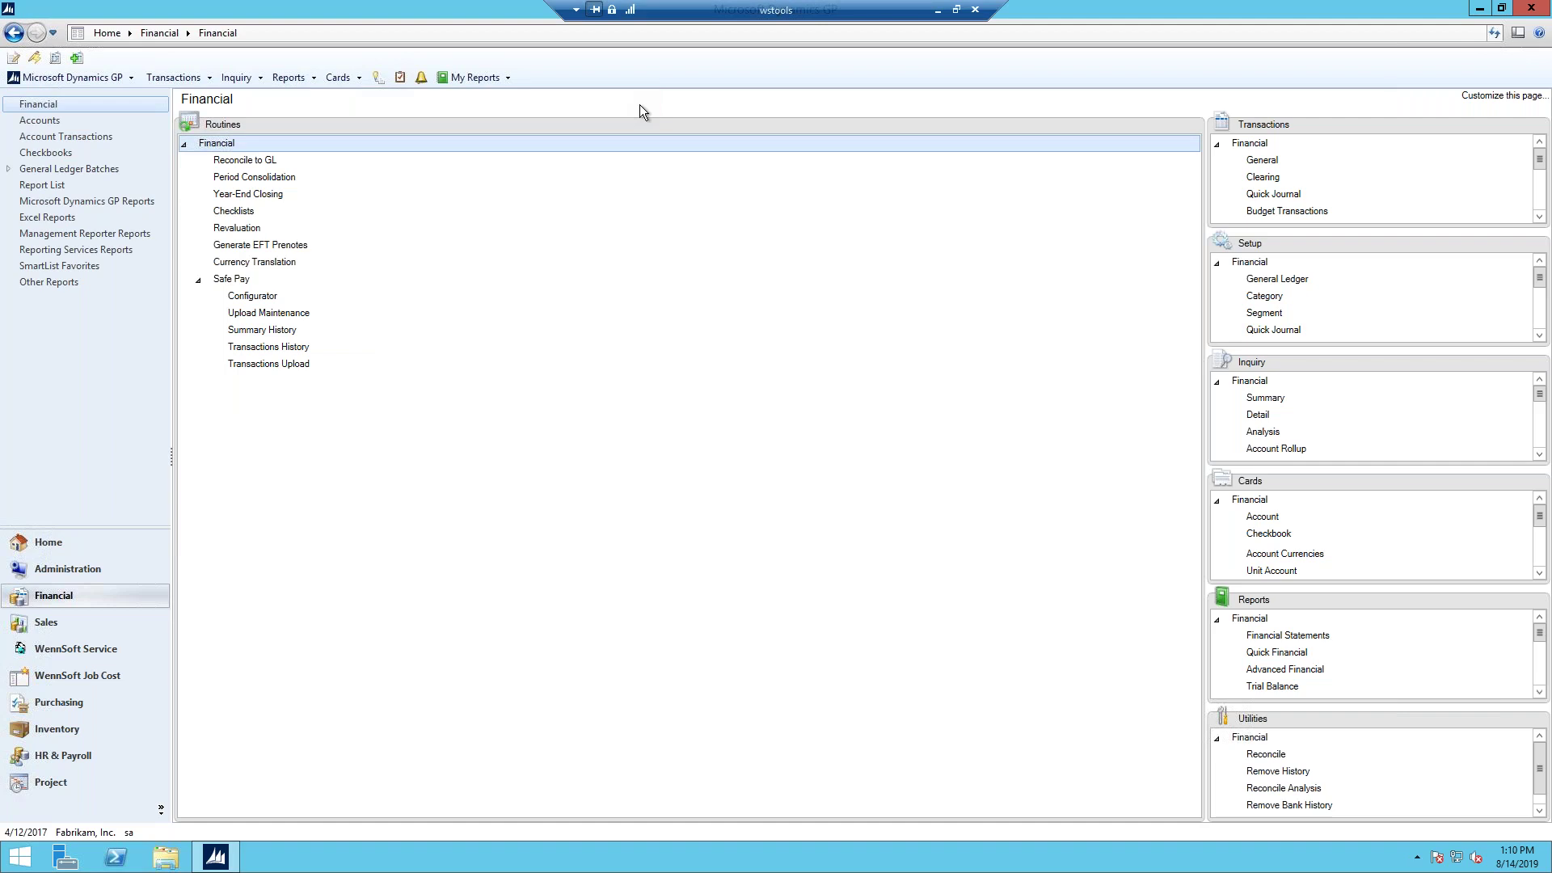
Reopen the Safe Pay Upload Maintenance and display the existing WELLS FARGO bank link record
left_click(246, 297)
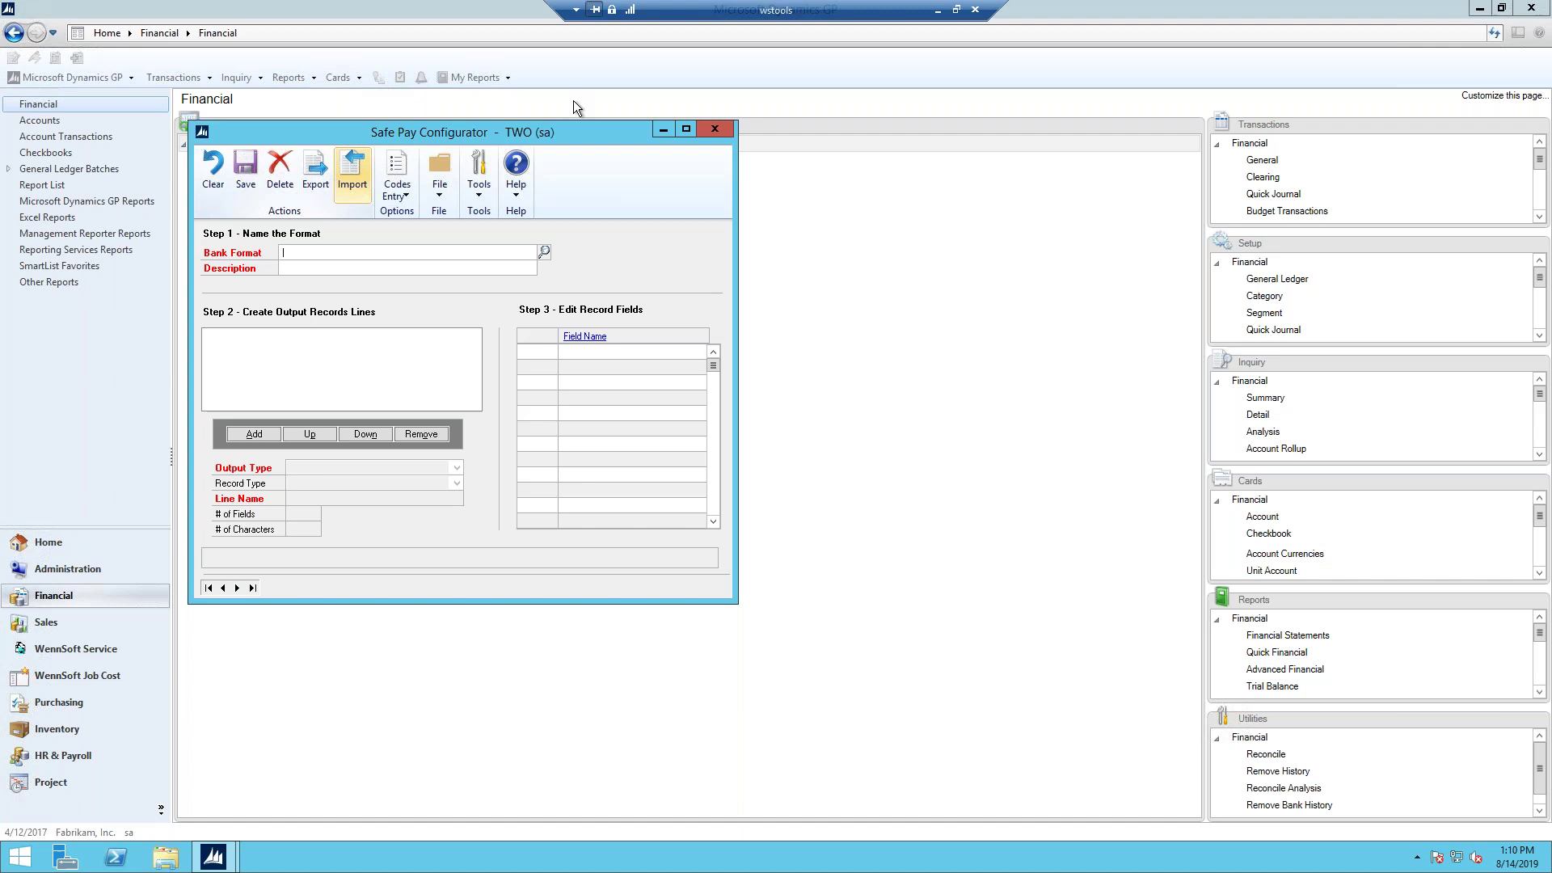
left_click(714, 130)
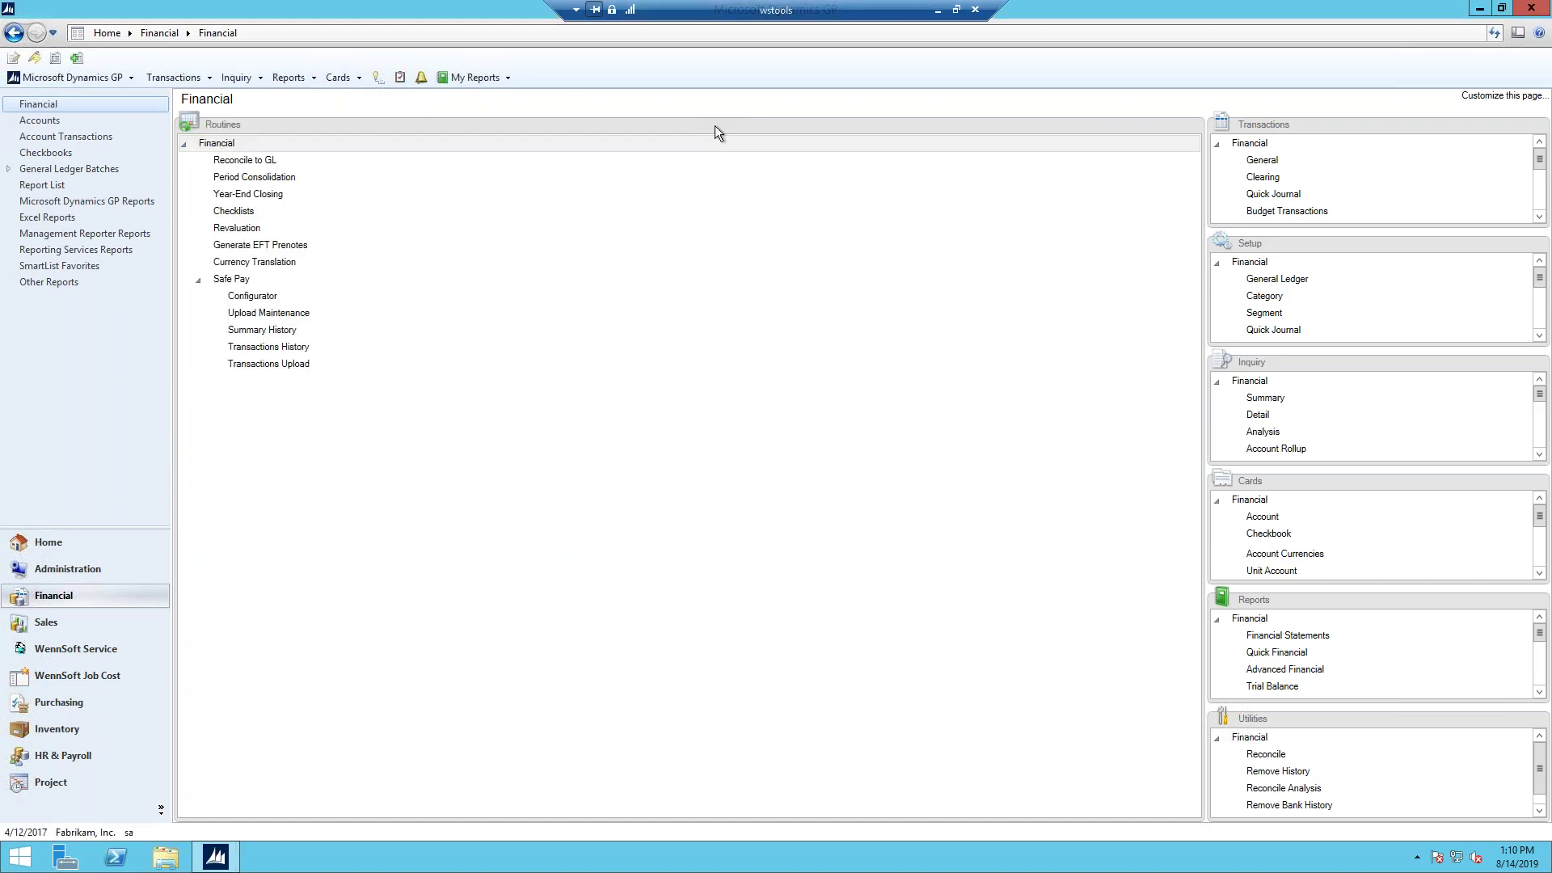
left_click(257, 314)
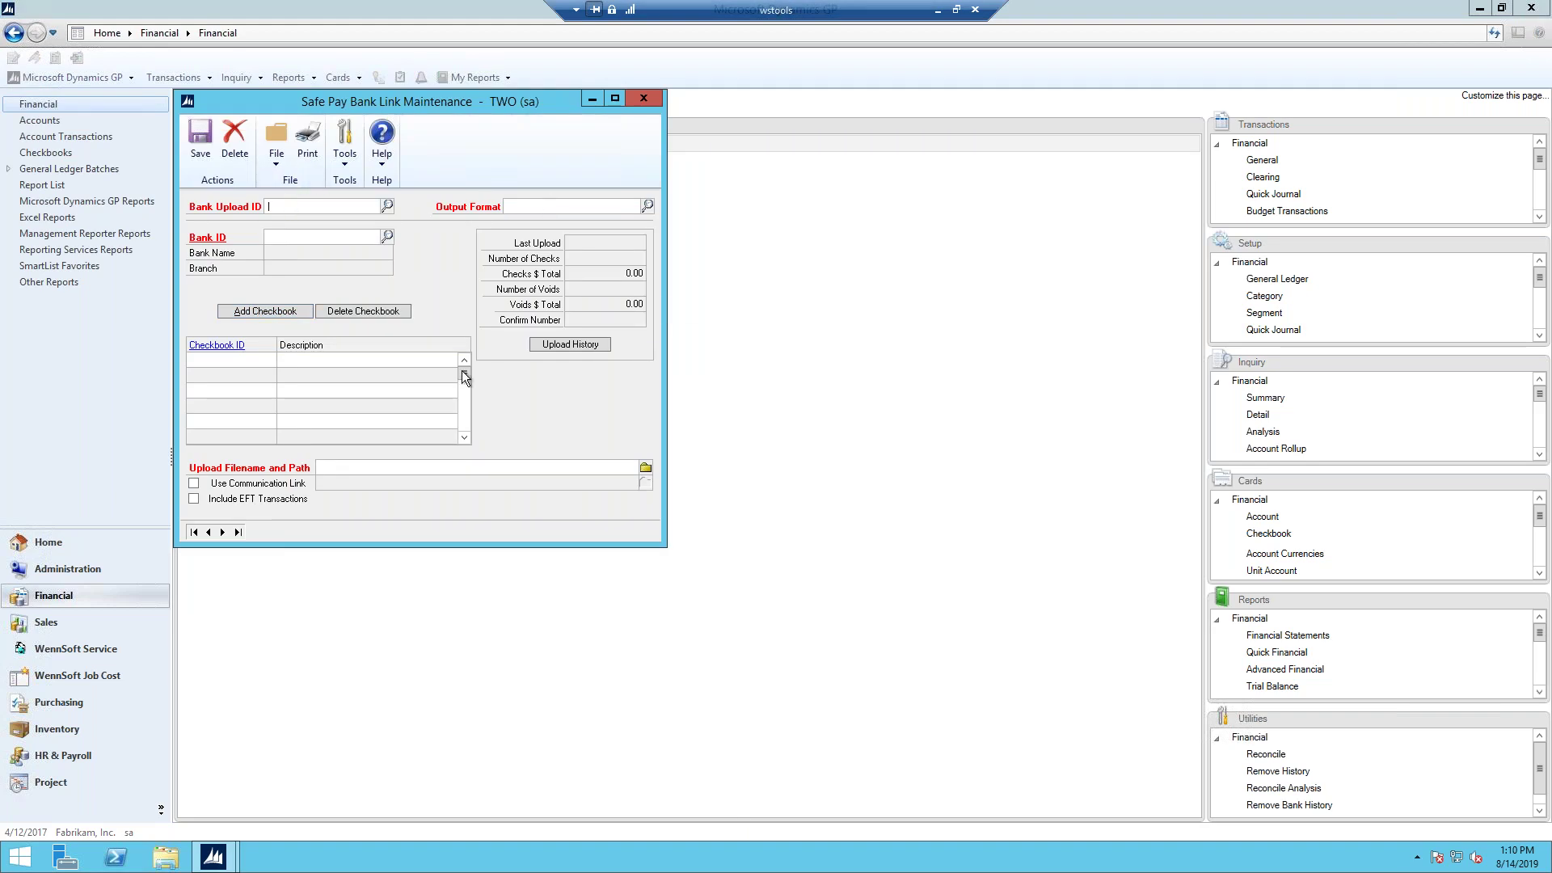
type("FIRS")
key("ctrl+l")
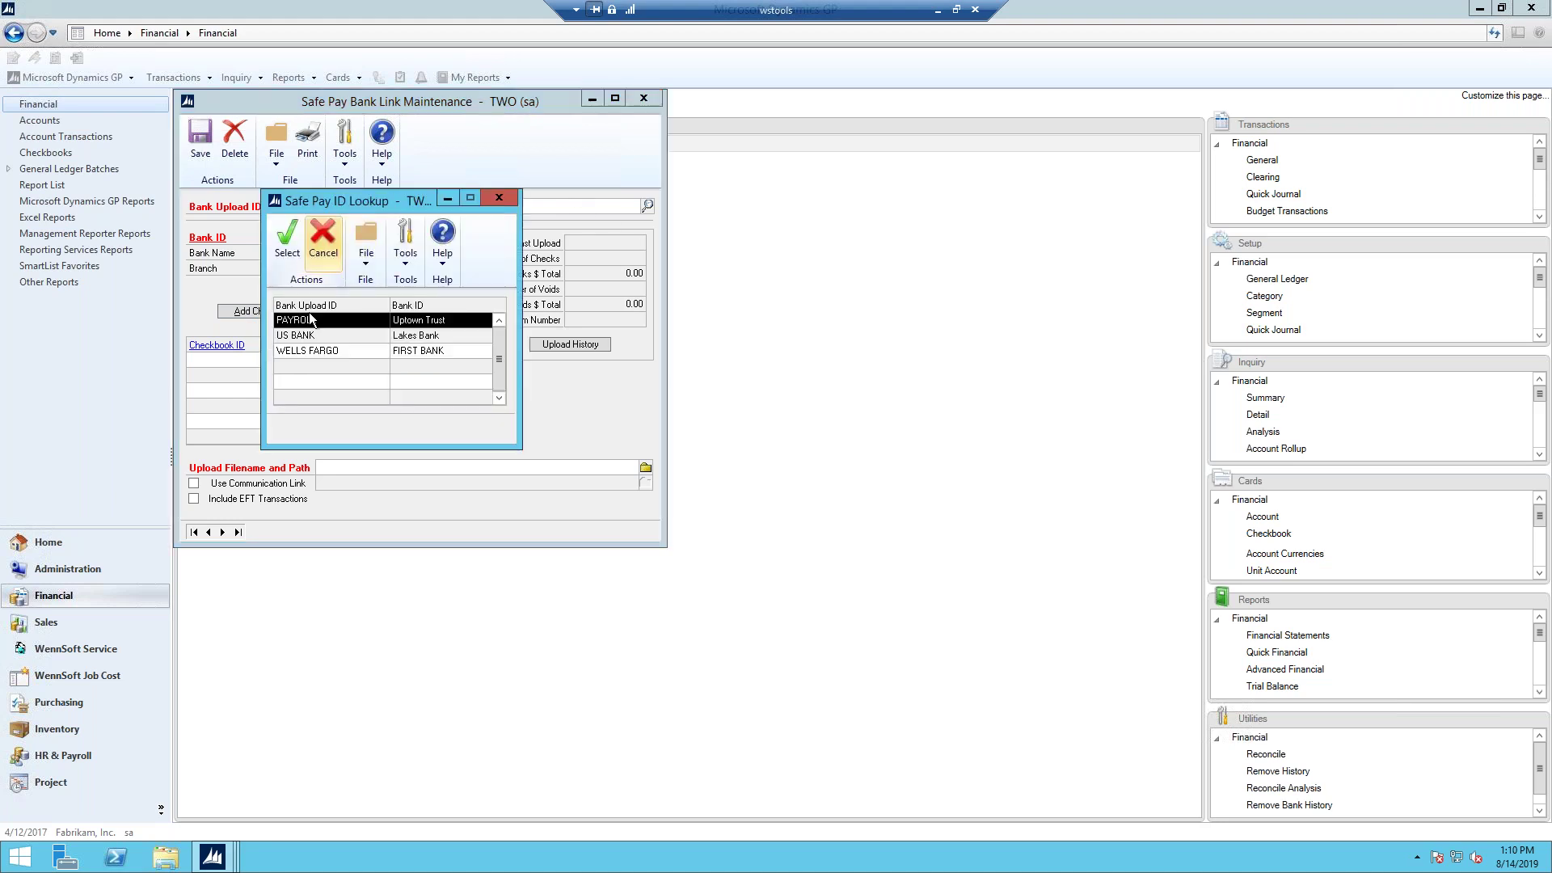
left_click(307, 352)
double_click(307, 351)
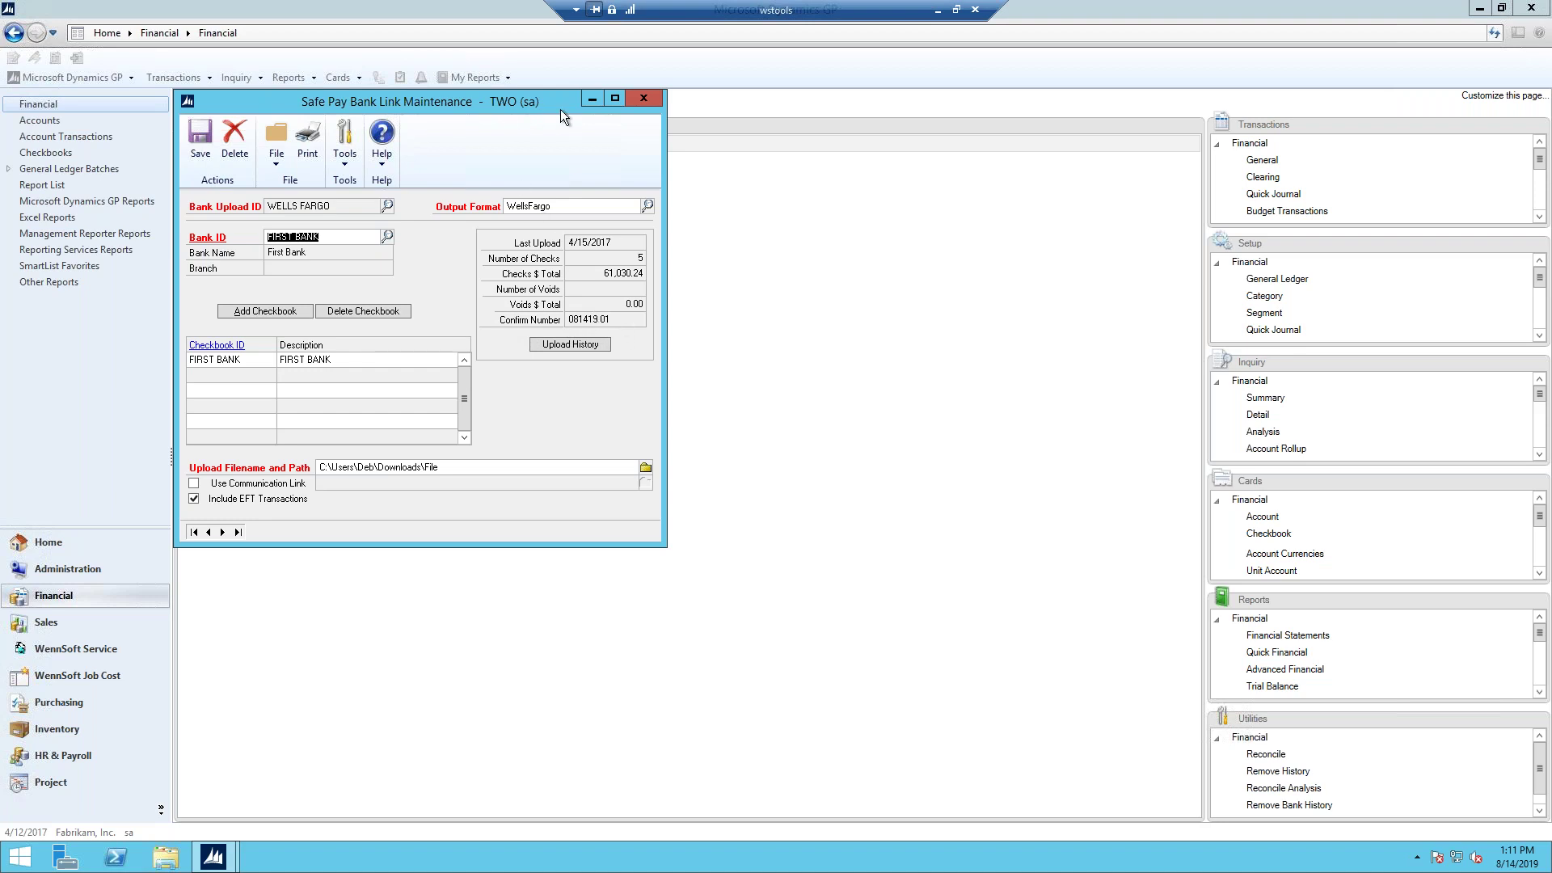
Close the WELLS FARGO link record and try to select the WELLS FARGO upload ID in Safe Pay Transactions Upload, clearing the form
left_click(643, 100)
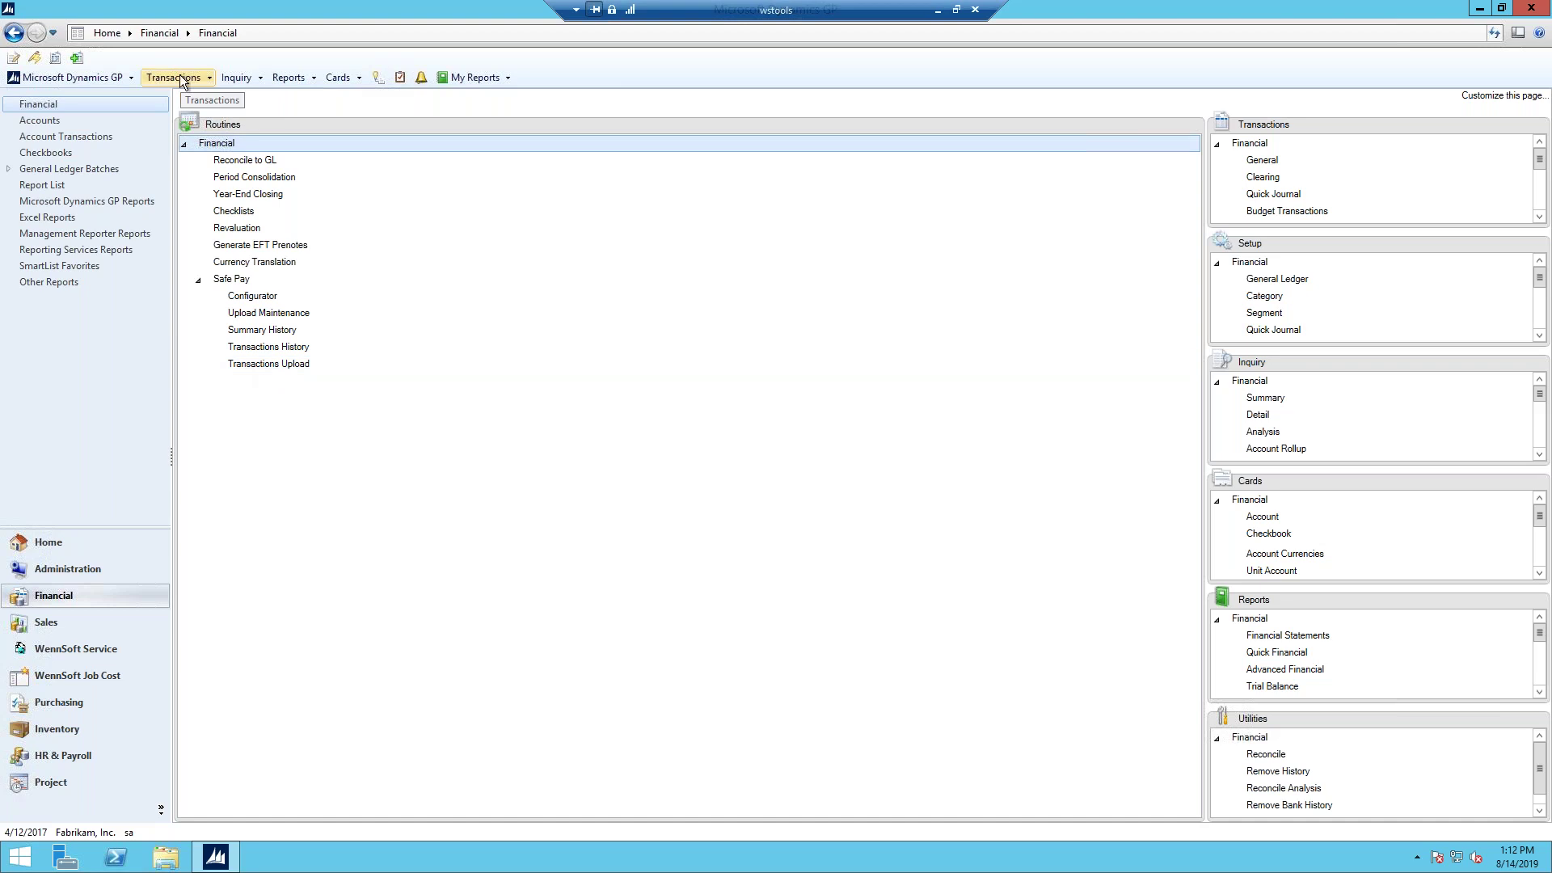
left_click(253, 365)
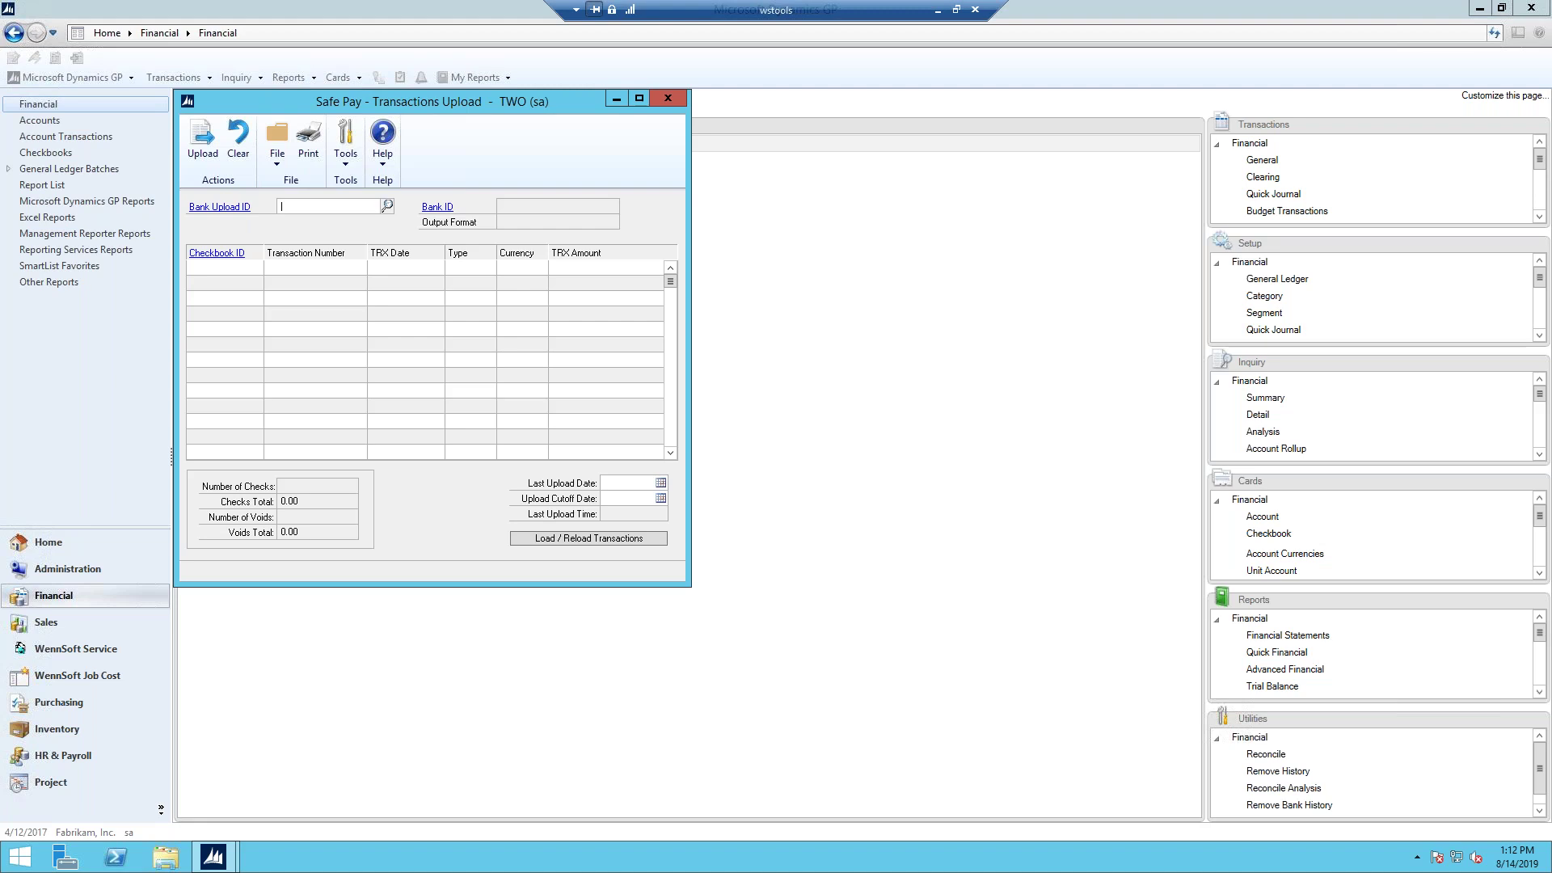
type("FIRST")
key("Tab")
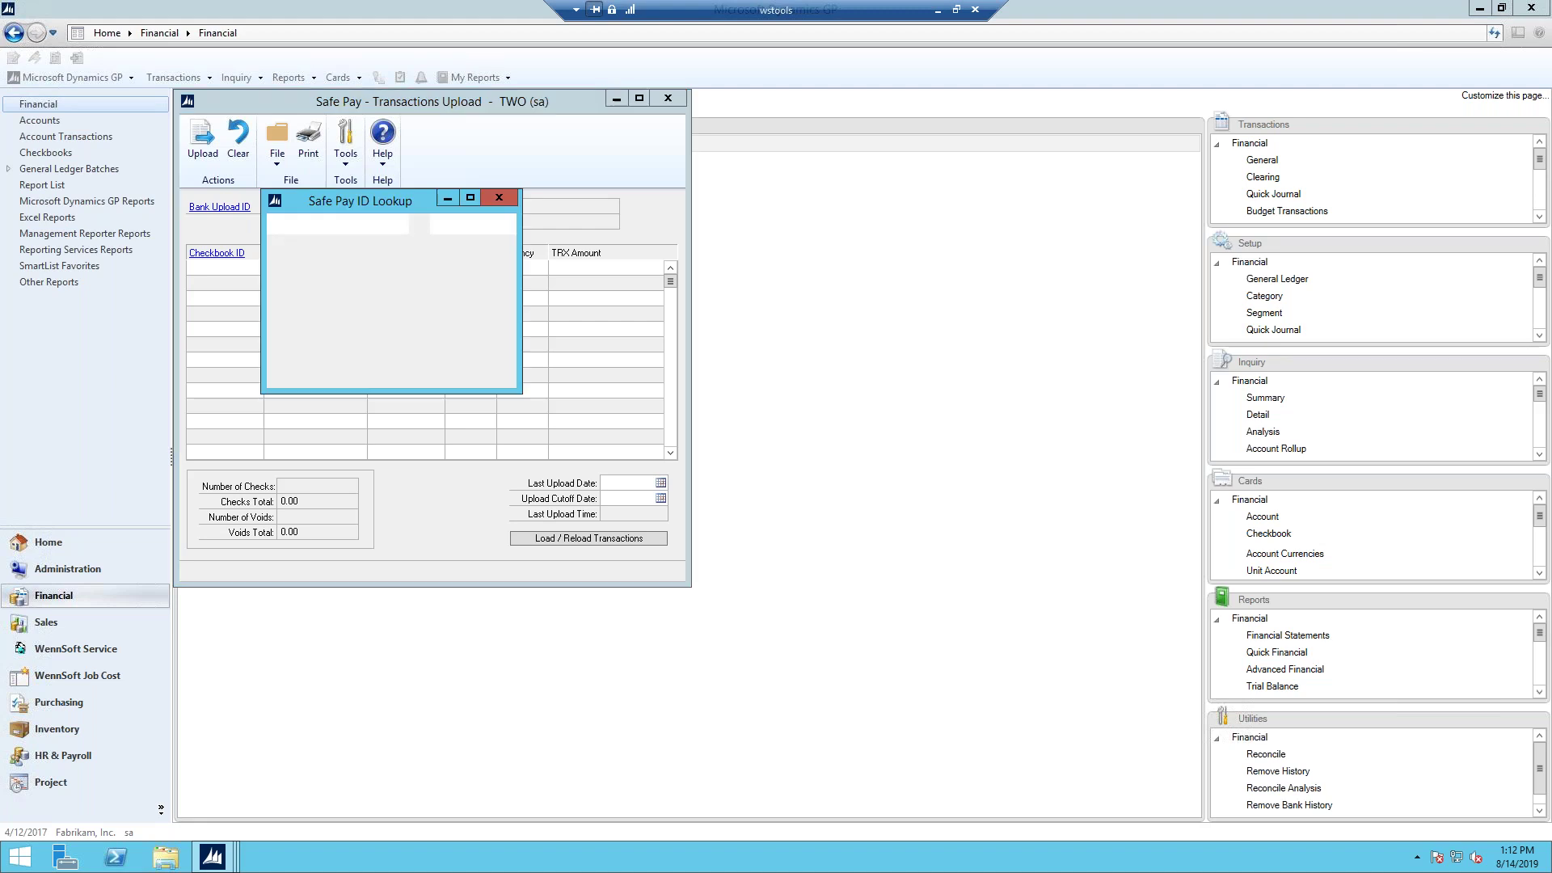
double_click(295, 353)
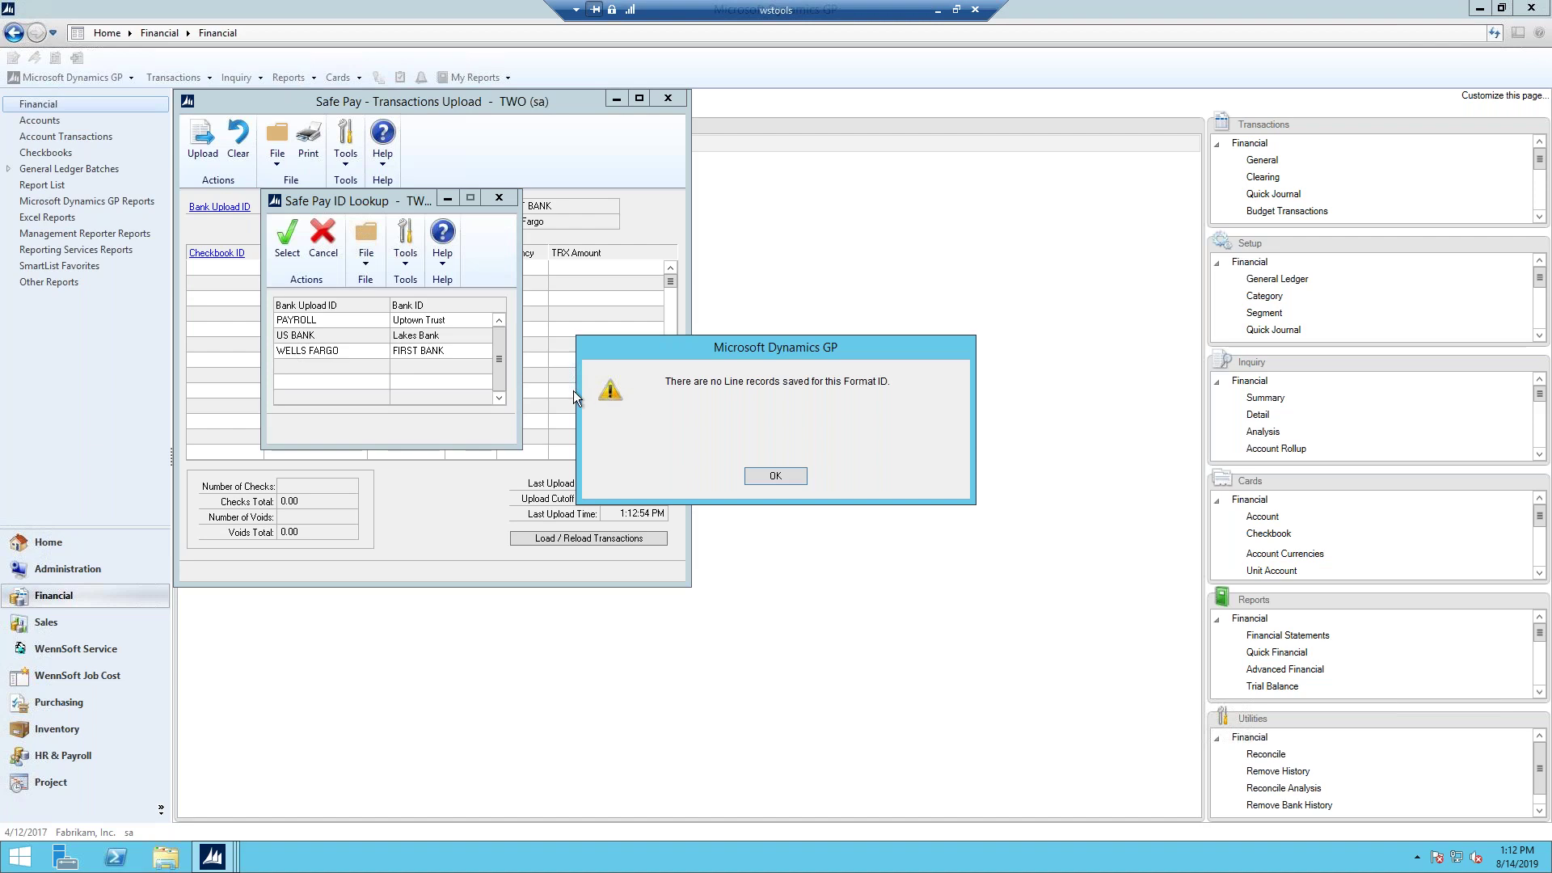
left_click(776, 476)
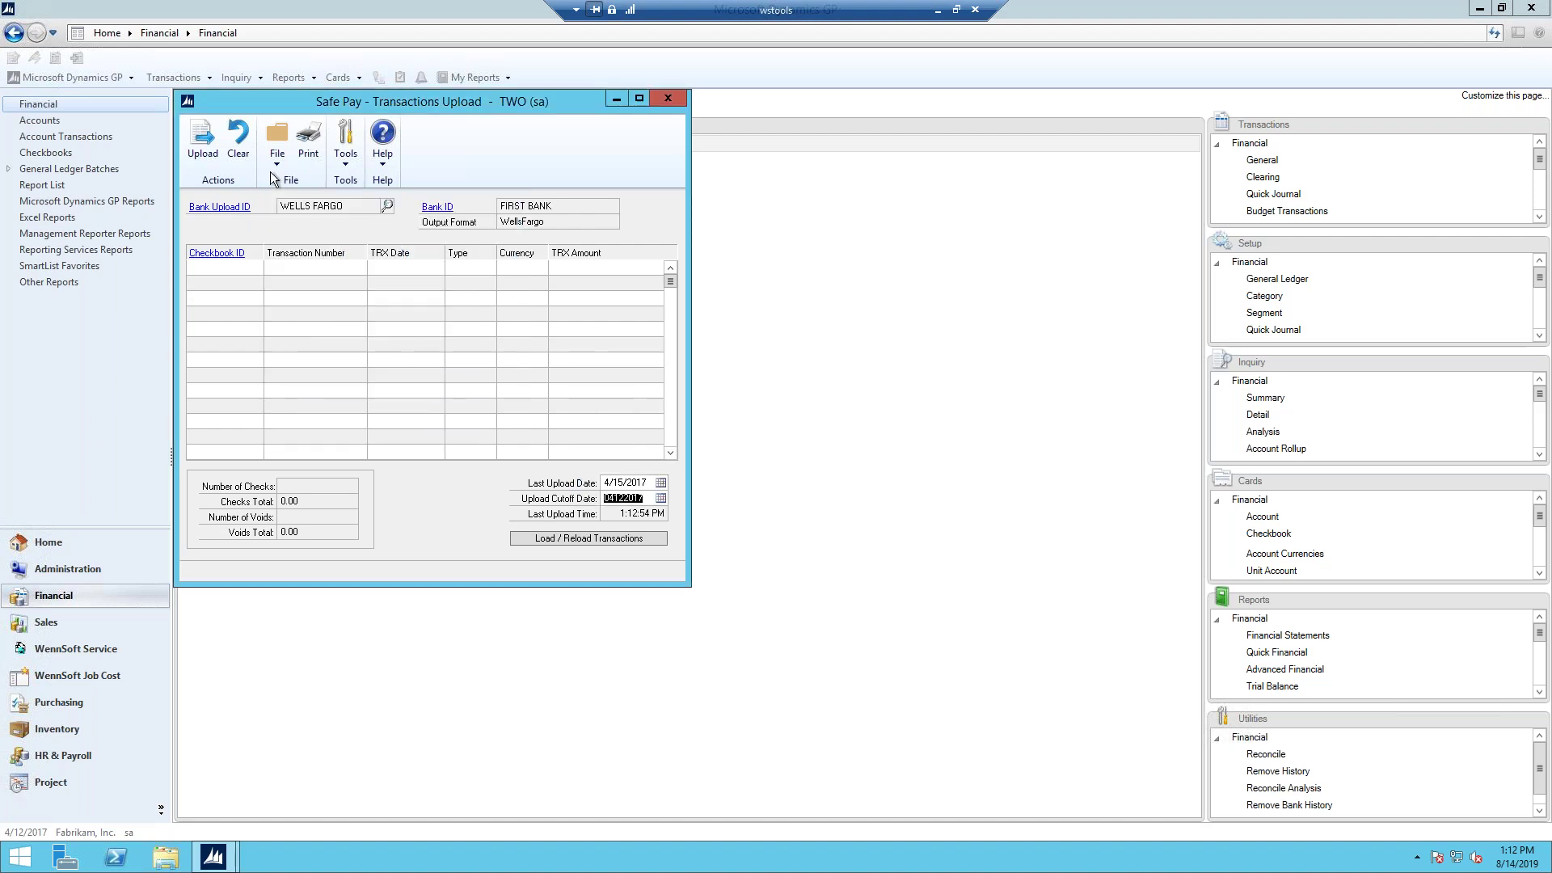
left_click(238, 142)
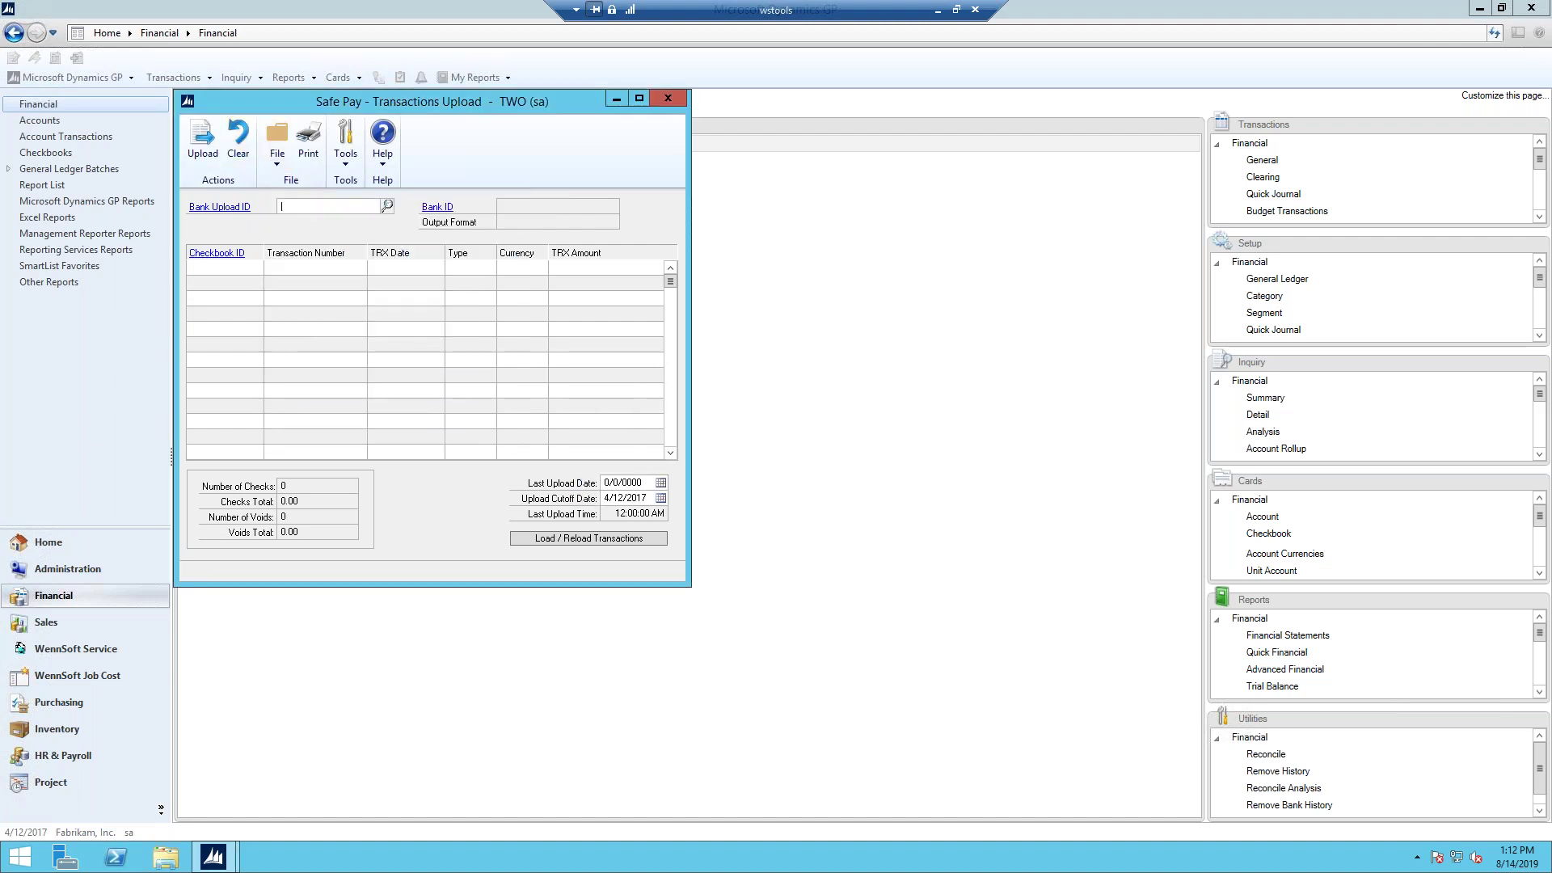
Try to load transactions for the US BANK upload ID with a last upload date of 1/1/2012, and clear the form
left_click(387, 206)
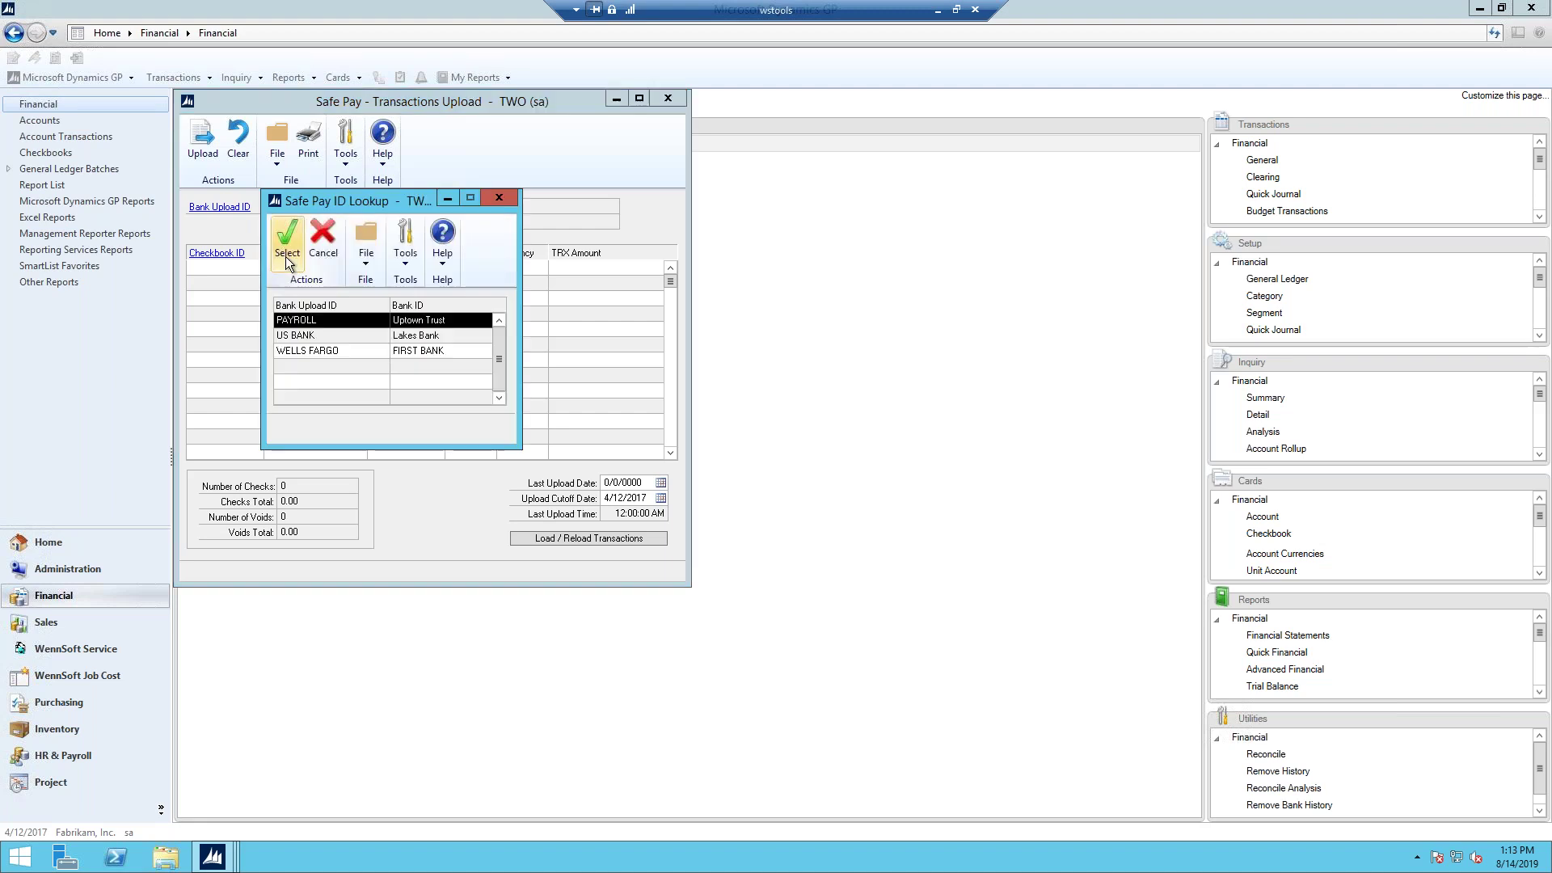
double_click(285, 336)
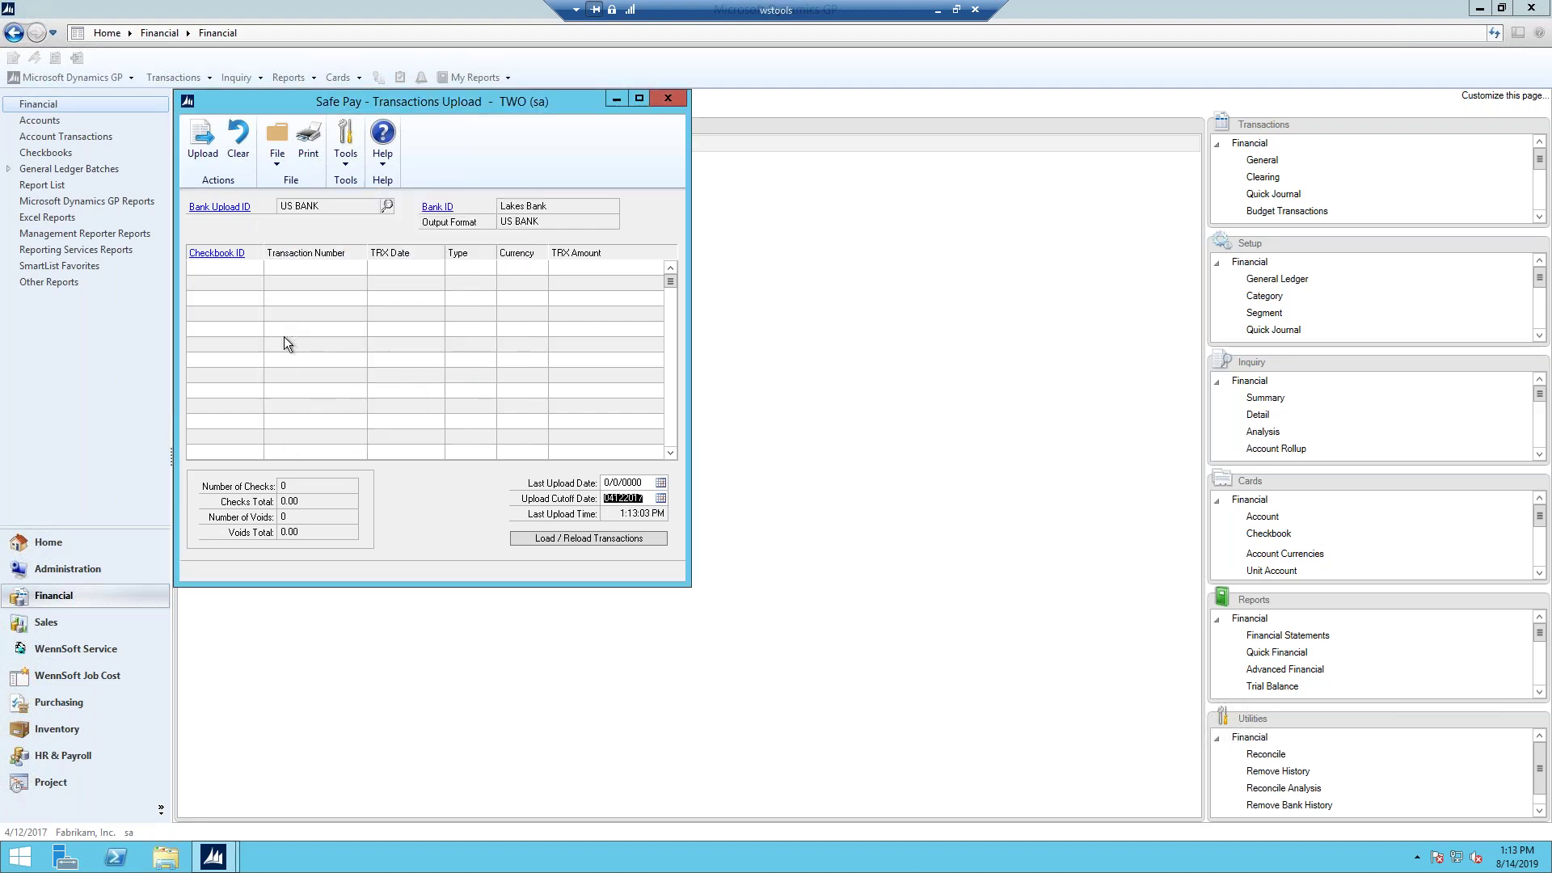
left_click(574, 538)
left_click(797, 477)
type("010112")
key("Tab")
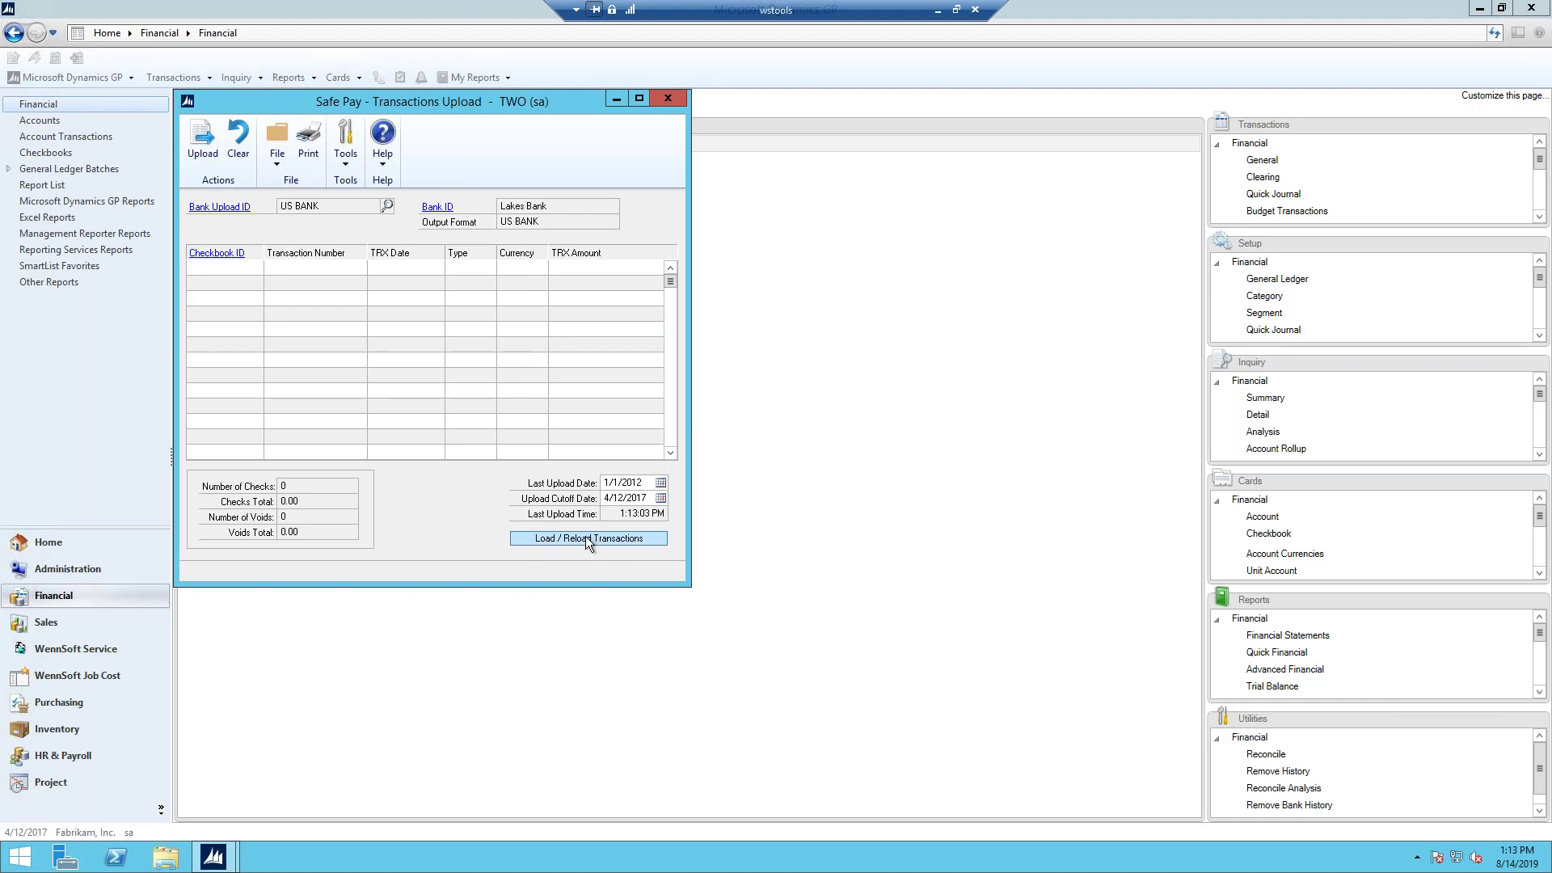
left_click(239, 144)
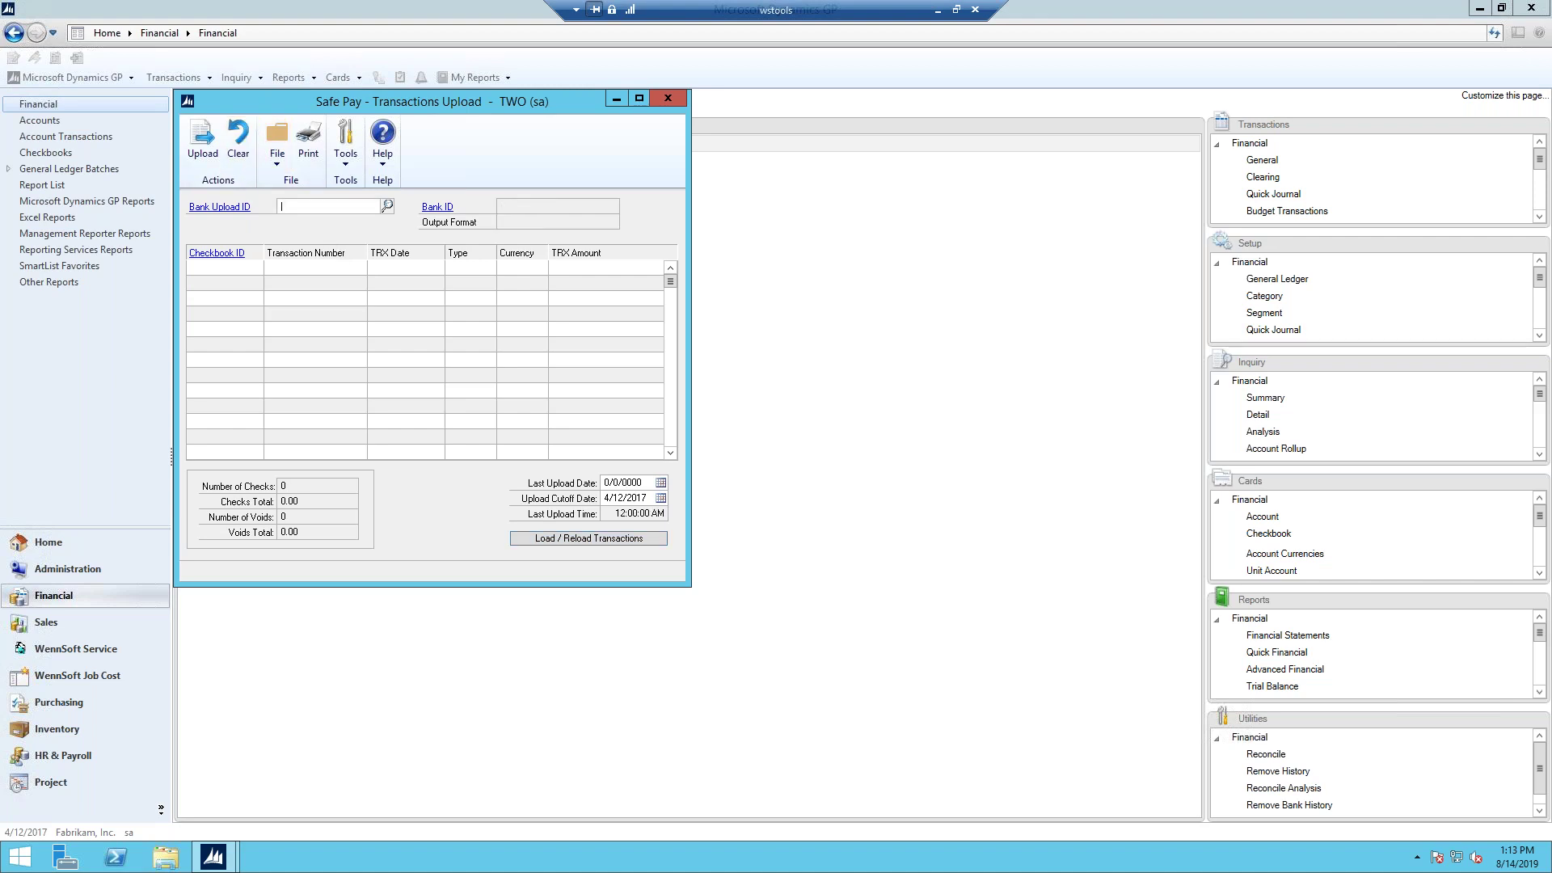
Select the WELLS FARGO upload ID again, review its bank link record, and close both windows
left_click(387, 206)
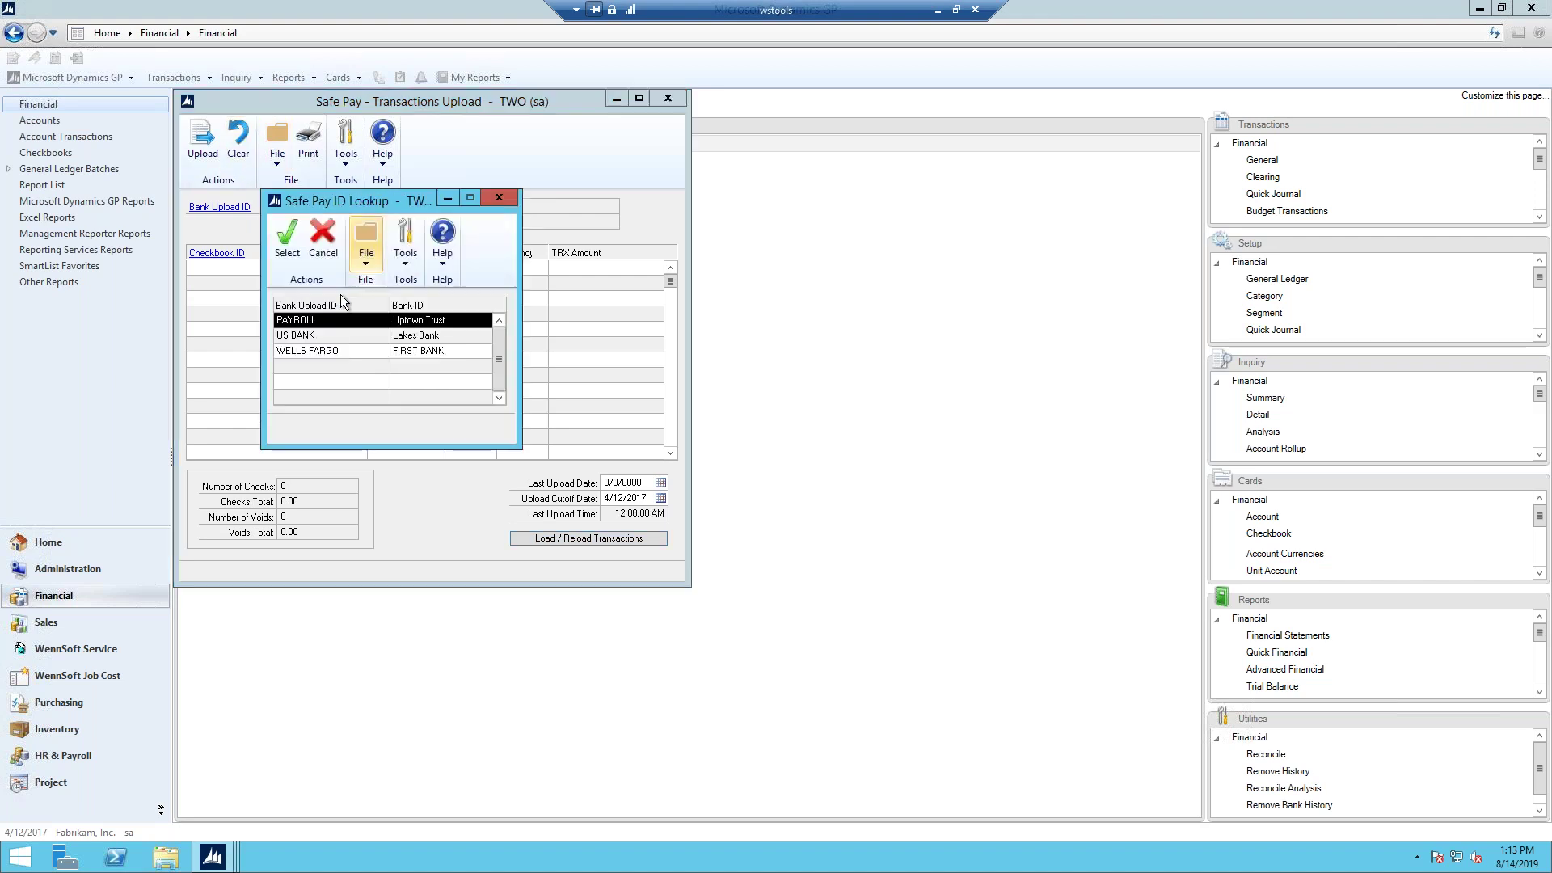
double_click(317, 349)
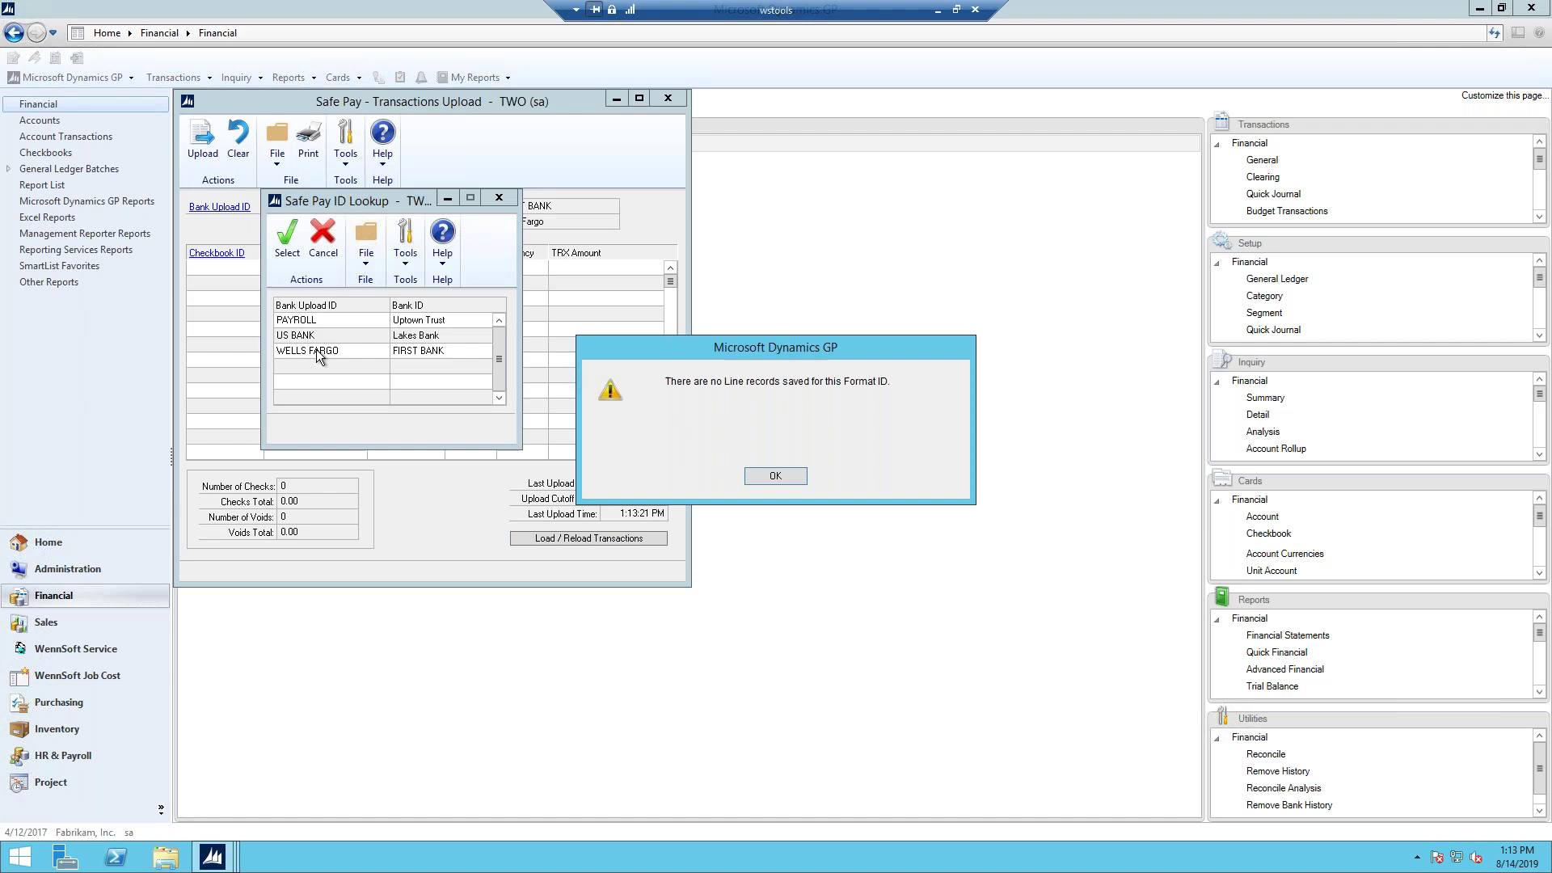
left_click(775, 474)
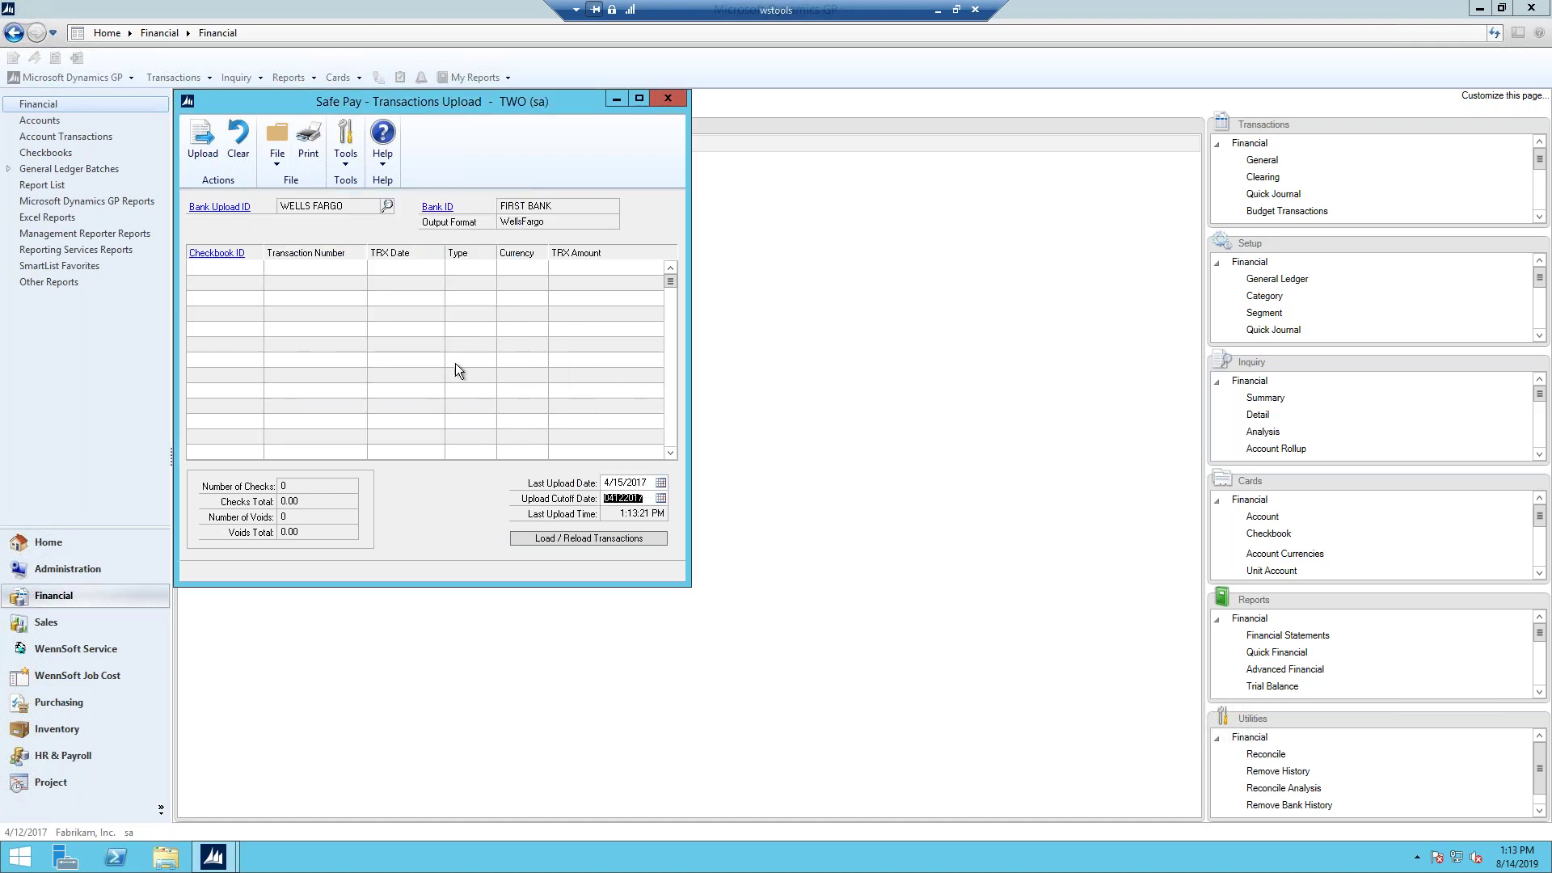
left_click(219, 207)
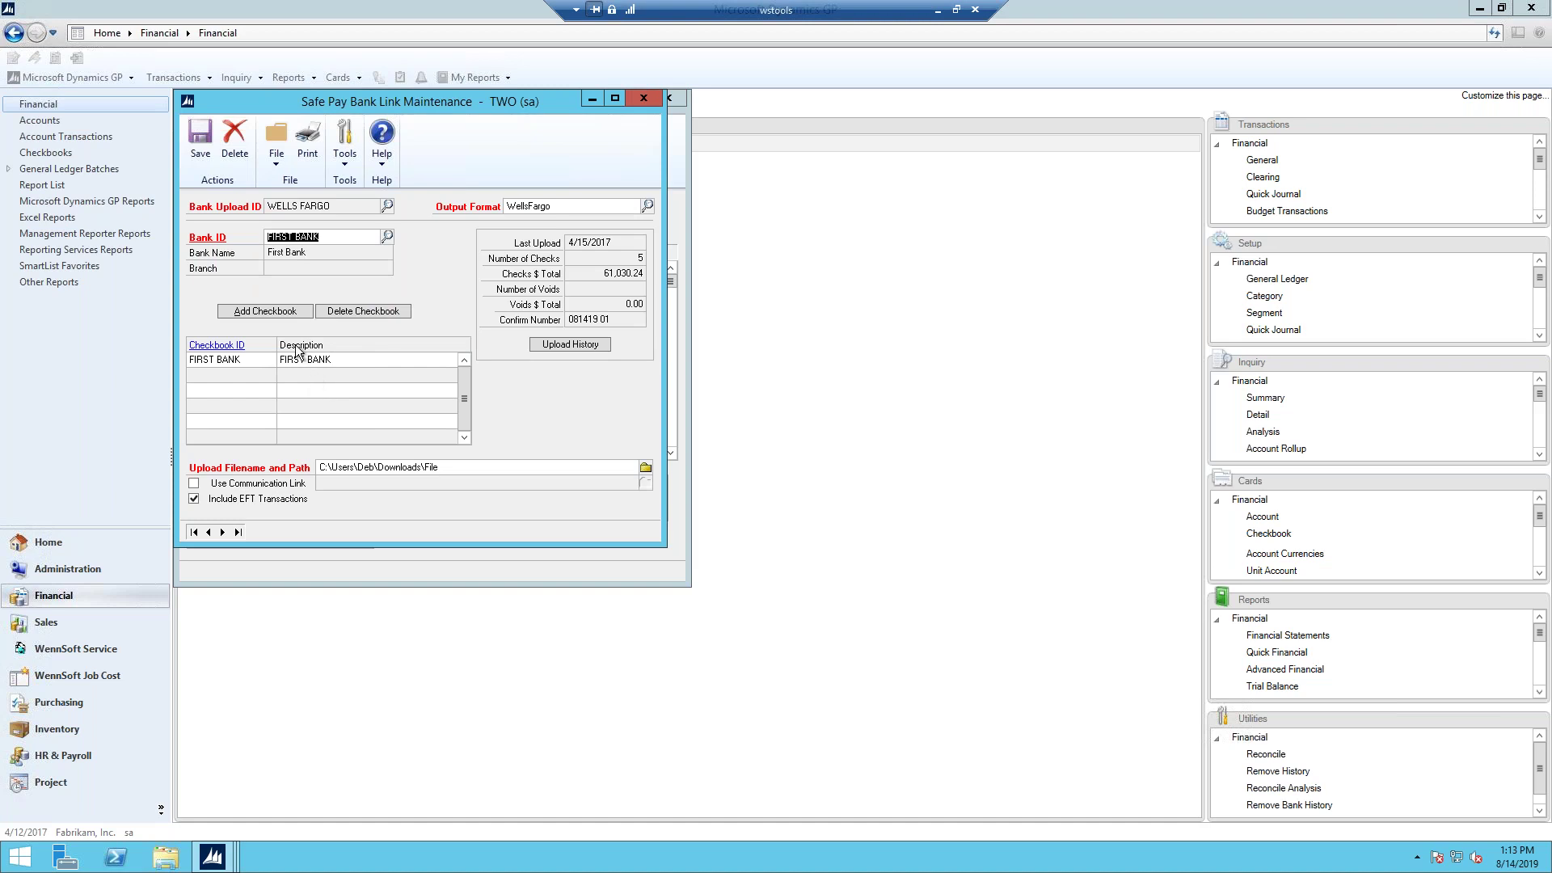
left_click(643, 99)
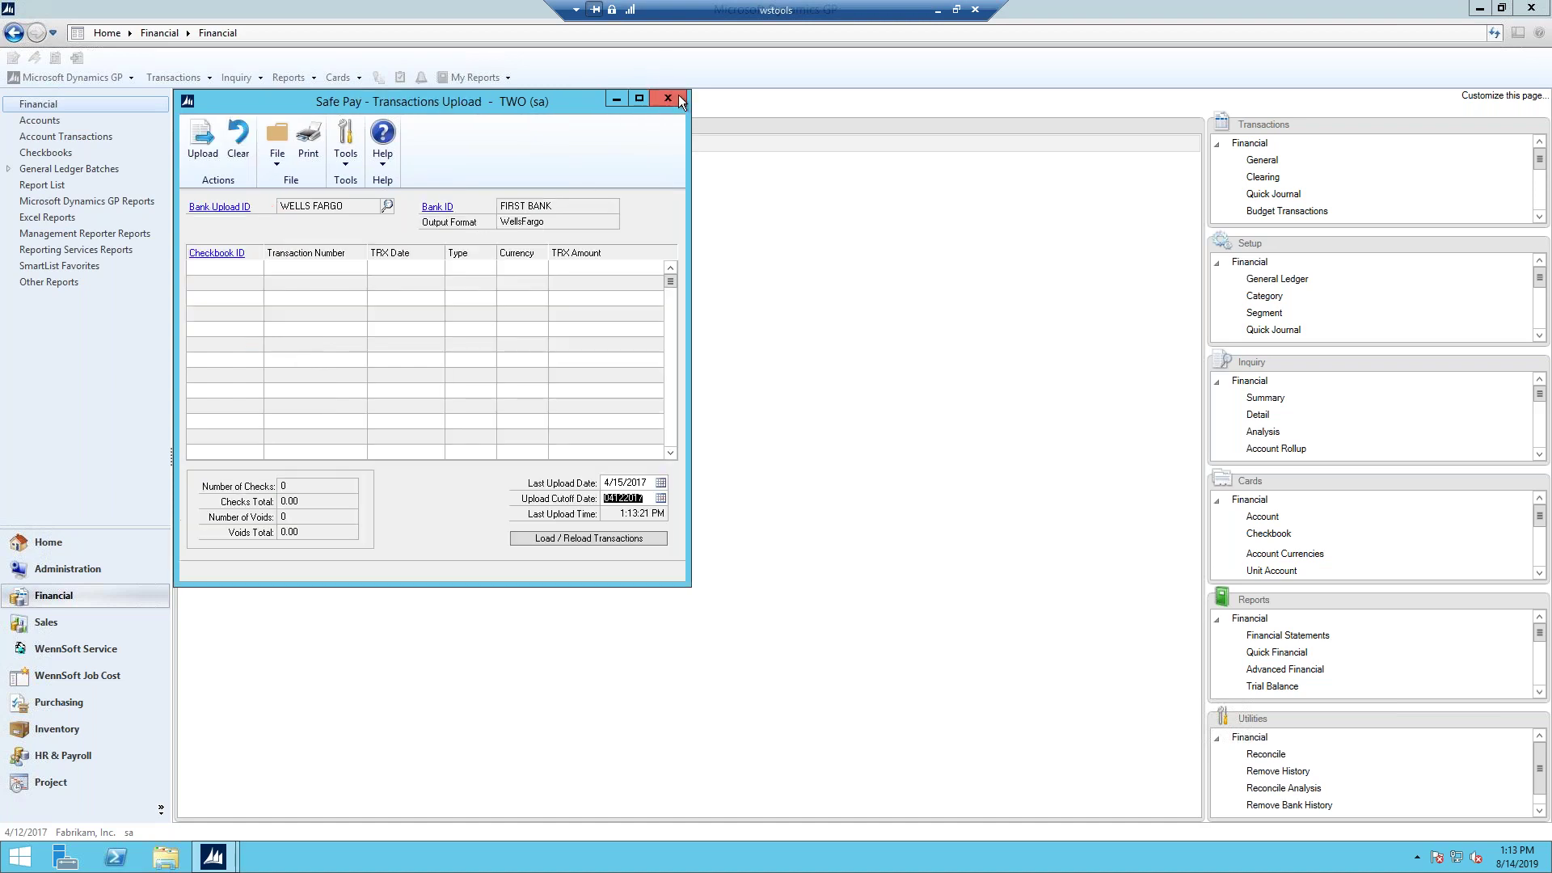
left_click(672, 95)
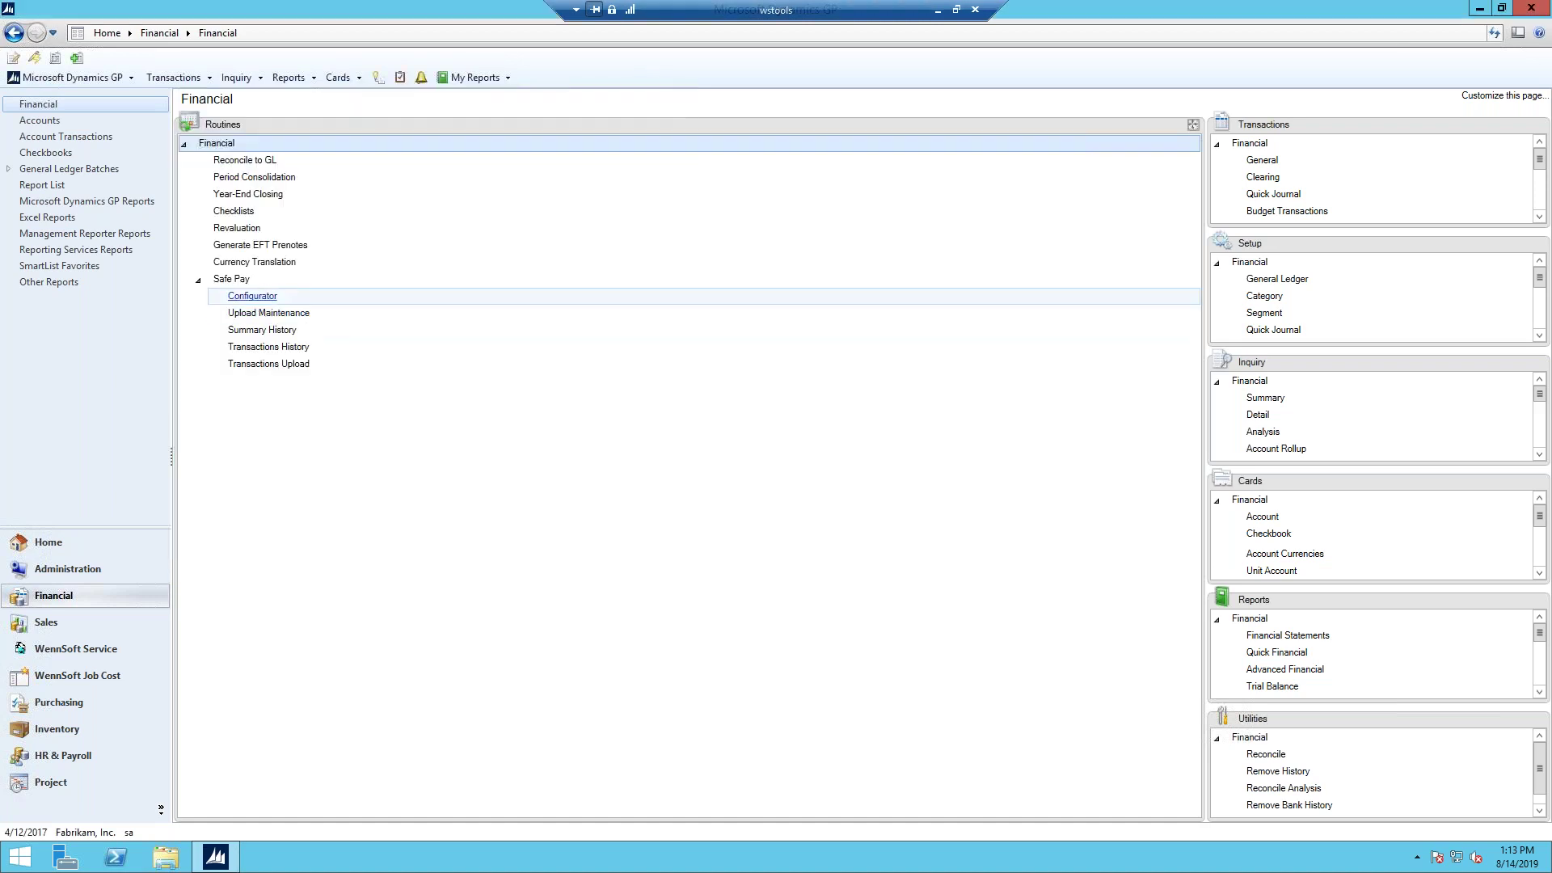
Try setting the WellsFargo format to Comma Delimited with a Detail - Account record type in the Configurator, and close it
left_click(348, 292)
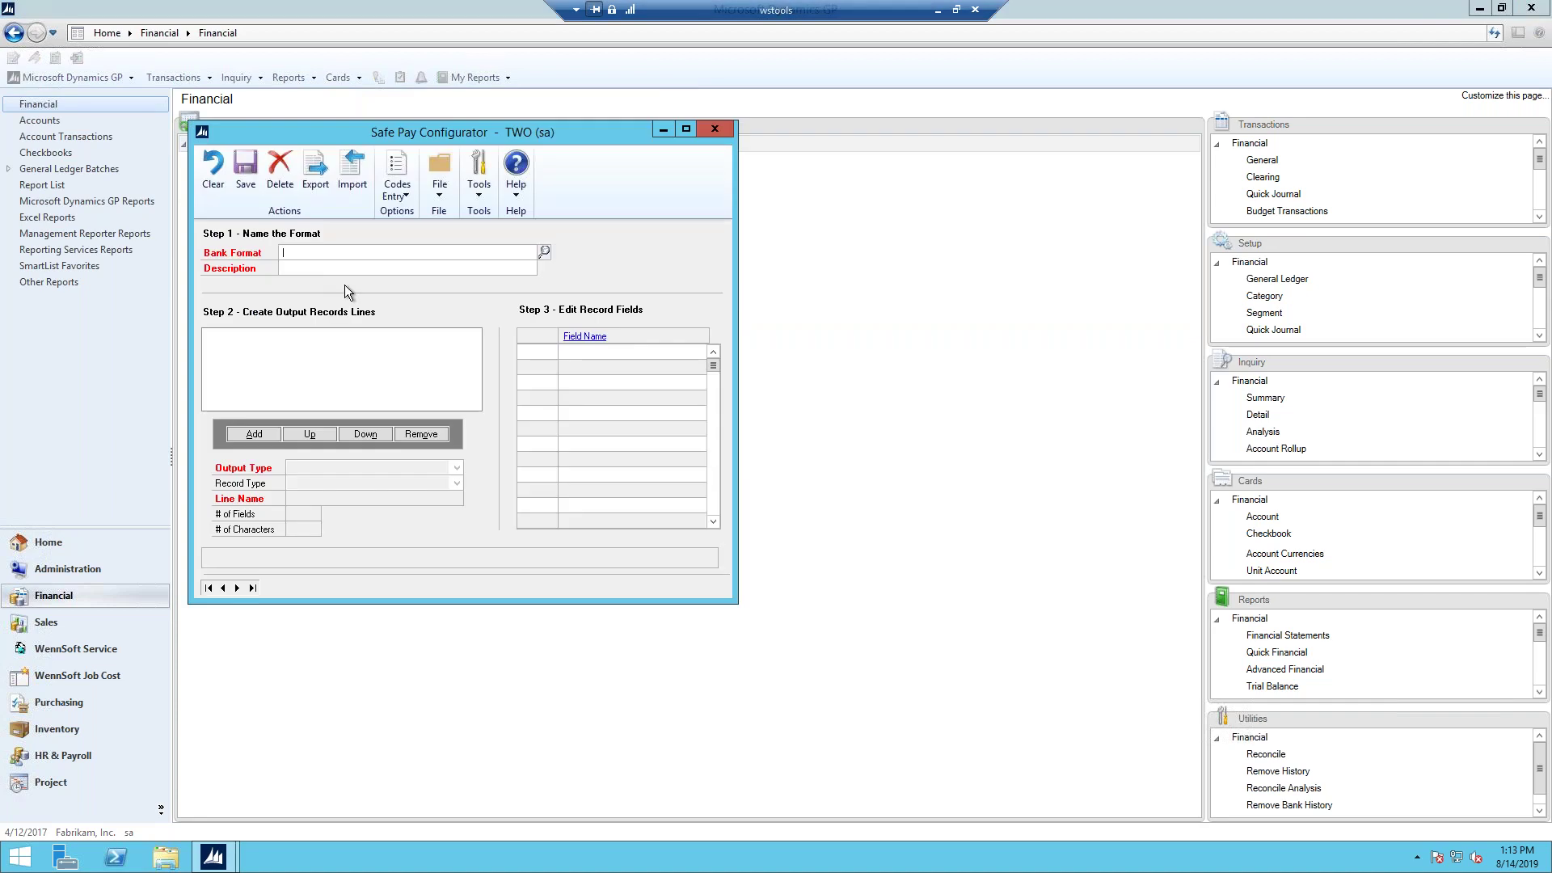
left_click(543, 252)
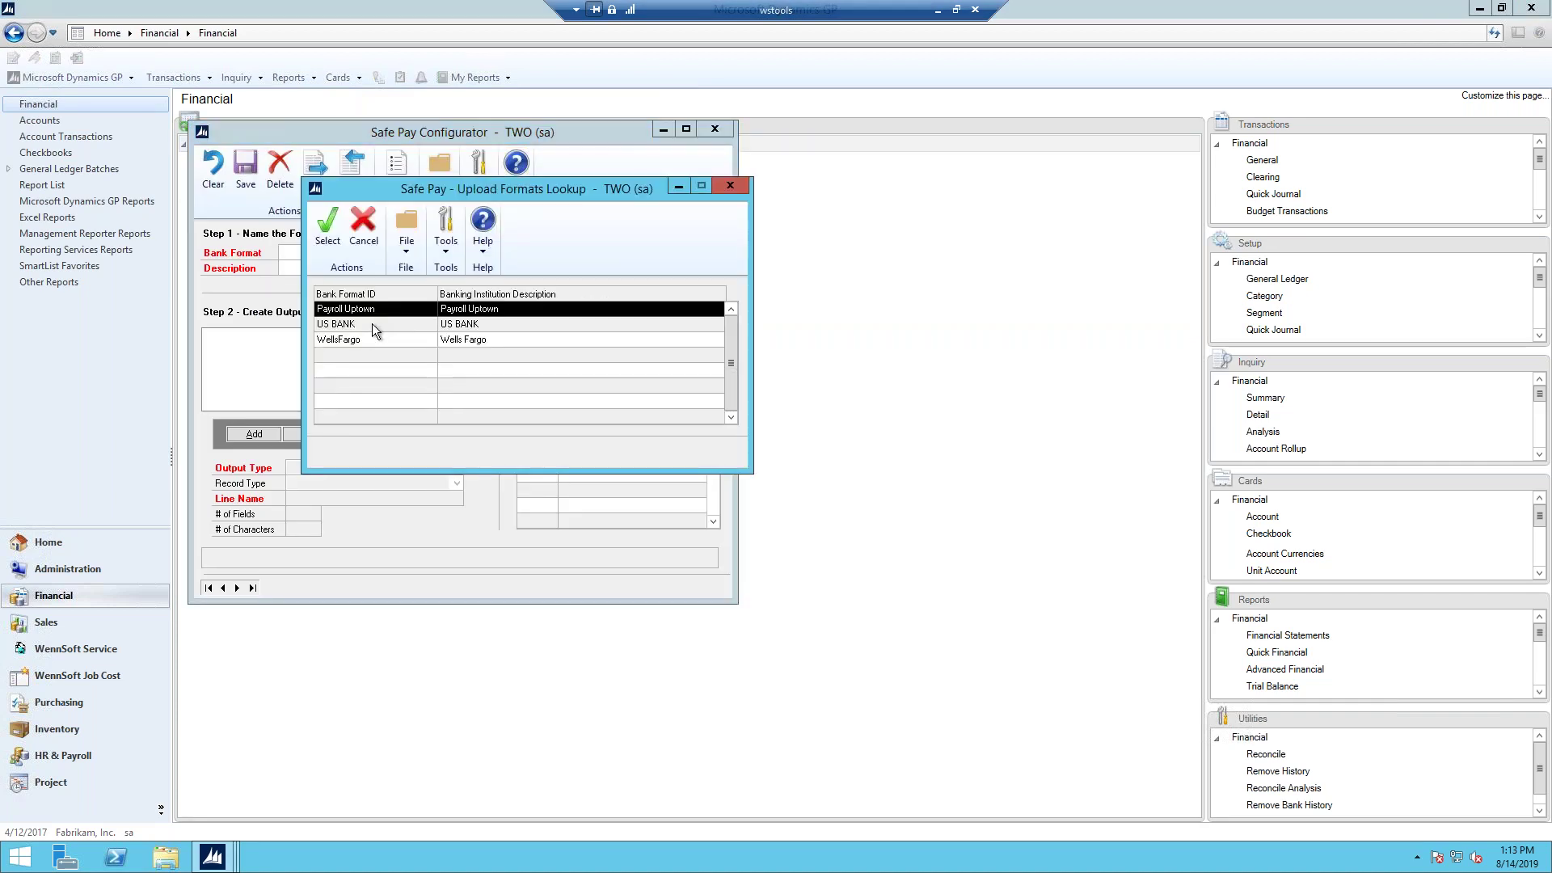
double_click(367, 340)
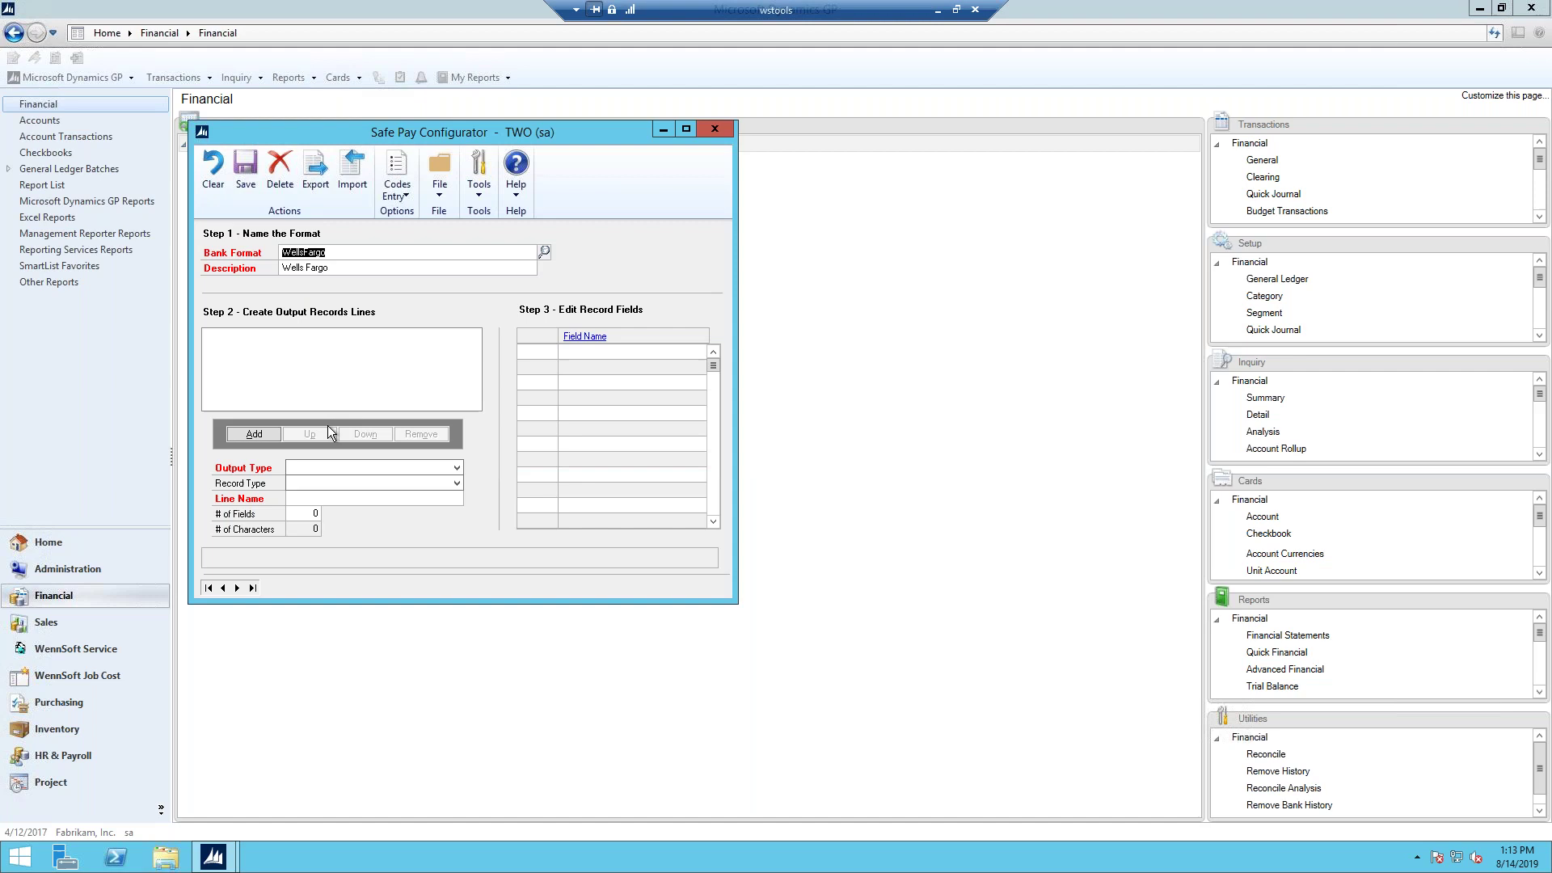
left_click(307, 469)
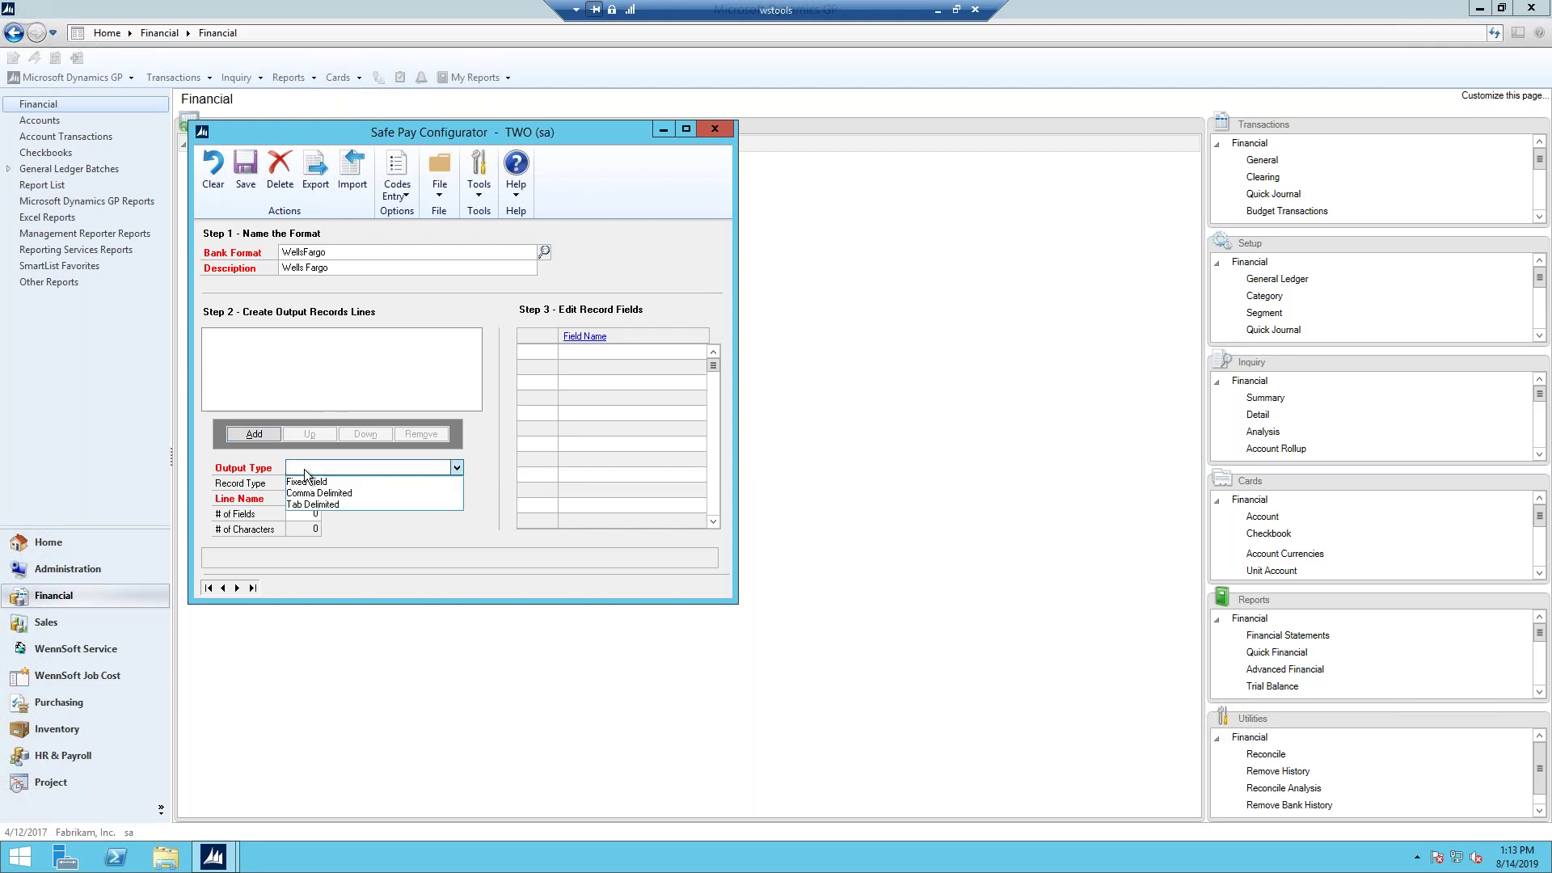
left_click(306, 493)
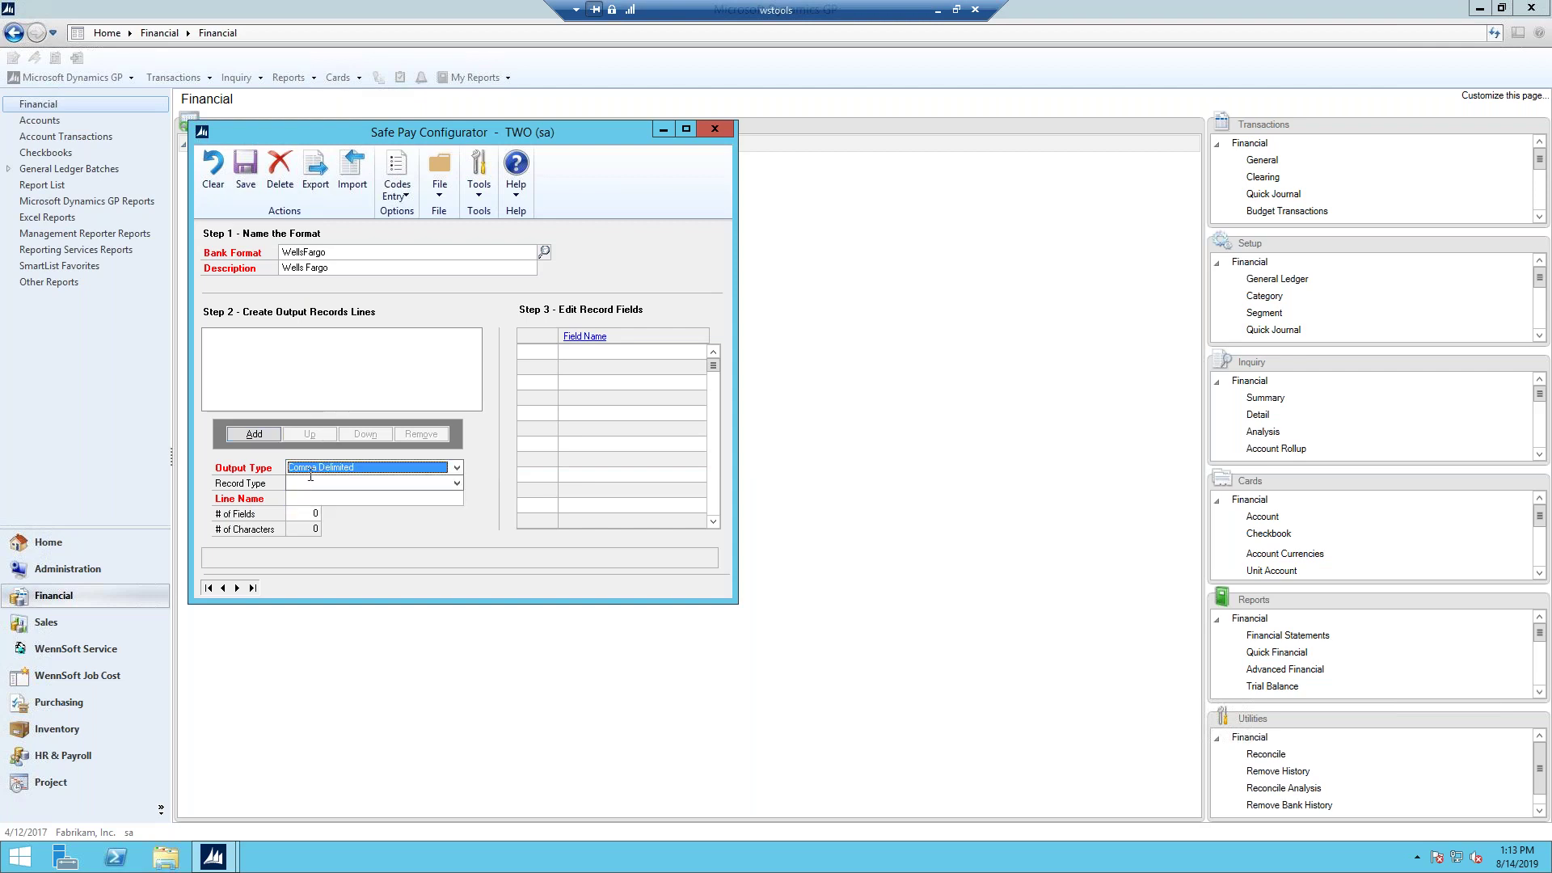
left_click(305, 483)
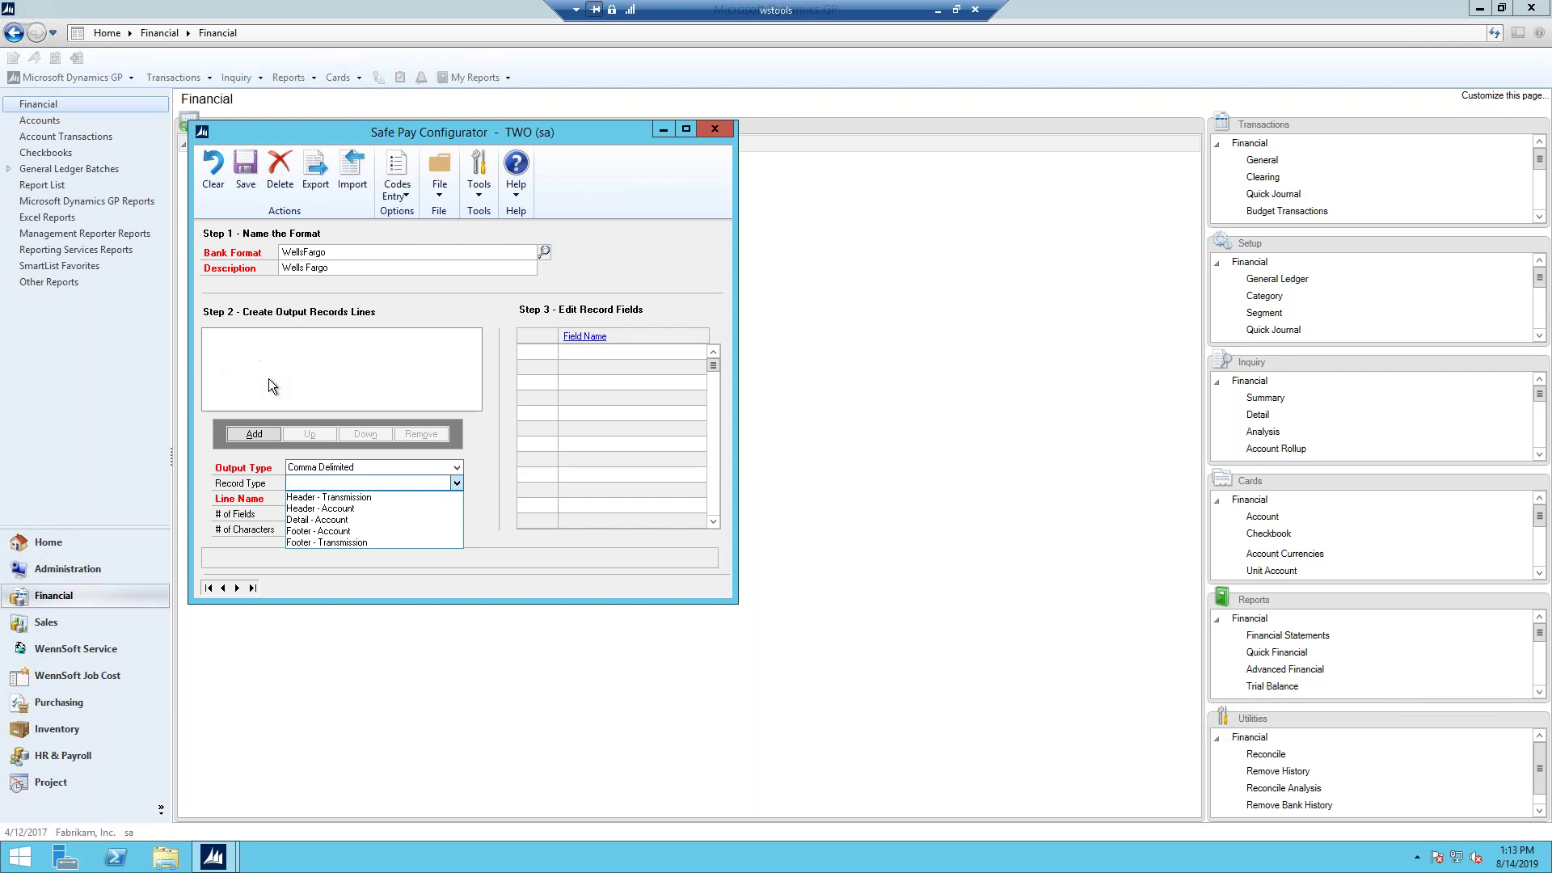
left_click(315, 521)
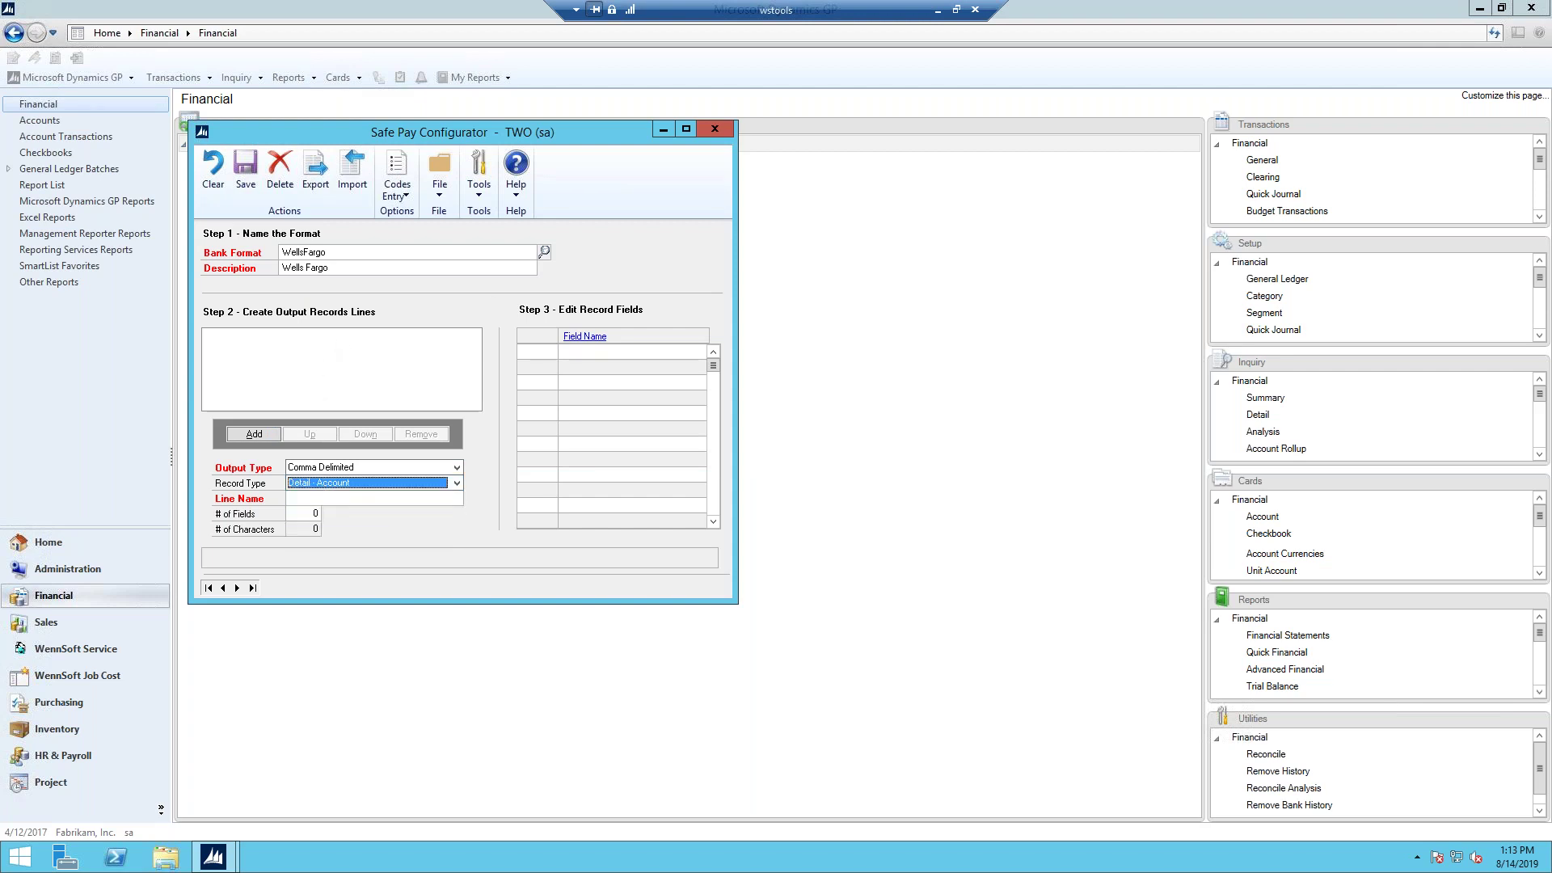
left_click(714, 130)
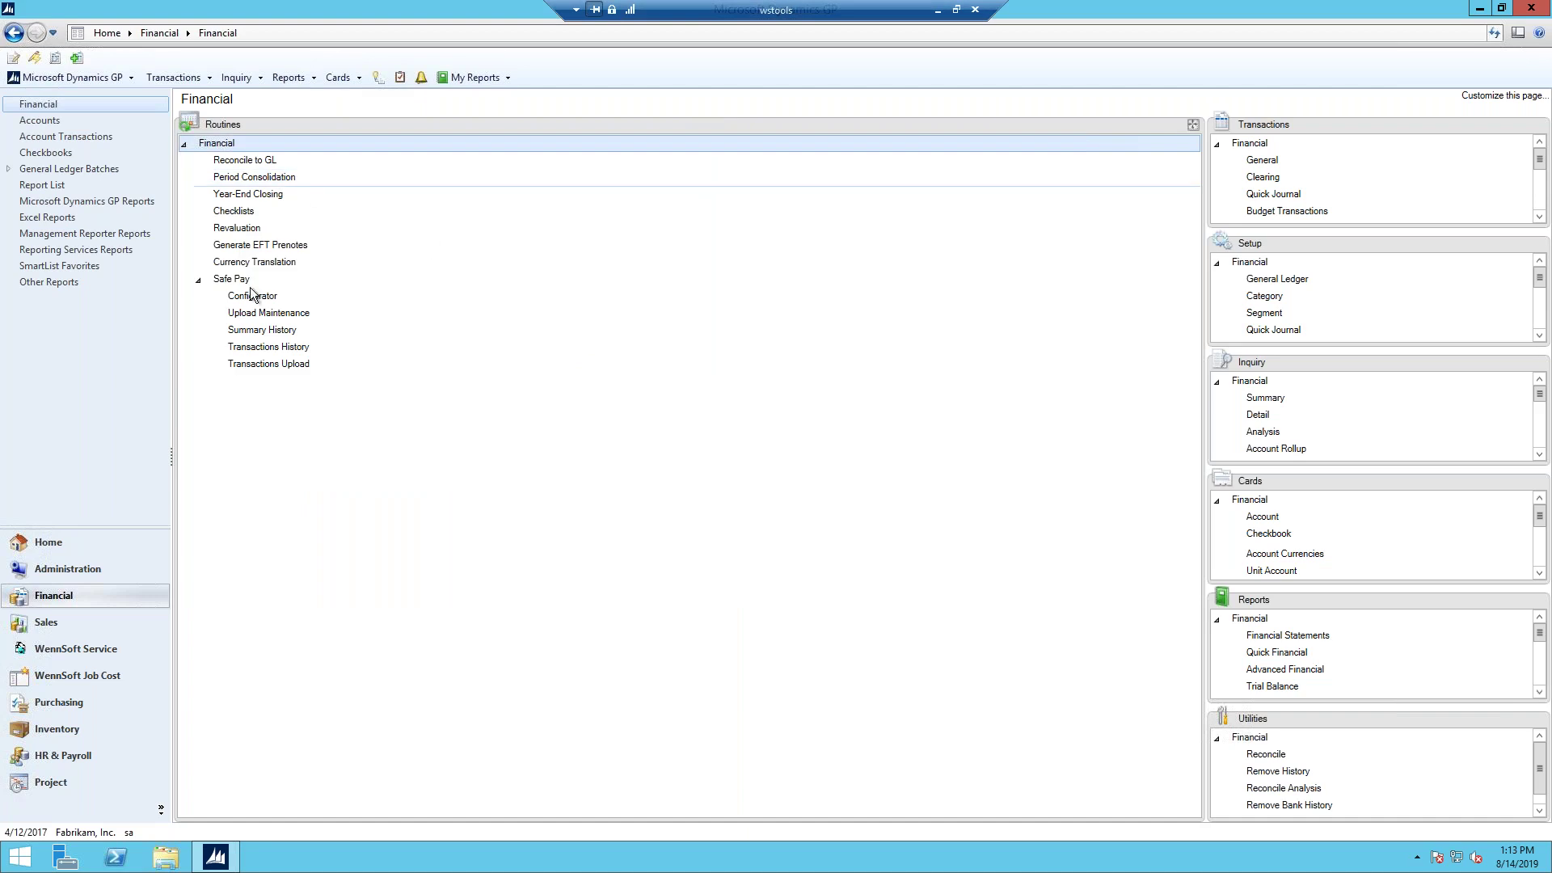
Examine the Detail line and its record fields in the Payroll Uptown format in the Configurator, and close it
left_click(328, 299)
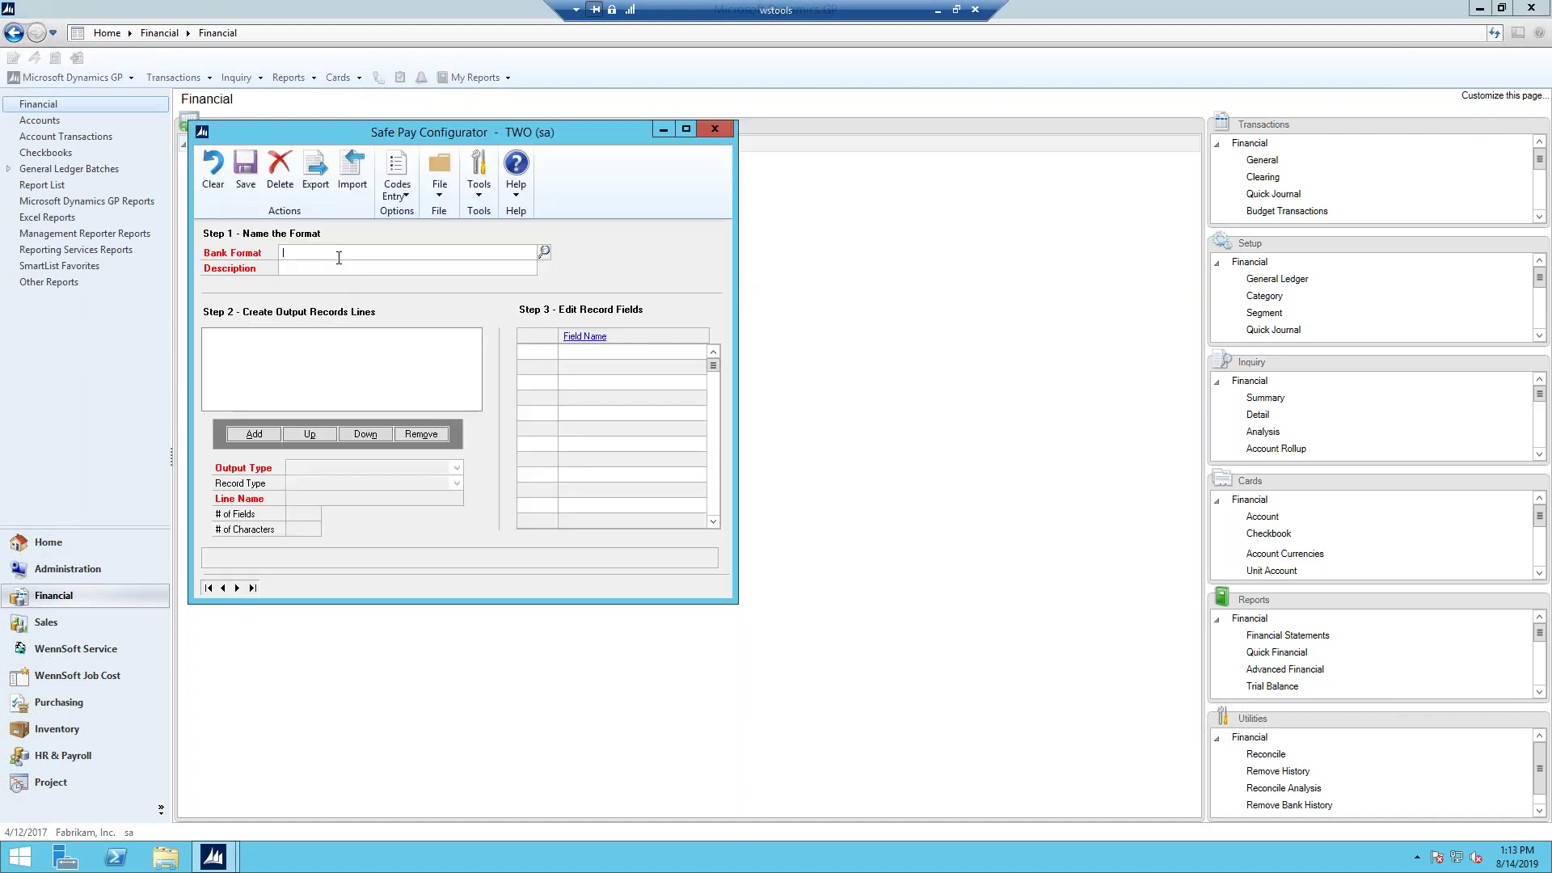
key("ctrl+l")
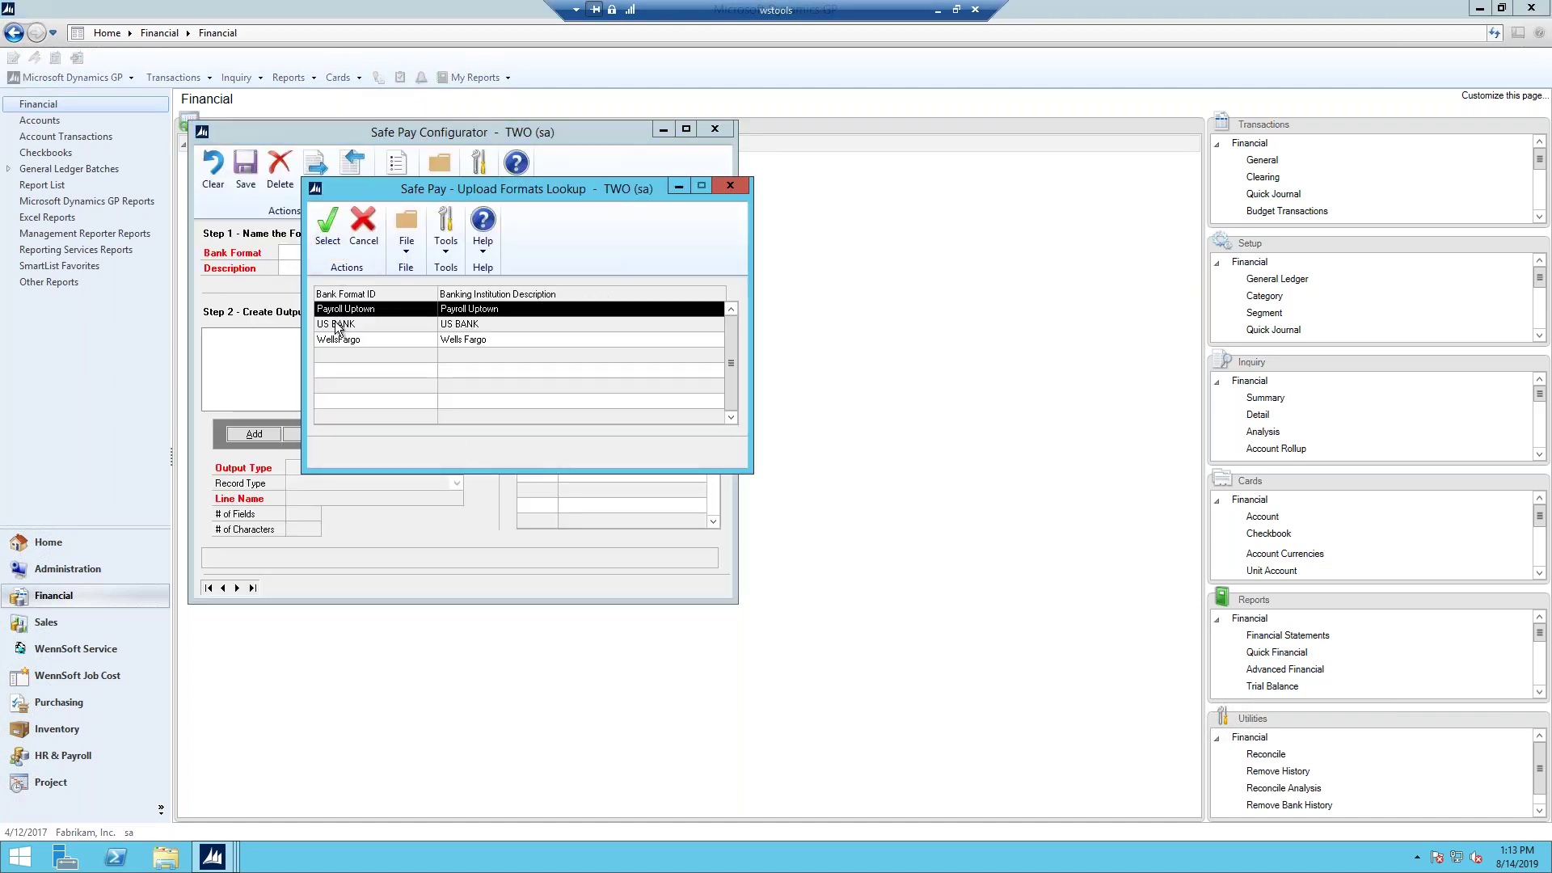
double_click(339, 312)
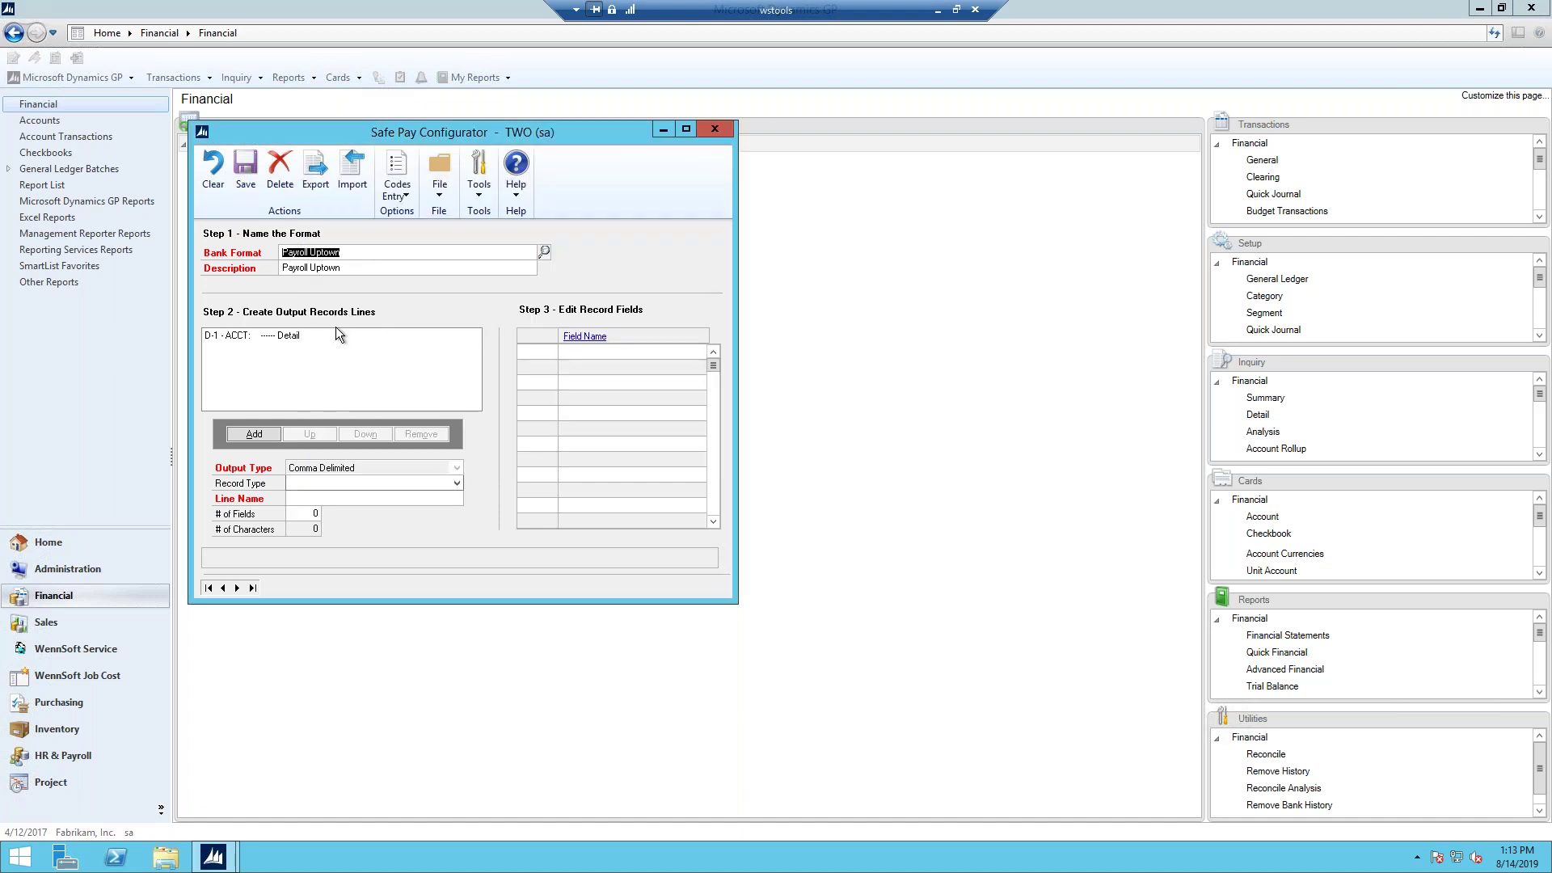
left_click(283, 338)
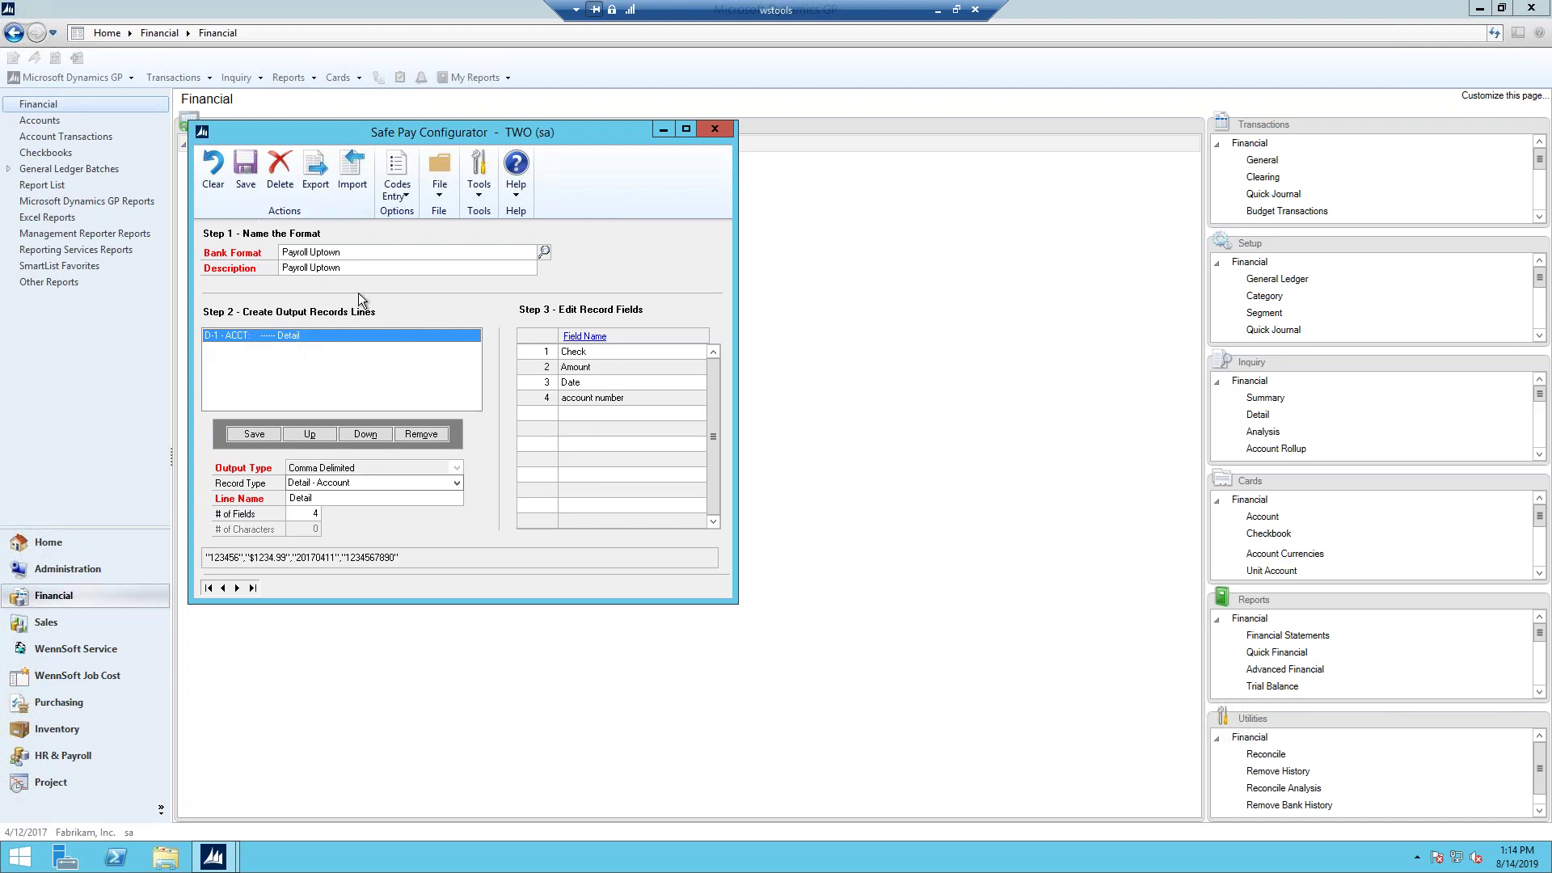
left_click(246, 179)
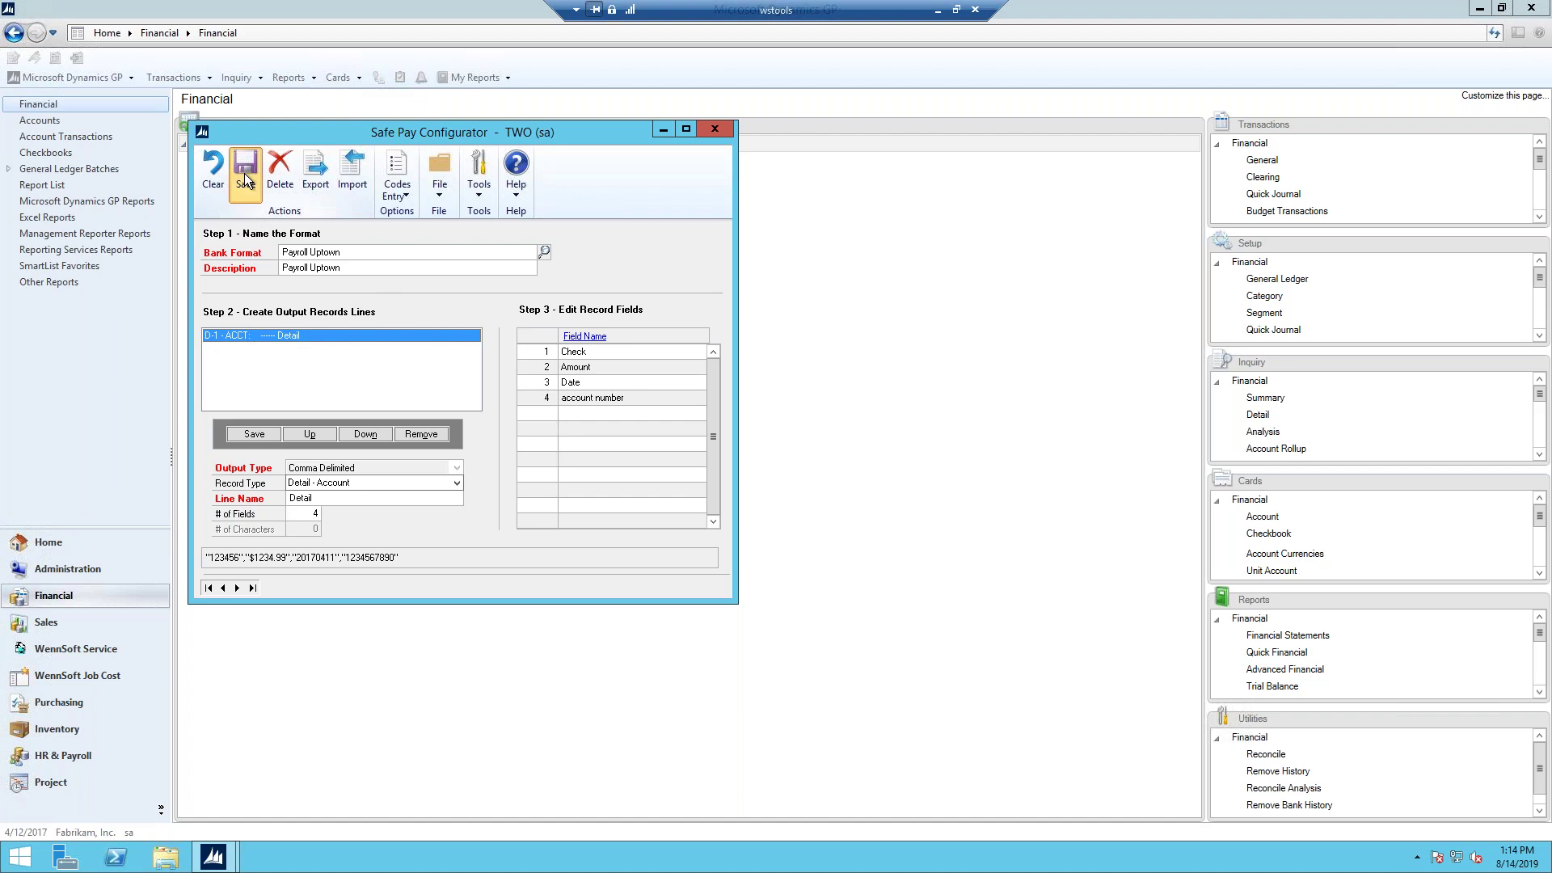
left_click(714, 129)
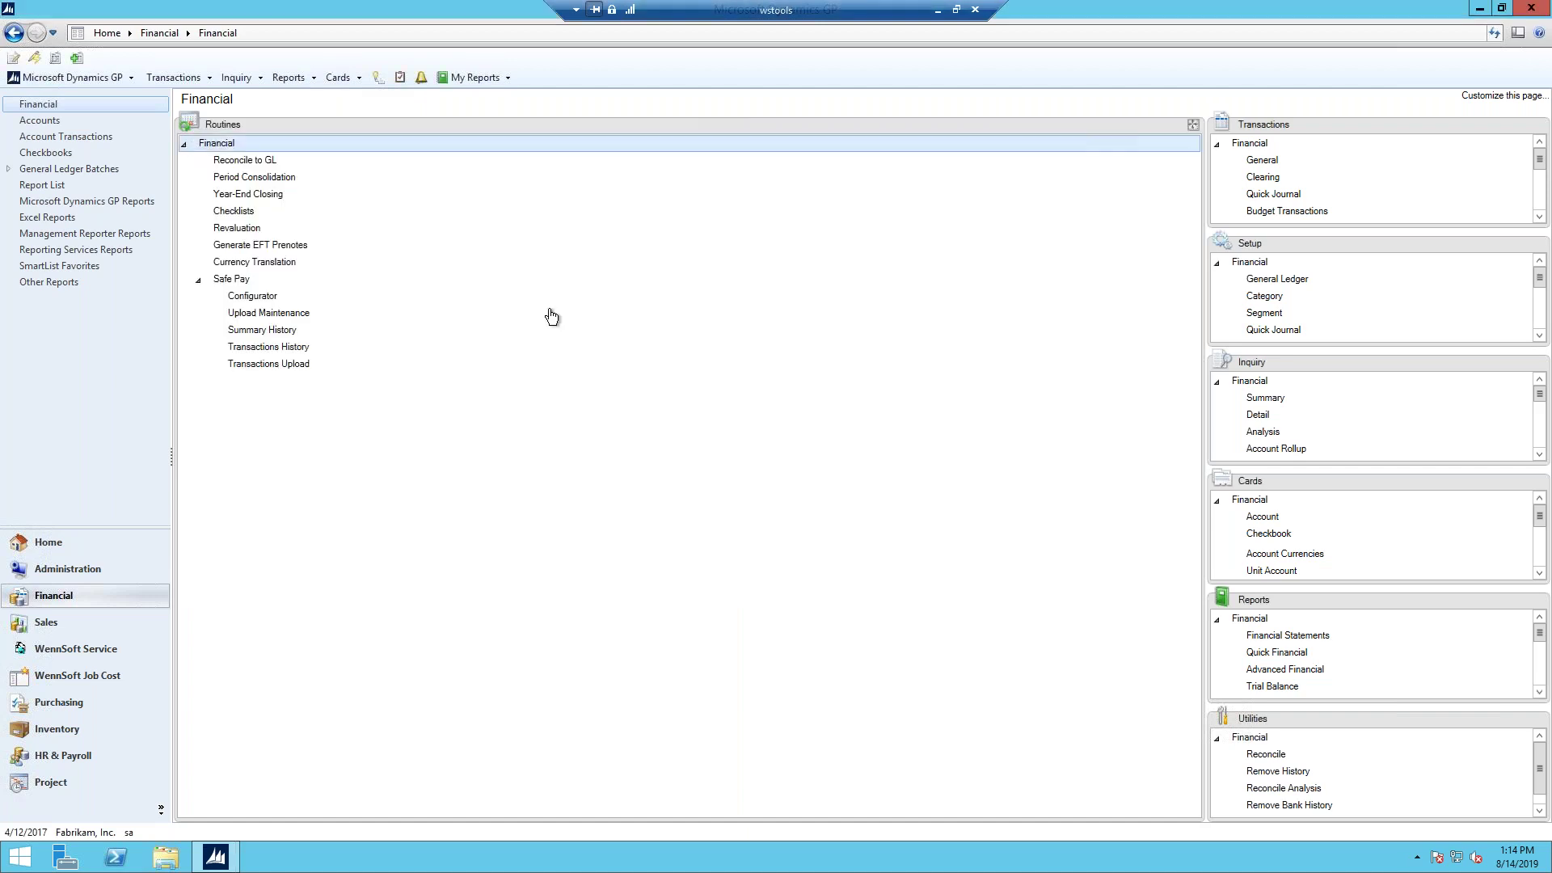
Open Safe Pay Transactions Upload and select the PAYROLL upload ID
left_click(307, 365)
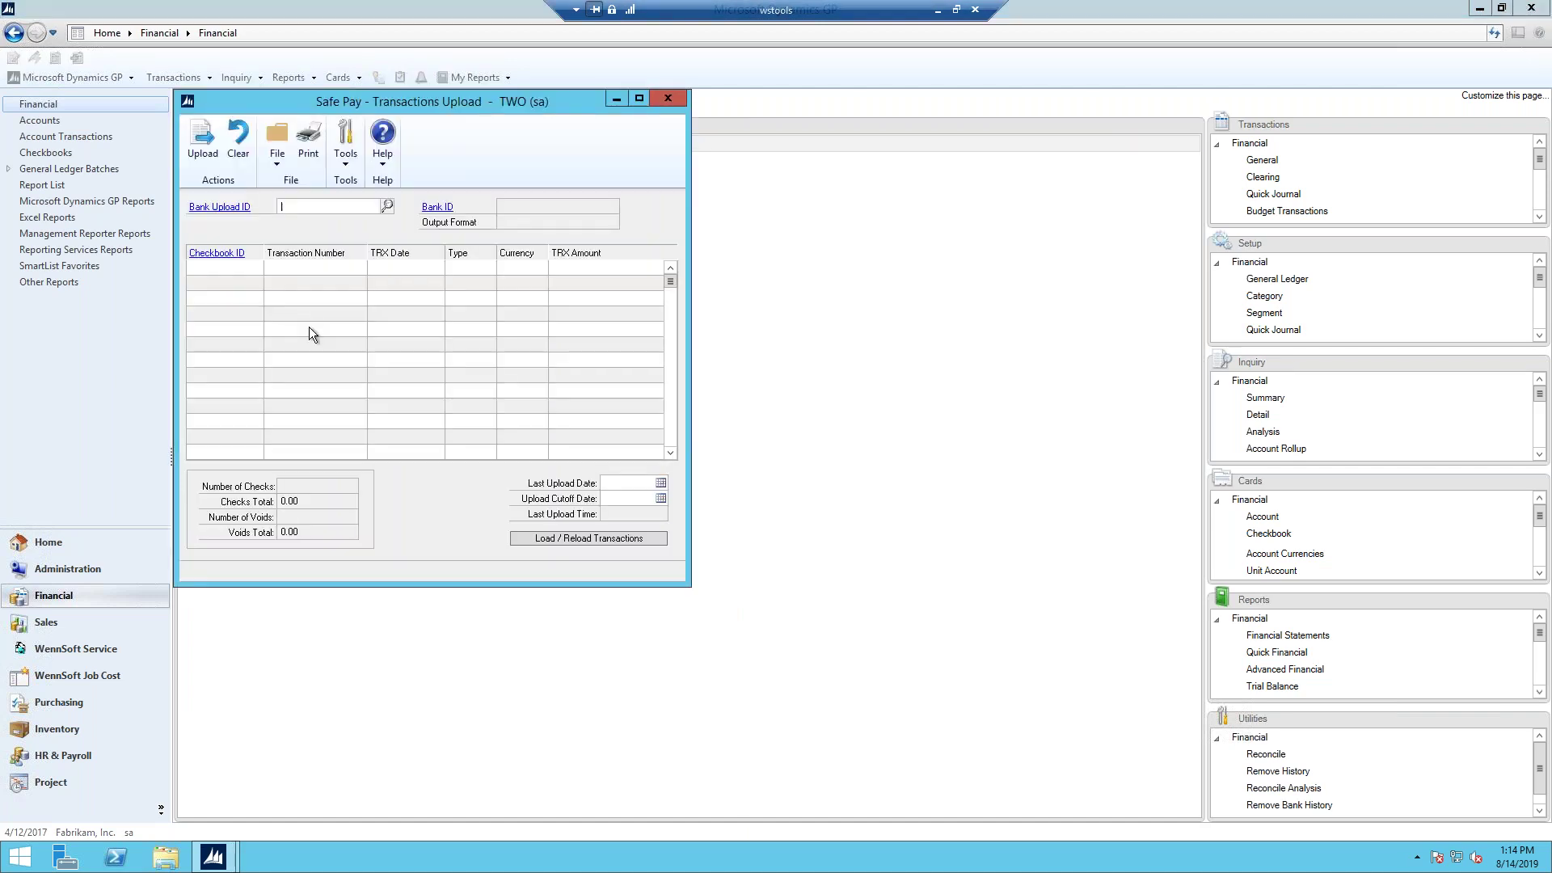
left_click(386, 207)
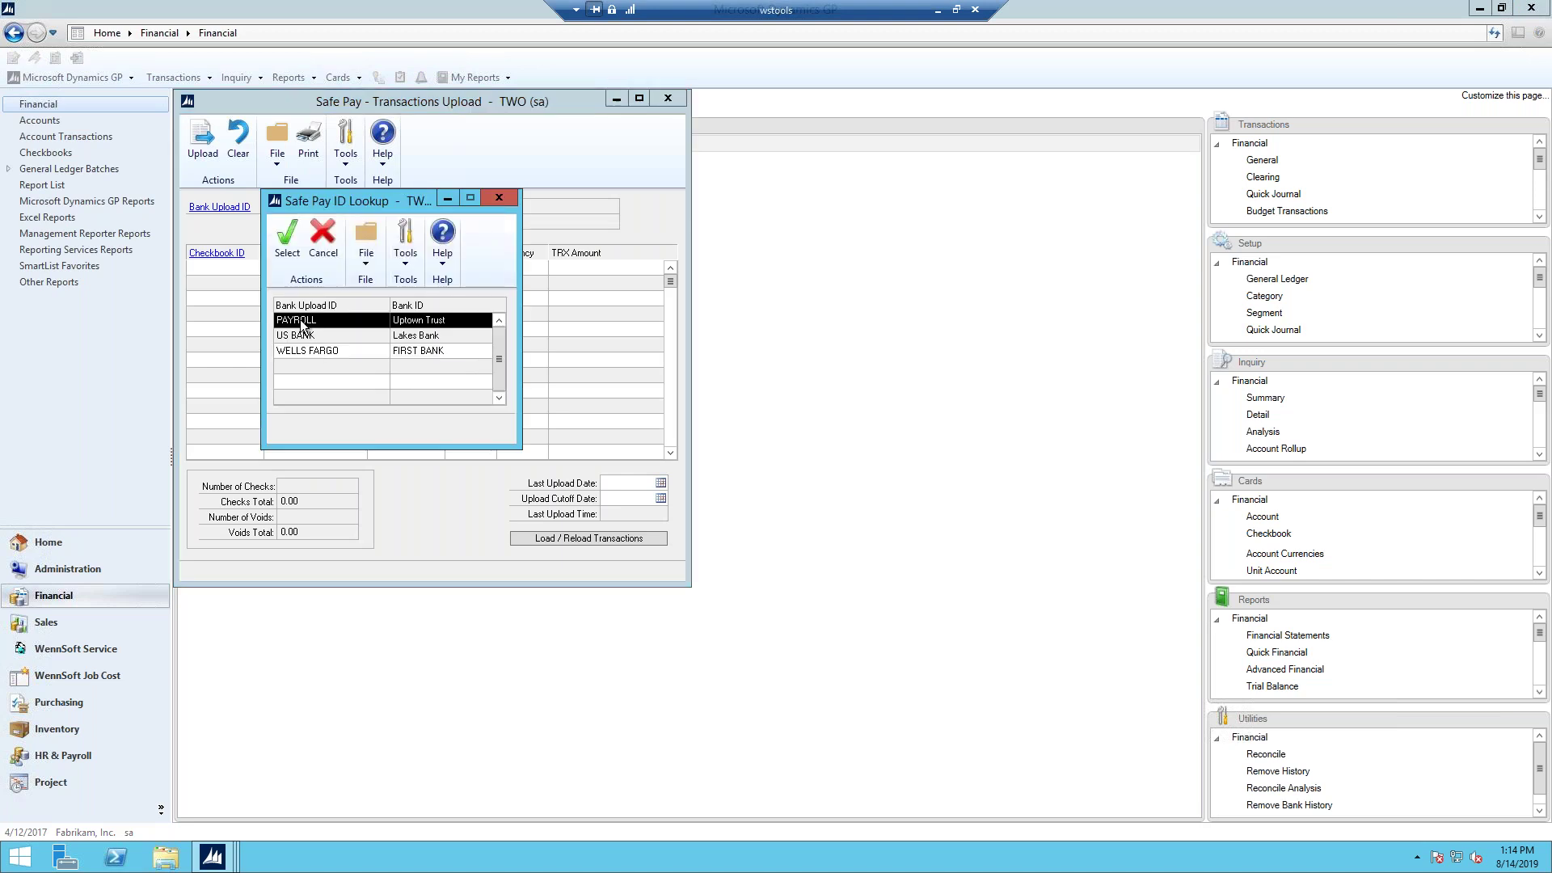
left_click(287, 239)
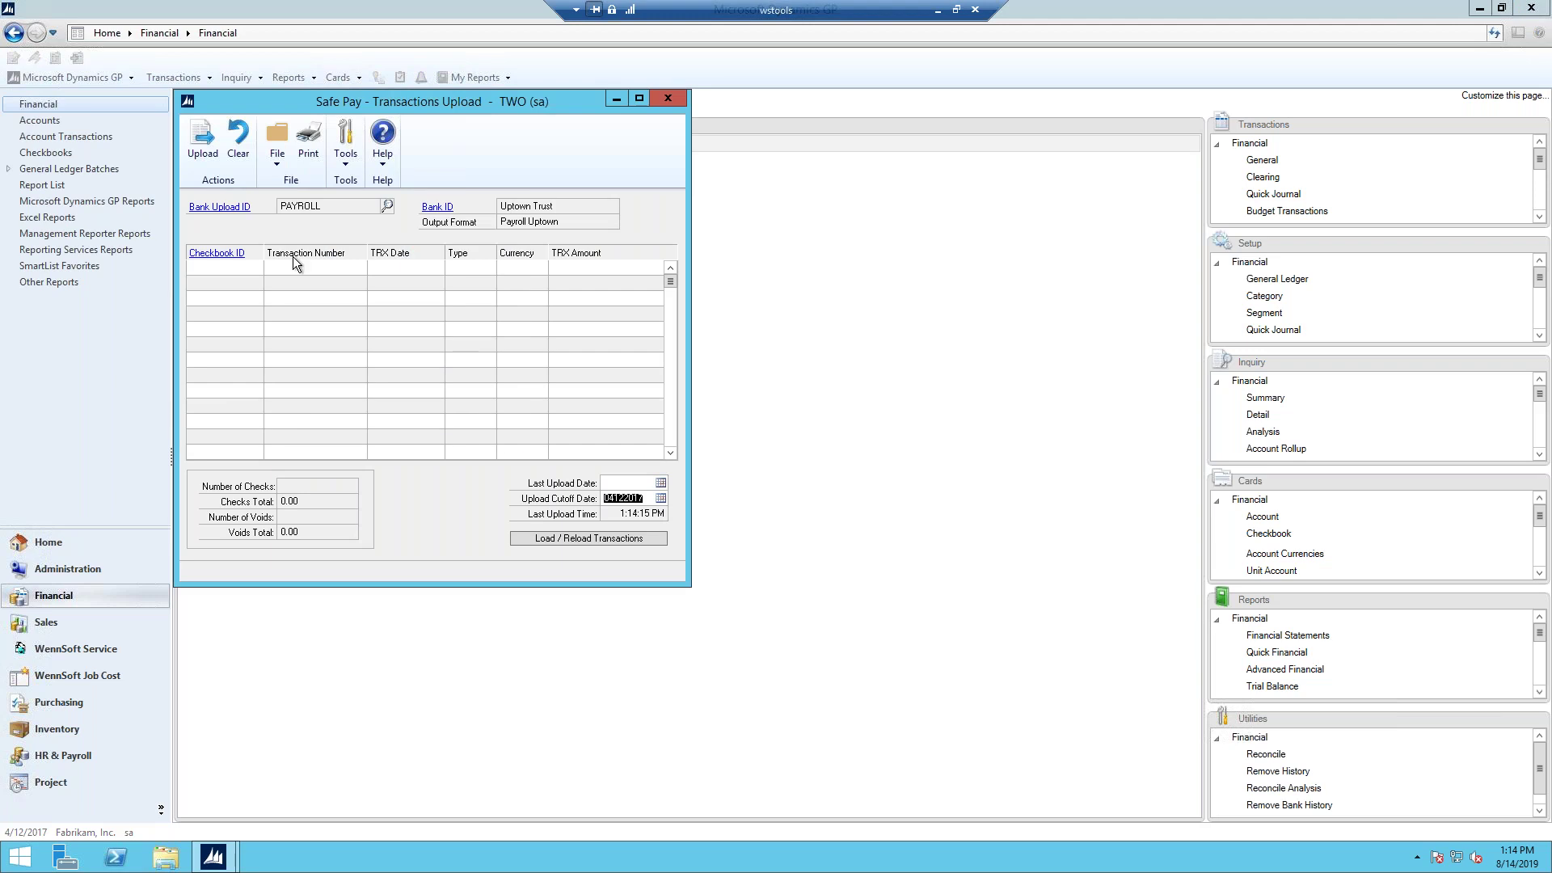
Load the PAYROLL transactions using a last upload date of 1/1/2017, and select the upload cutoff date for editing
left_click(623, 483)
type("01")
type("0117")
key("Tab")
left_click(606, 547)
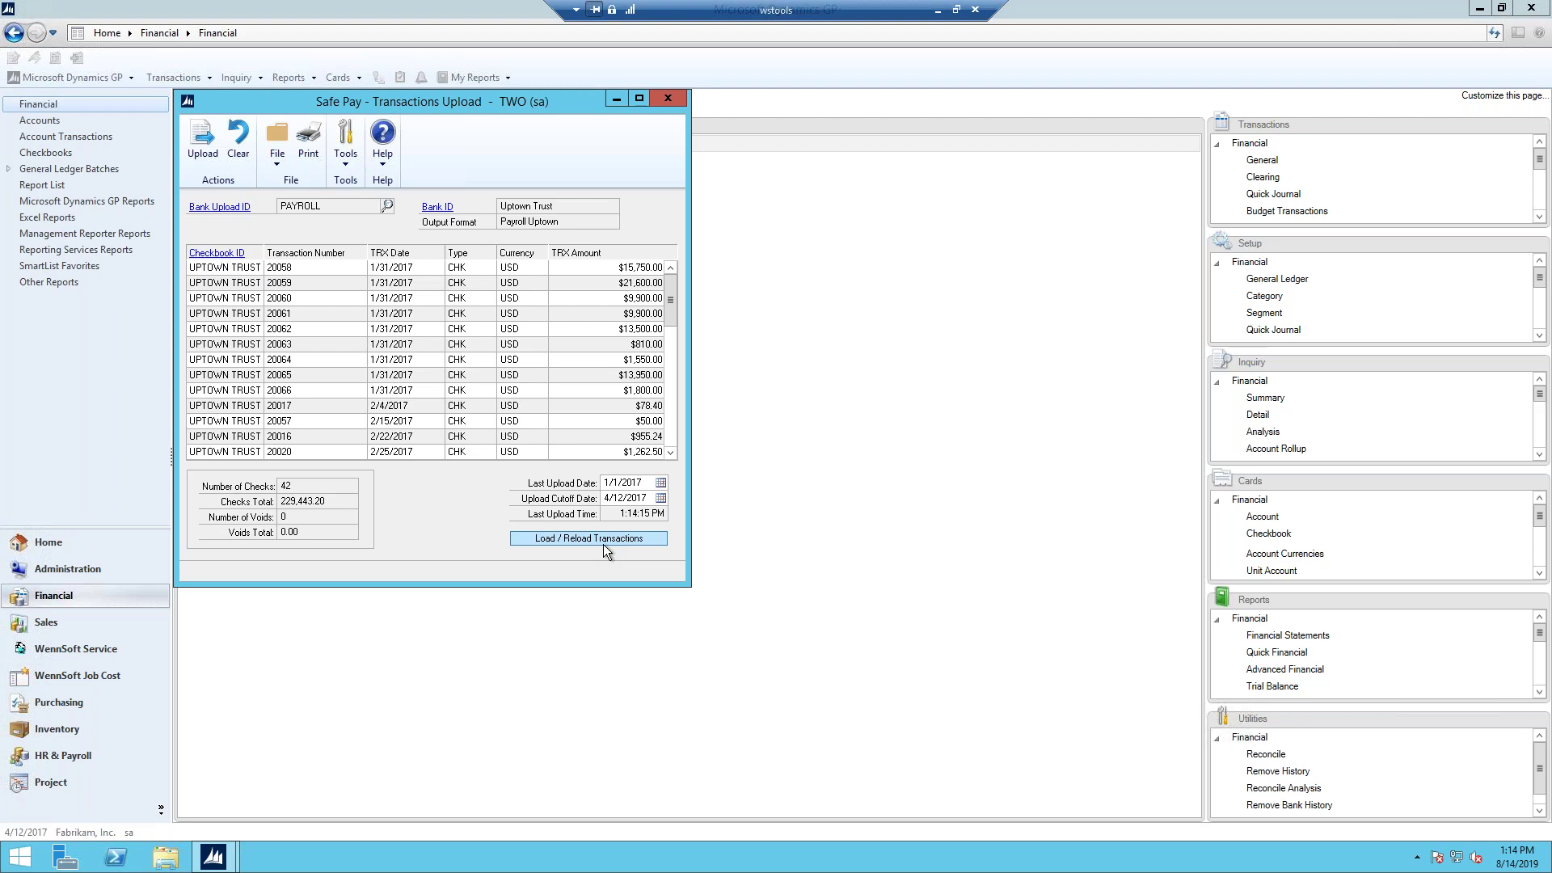
left_click(626, 499)
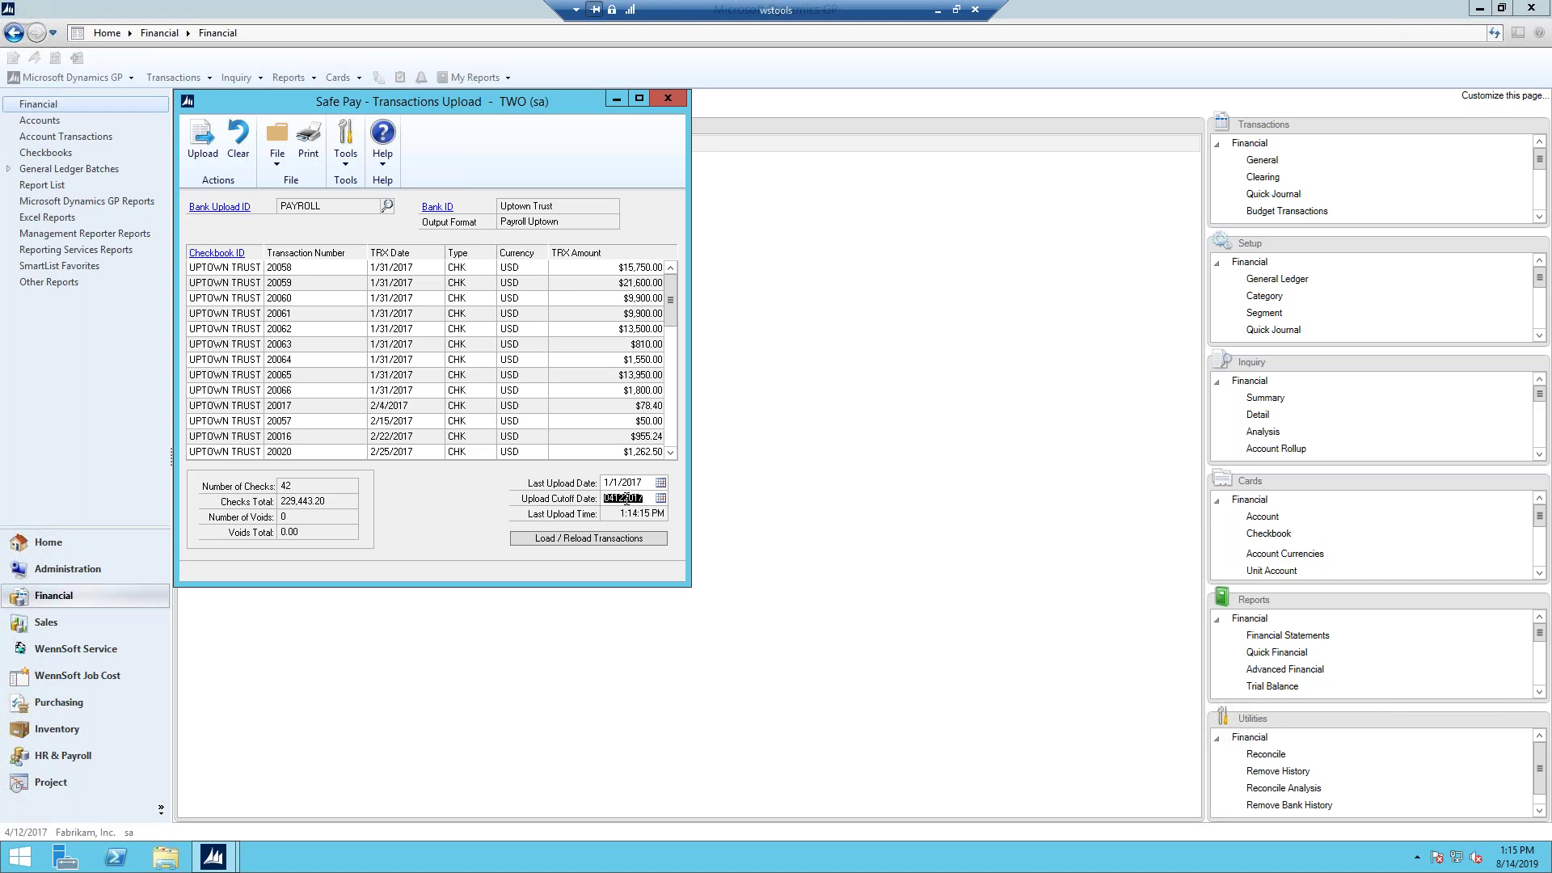
Set the PAYROLL upload cutoff date to 3/1/2017, reload the transactions, and review the resulting list
type("030117")
key("Tab")
left_click(601, 540)
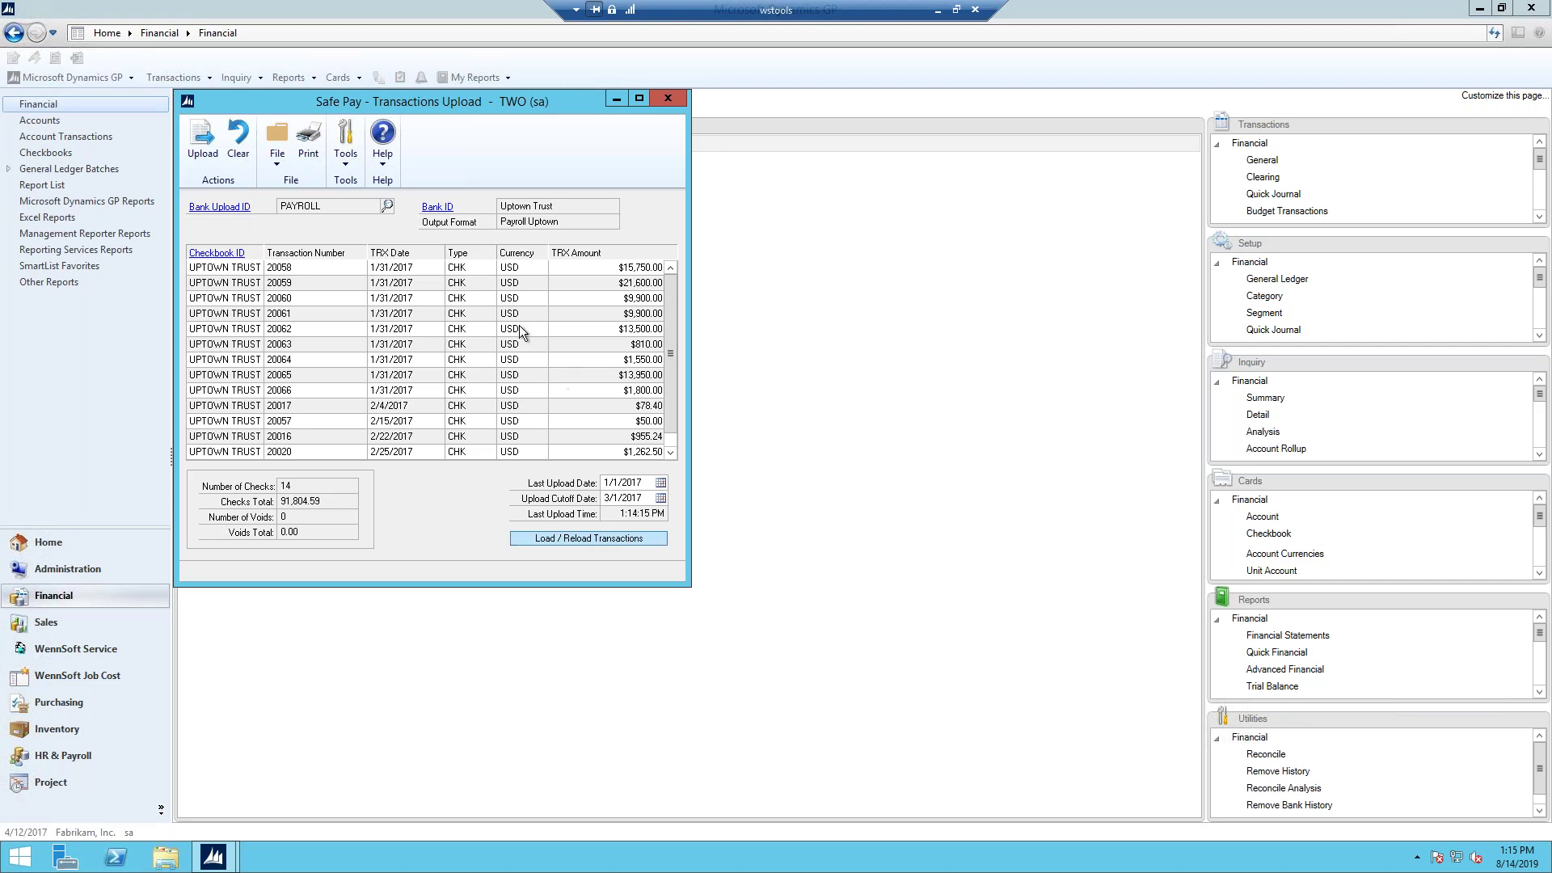
left_click_drag(666, 360, 668, 402)
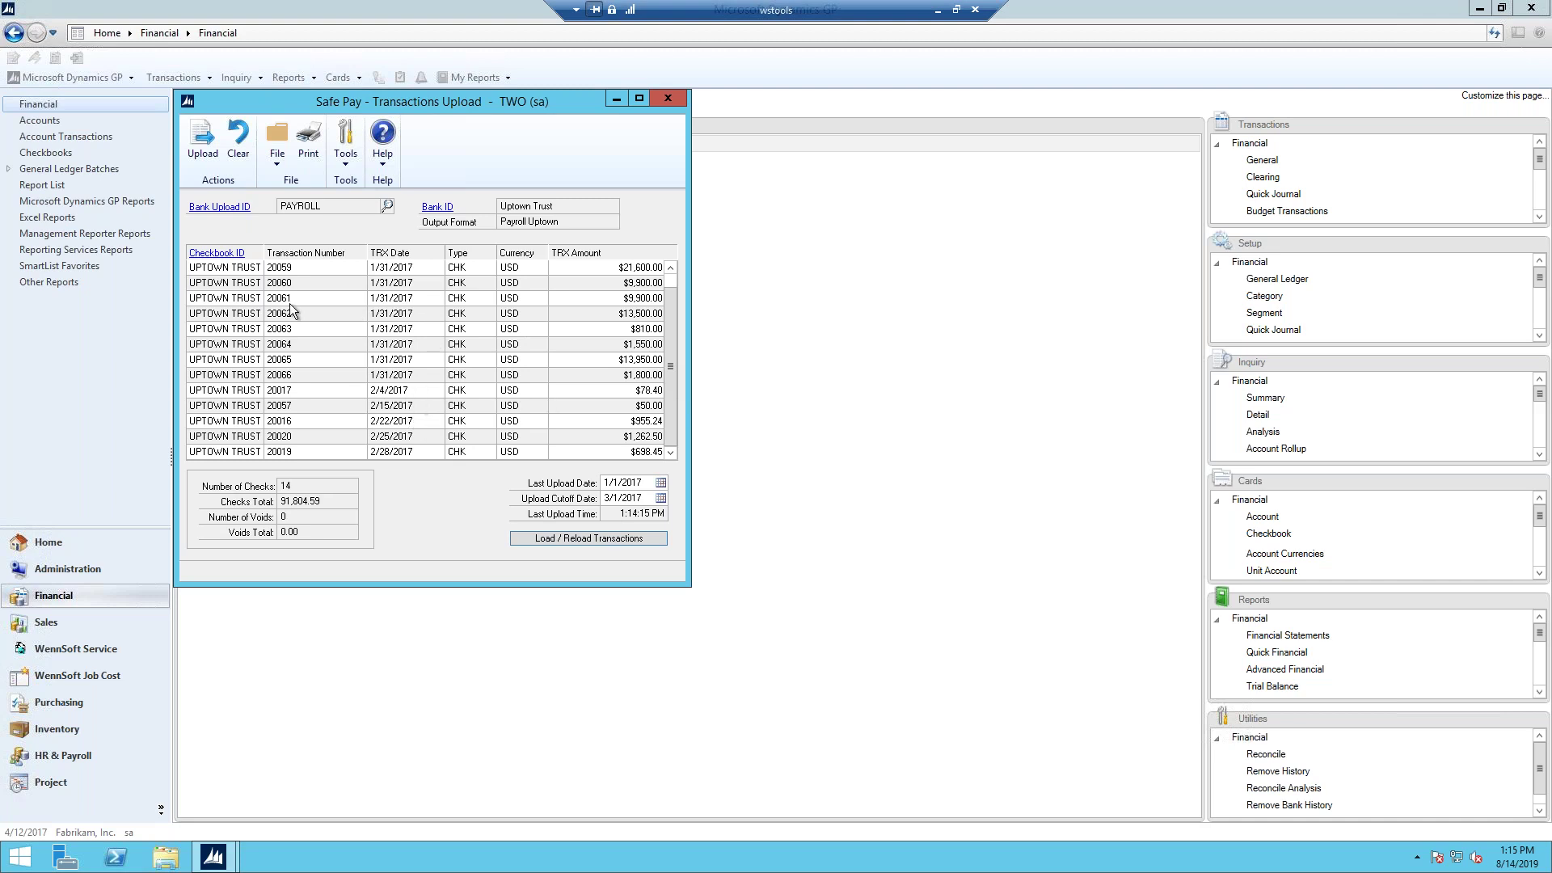
Upload the loaded PAYROLL transactions and mark the upload successful with "Clear History" as the confirmation number
left_click(204, 149)
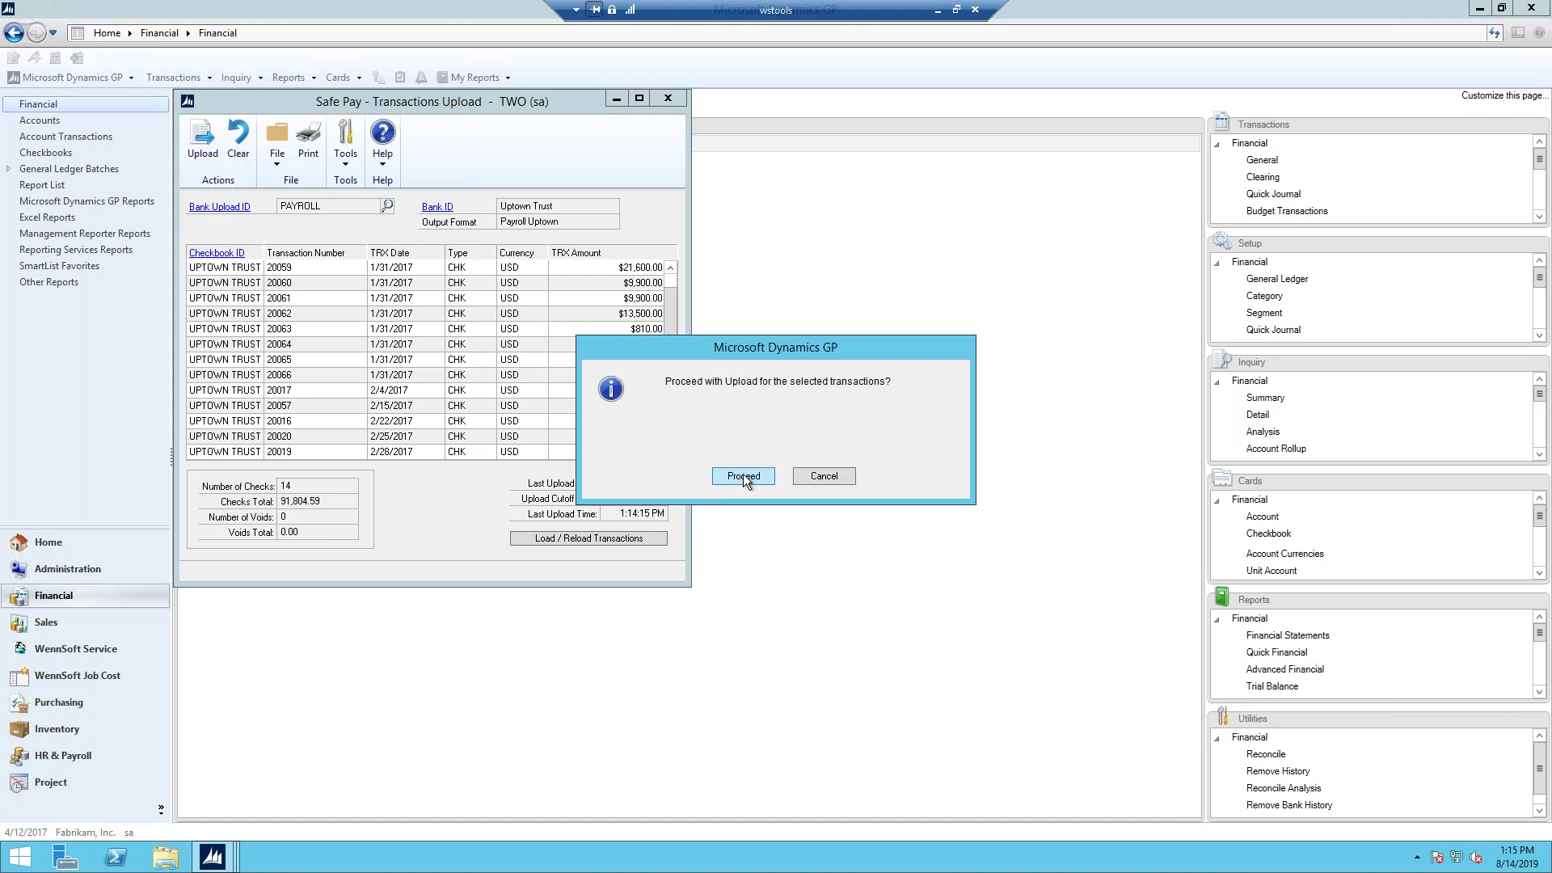
left_click(741, 475)
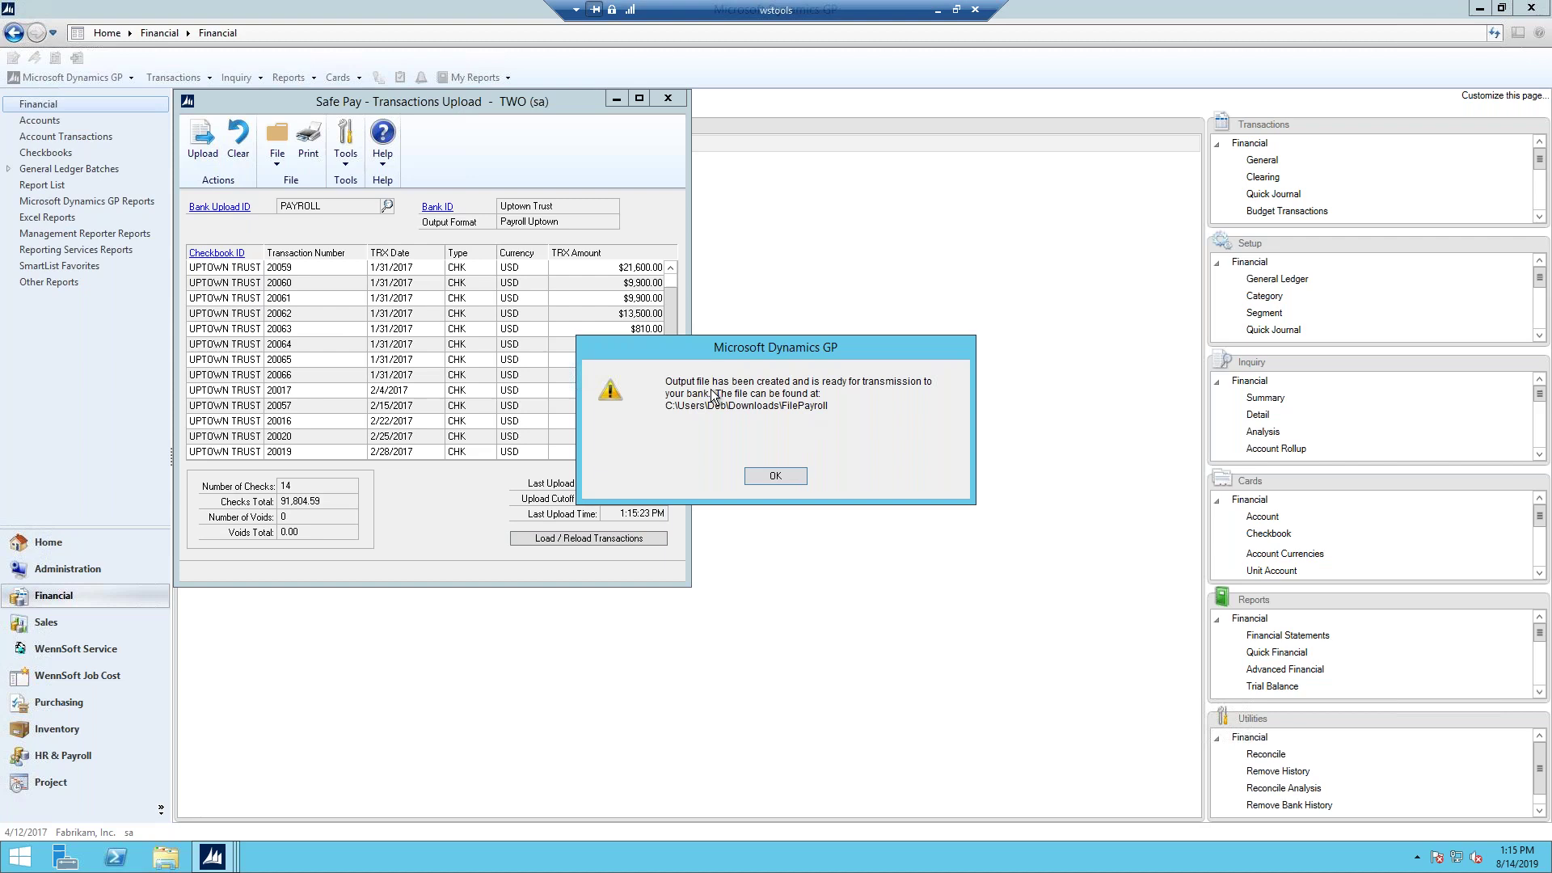
left_click(774, 476)
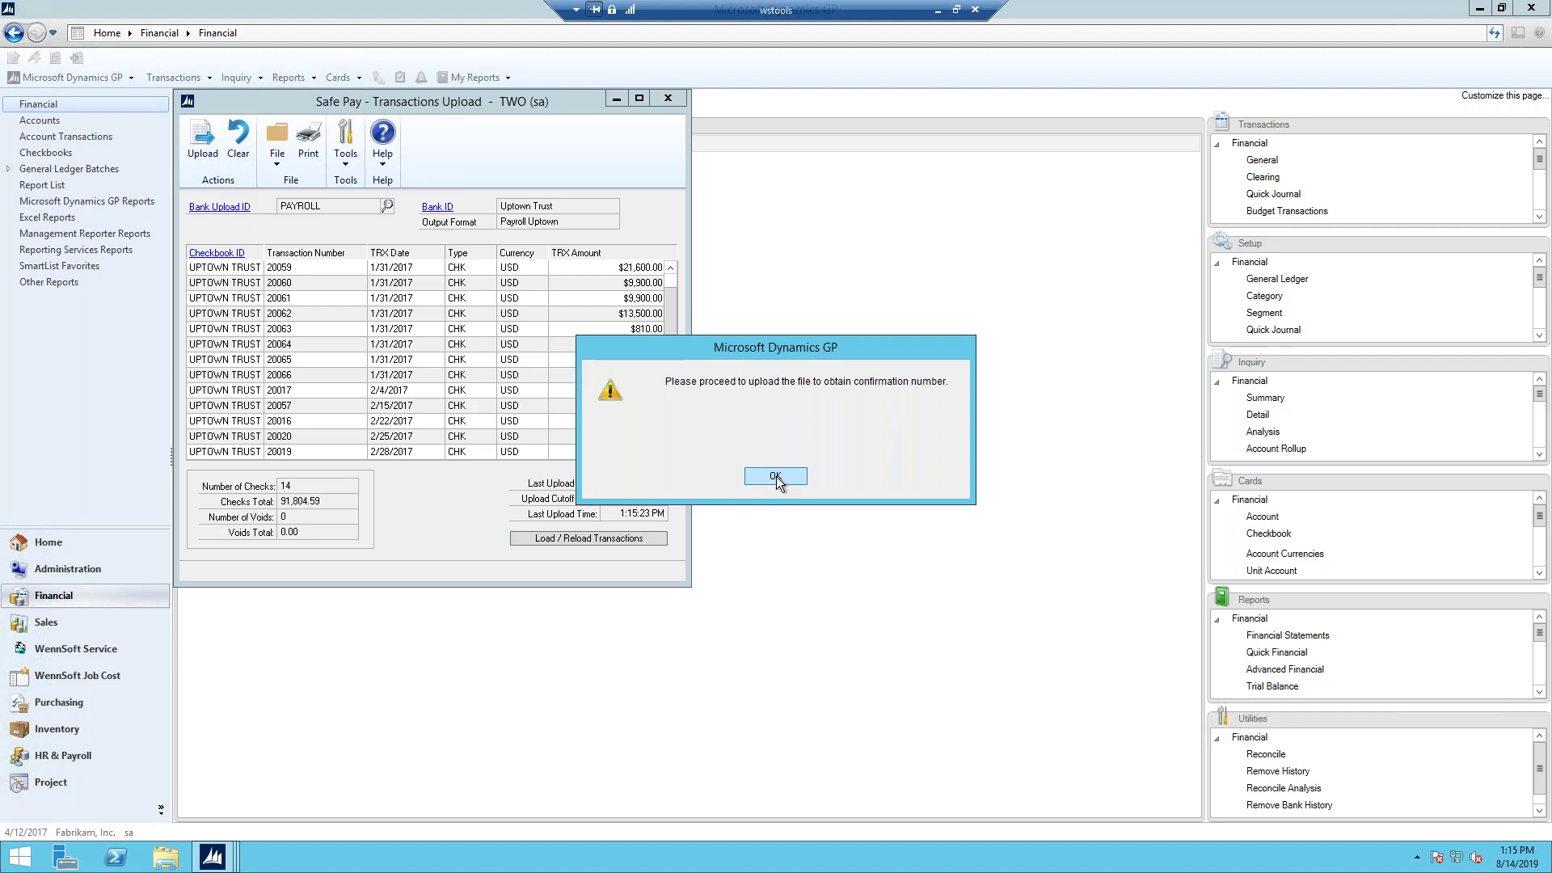
left_click(774, 476)
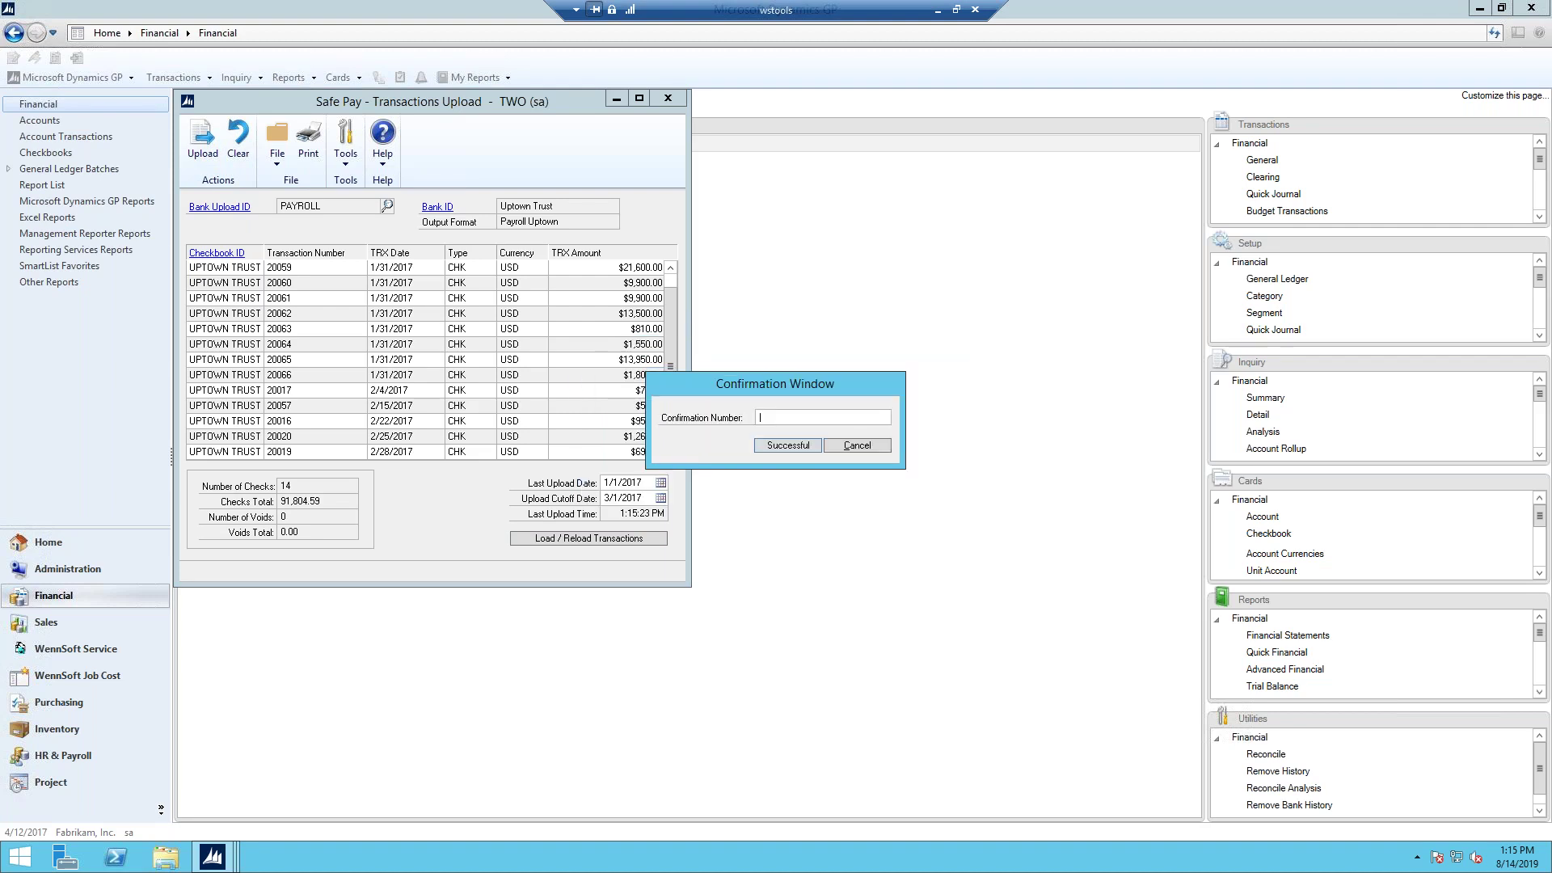
type("Clear History")
left_click(788, 449)
Output the Safe Pay Uploaded Transactions report to the screen, review it at full size, and close it
left_click(841, 533)
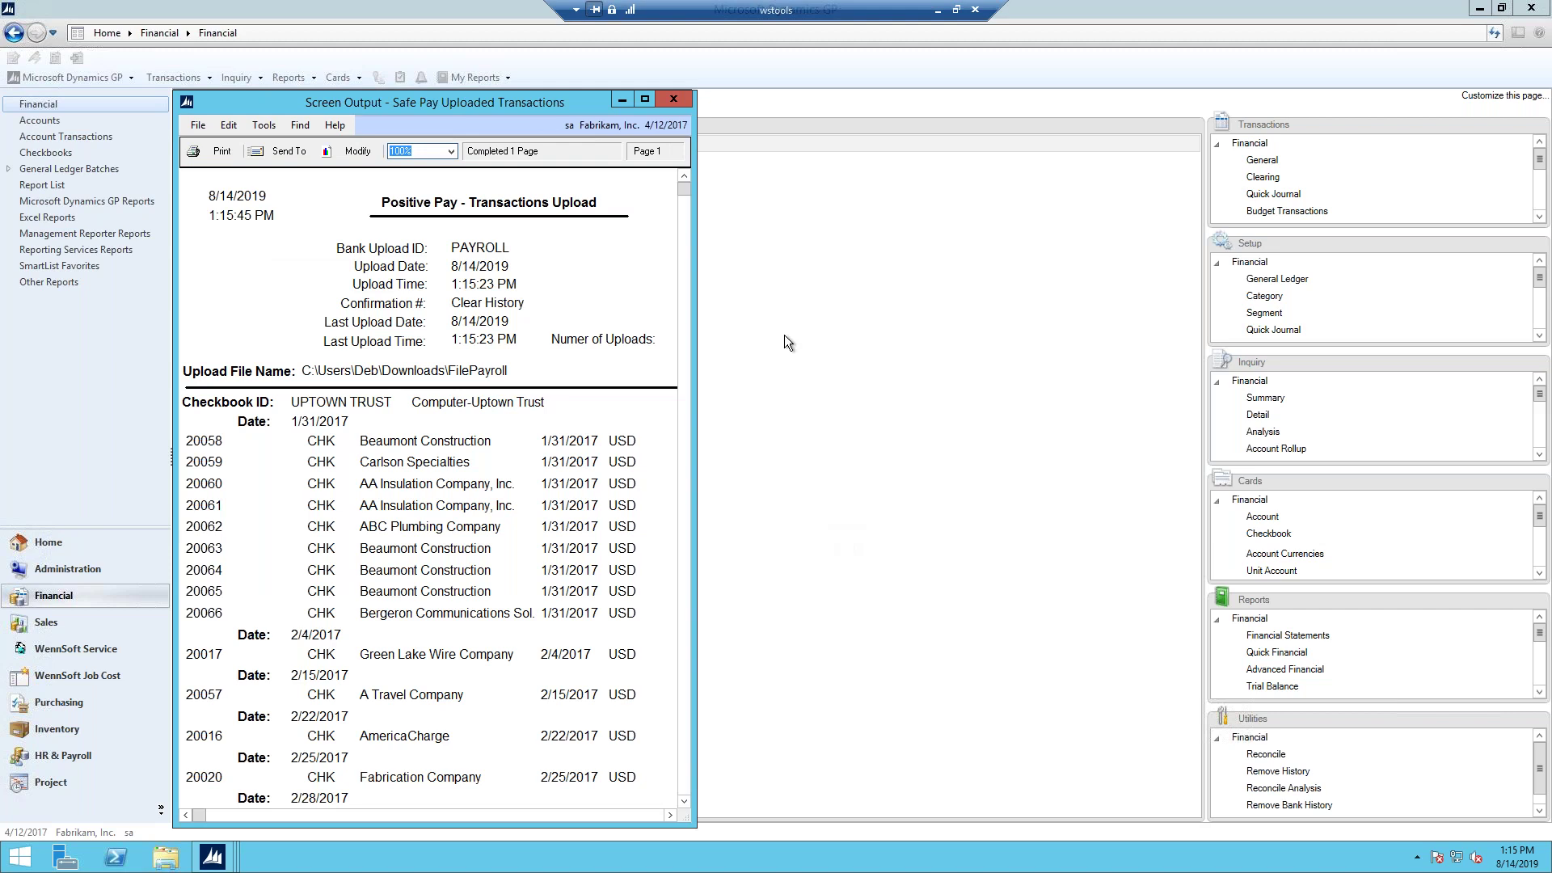
left_click(643, 102)
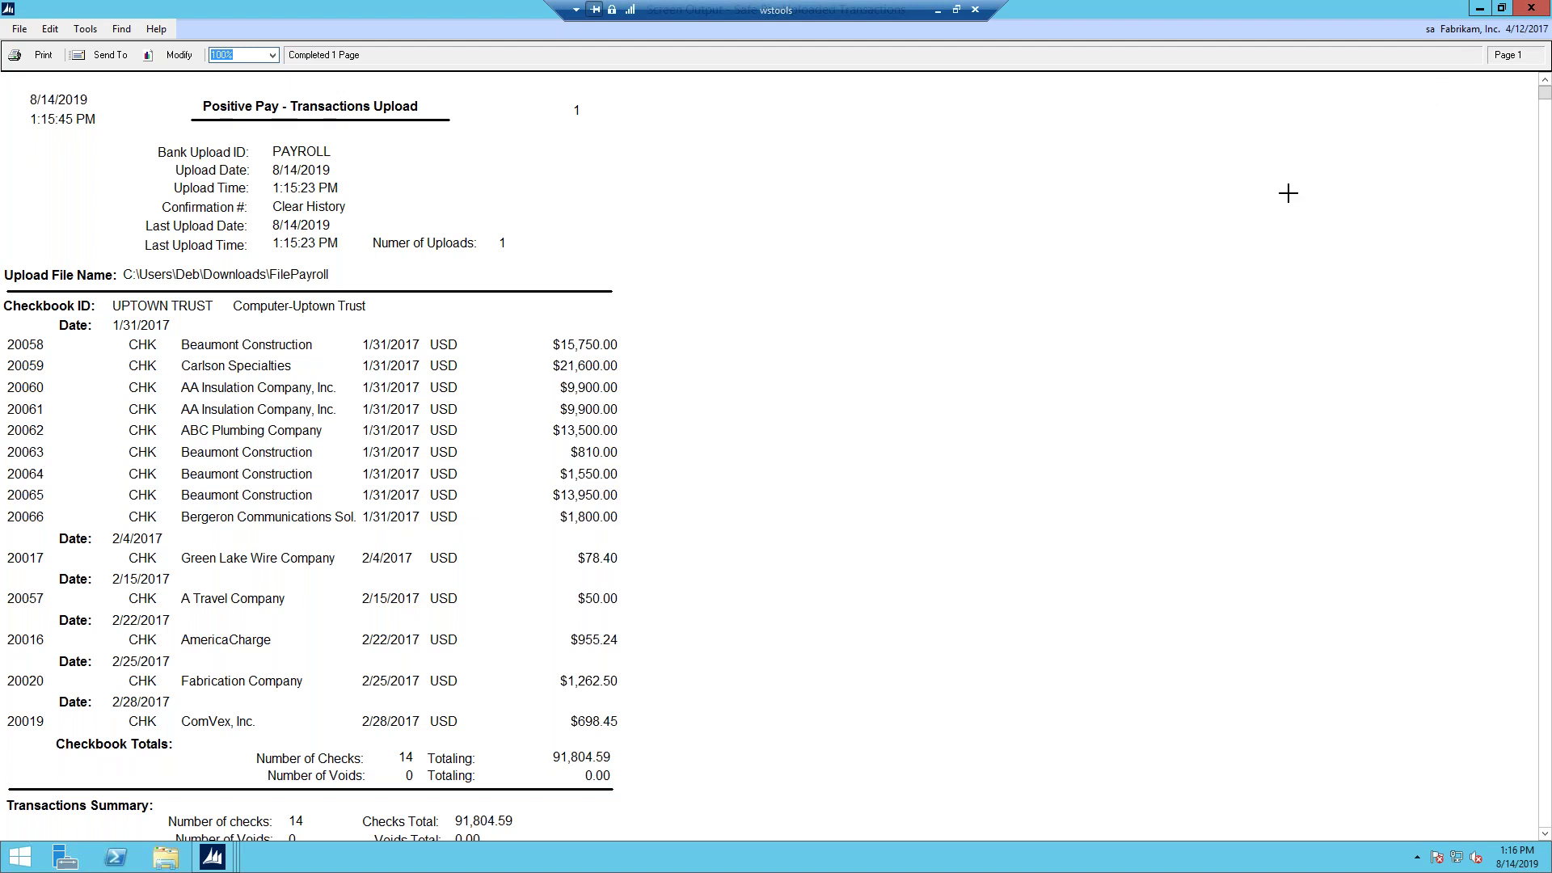
left_click(1531, 8)
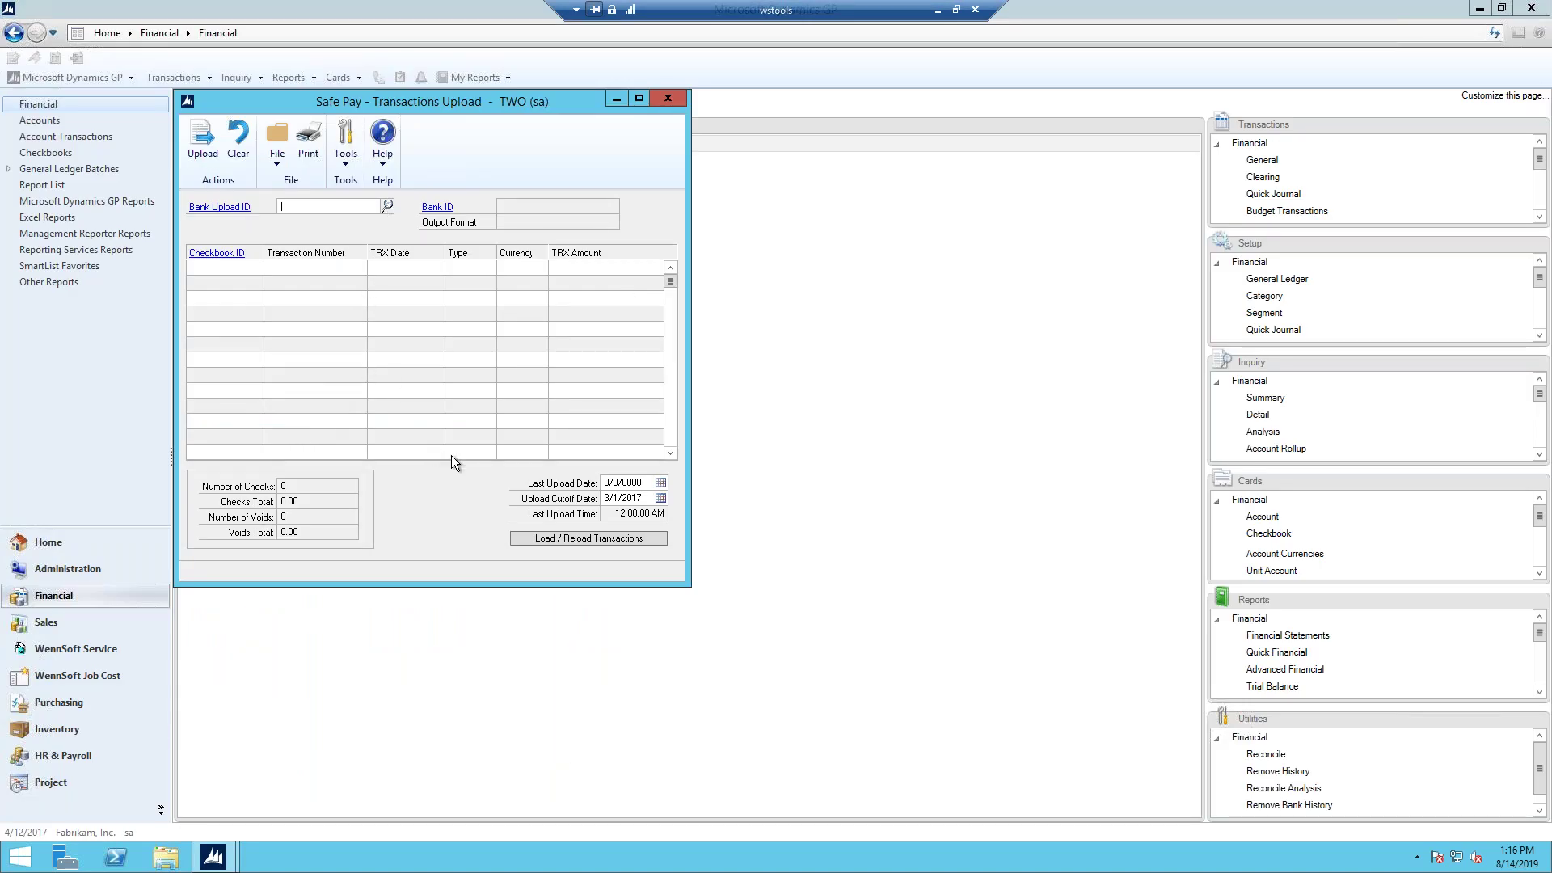
Open FilePayroll from the Downloads folder in Notepad, examine its check number and amount fields, and close the file and folder
left_click(165, 857)
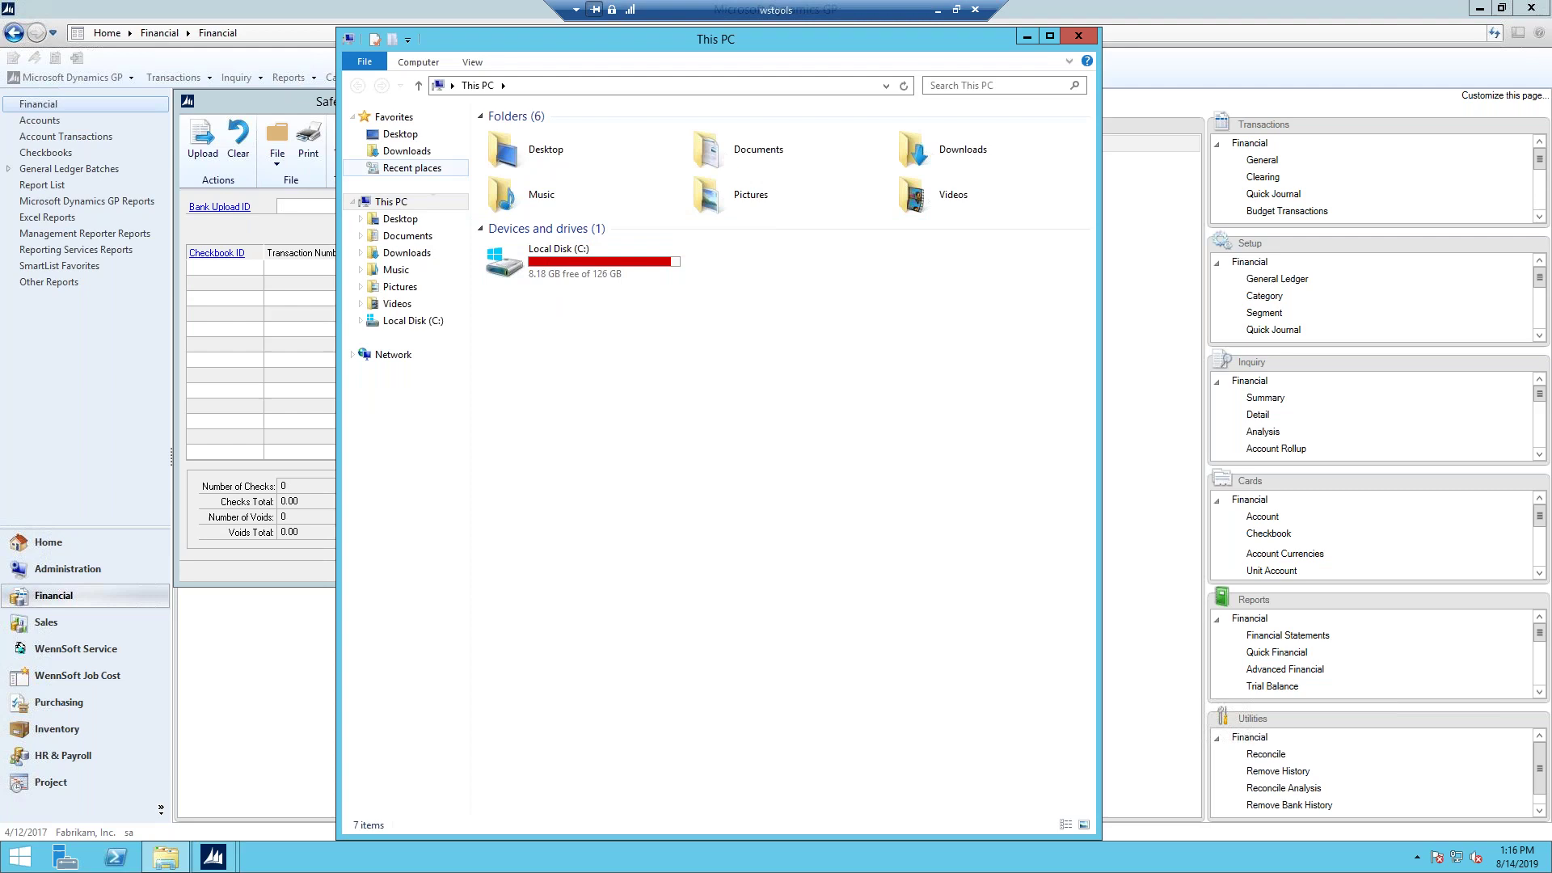
left_click(406, 151)
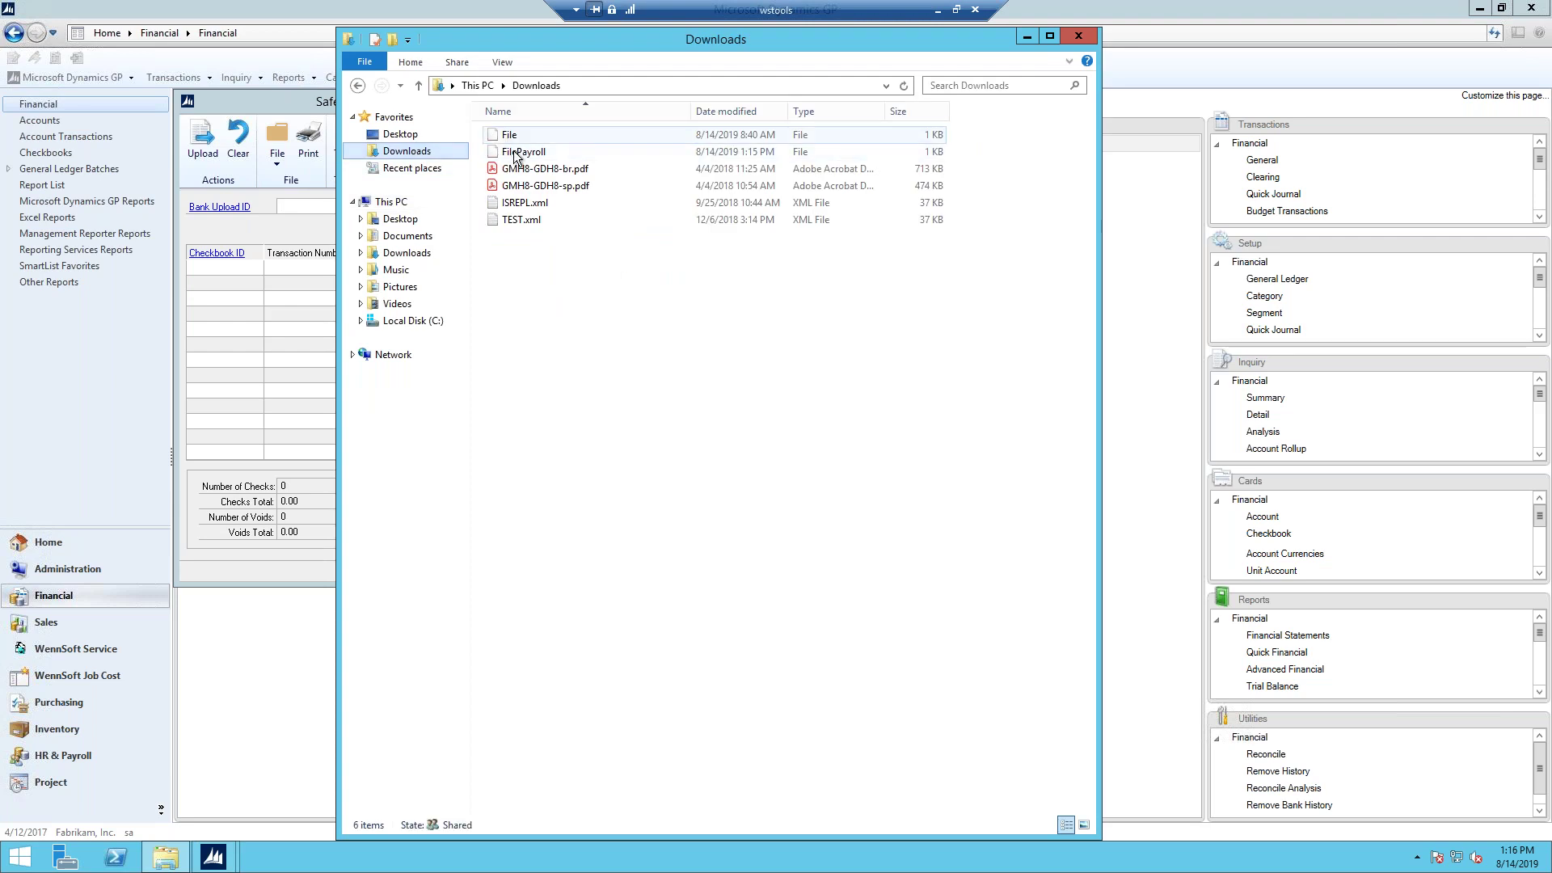
double_click(515, 155)
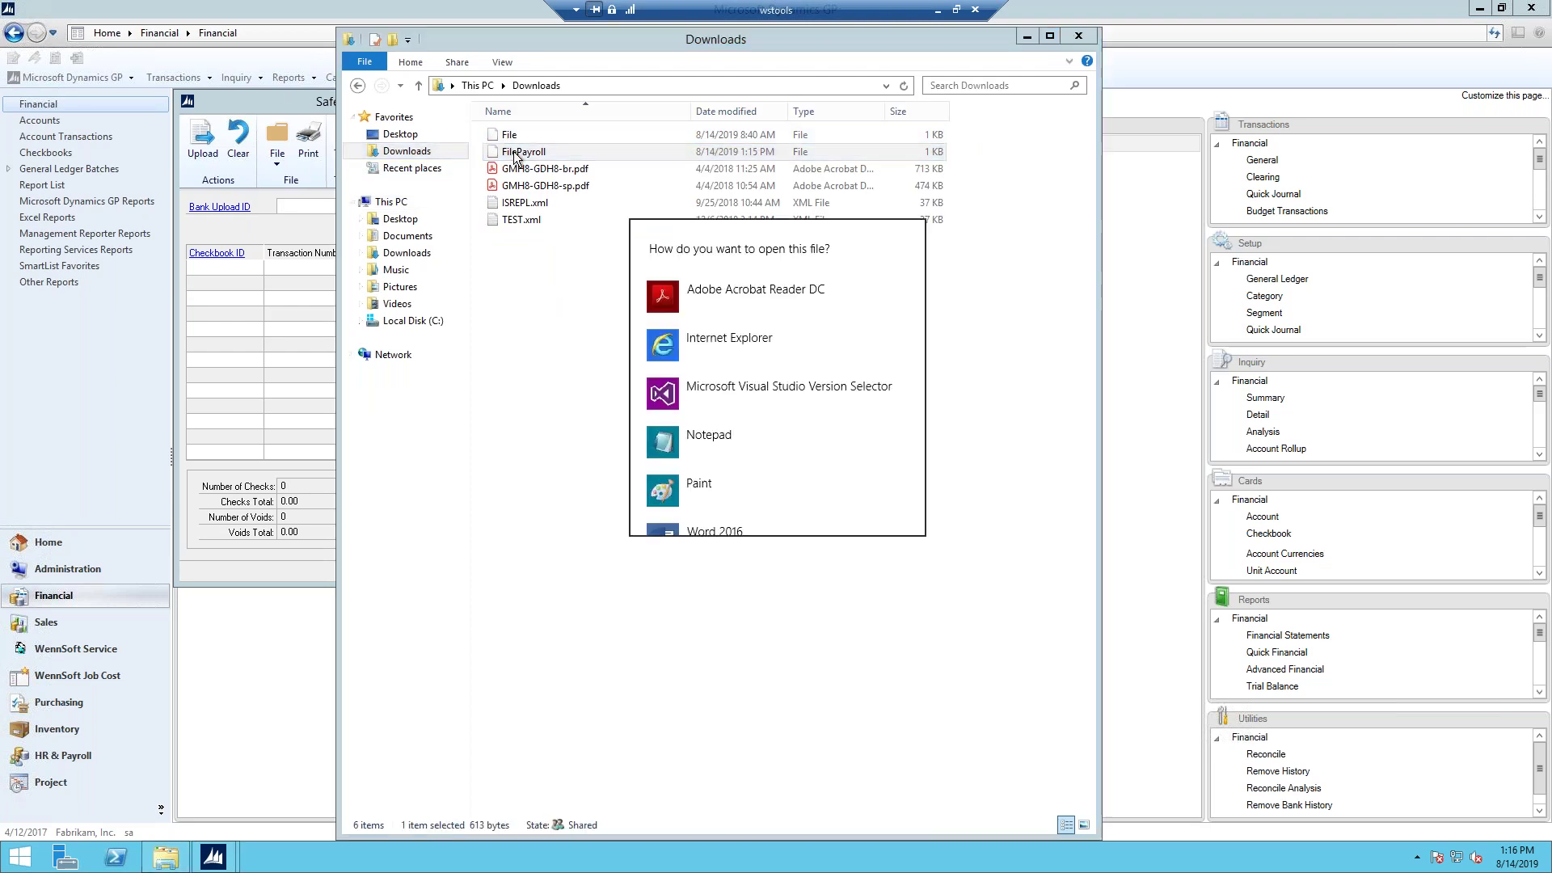
left_click(702, 440)
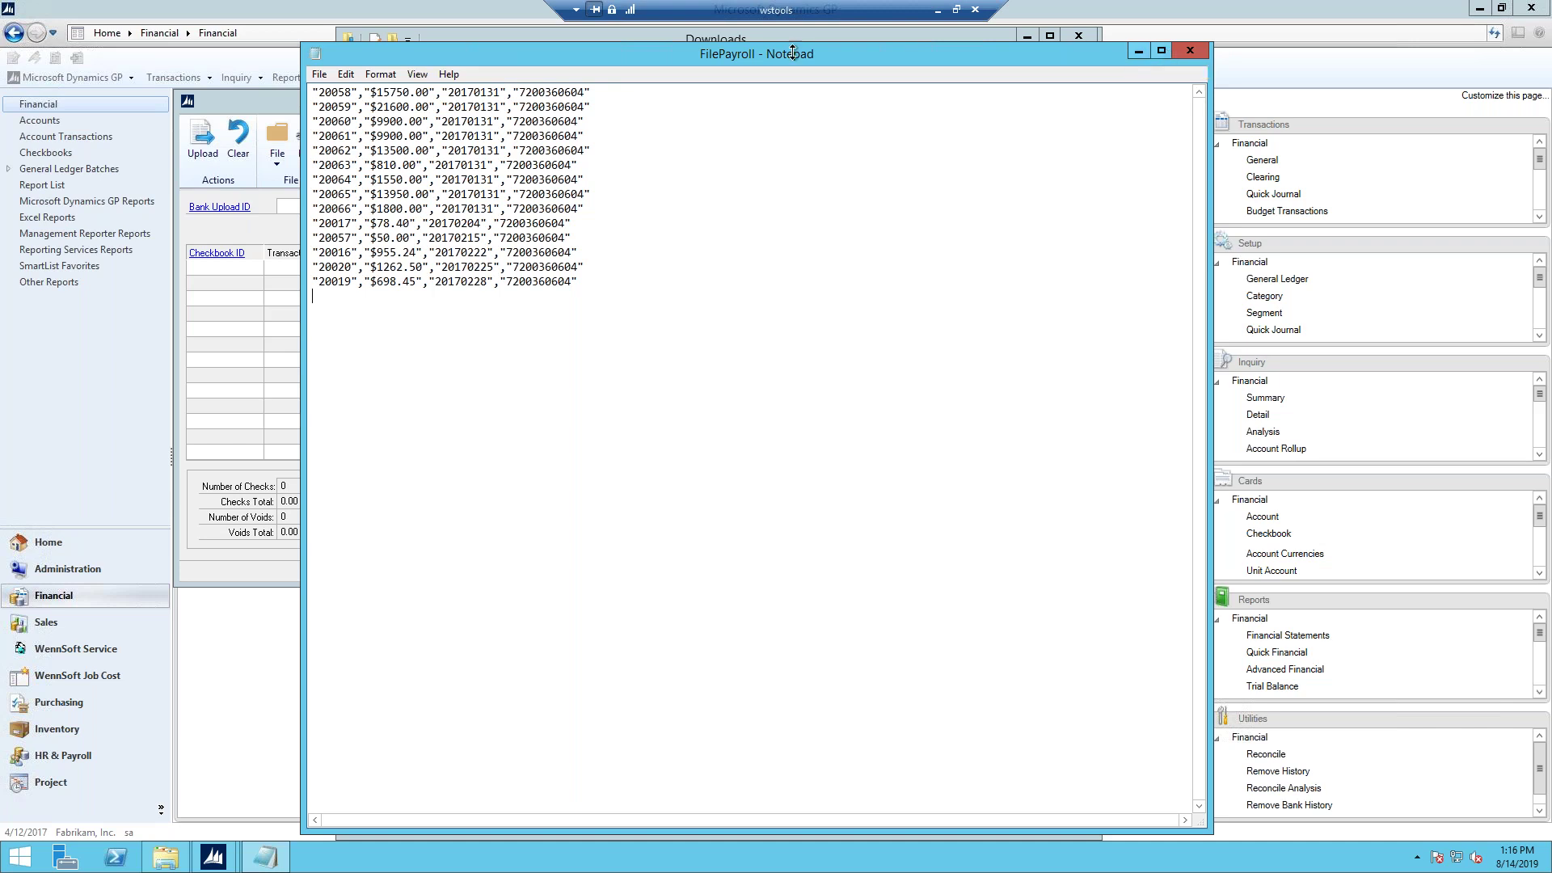
left_click_drag(317, 92, 350, 95)
left_click_drag(376, 92, 429, 92)
left_click(1185, 53)
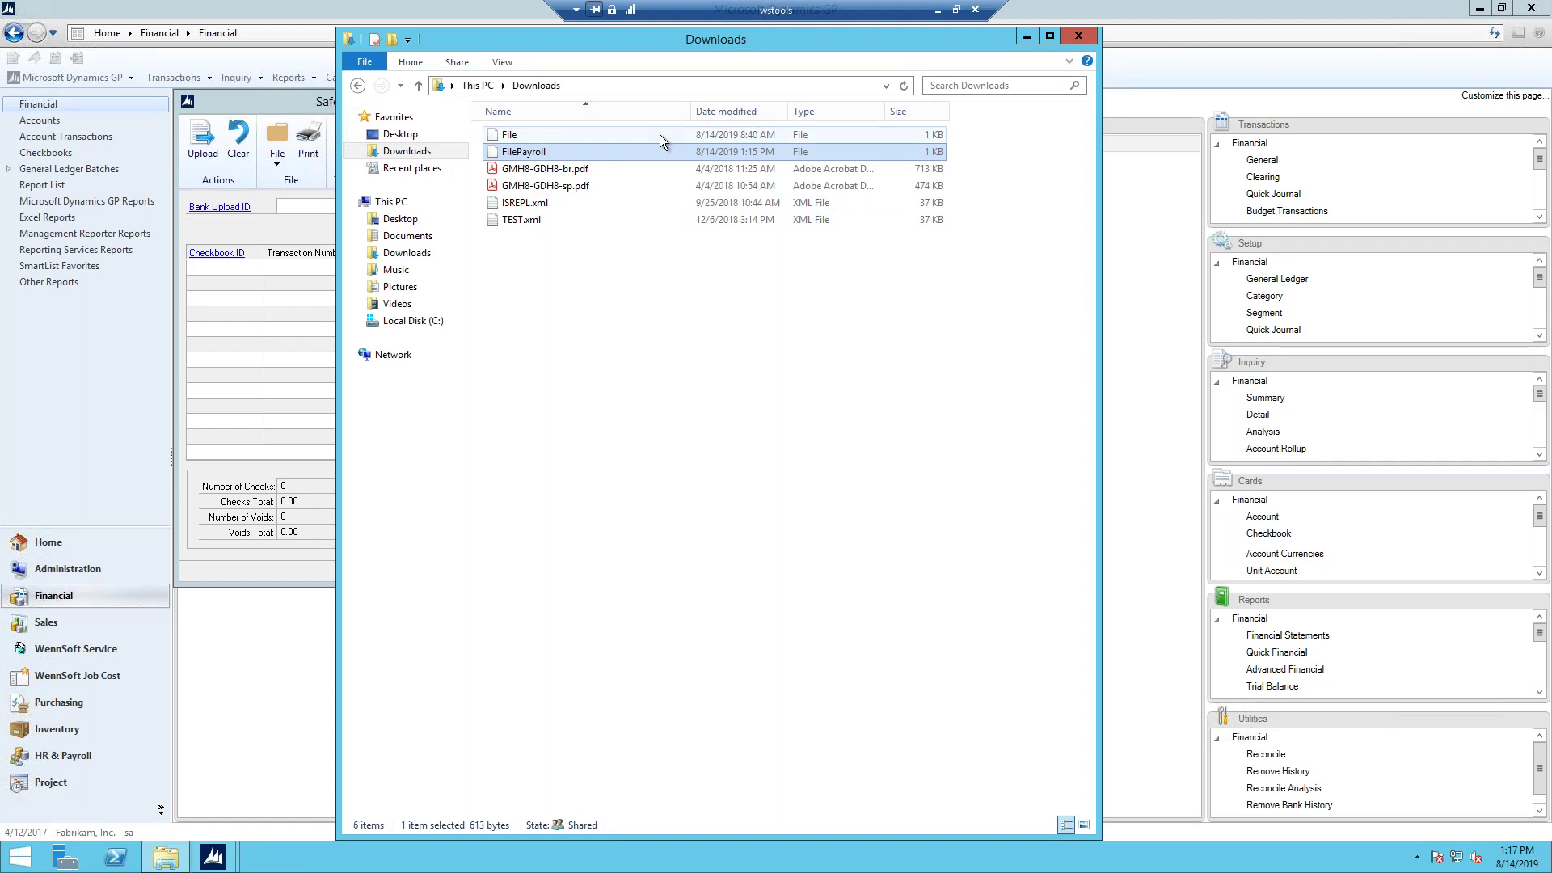
left_click(1079, 39)
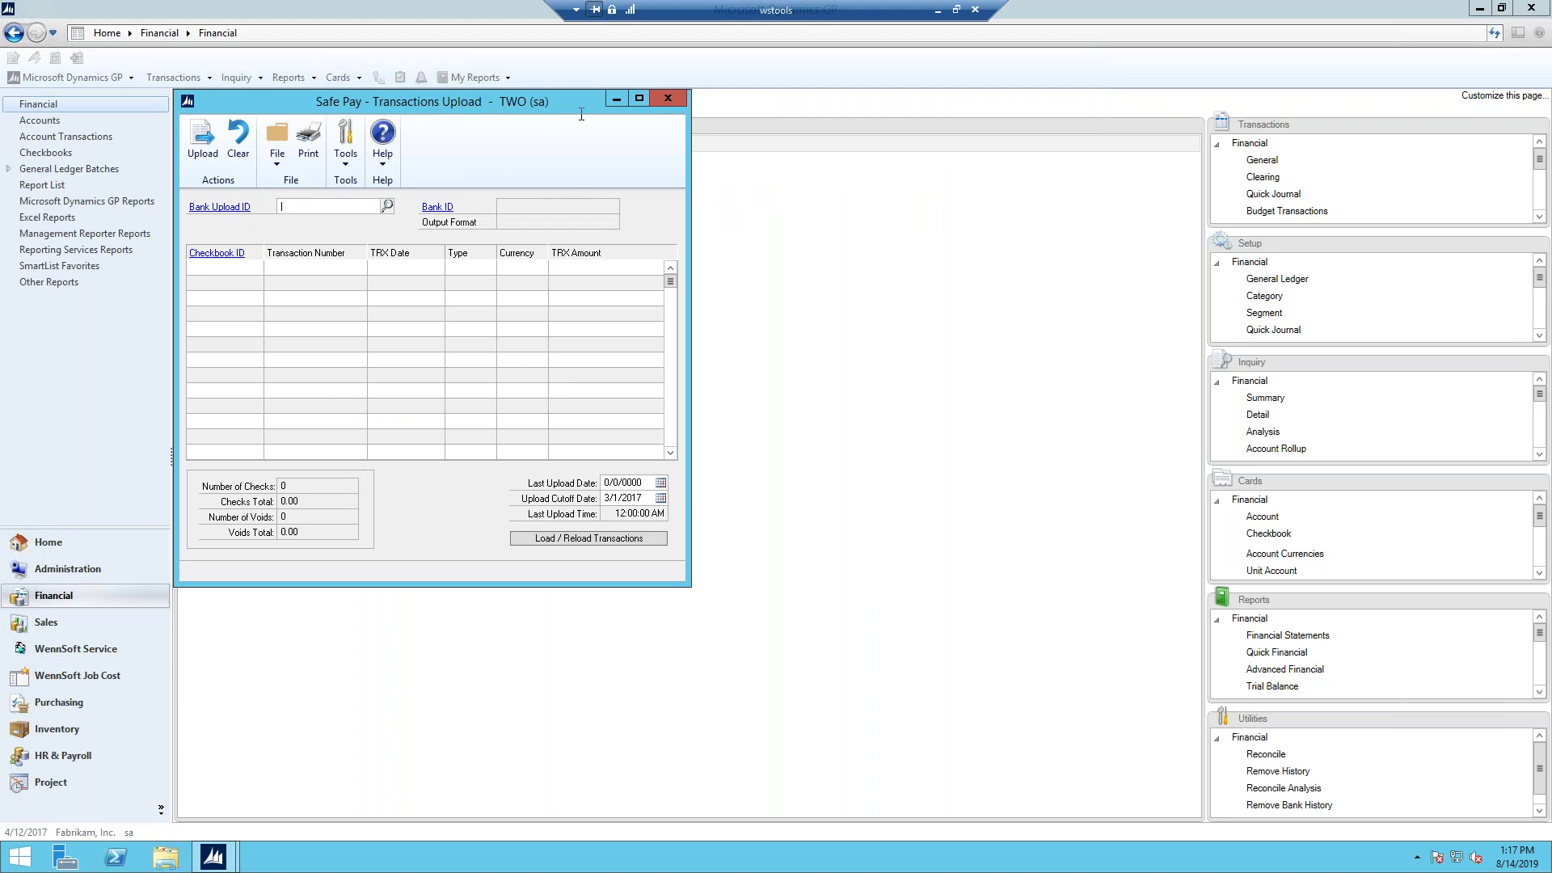
Look at the Add to Shortcuts option of the Transactions Upload window, and bring that window up from the Home shortcuts
left_click_drag(555, 101, 875, 111)
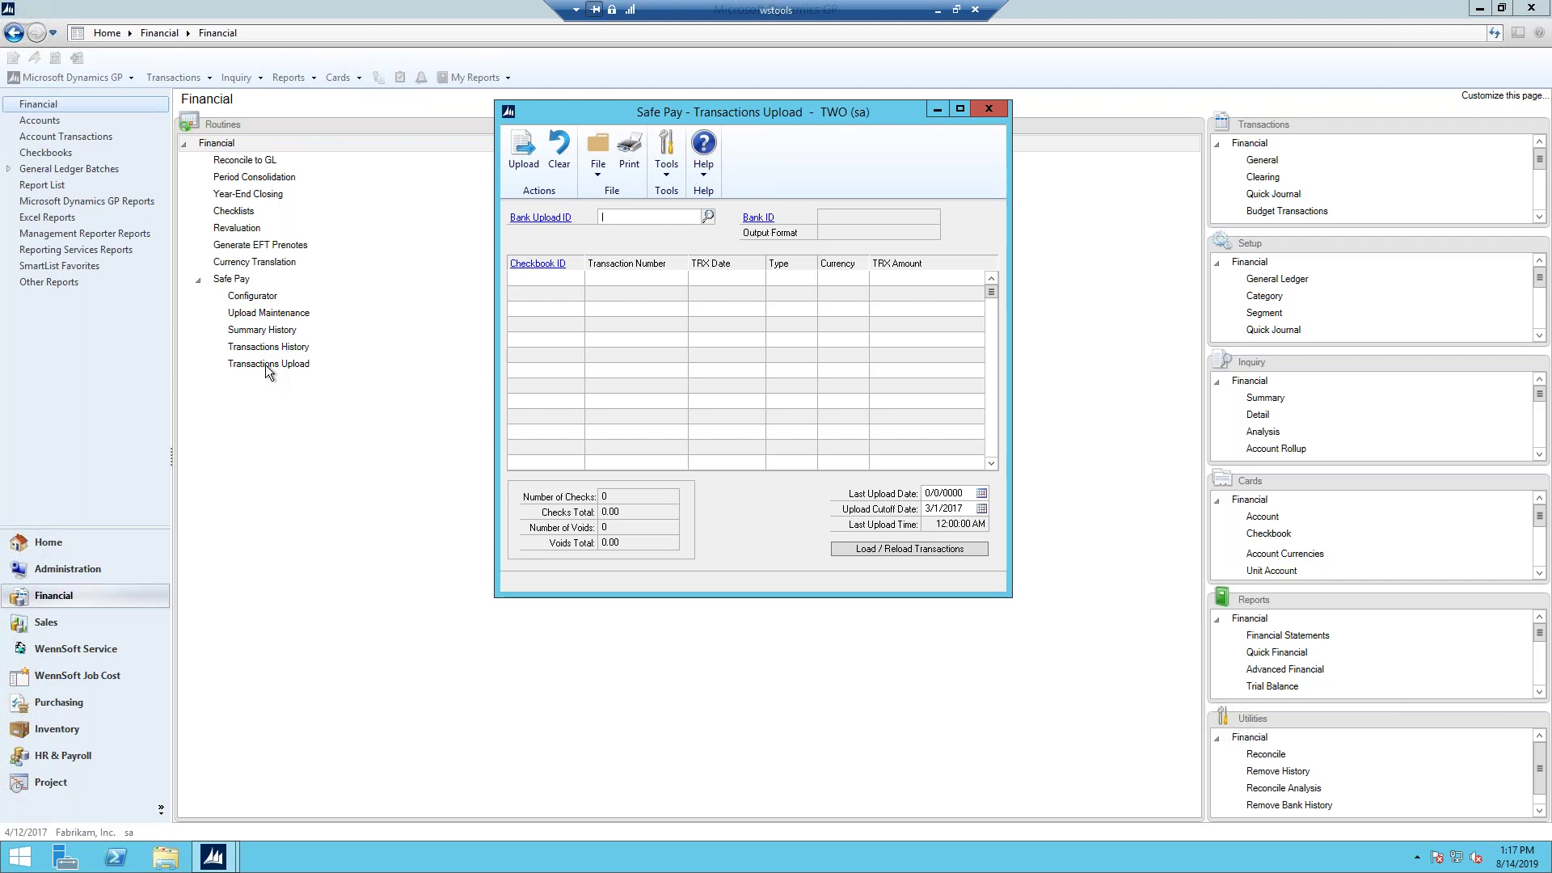
left_click(598, 162)
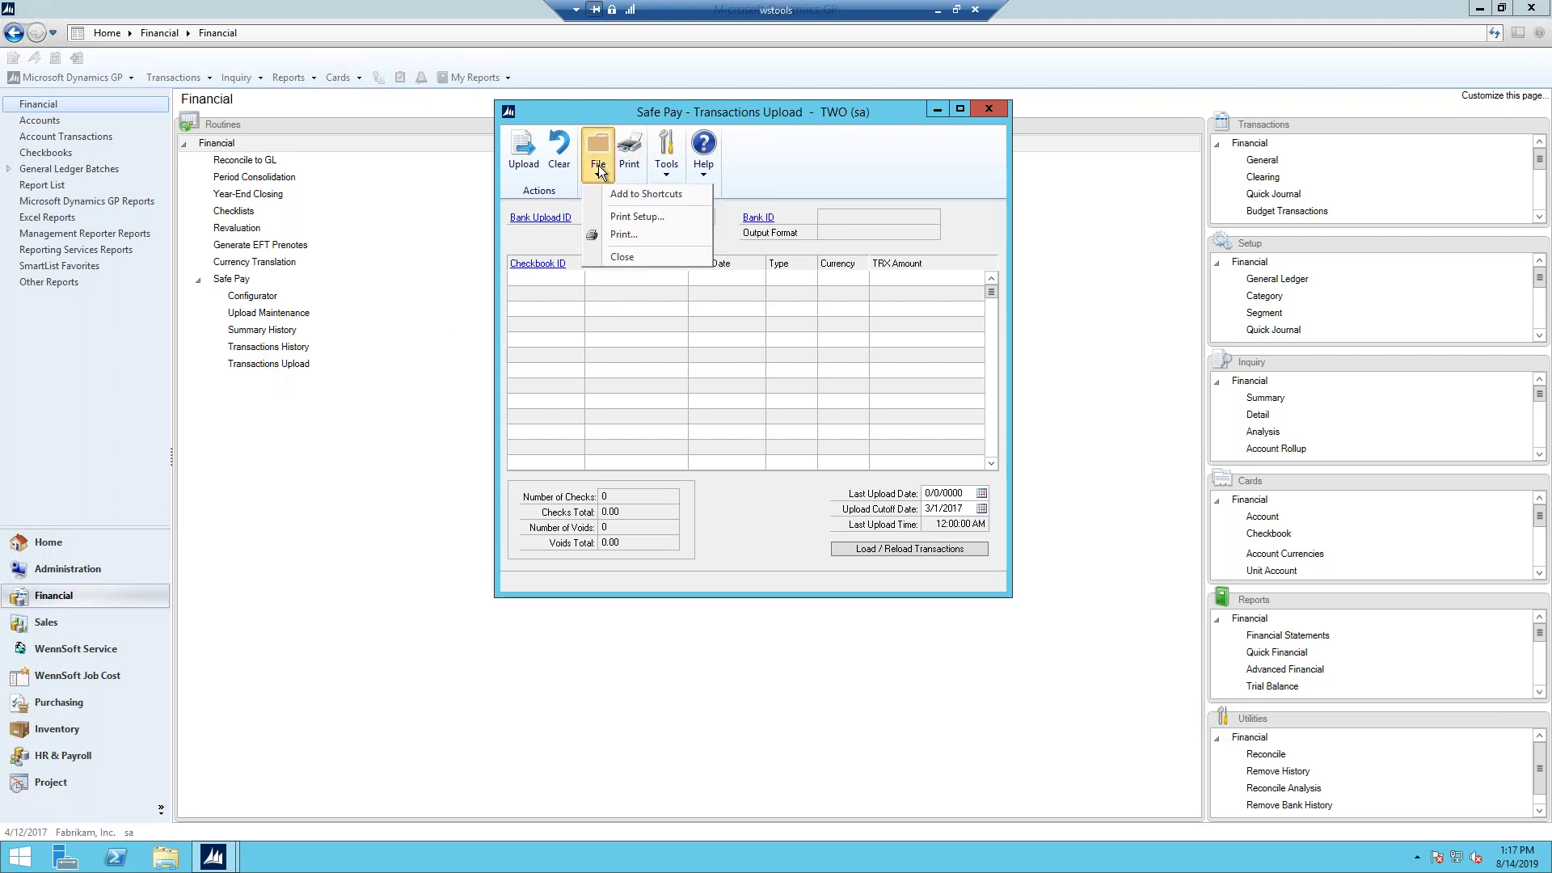
key("Escape")
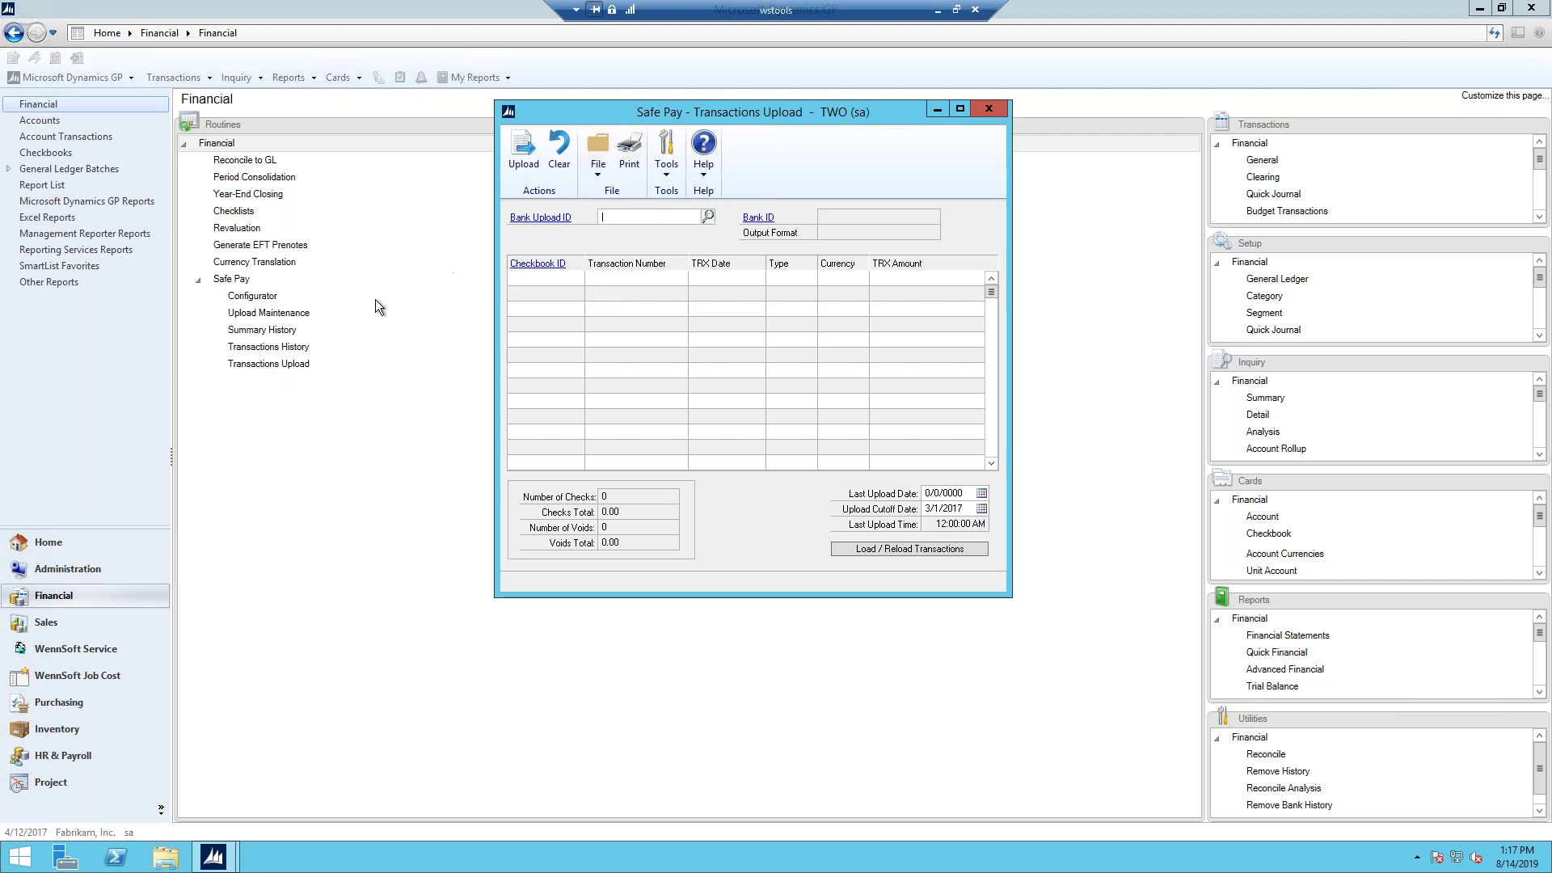
left_click(56, 543)
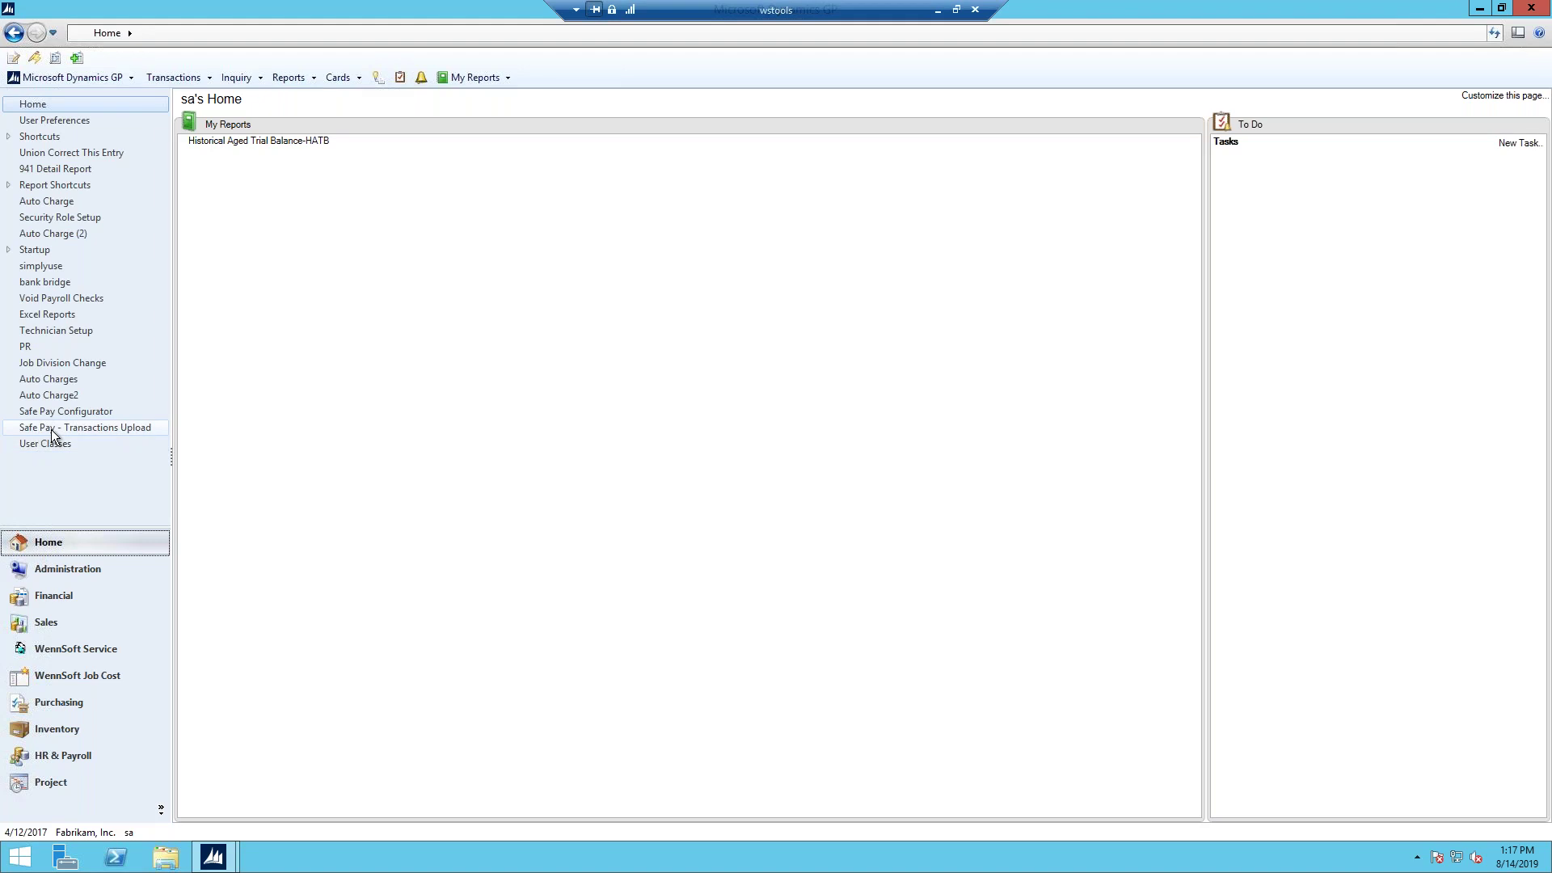
left_click(51, 429)
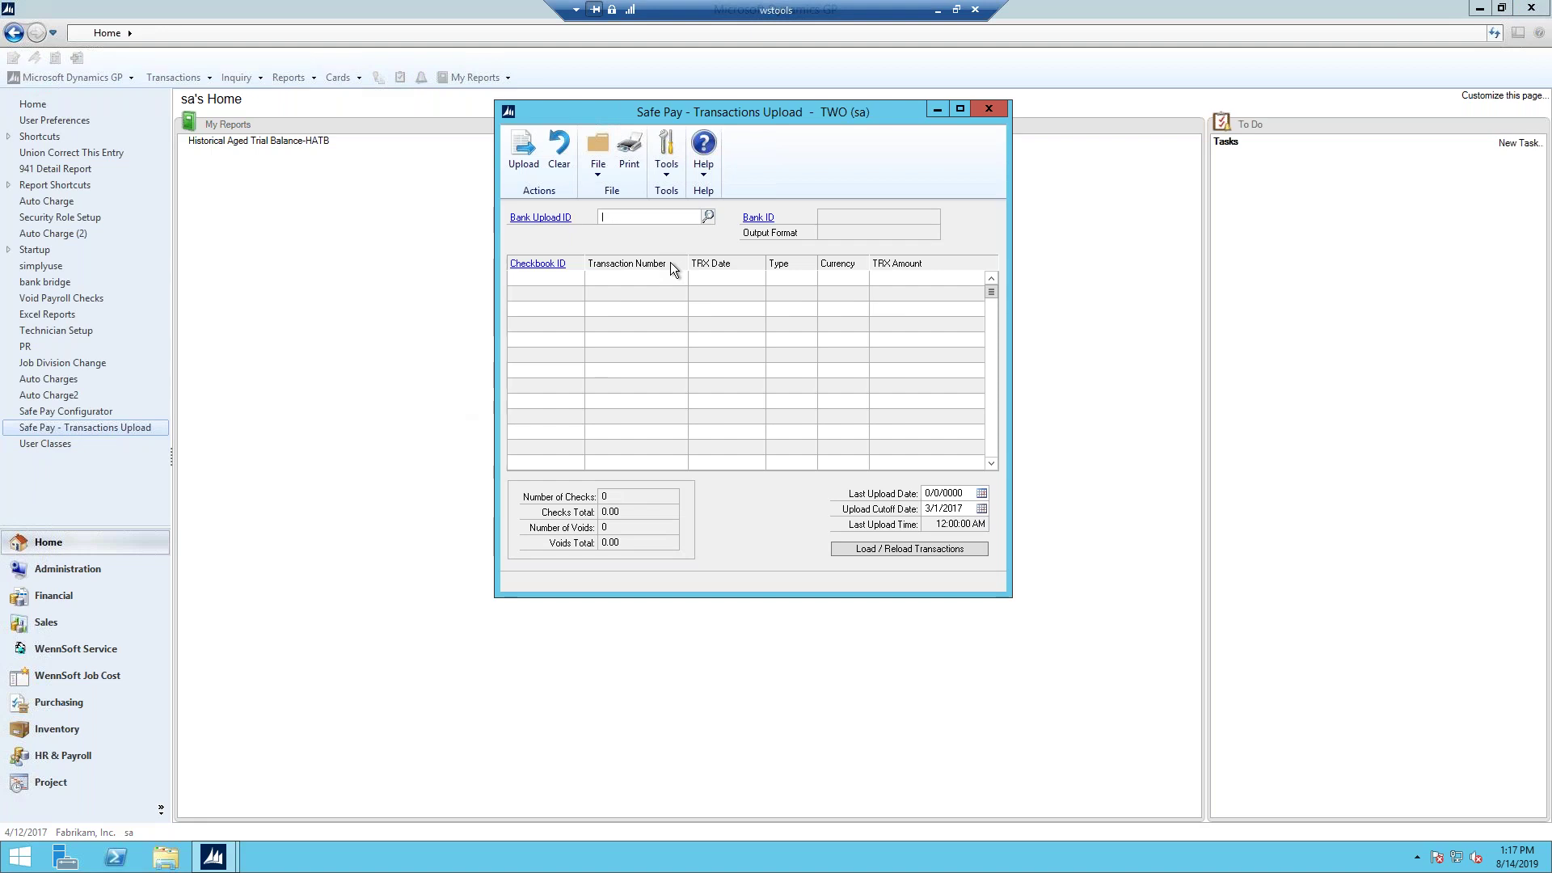
Load the remaining PAYROLL transactions with the default upload dates, review the list, and close Transactions Upload without uploading
left_click(708, 216)
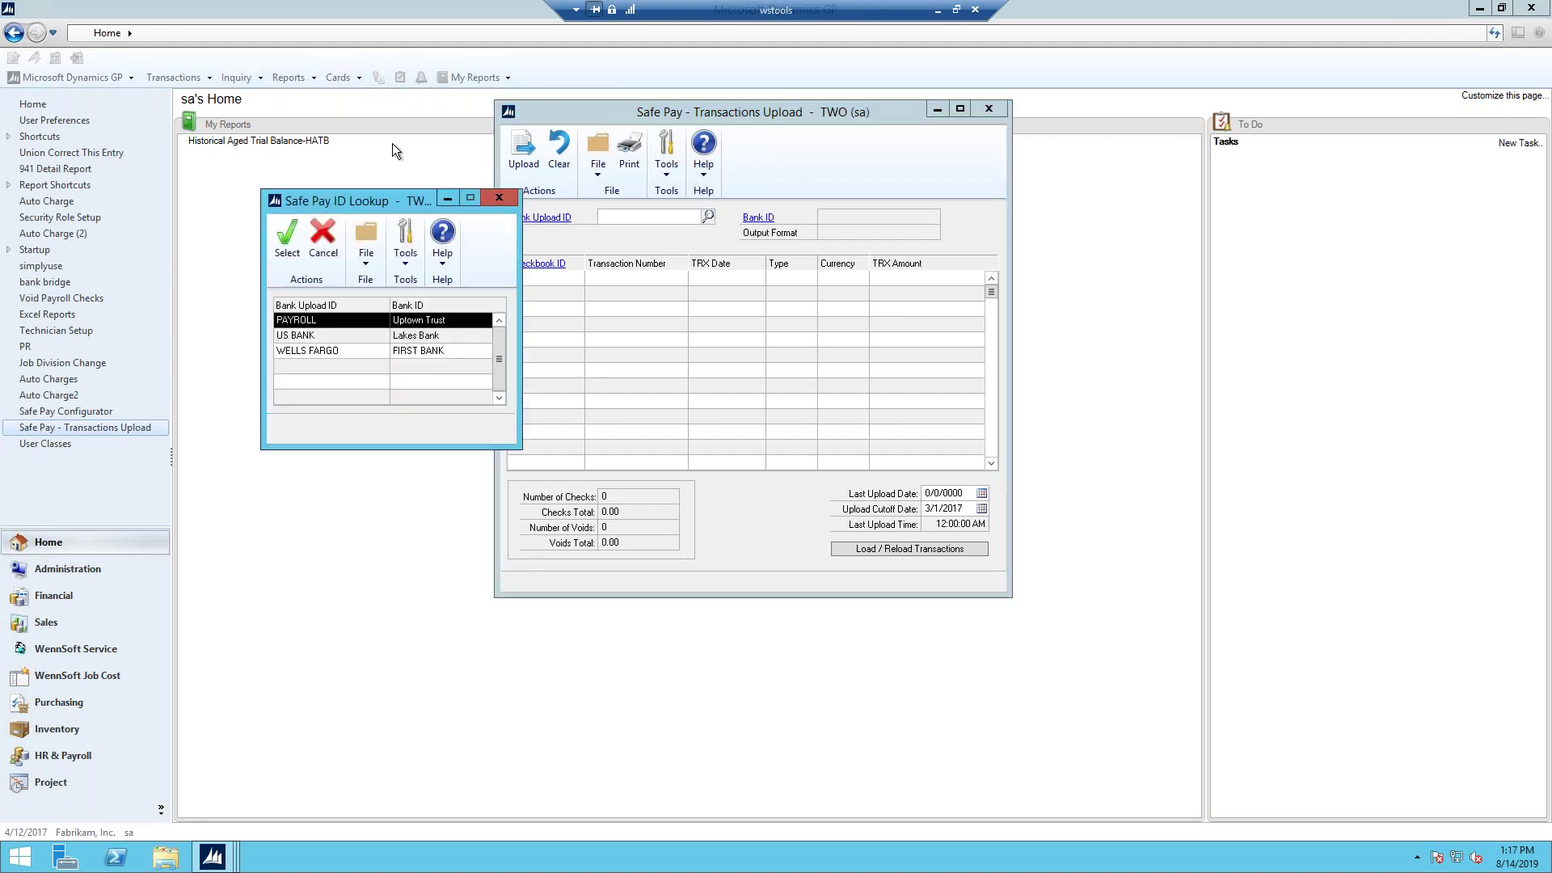
double_click(307, 321)
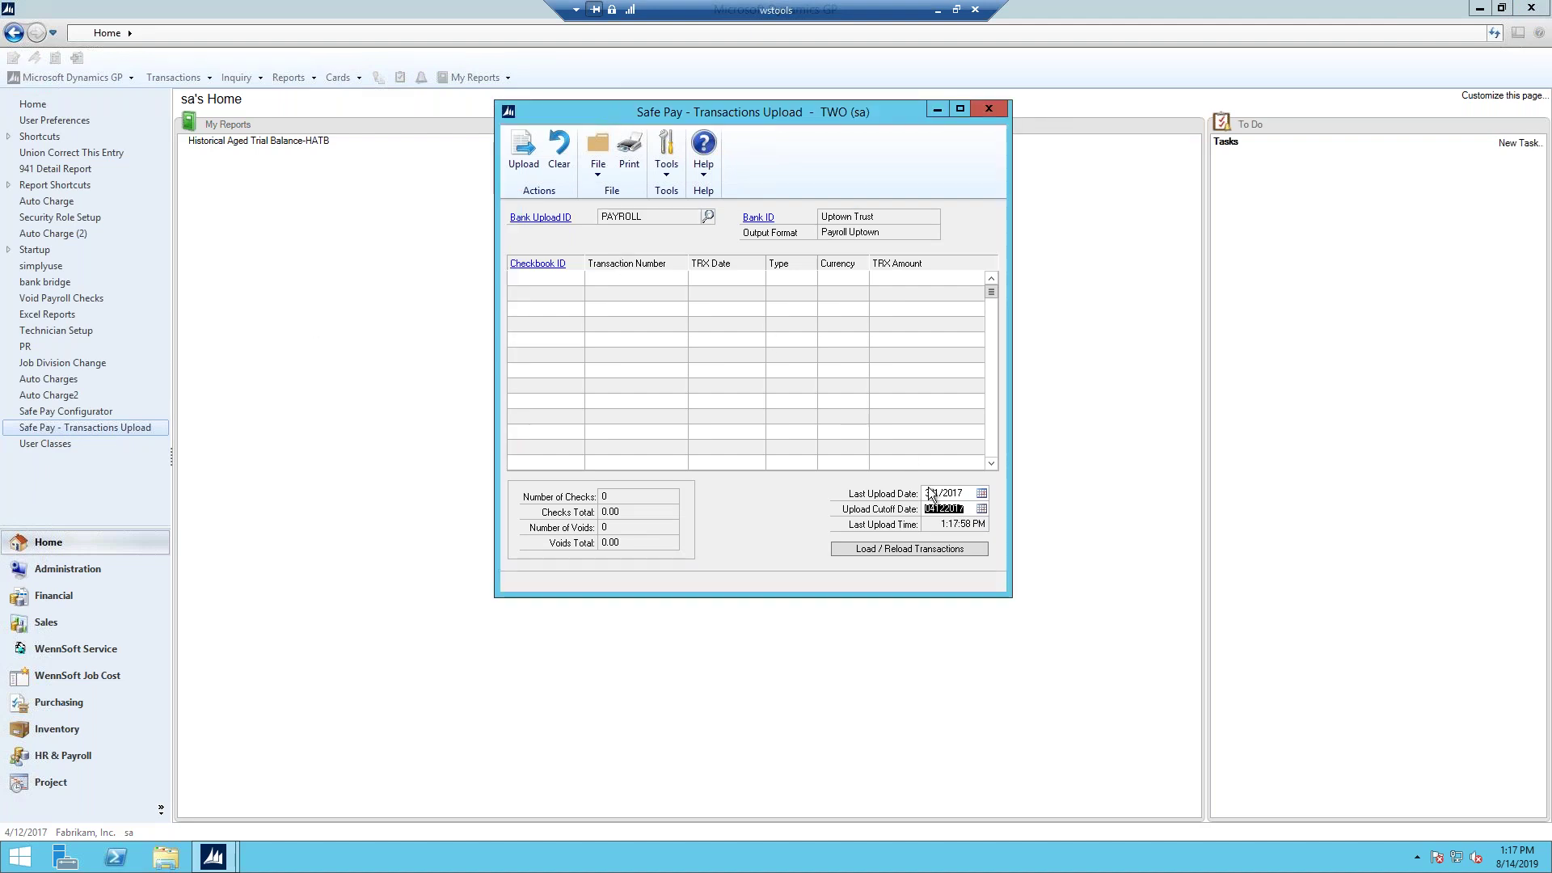
left_click(931, 549)
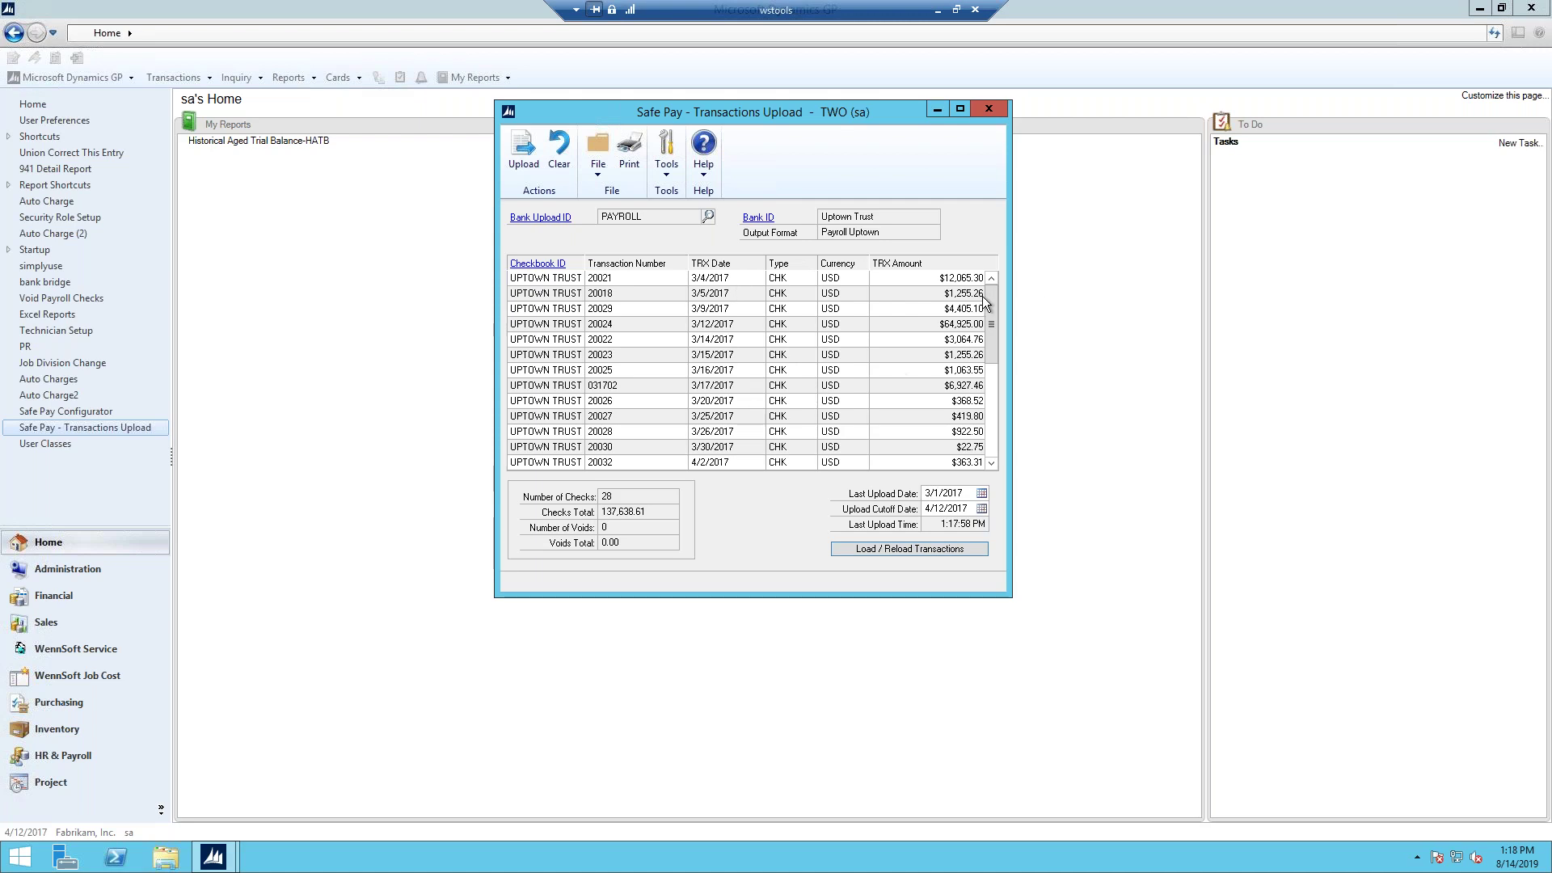
left_click_drag(994, 296, 1011, 400)
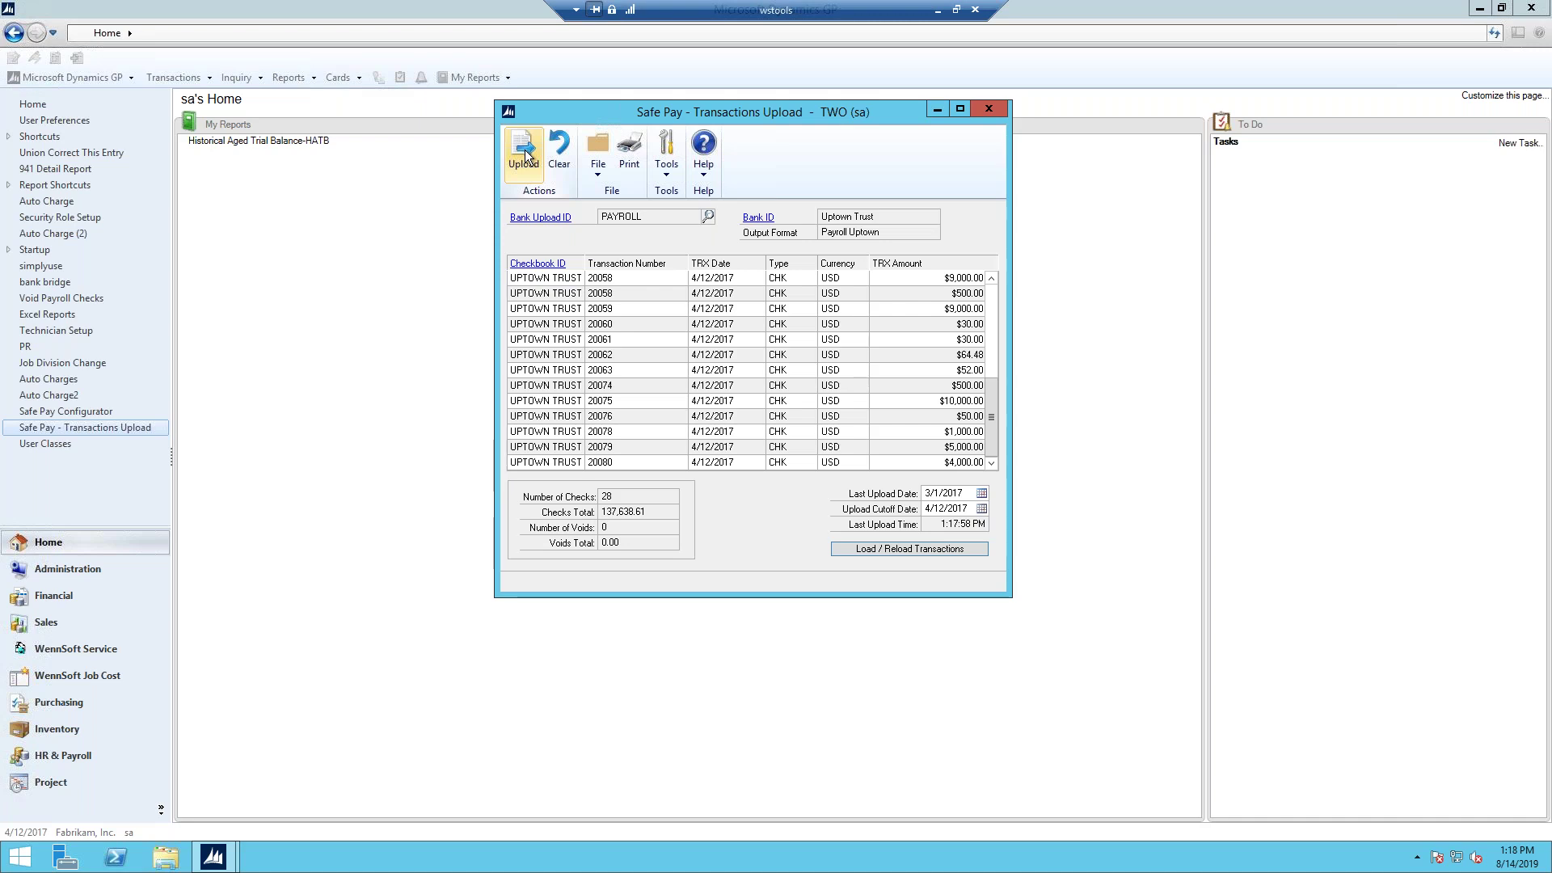
left_click(988, 109)
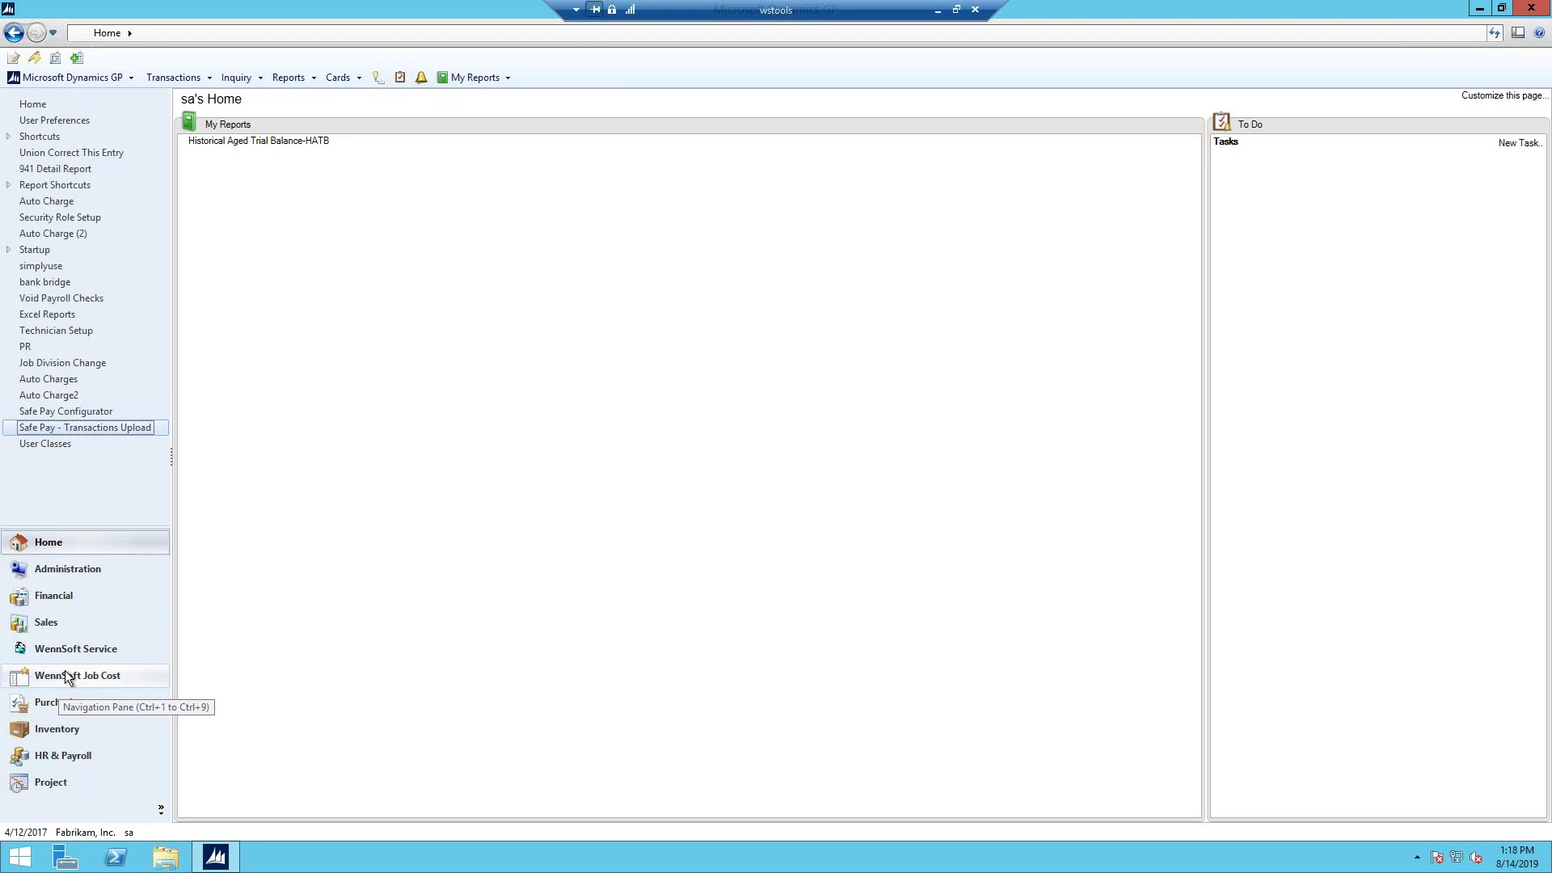
Open Safe Pay Transactions History from the Financial routines and display the PAYROLL upload of 8/14/2019 1:15:23 PM
left_click(57, 590)
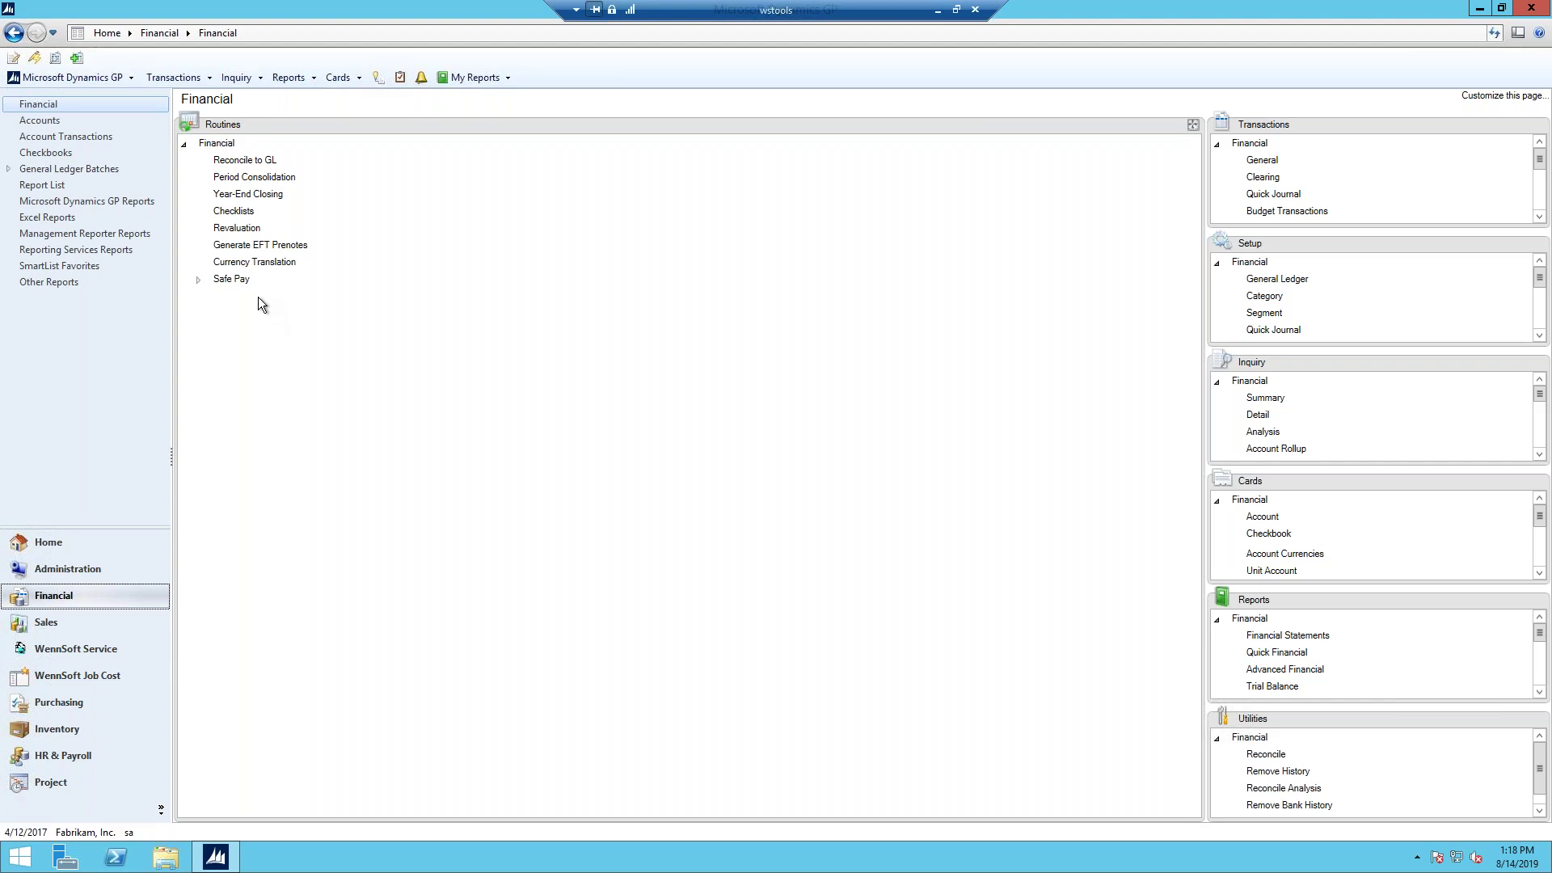
left_click(197, 281)
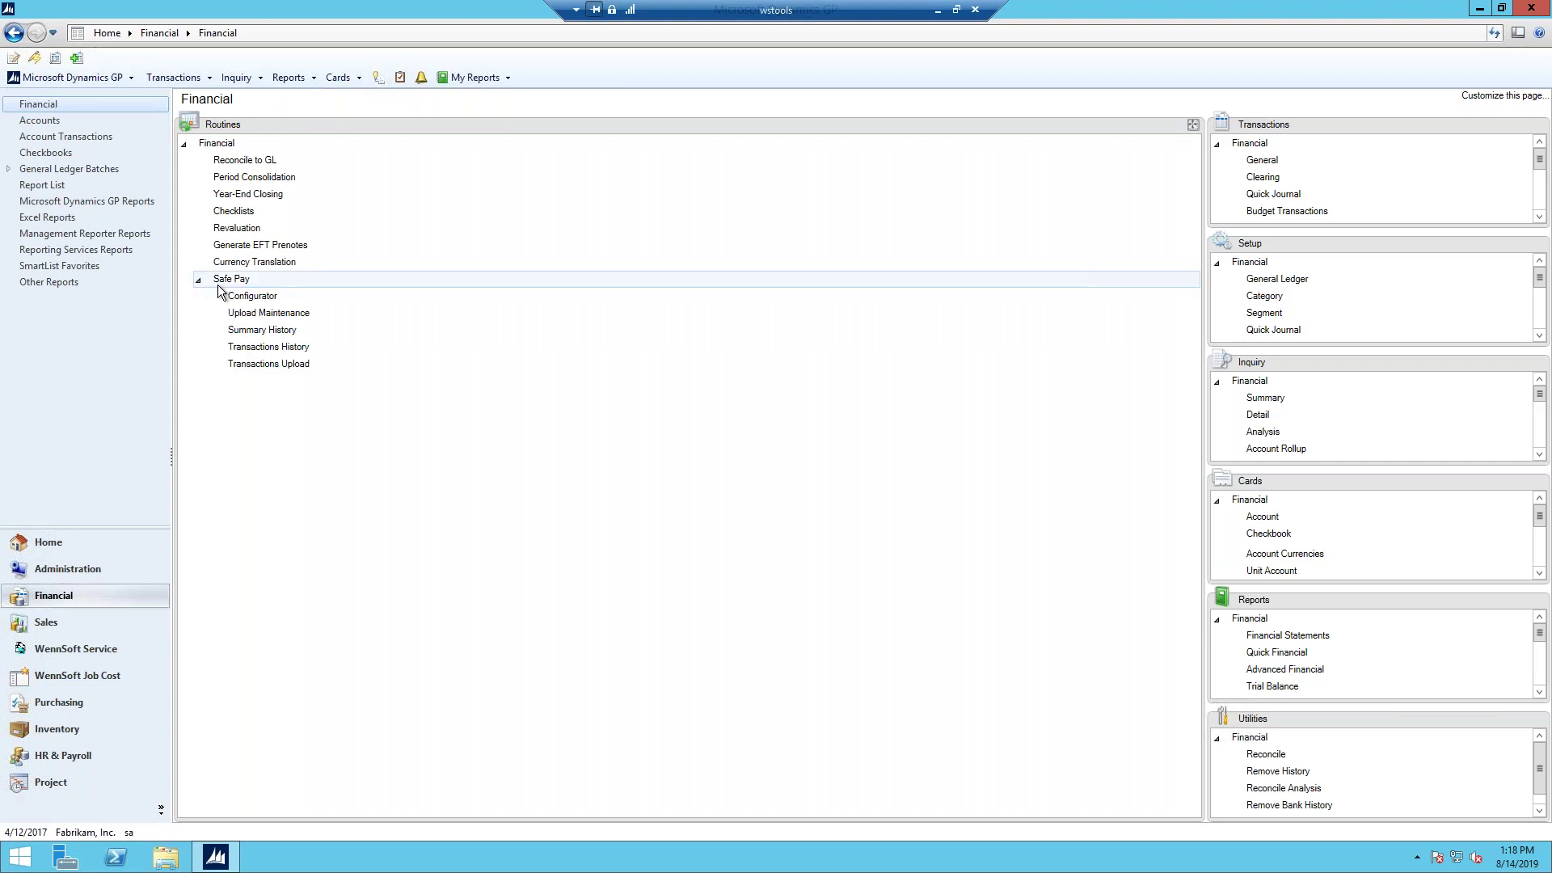
left_click(265, 349)
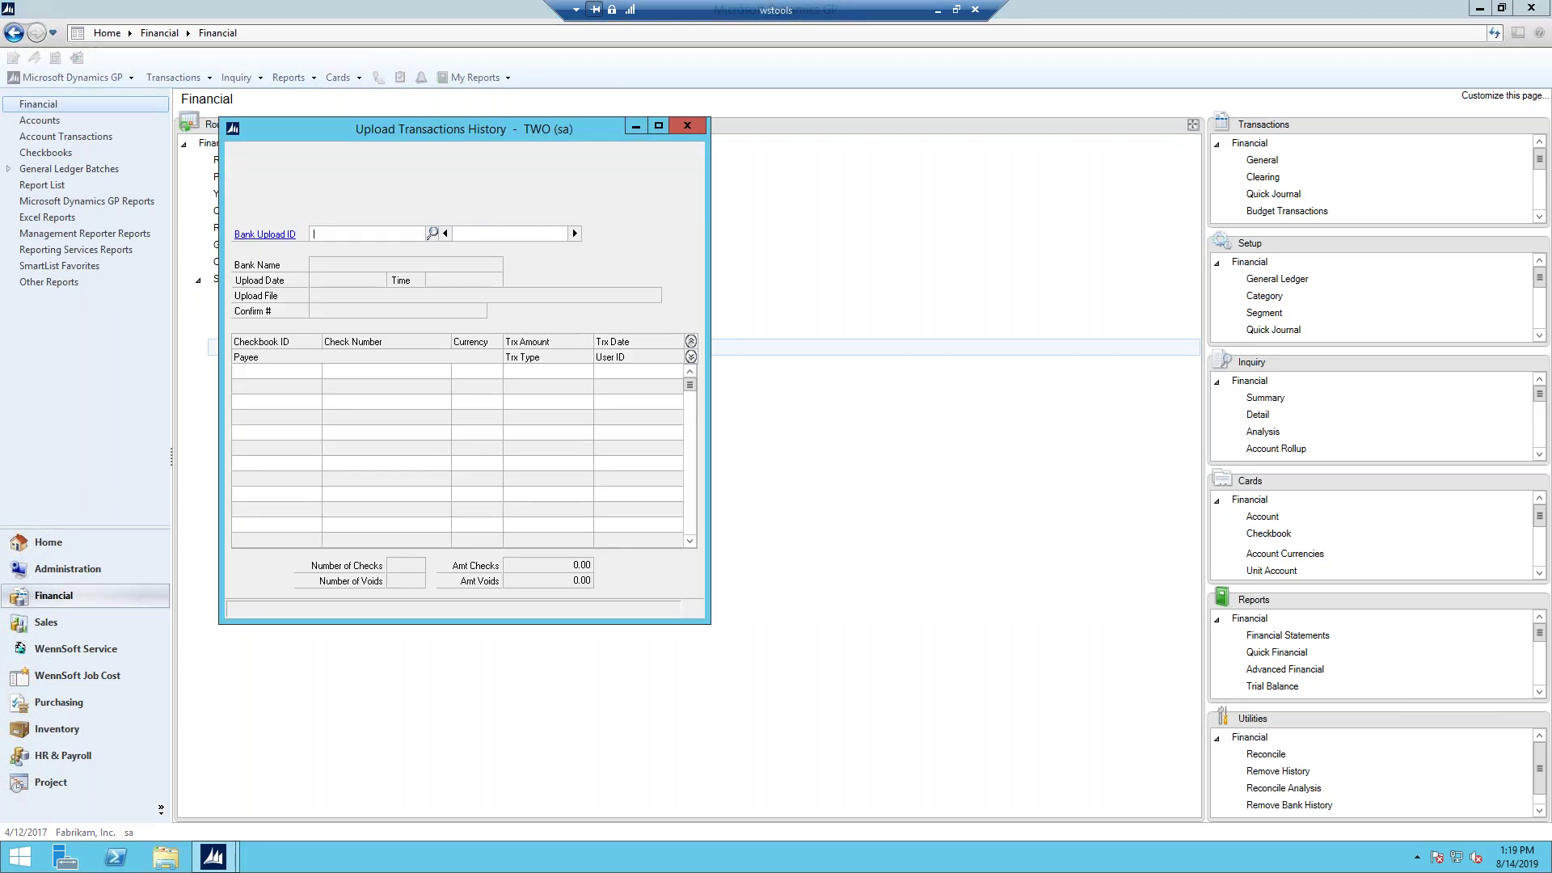
left_click(432, 233)
double_click(294, 322)
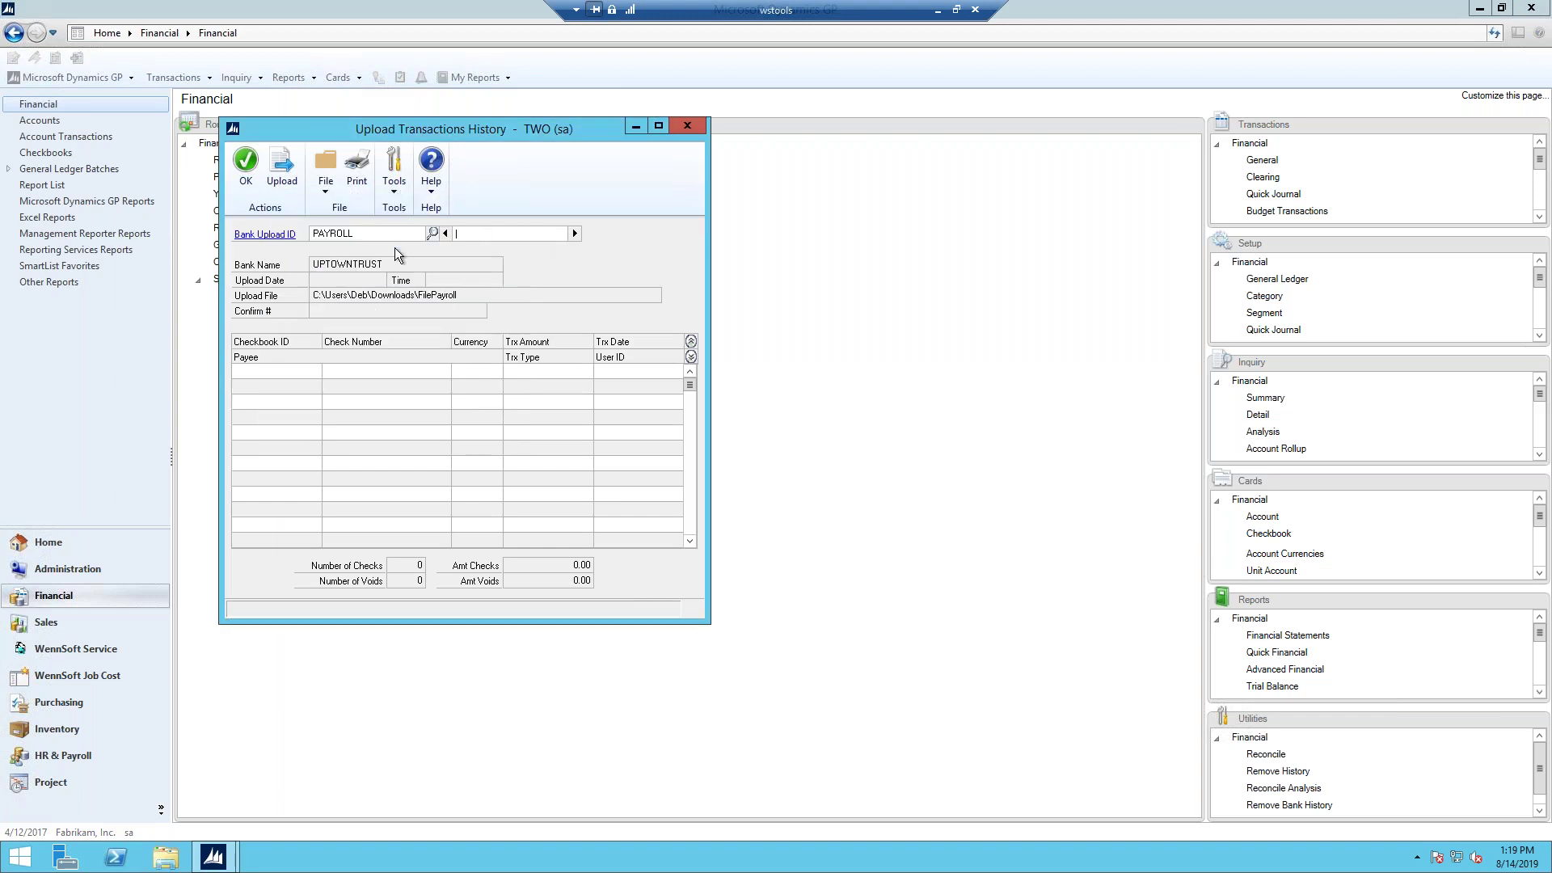
left_click(575, 232)
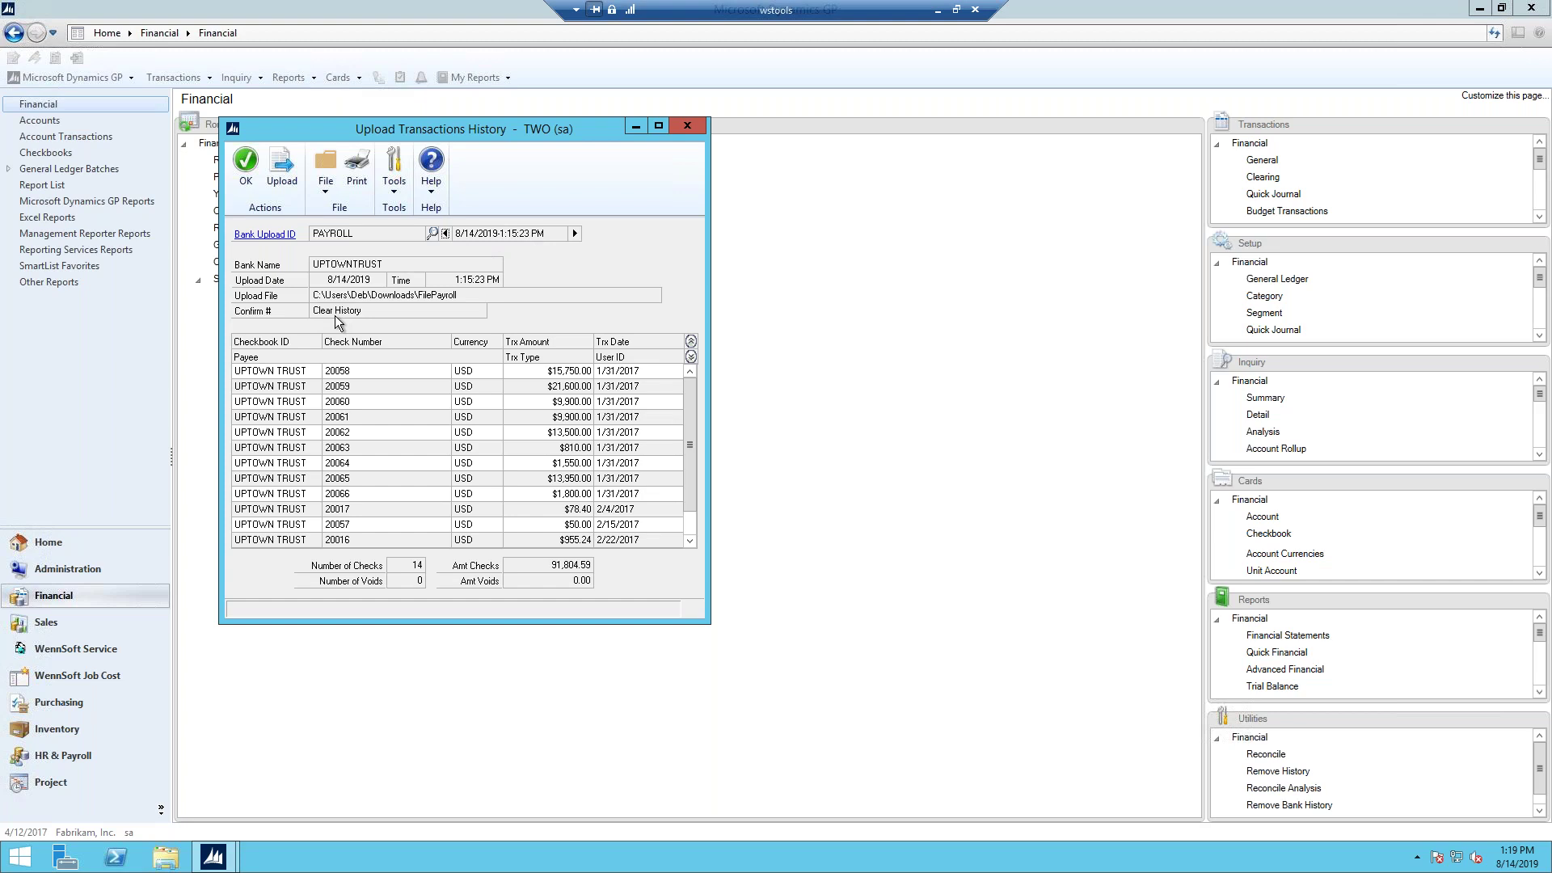
Re-upload the listed PAYROLL transactions from history, recreating the FilePayroll output file and continuing to the confirmation entry
left_click(281, 173)
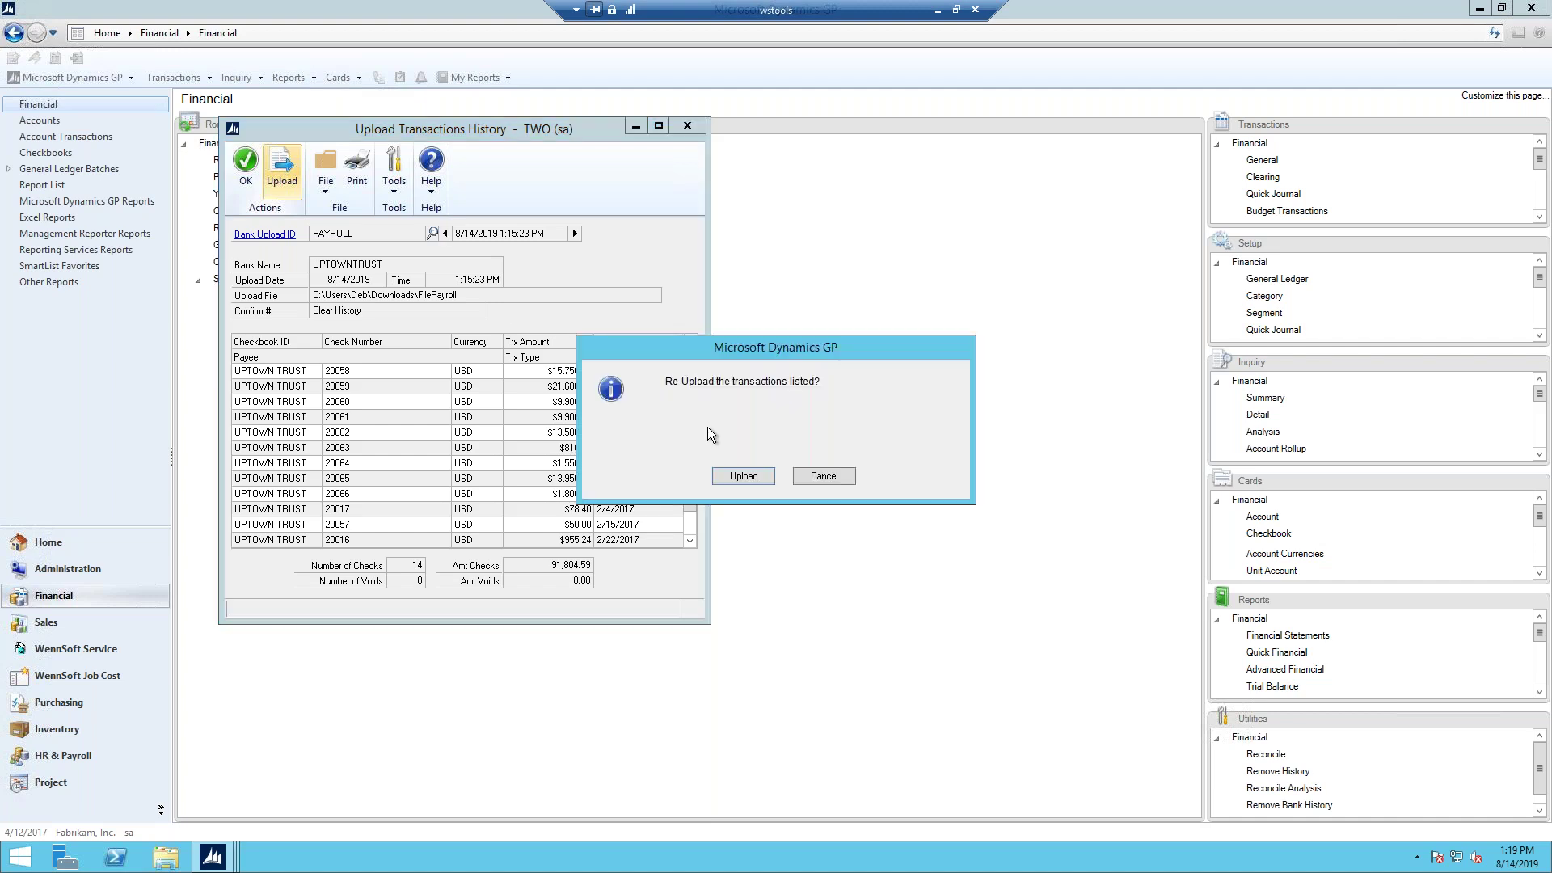
left_click(737, 478)
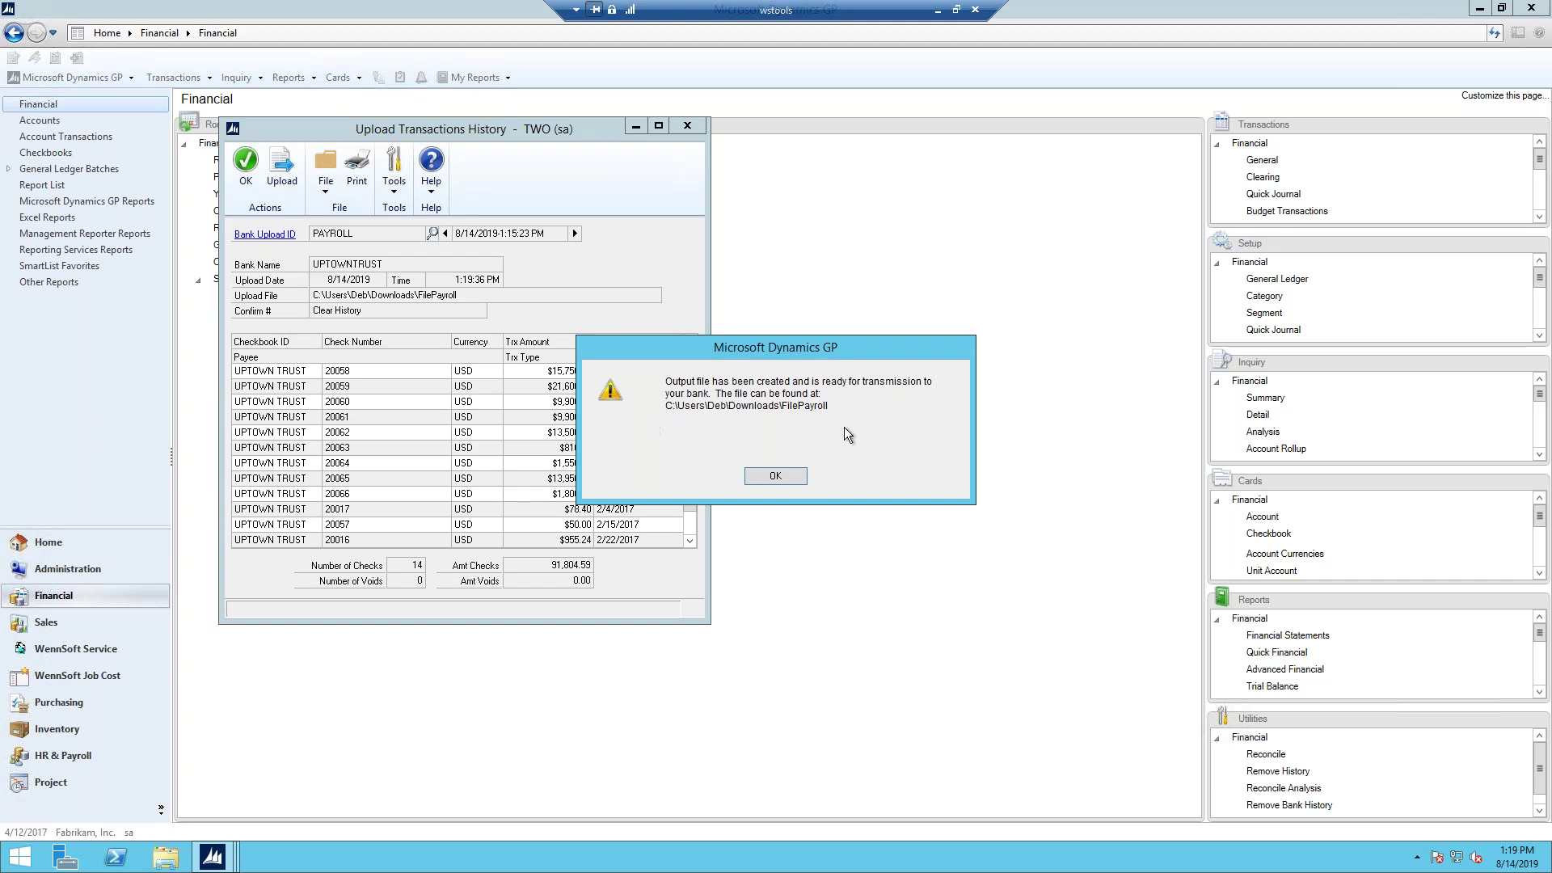
left_click(764, 481)
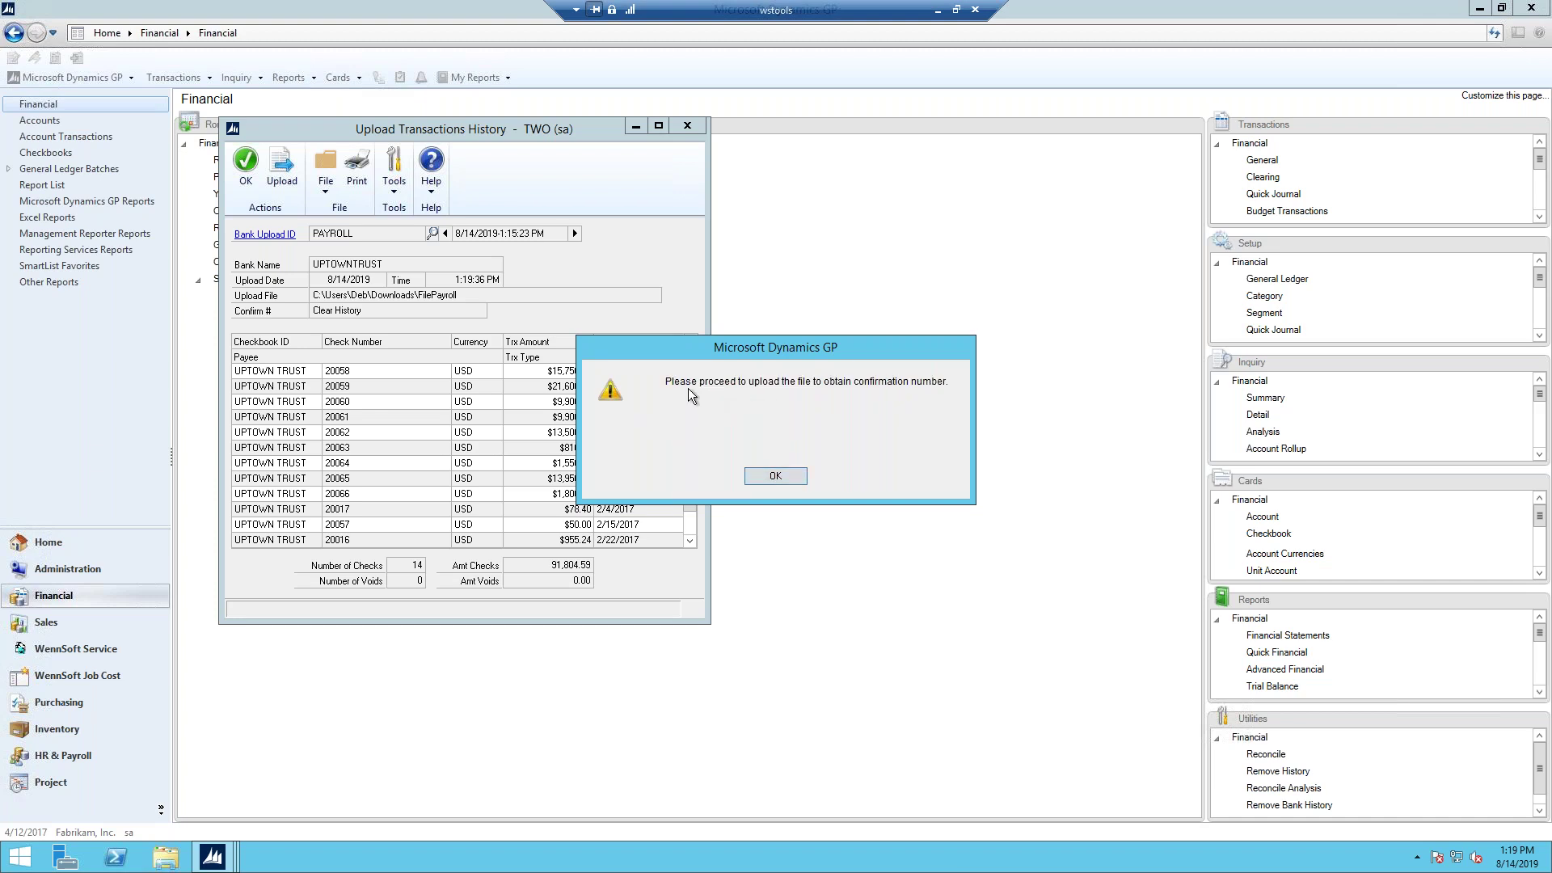
left_click(774, 478)
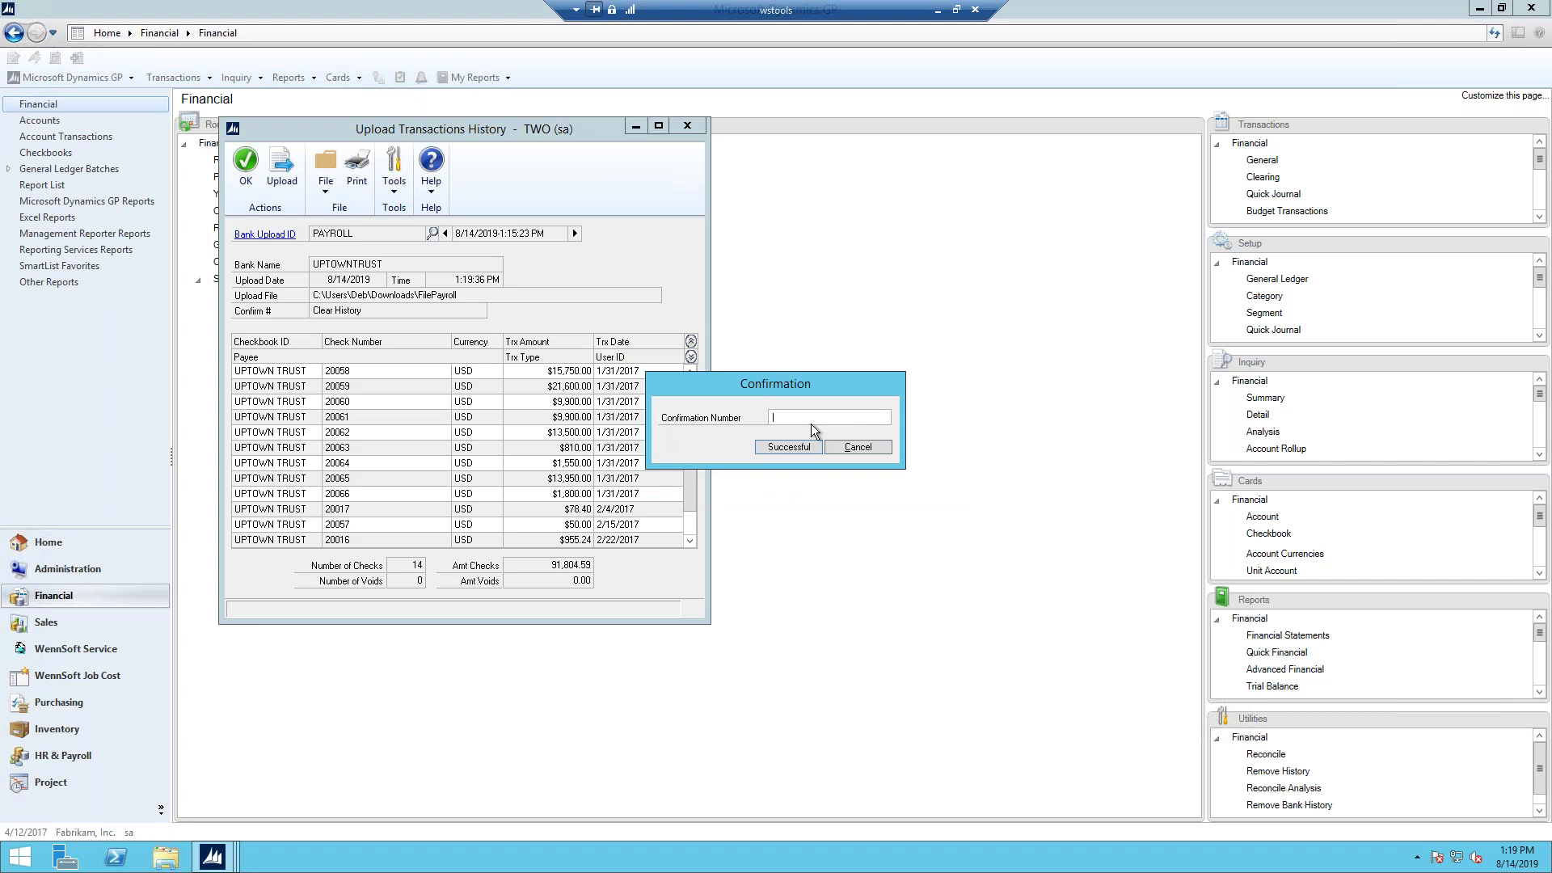
type("Resend")
key("BackSpace")
key("BackSpace")
key("BackSpace")
key("BackSpace")
key("BackSpace")
key("BackSpace")
Enter 0814 as the confirmation number and mark the PAYROLL re-upload as successful
type("0814")
left_click(778, 447)
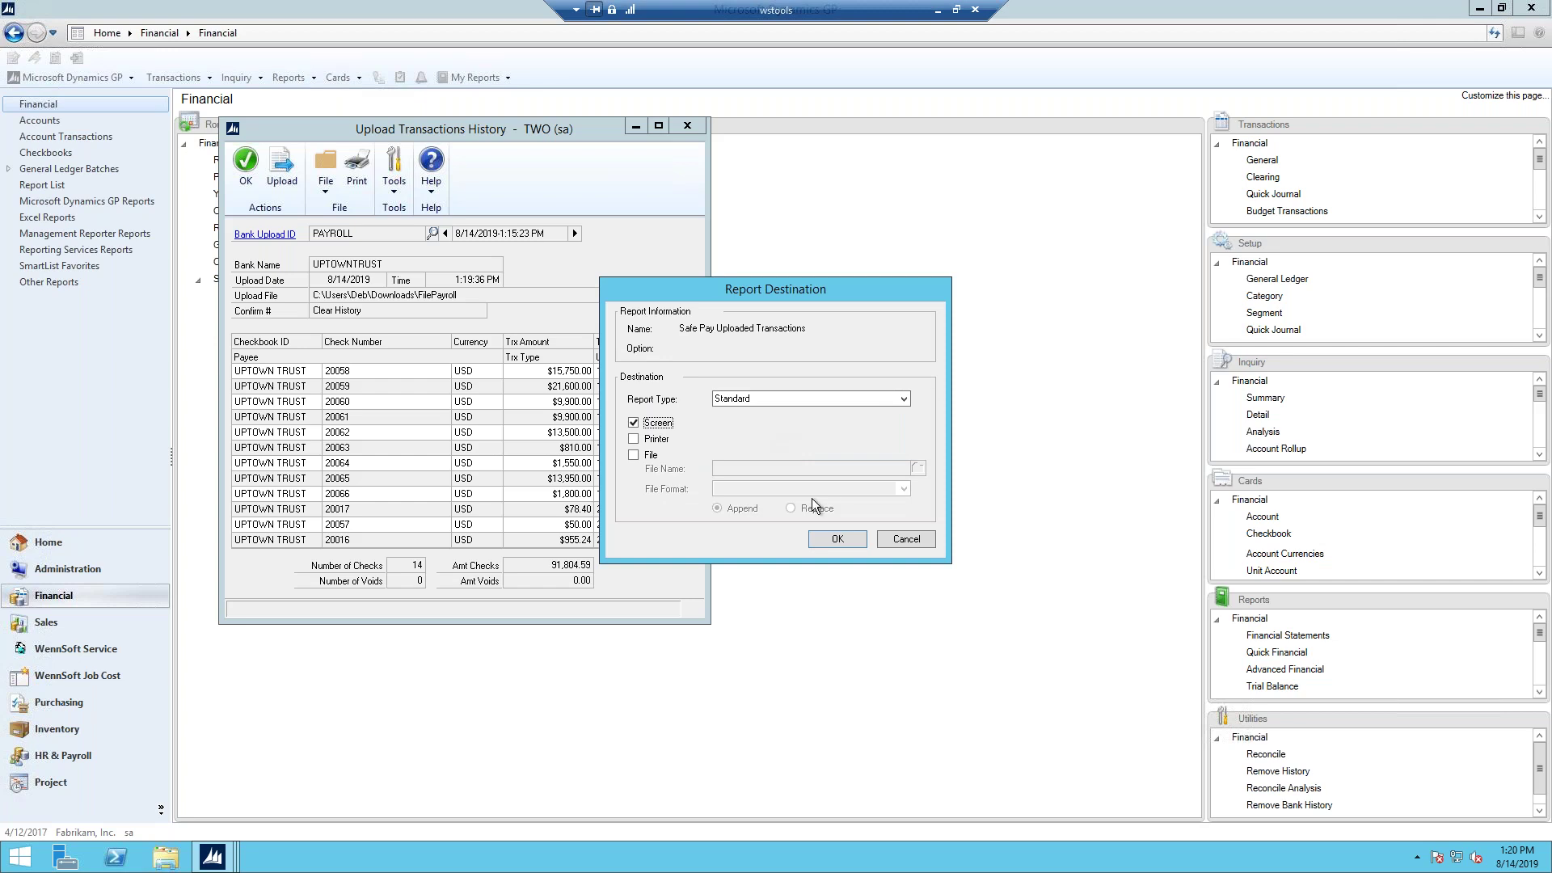
Print the Safe Pay Uploaded Transactions report to screen, review it, and close the report and Upload Transactions History
left_click(835, 538)
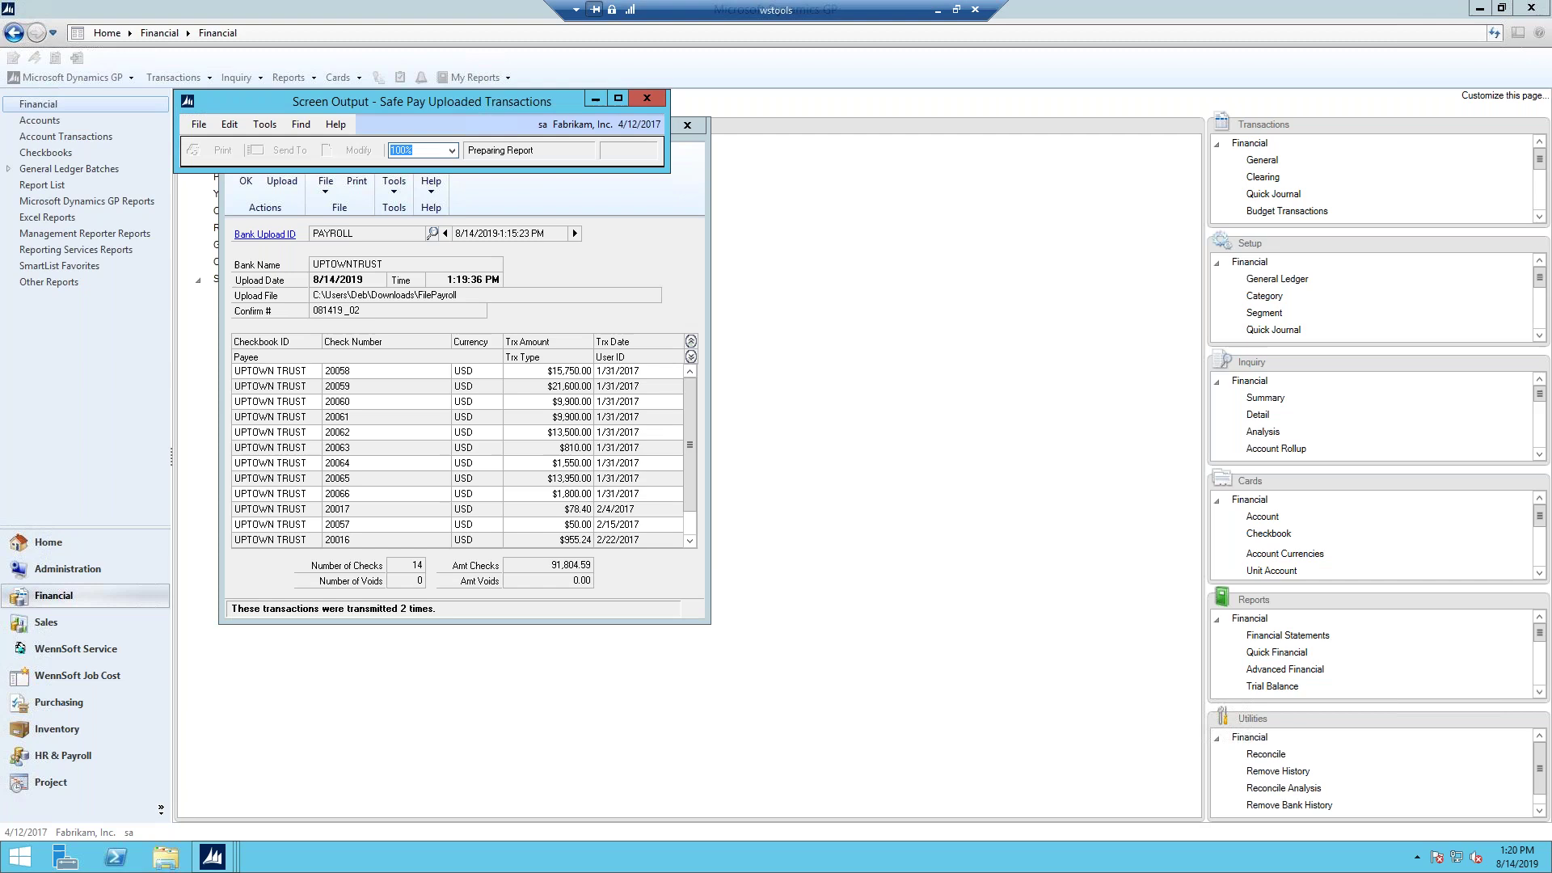
left_click(646, 99)
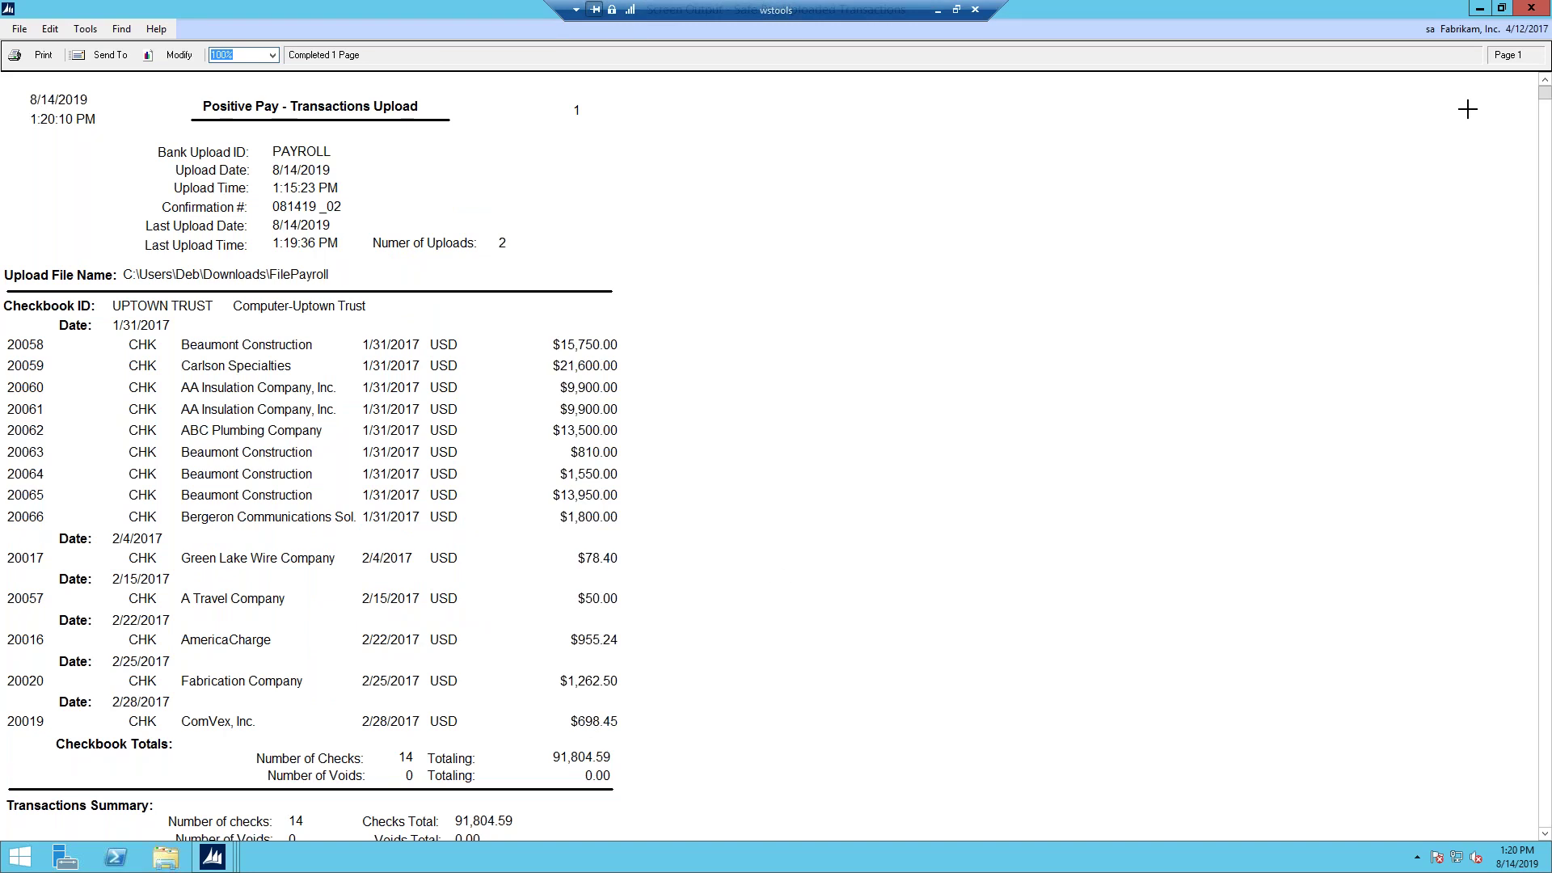
left_click(1531, 8)
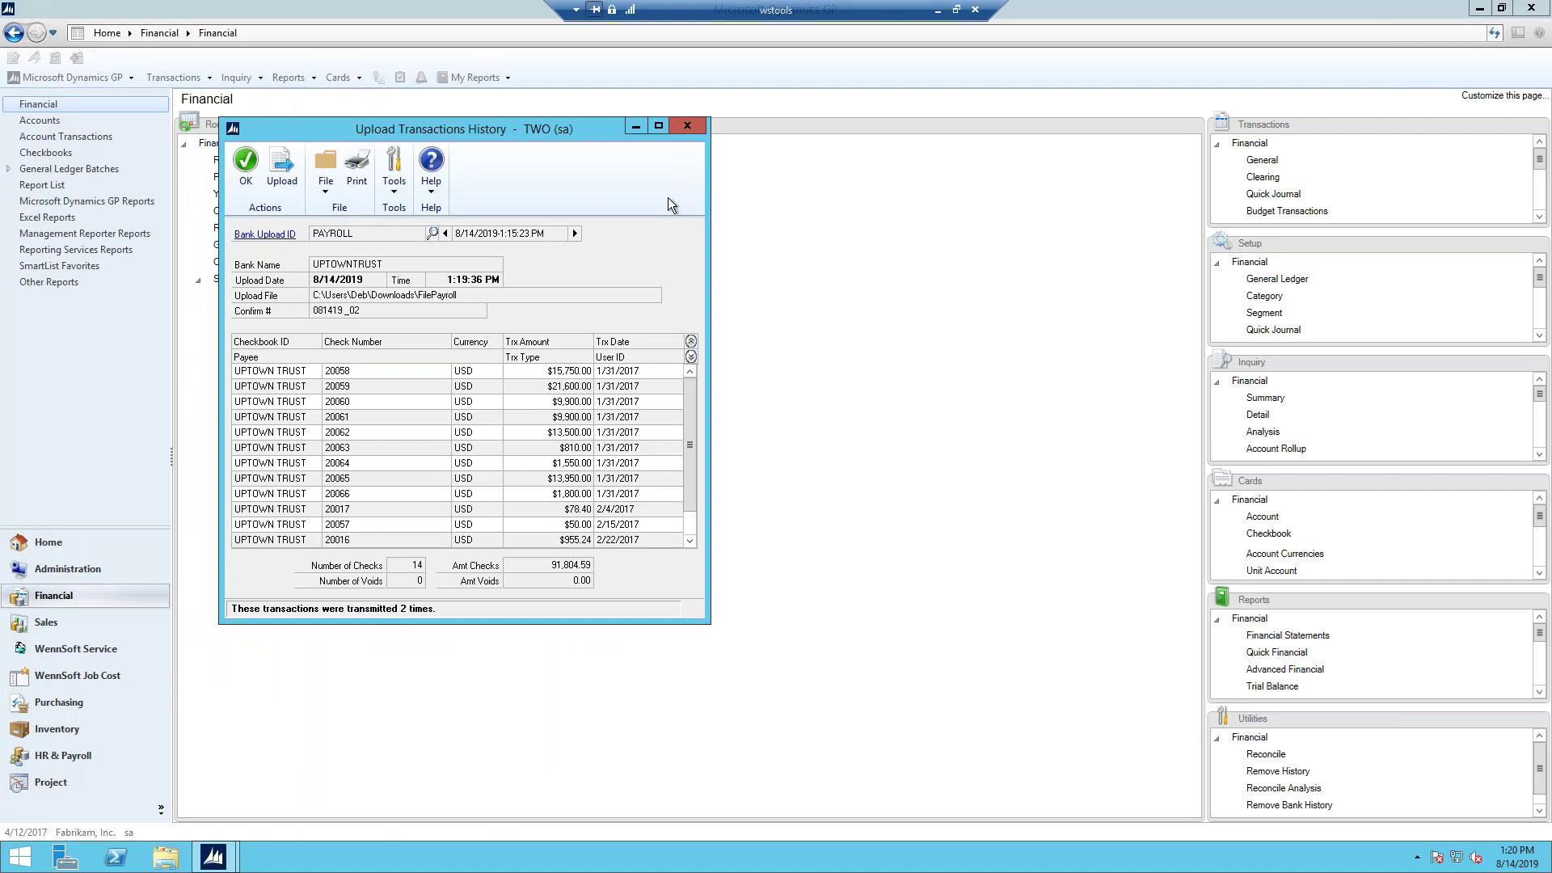
left_click(687, 126)
Display the PAYROLL upload summary in Safe Pay Summary History, review the 8/14/2019 upload's transactions, and close both windows
left_click(275, 329)
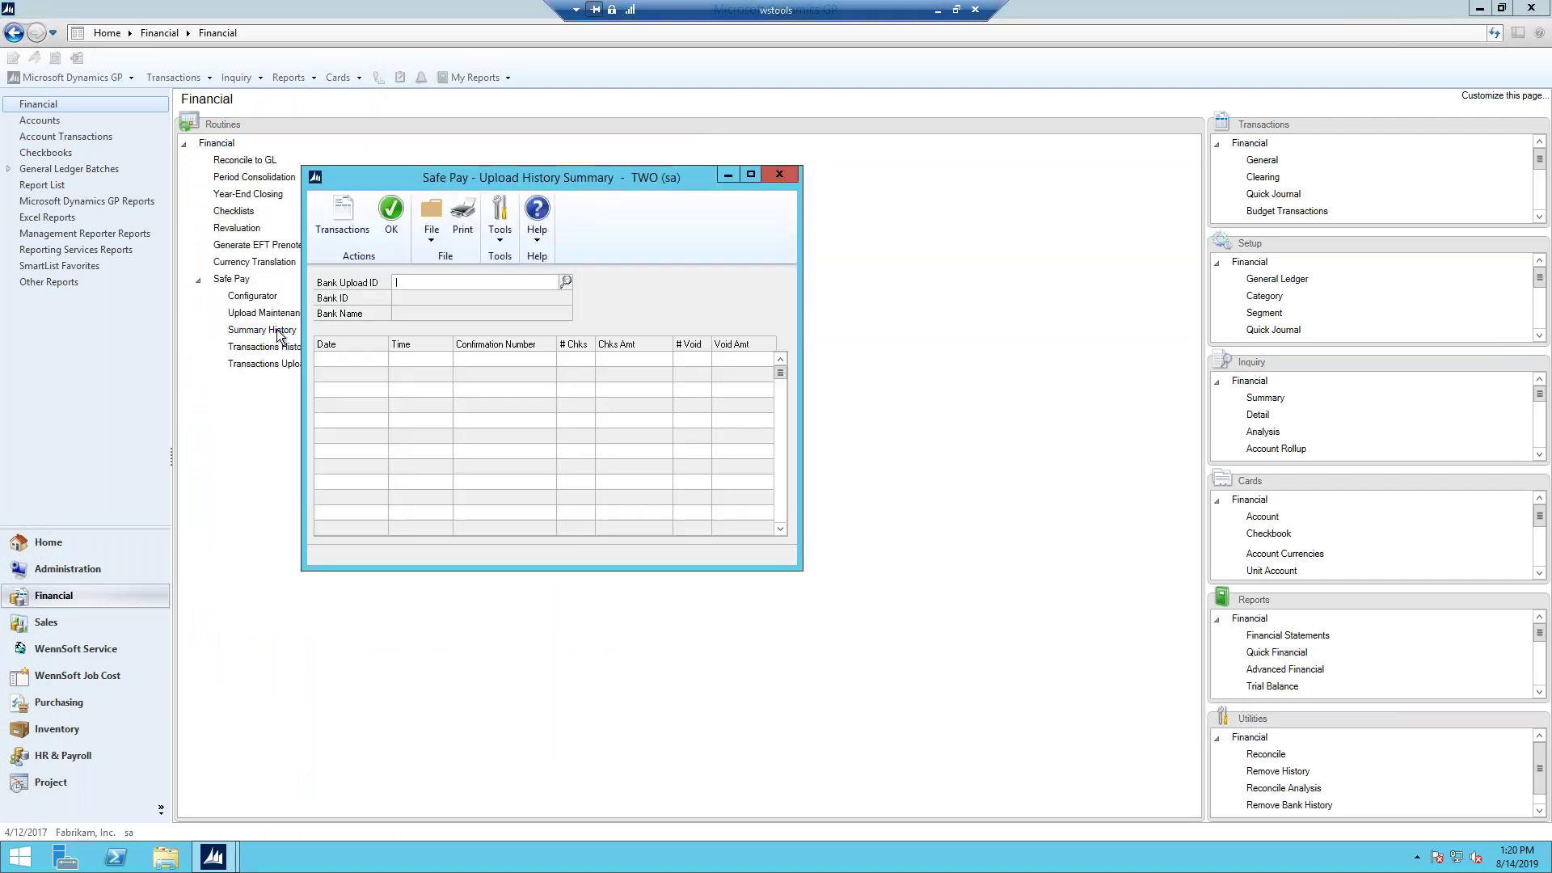
type("PAYROLL")
key("Tab")
left_click(461, 361)
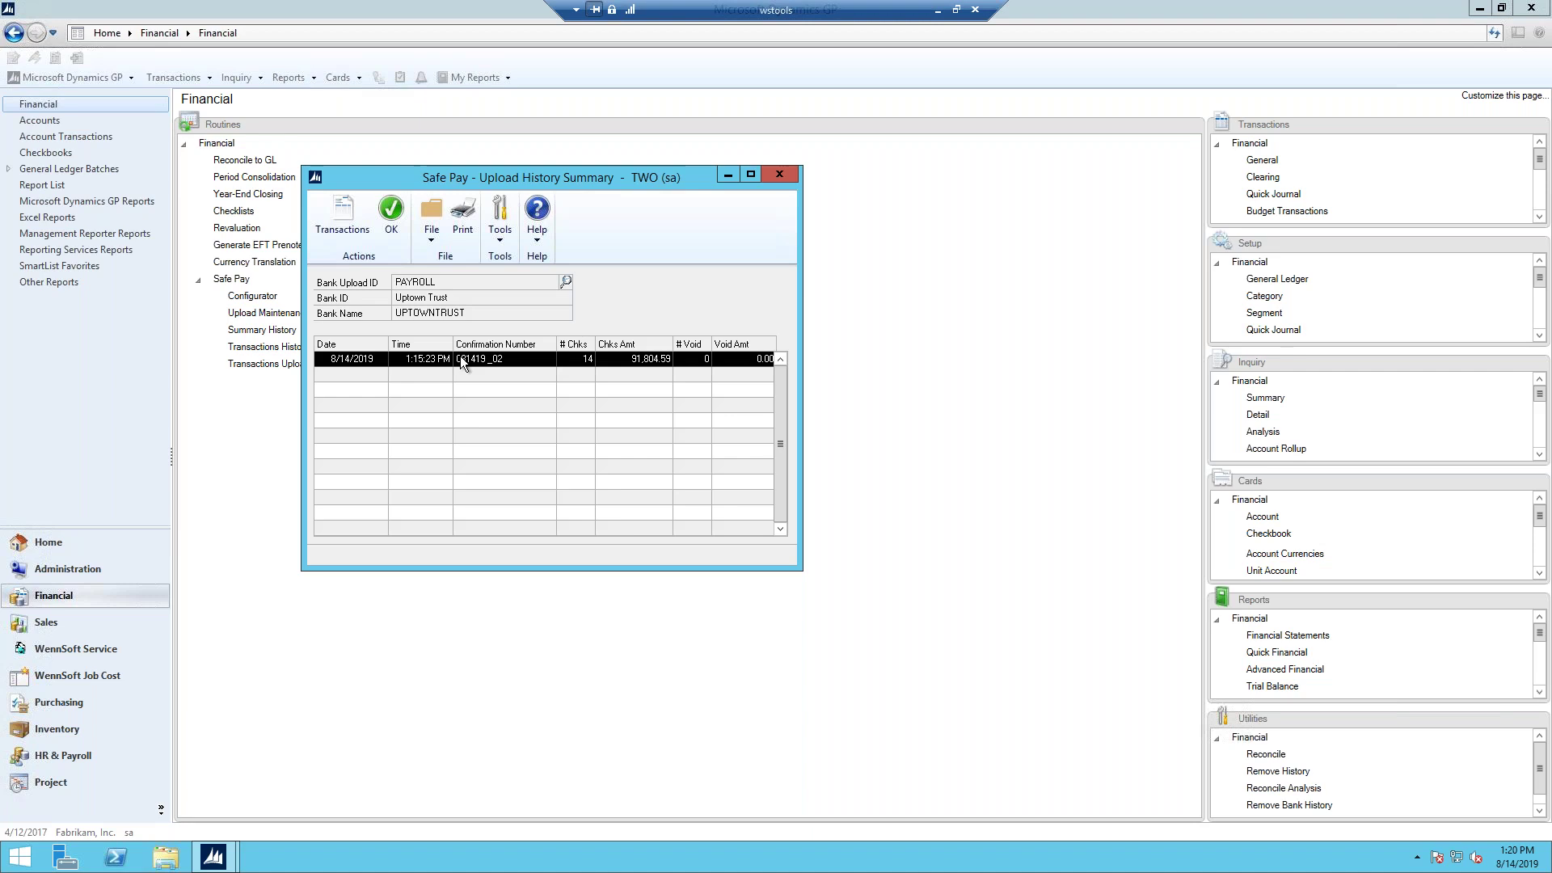
left_click(338, 229)
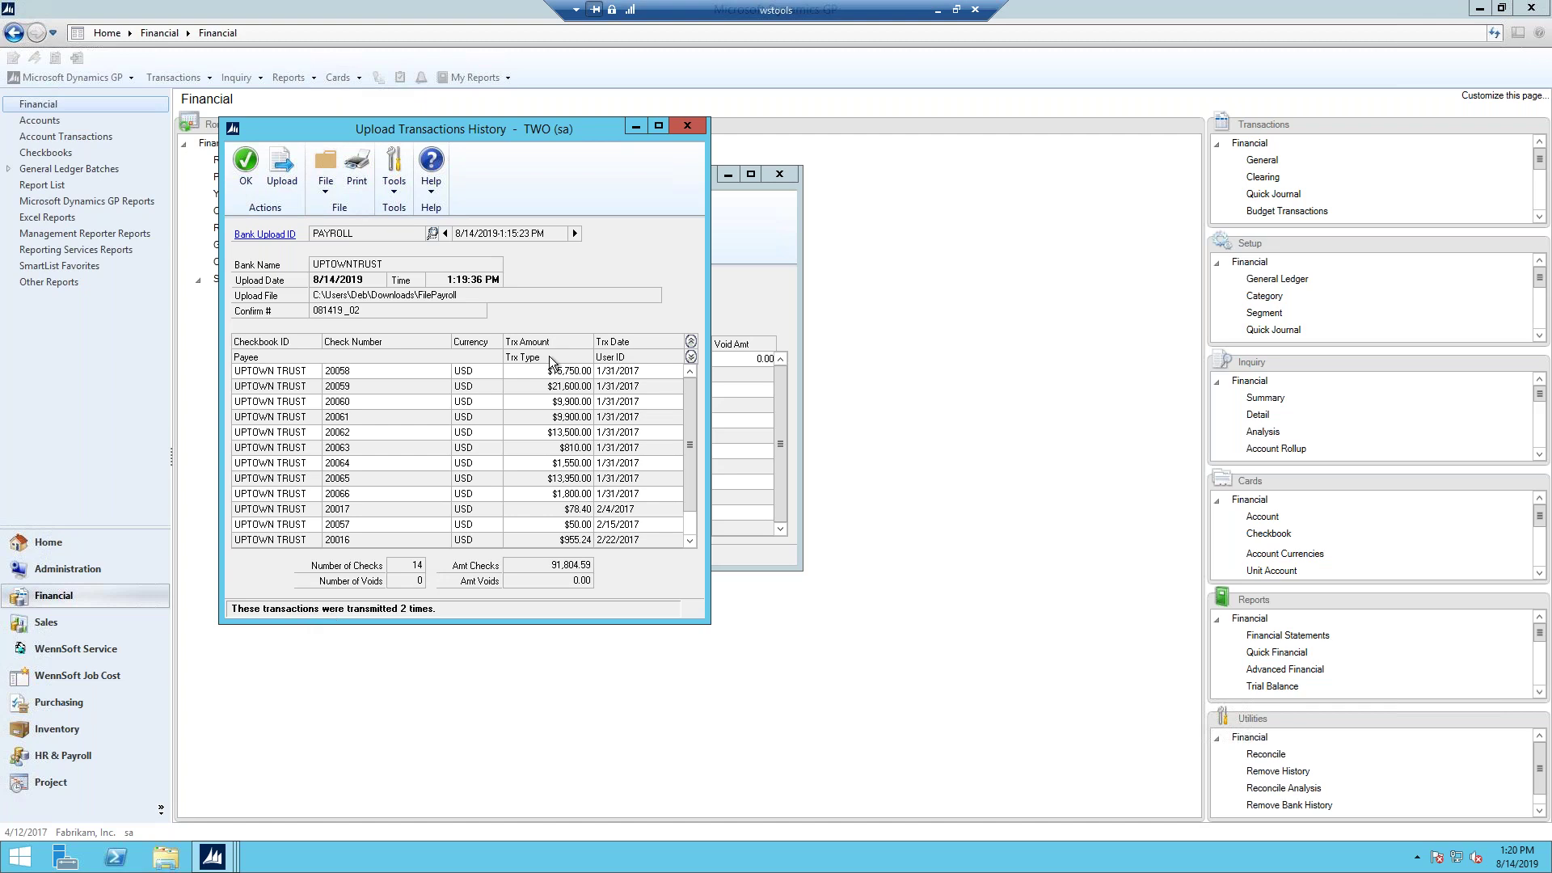
left_click(688, 127)
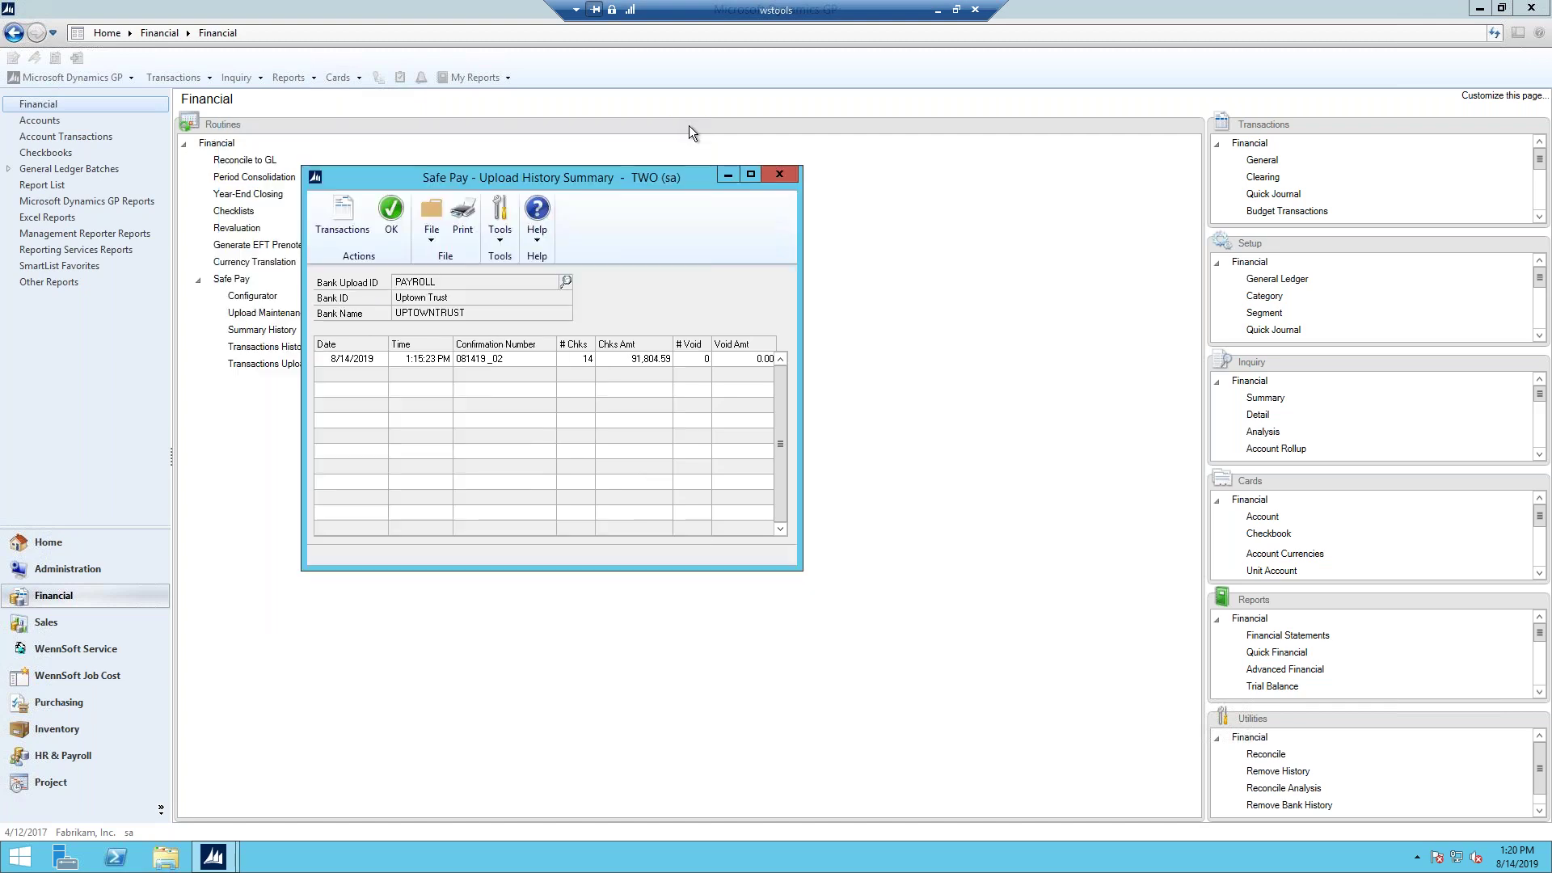
left_click(779, 174)
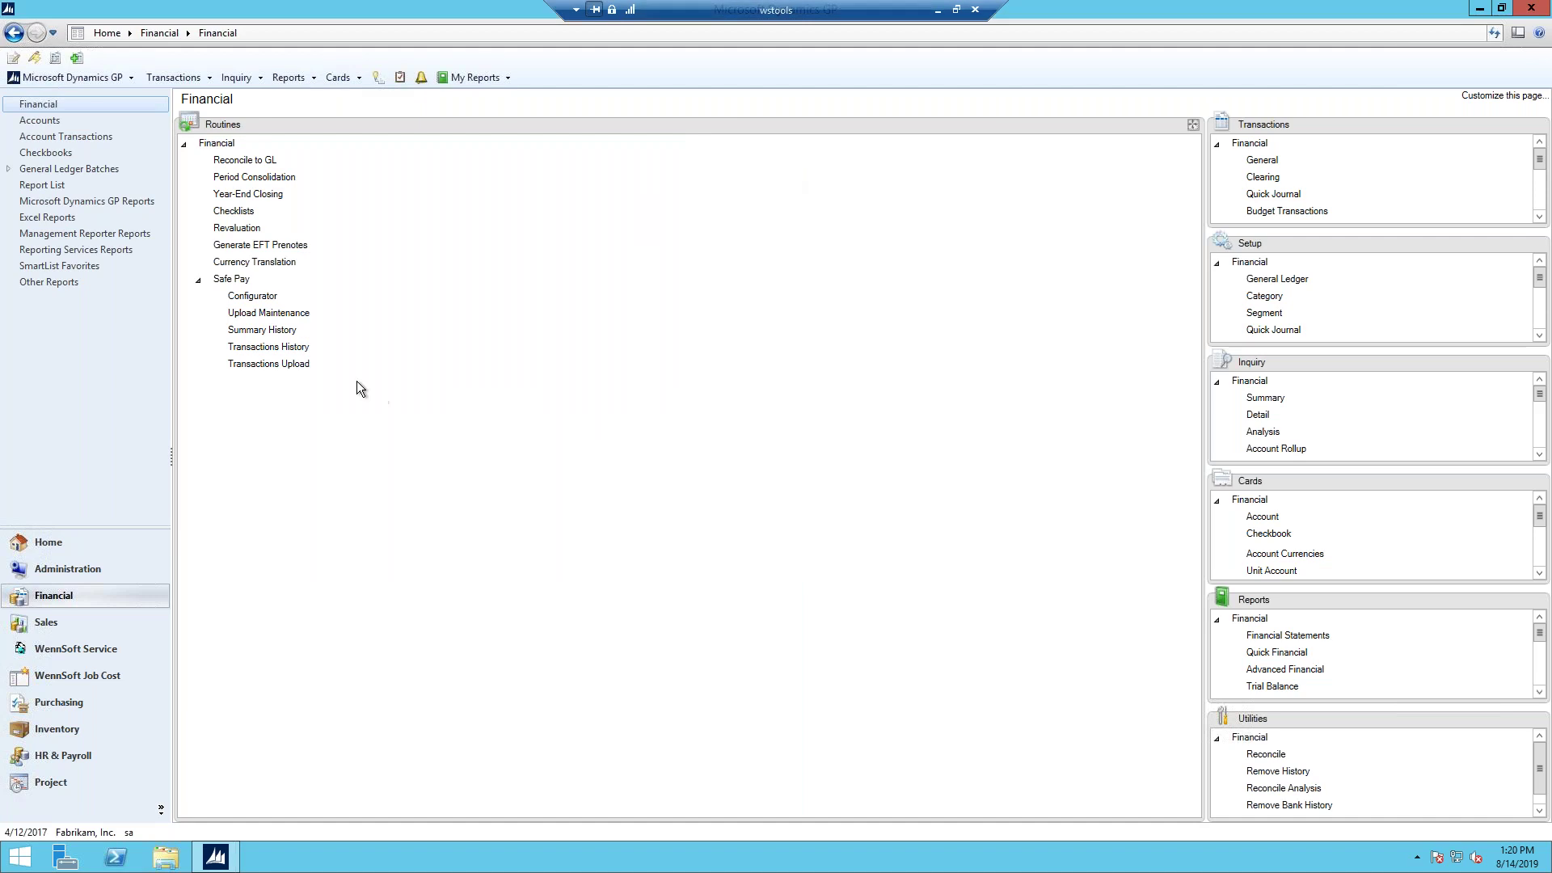
Select US BANK in Safe Pay Transactions Upload, try 010119 as the last upload date, and close the window without uploading
left_click(263, 363)
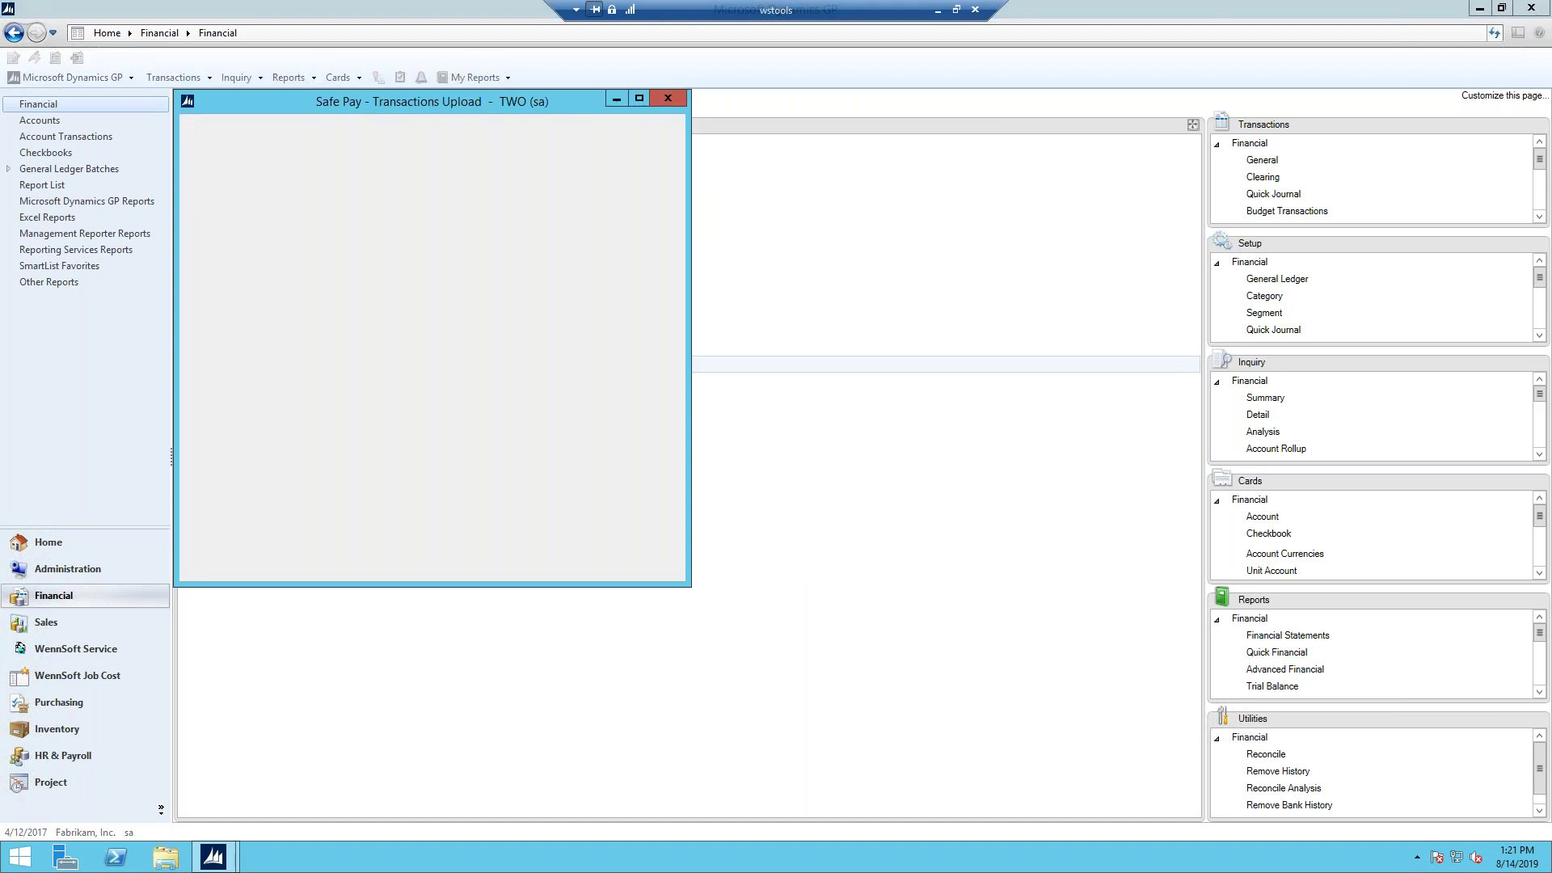
left_click(388, 209)
left_click(312, 334)
double_click(311, 334)
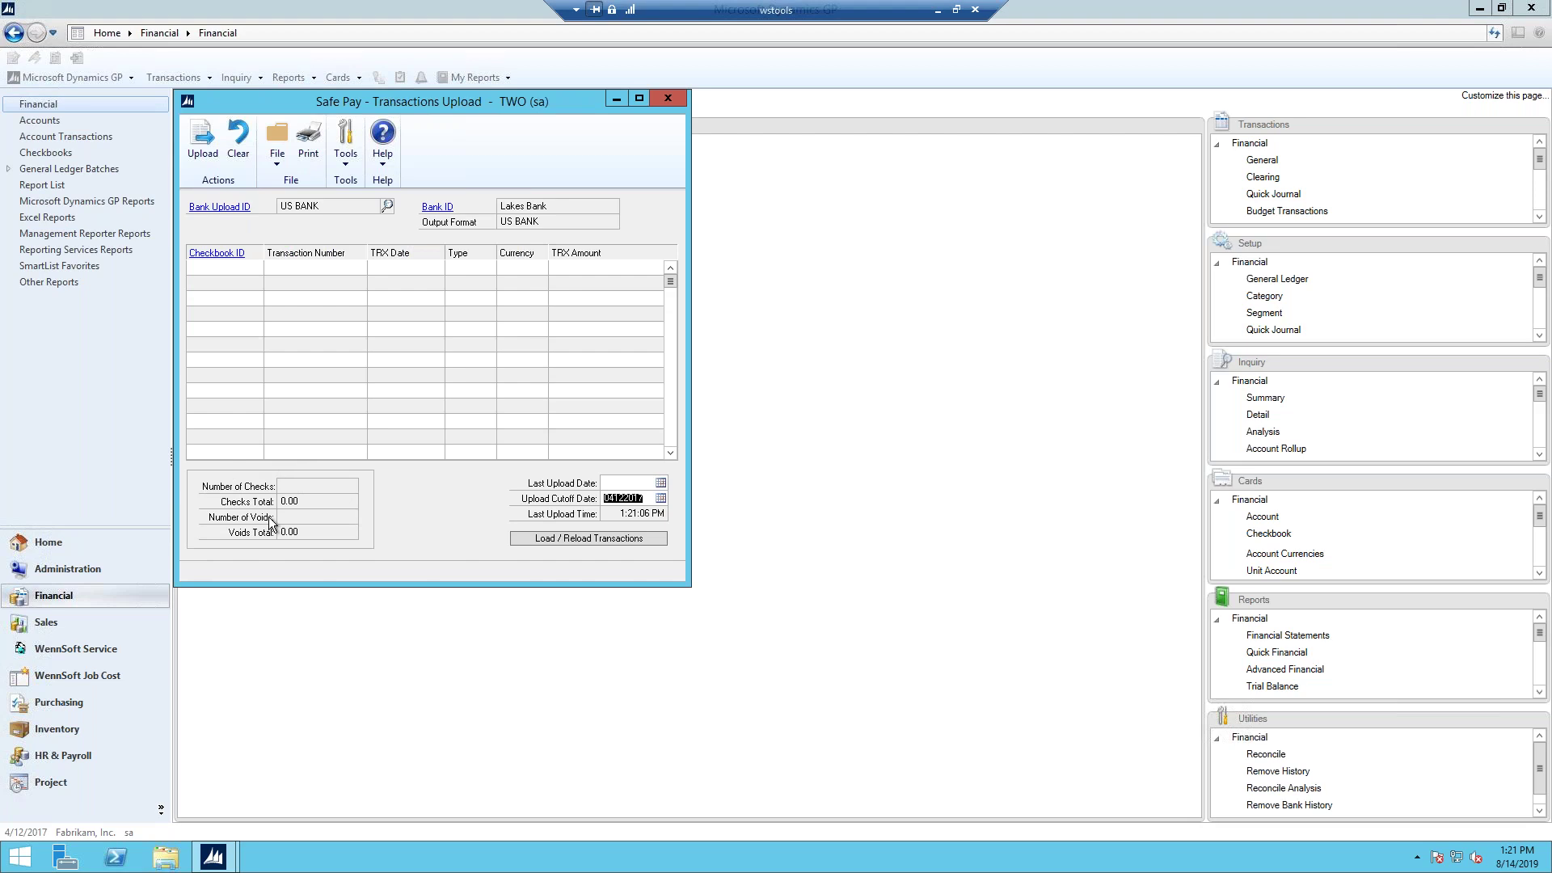
left_click(608, 484)
type("010119")
key("Tab")
left_click(666, 98)
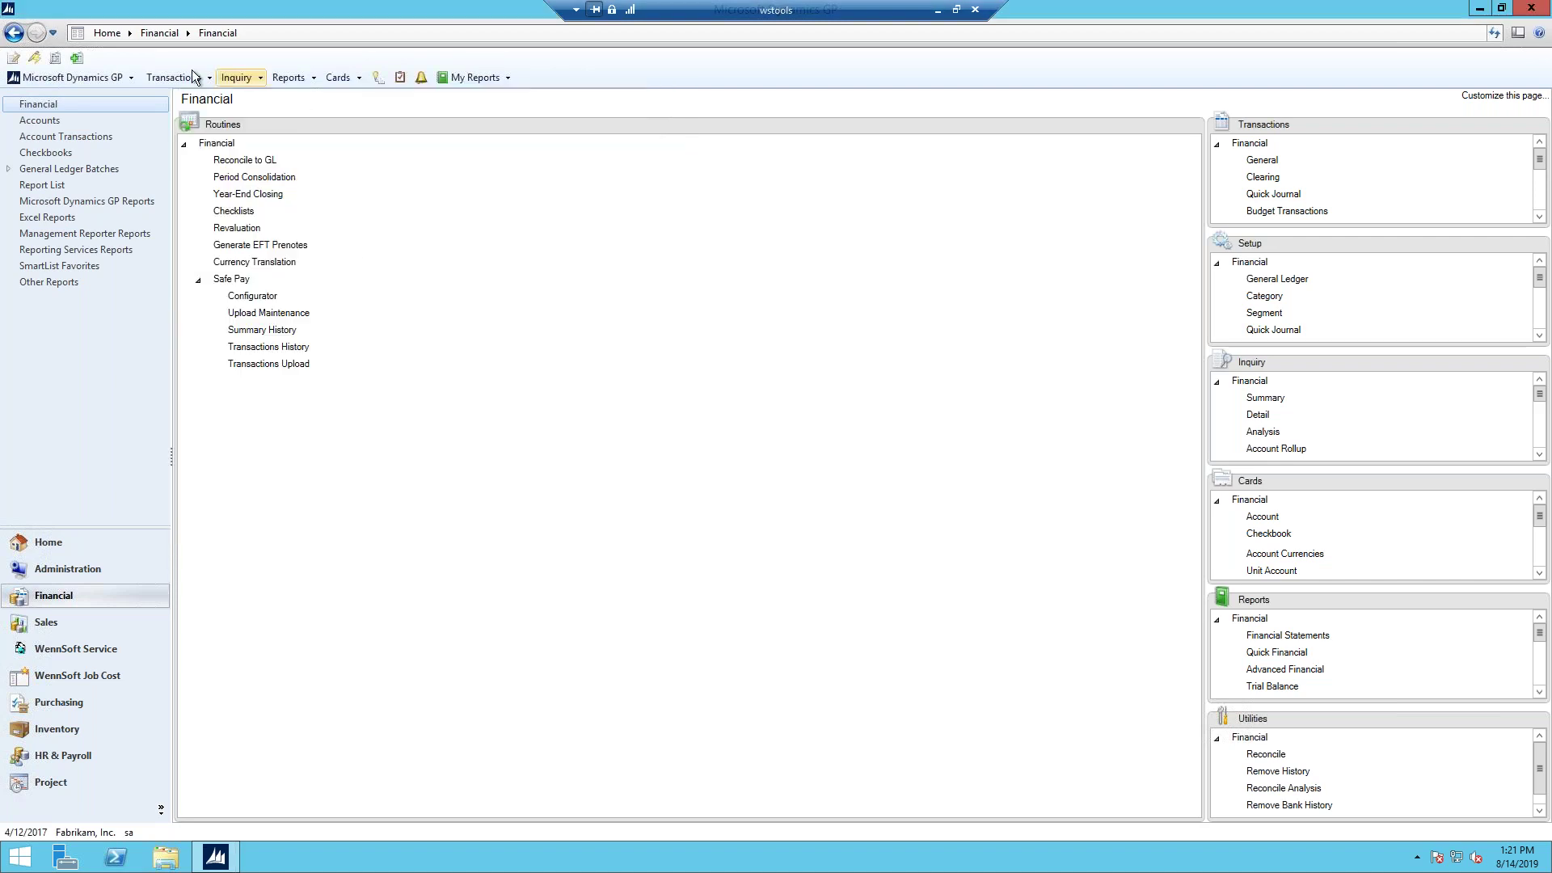
Open Payables Transaction Entry from the Purchasing transactions, view the blank voucher's fields, and close it without entering anything
left_click(173, 77)
mouse_move(189, 137)
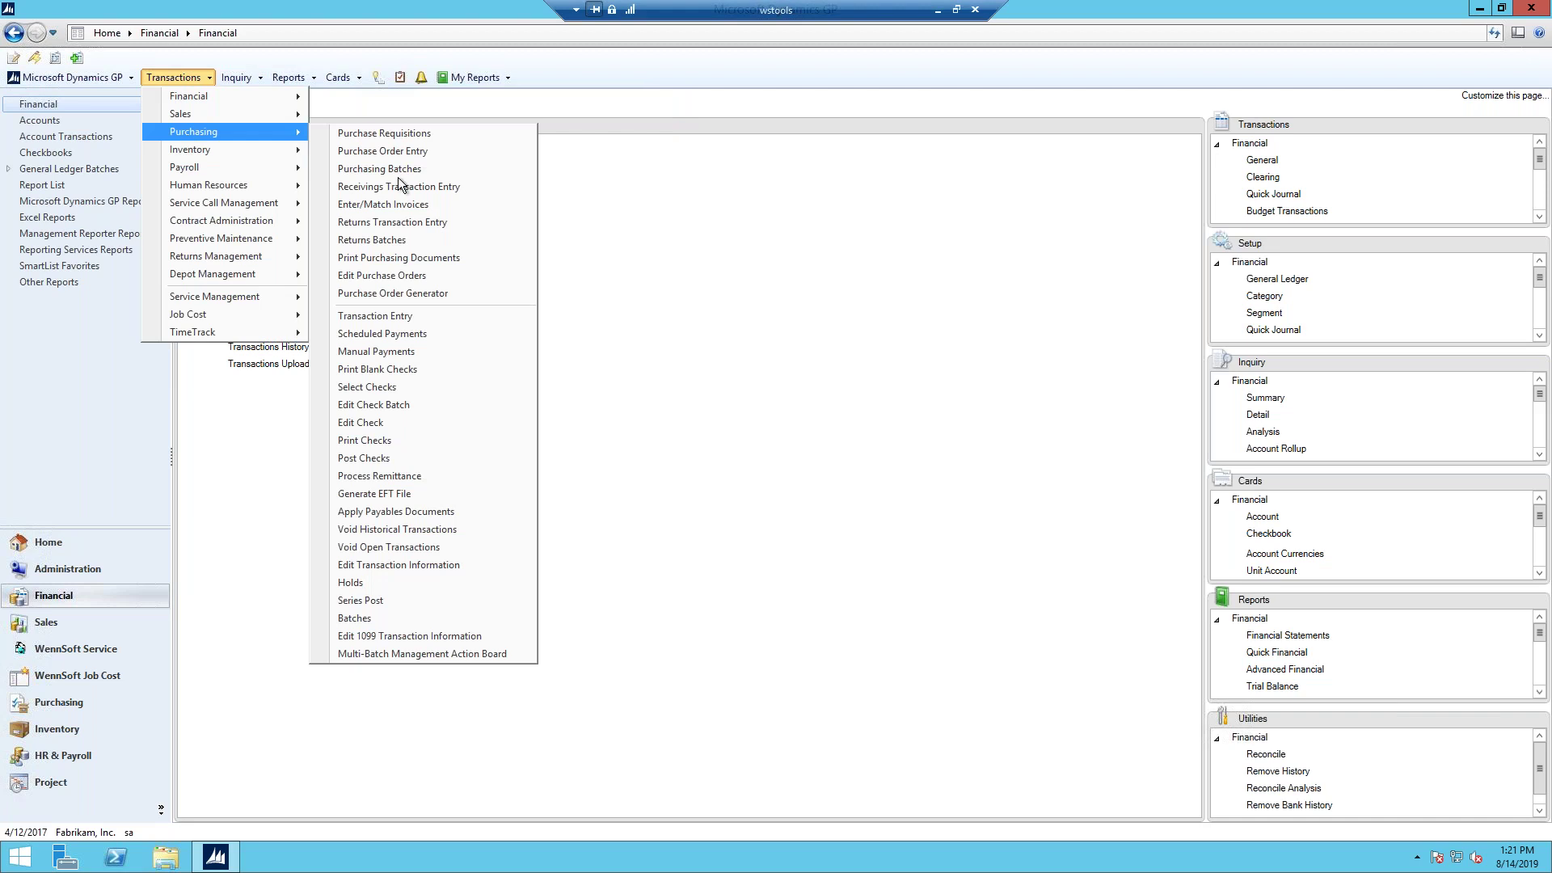
left_click(377, 315)
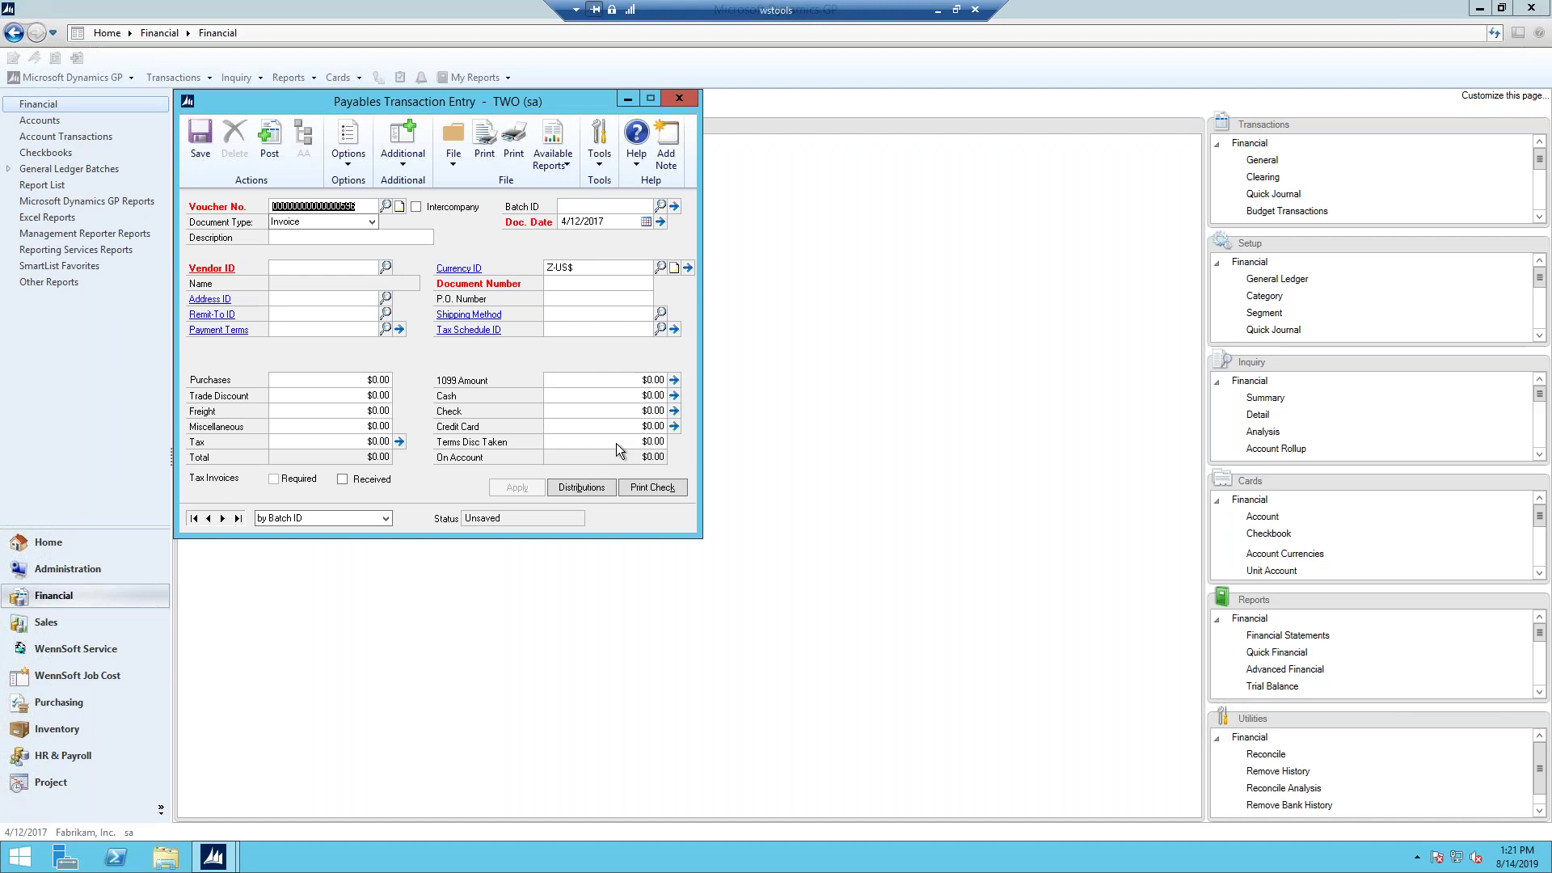
left_click(678, 100)
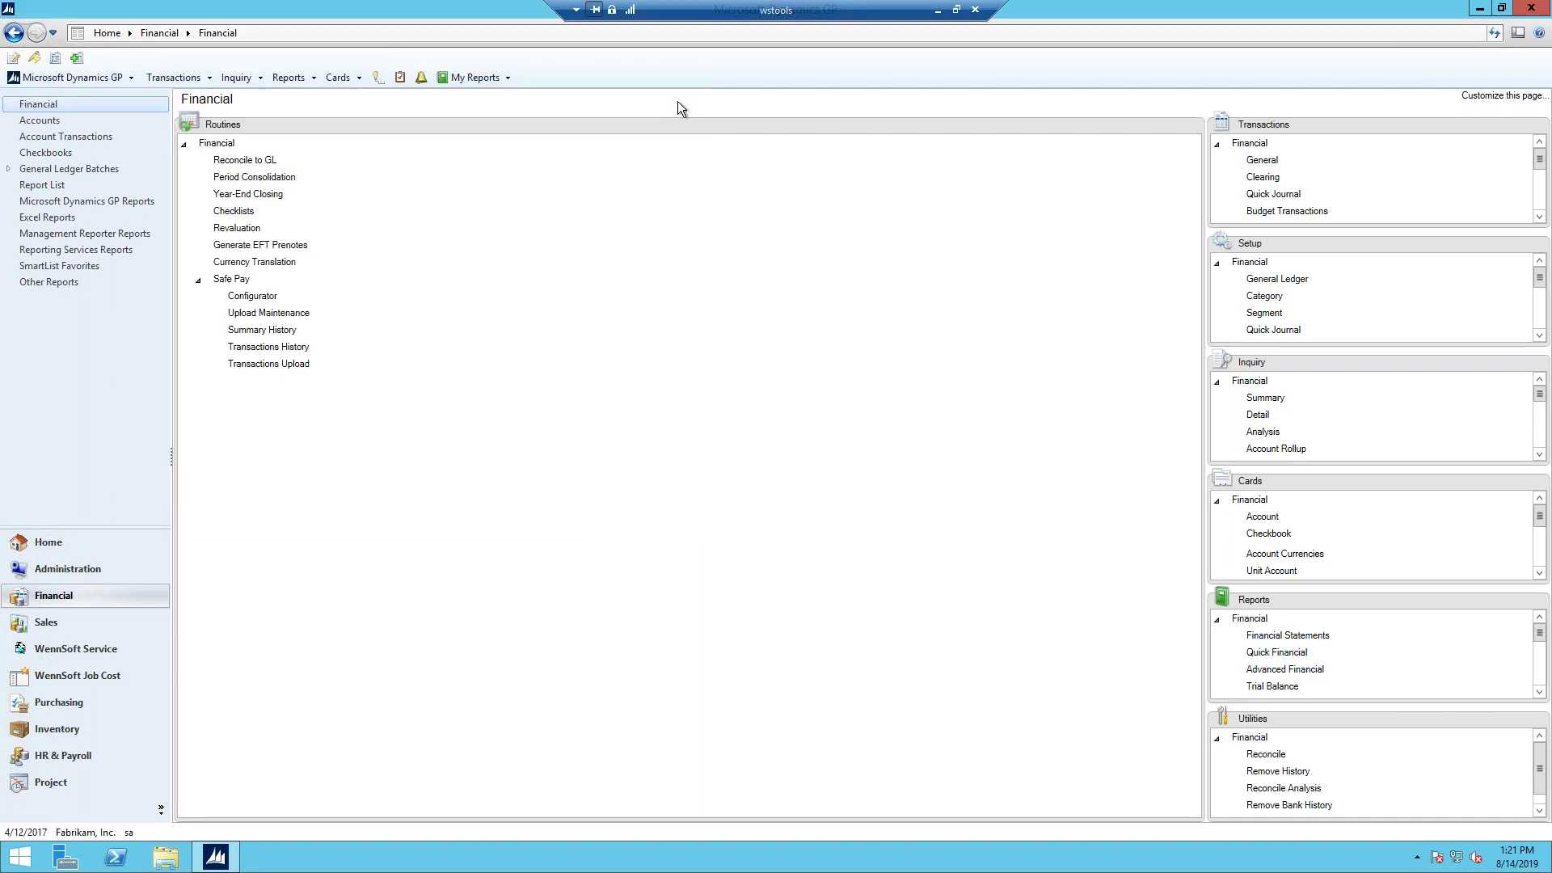